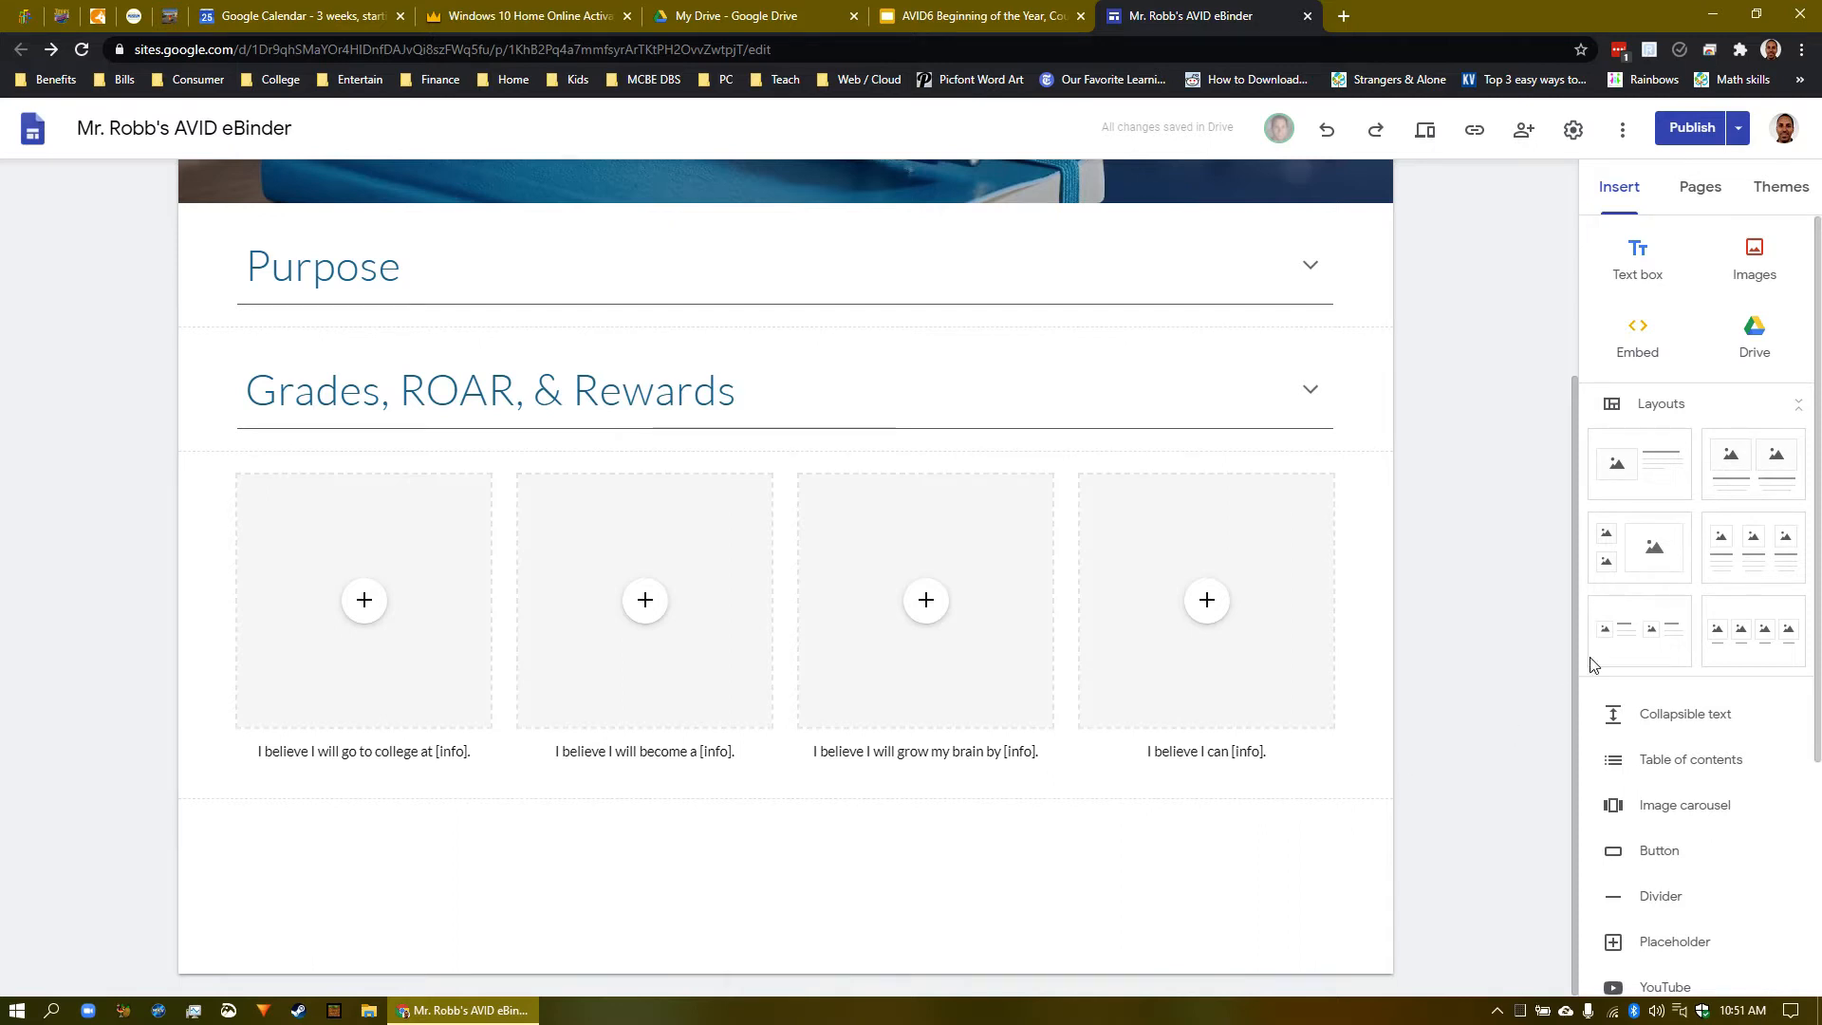
- Add a four-image captioned layout below the existing 'I believe' row
left_click(1762, 642)
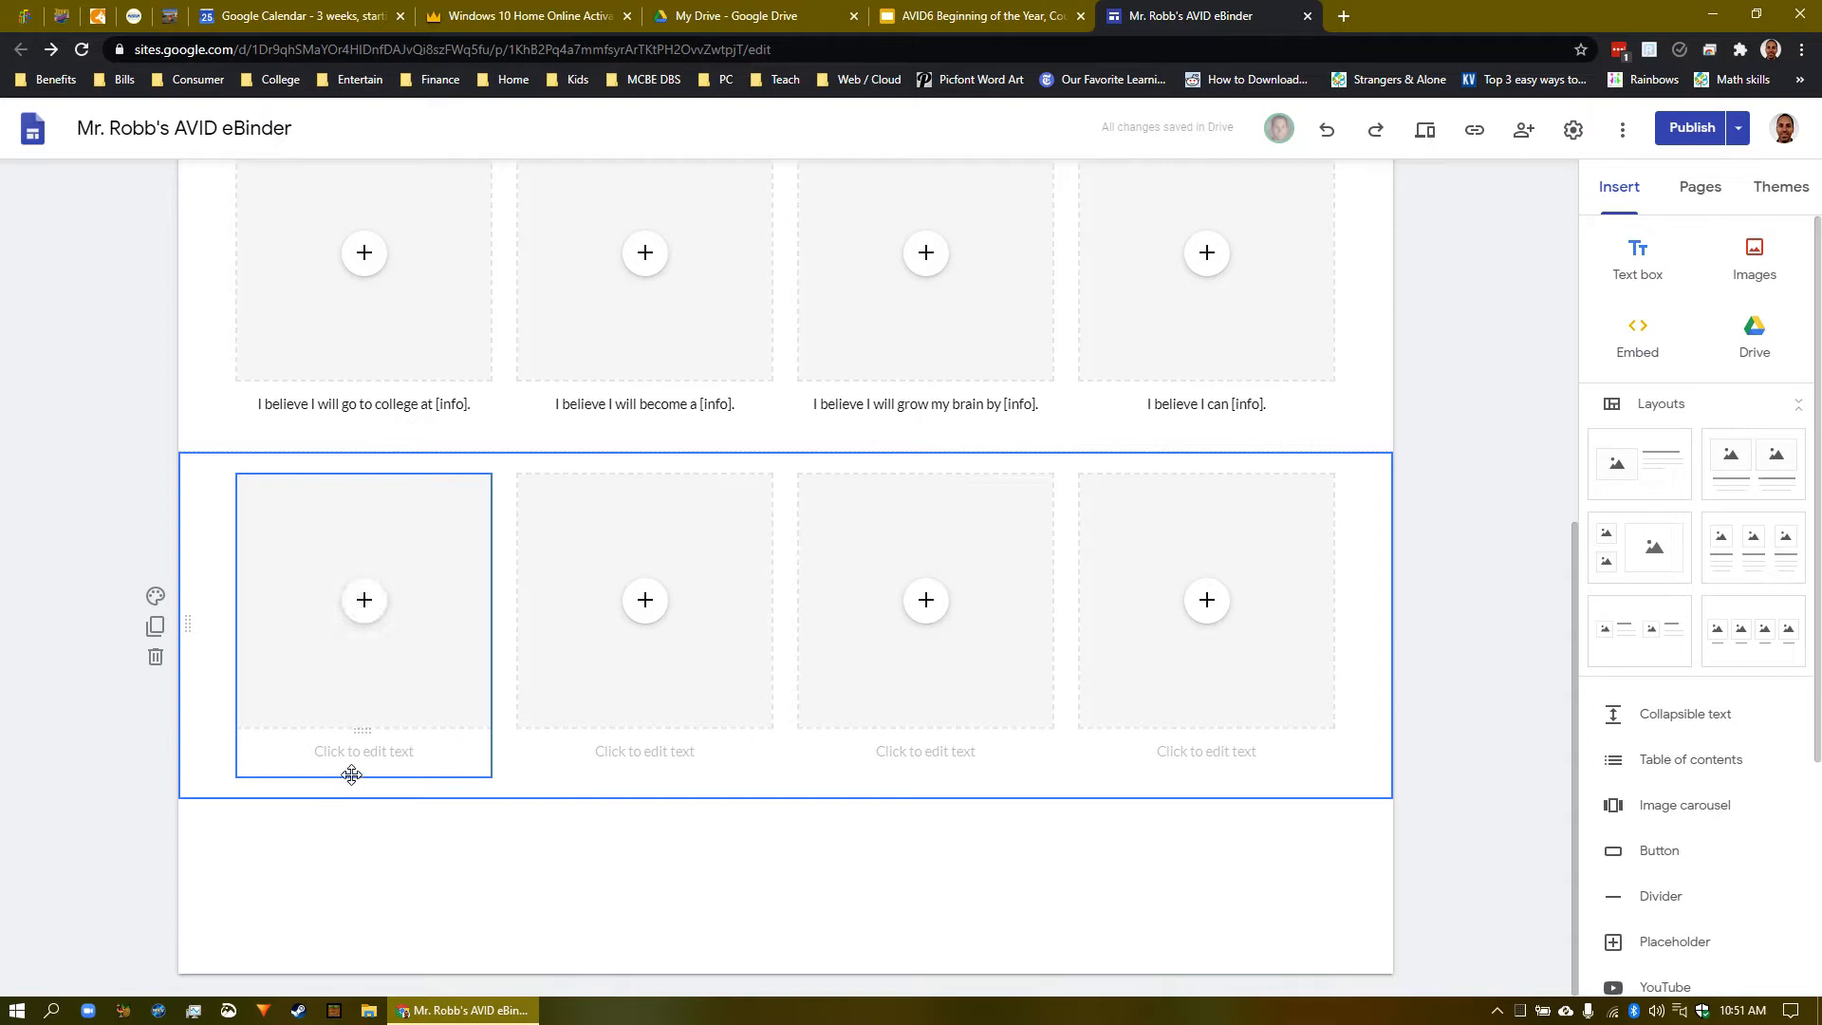
- Caption the first new slot 'I believe I will go to college at UC Davis.' and open its image options
left_click(386, 757)
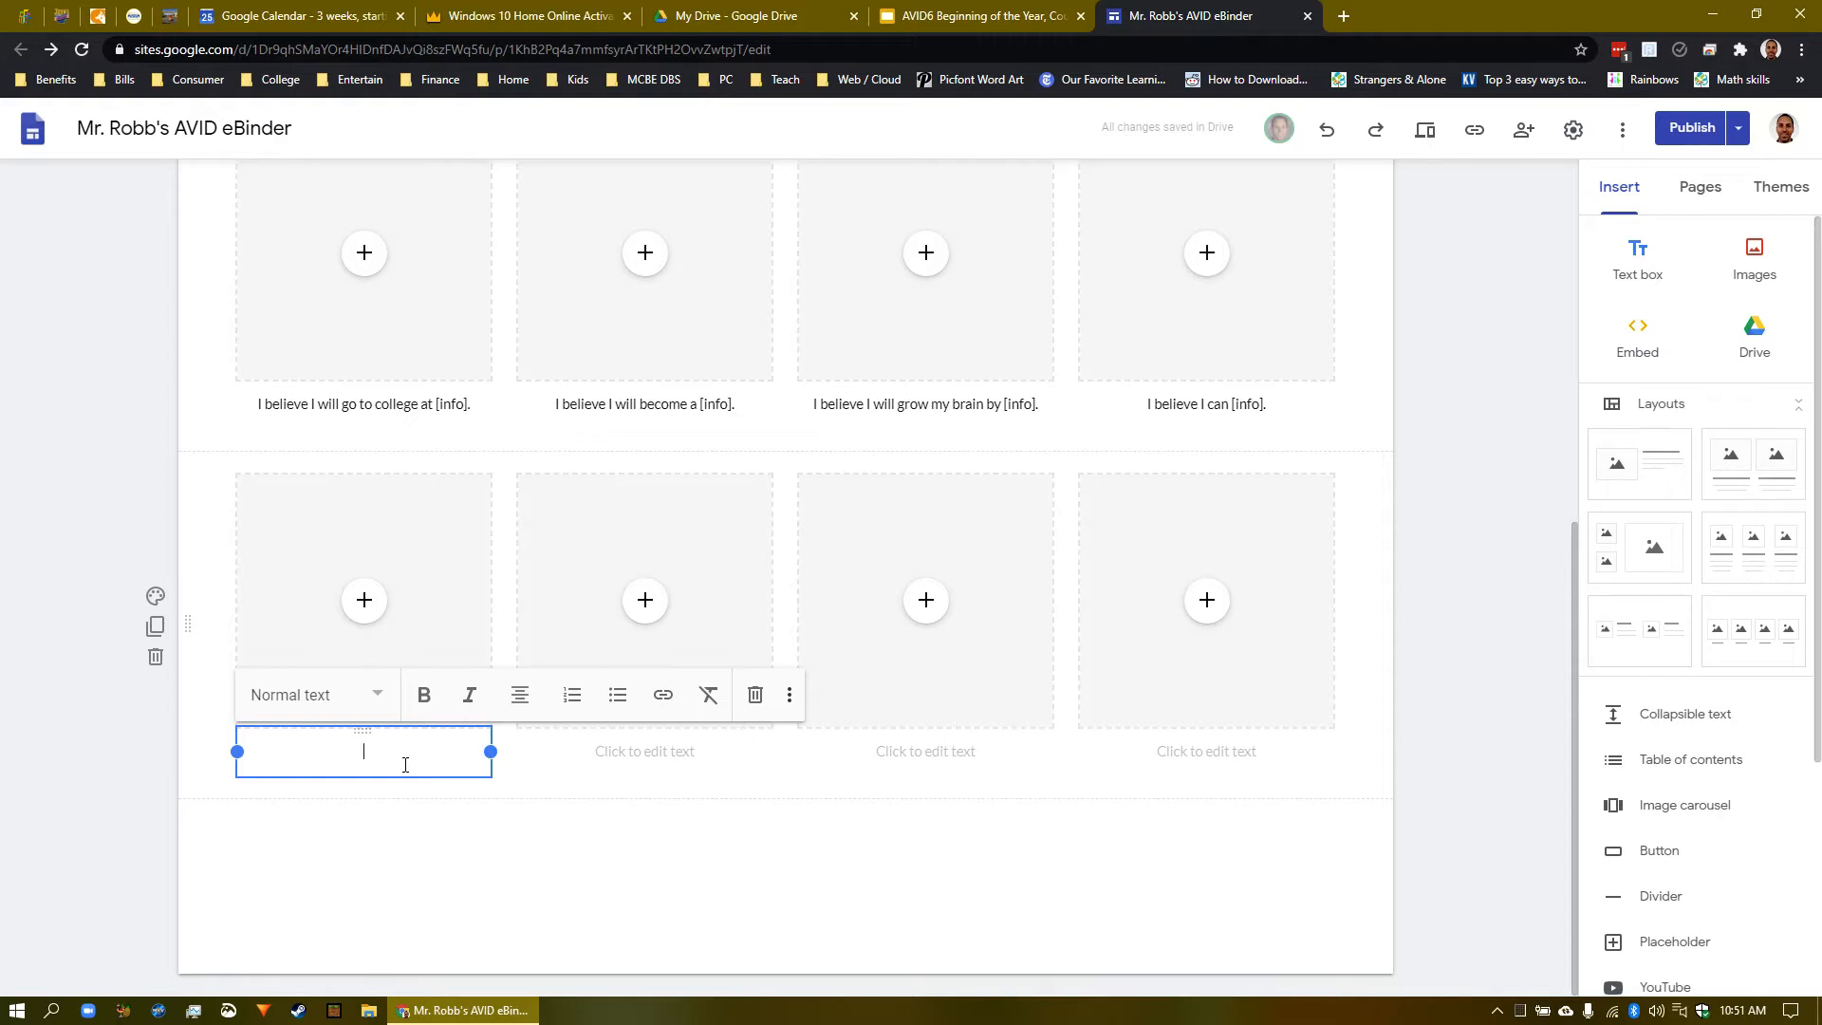
type("I believe I will go to college at")
key("BackSpace")
type("UC Davis.")
left_click(370, 607)
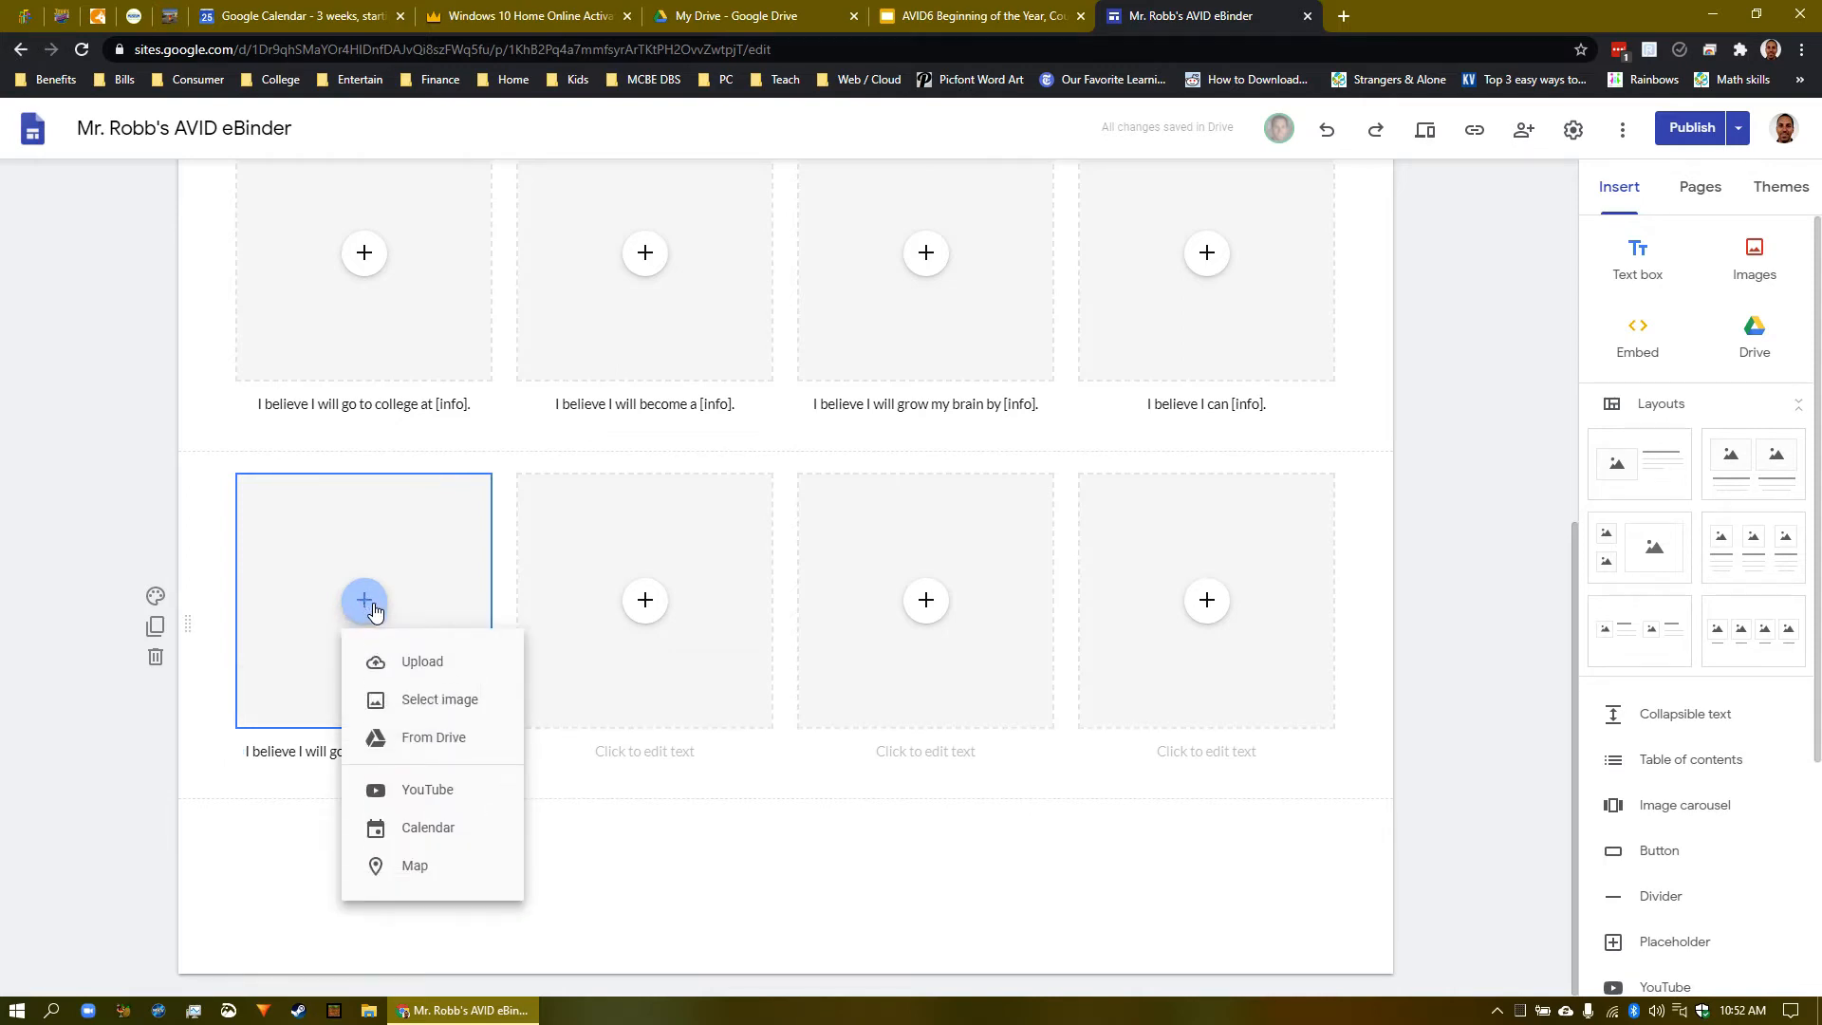
- Search the image picker for 'avid binder', switch it to By URL, and open a new browser tab
left_click(438, 700)
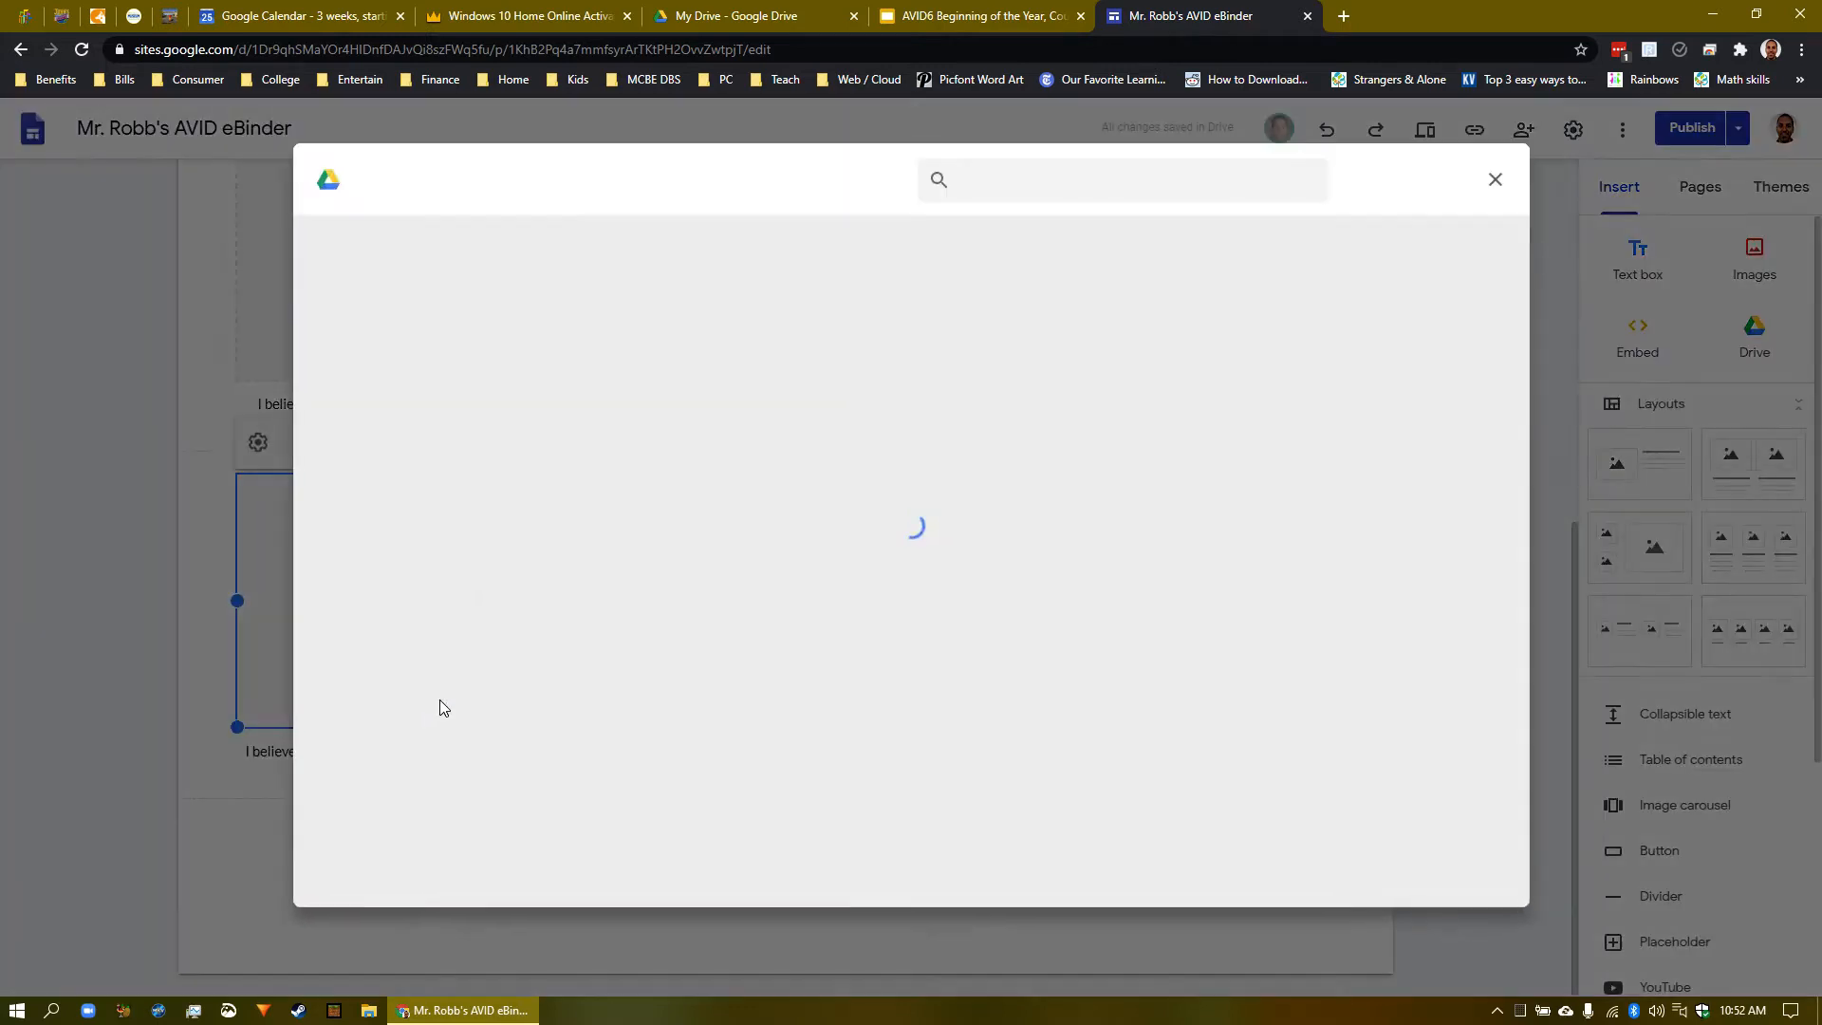
left_click(596, 240)
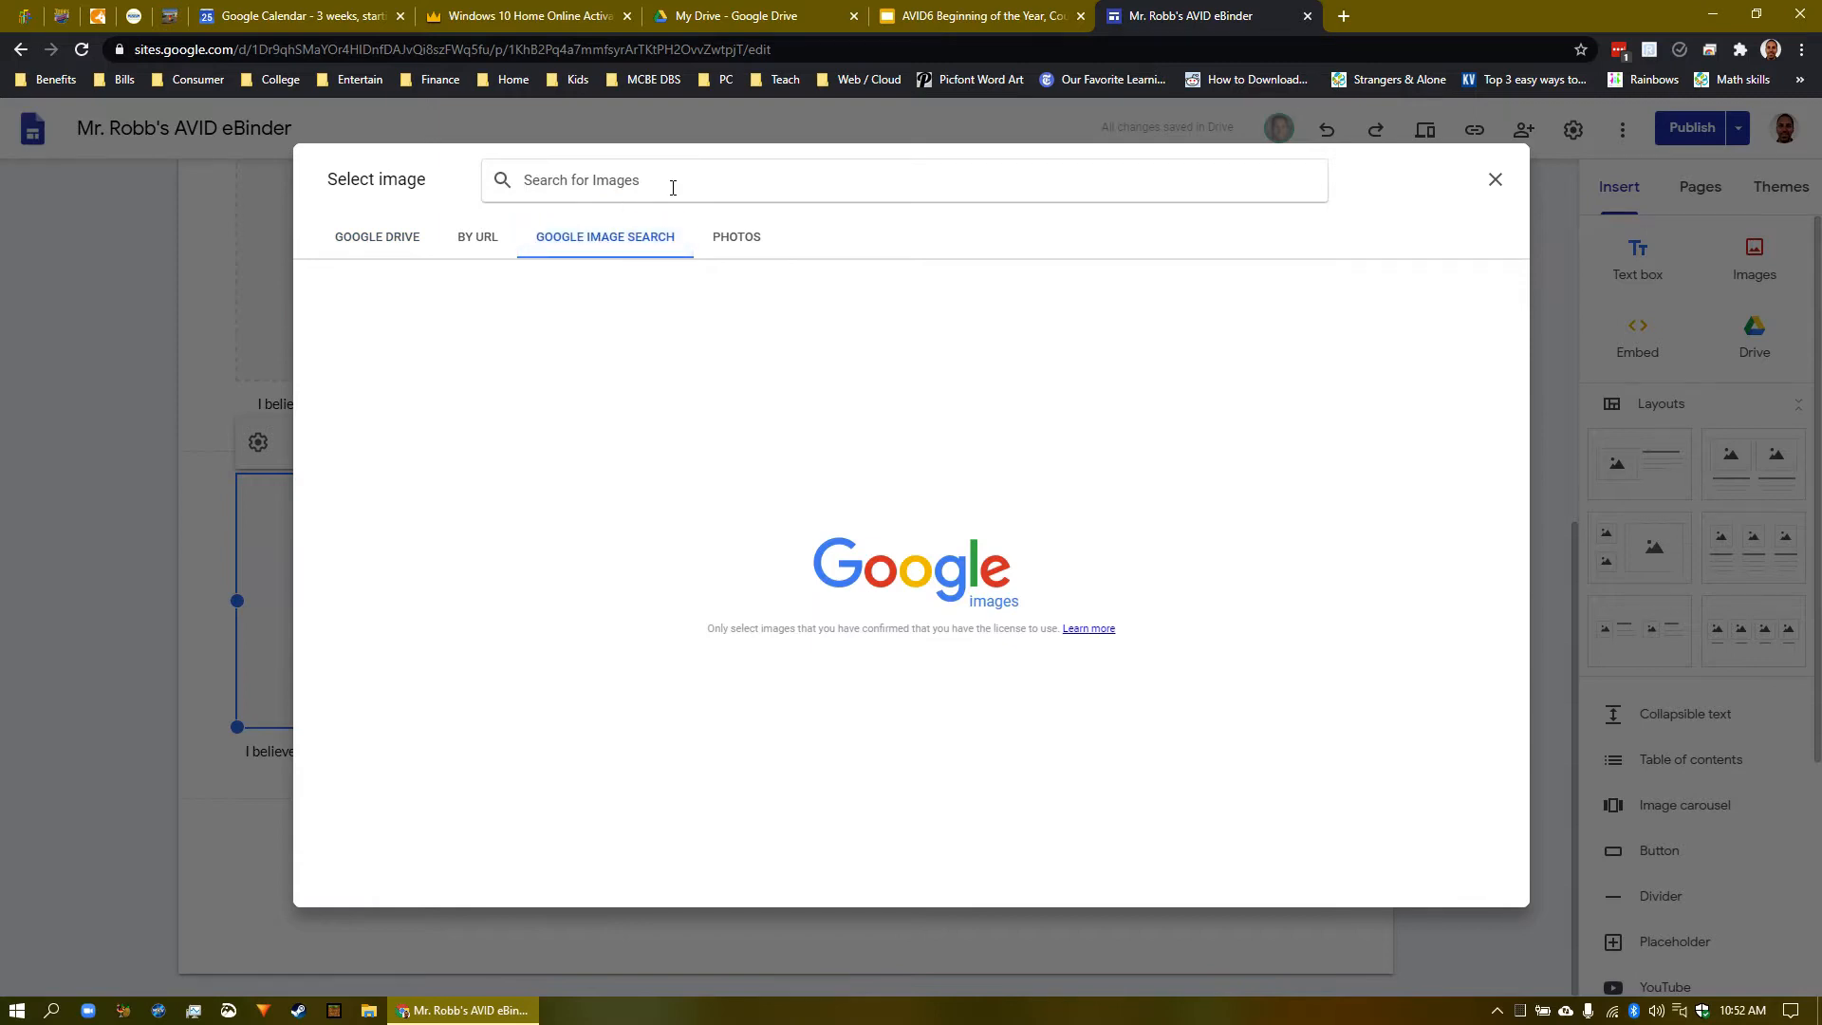
type("avid binder")
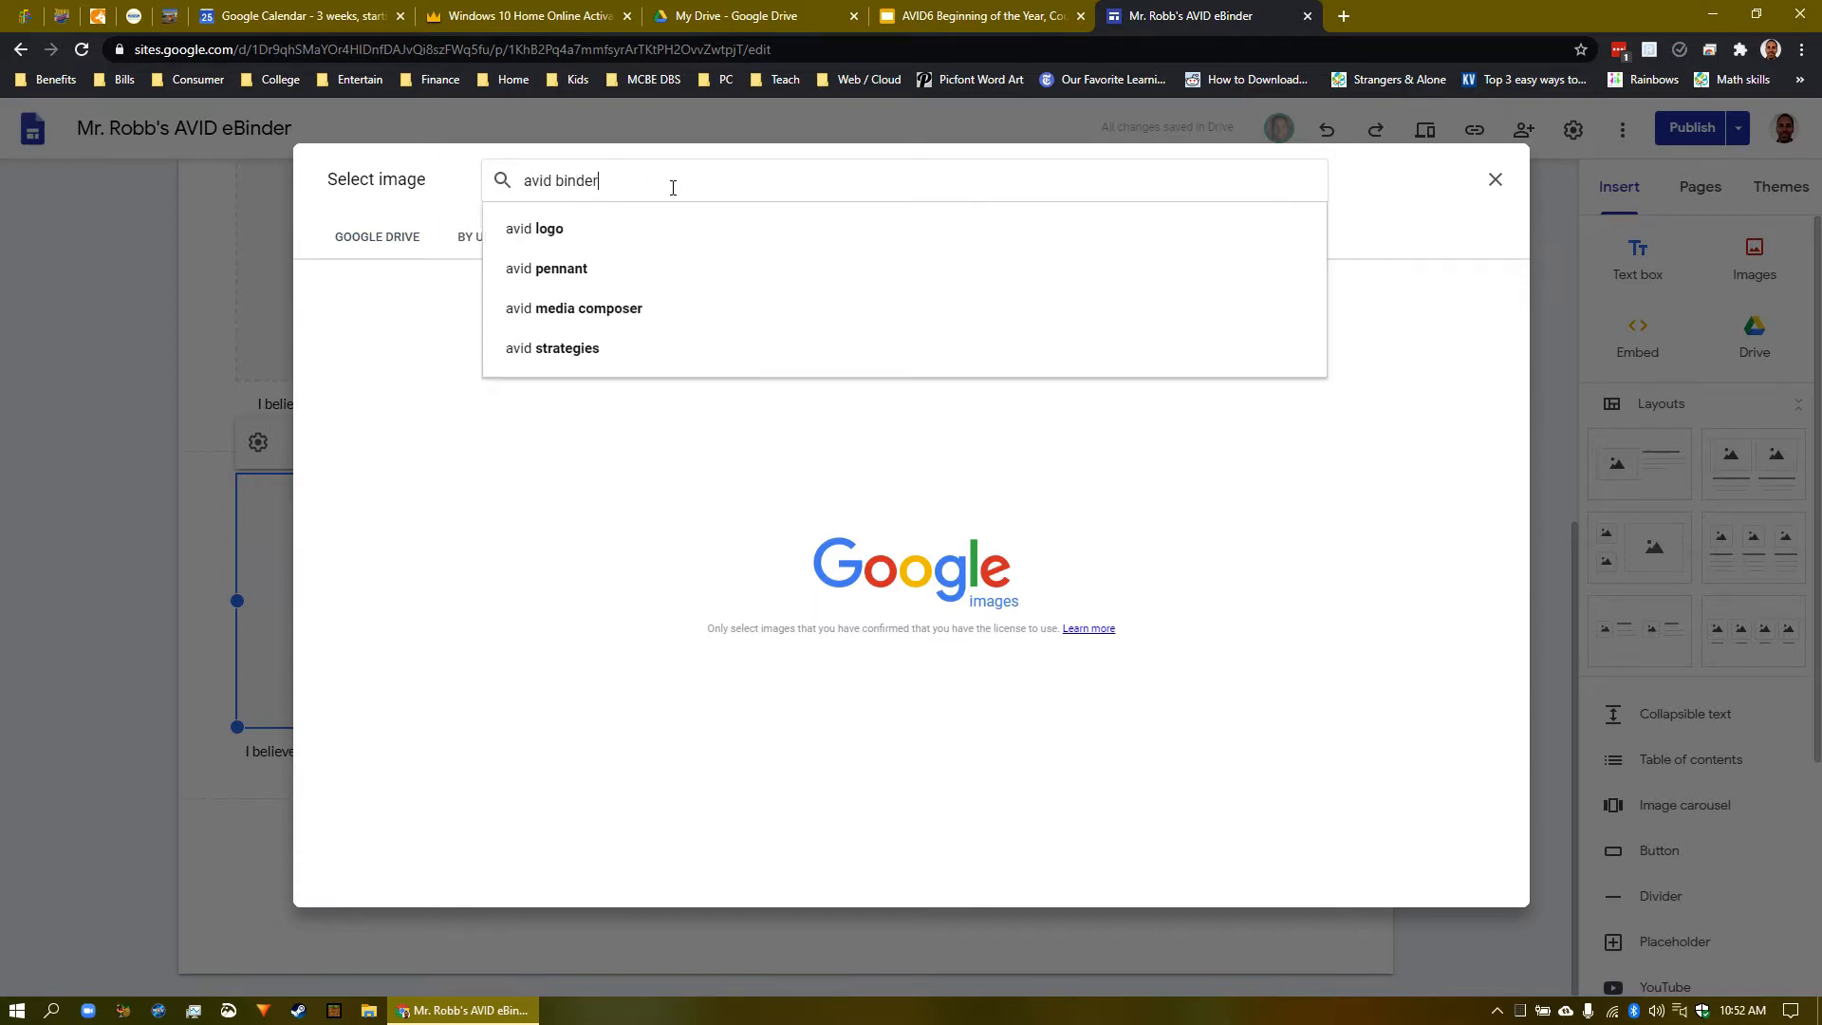
key("Return")
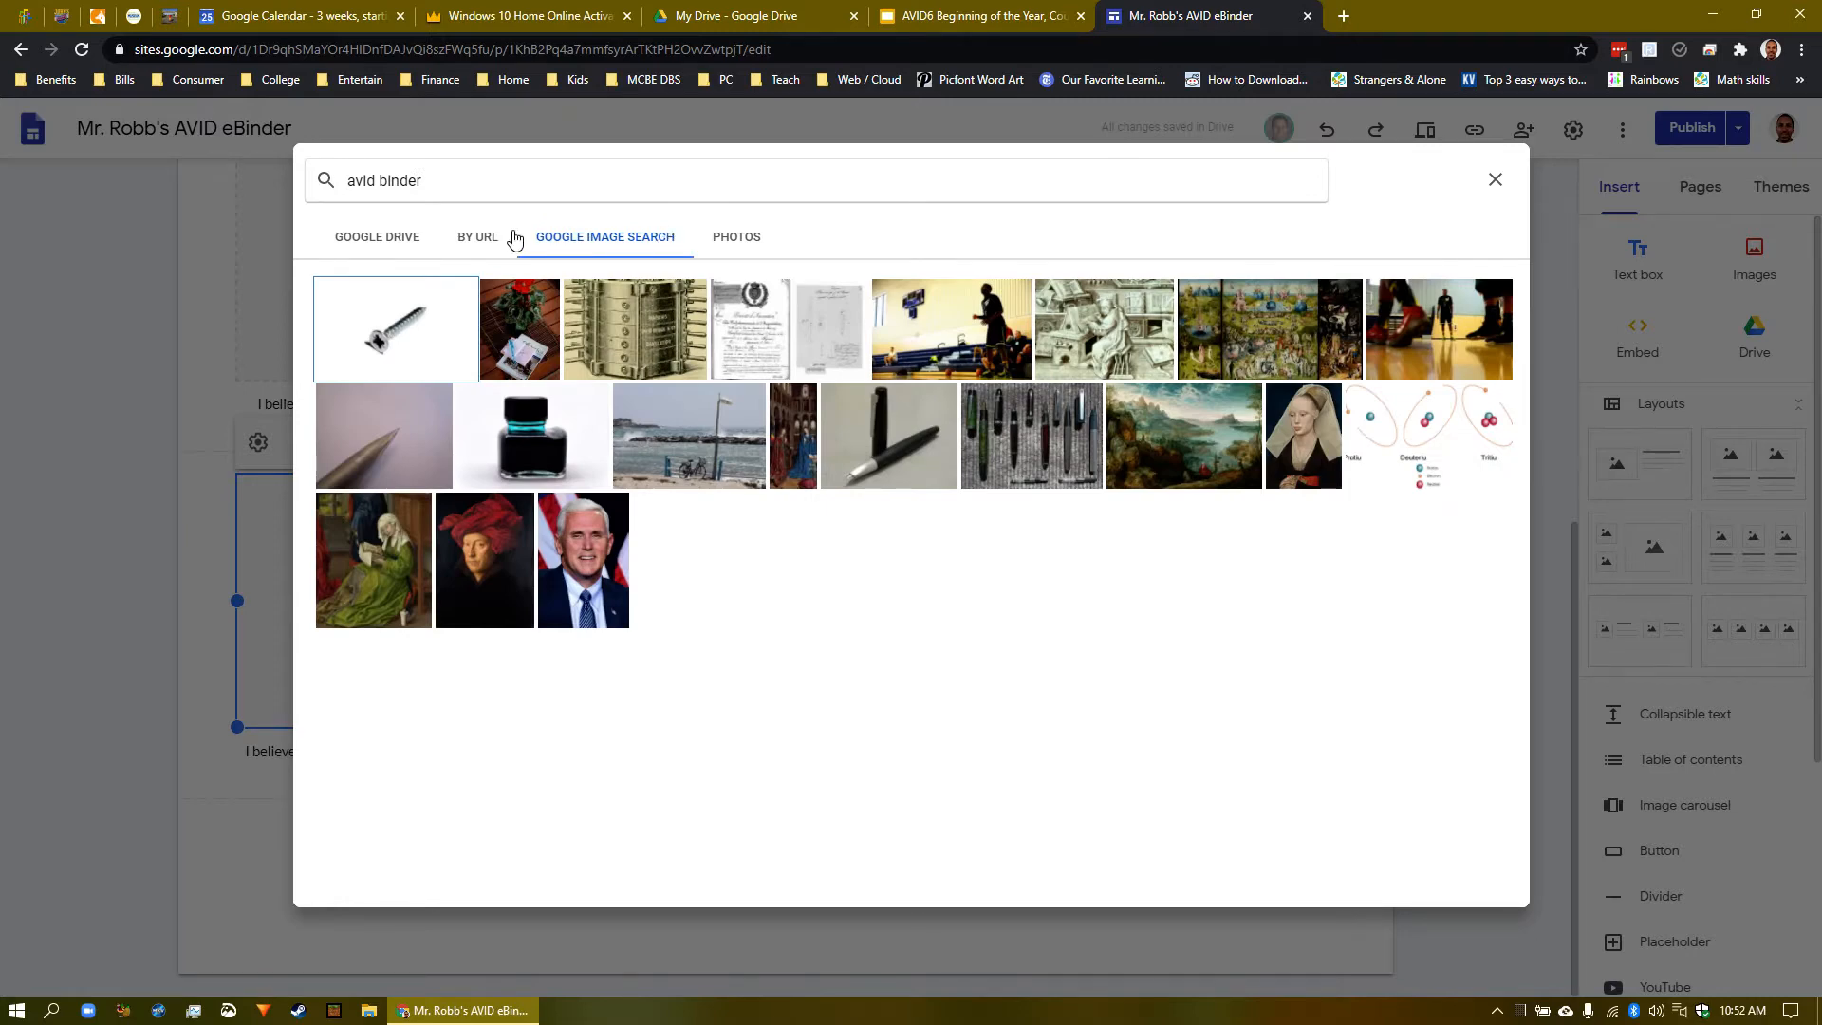
left_click(492, 244)
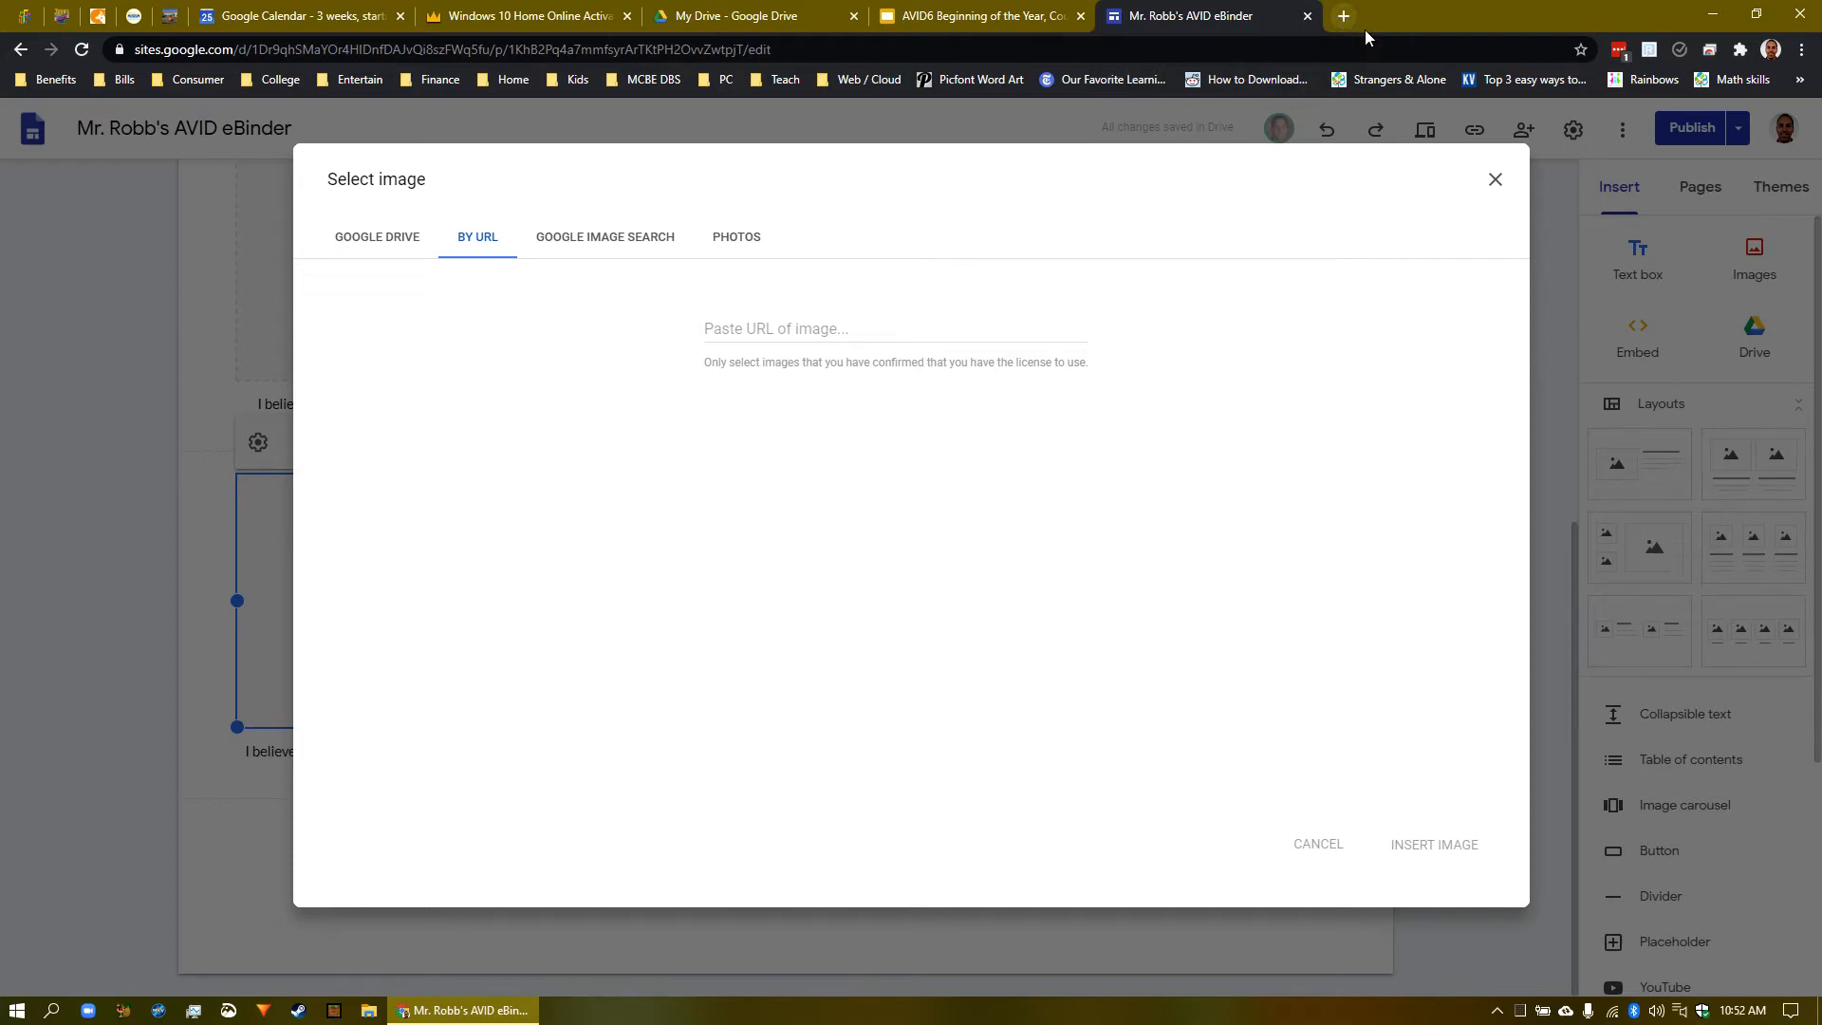
left_click(1344, 17)
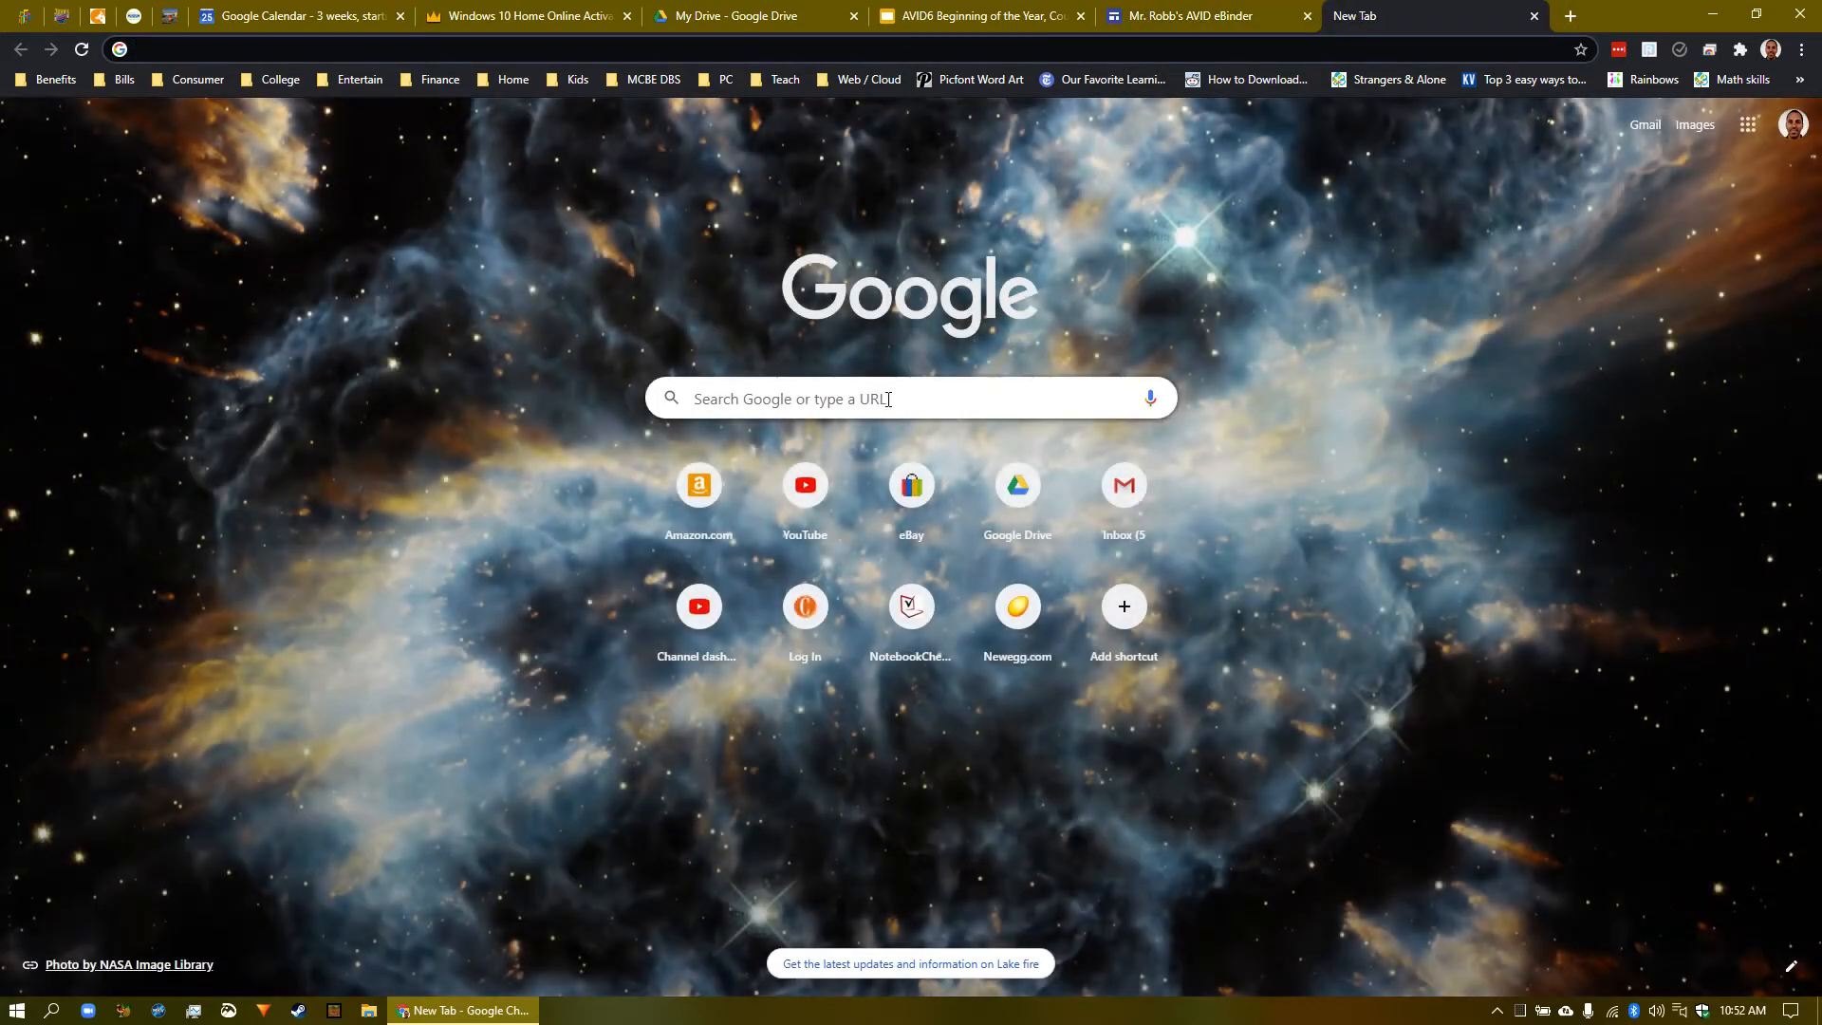
- Search Google Images for 'uc davis' and narrow the results to aggie images
left_click(863, 410)
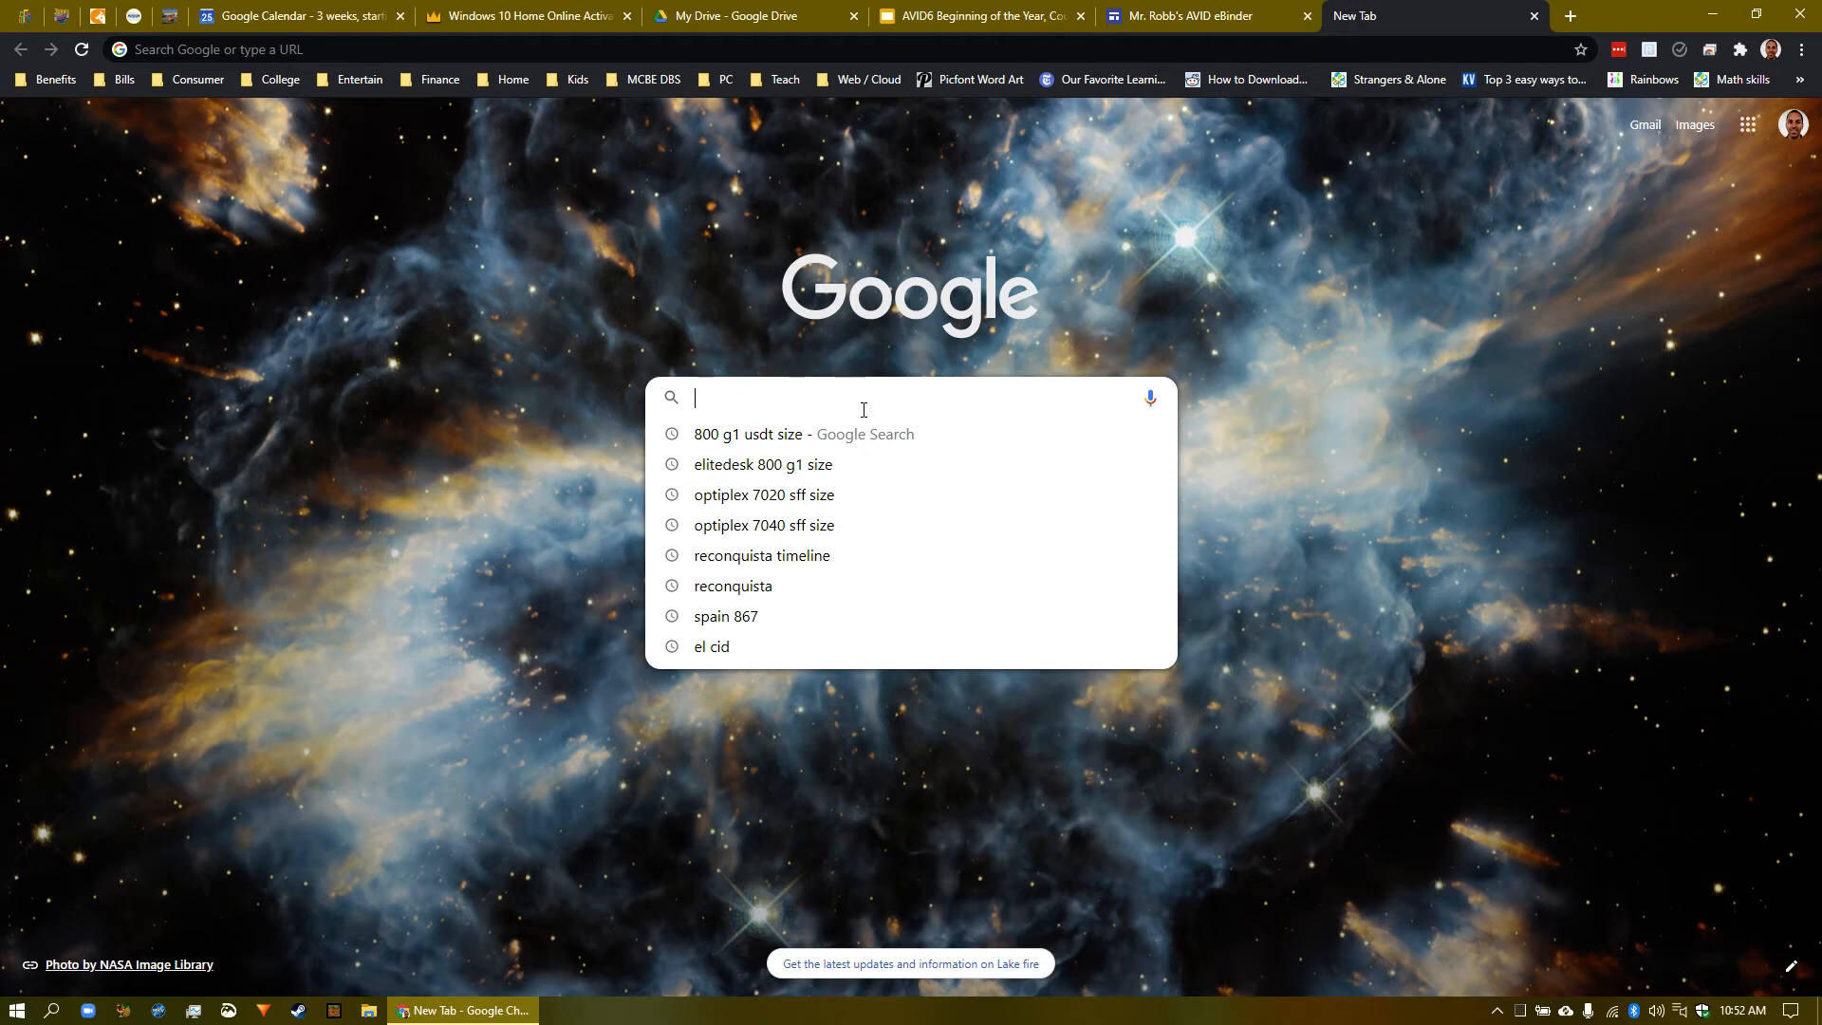
type("uc davis")
key("Return")
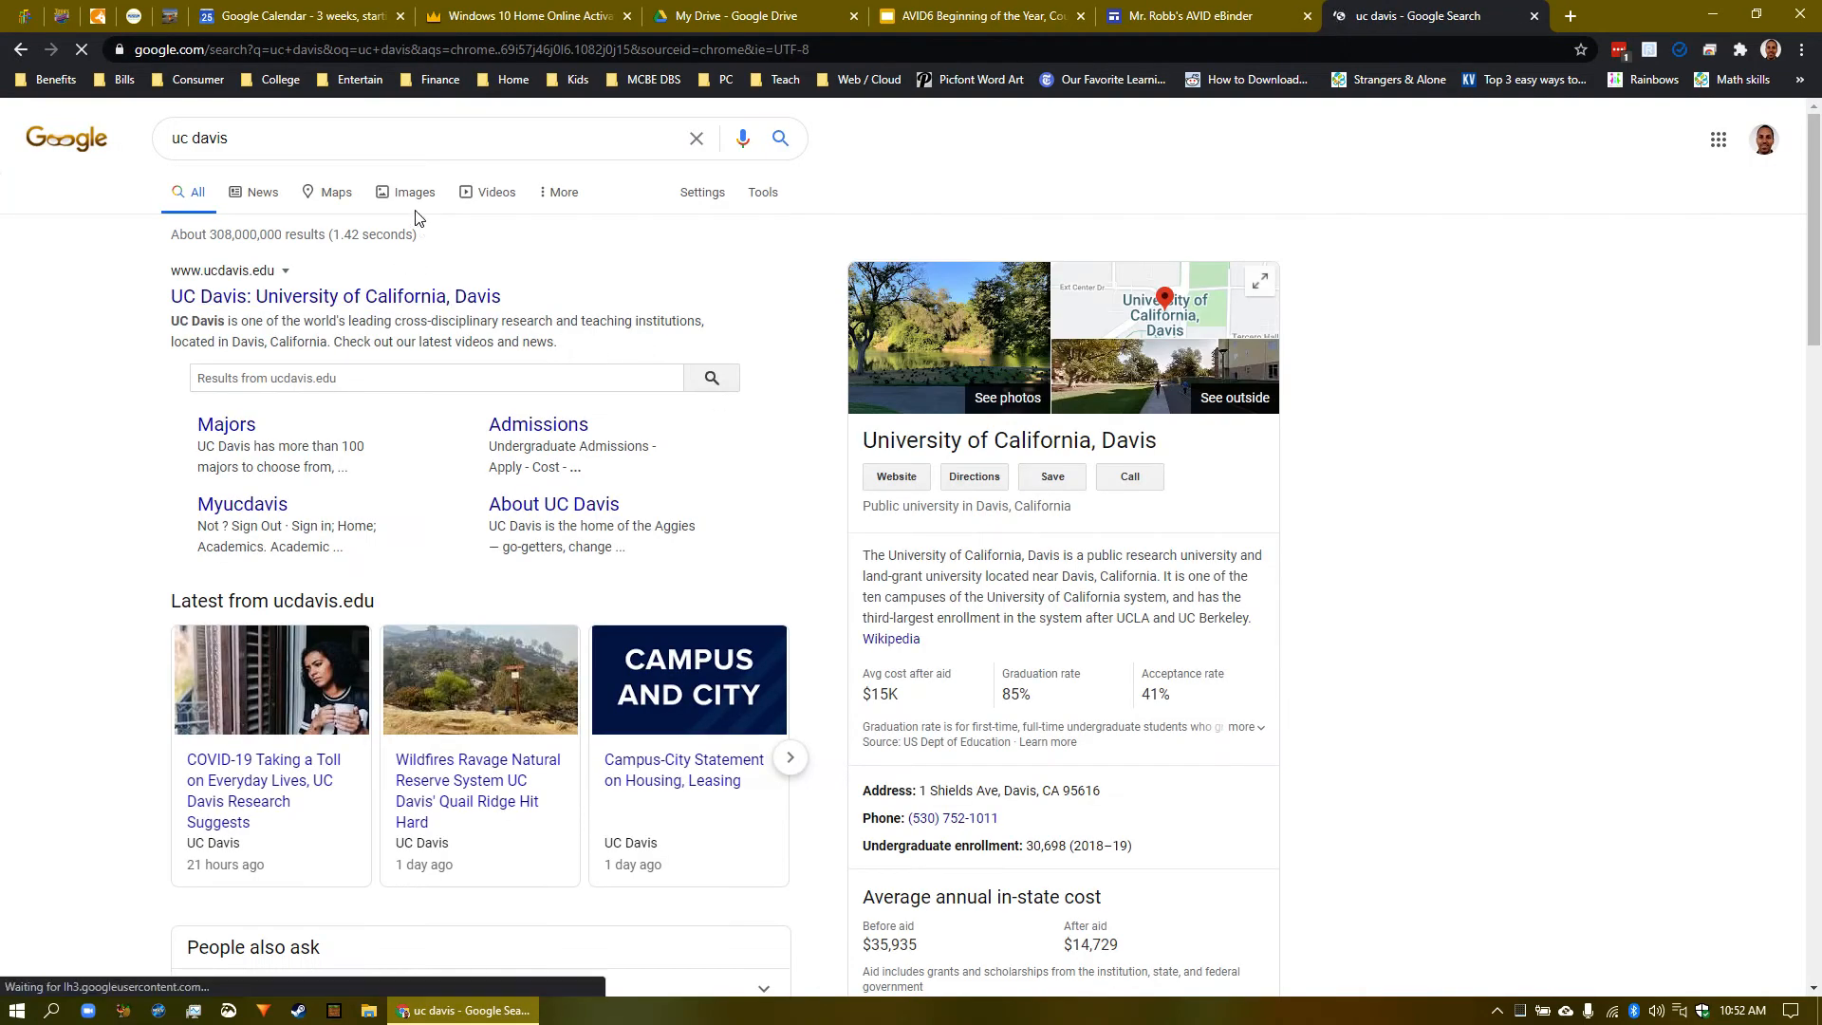
left_click(399, 196)
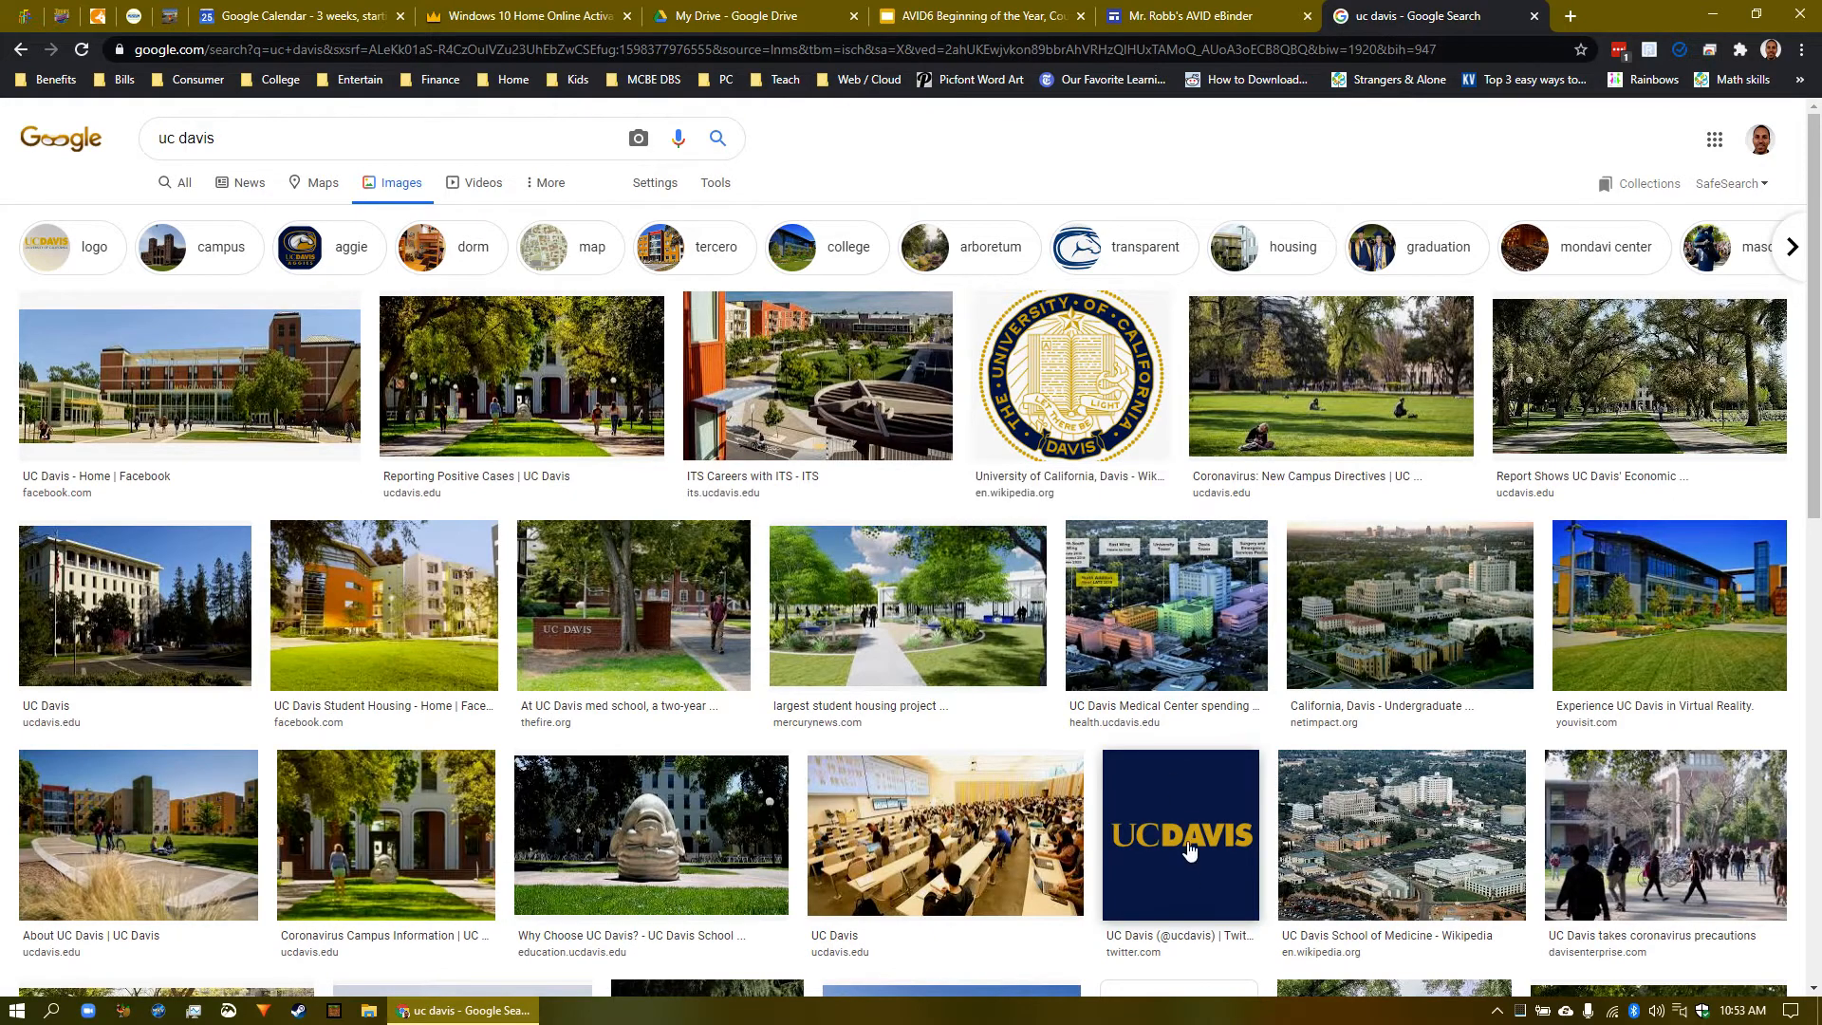
scroll(1193, 835, "down", 1)
scroll(1193, 835, "down", 7)
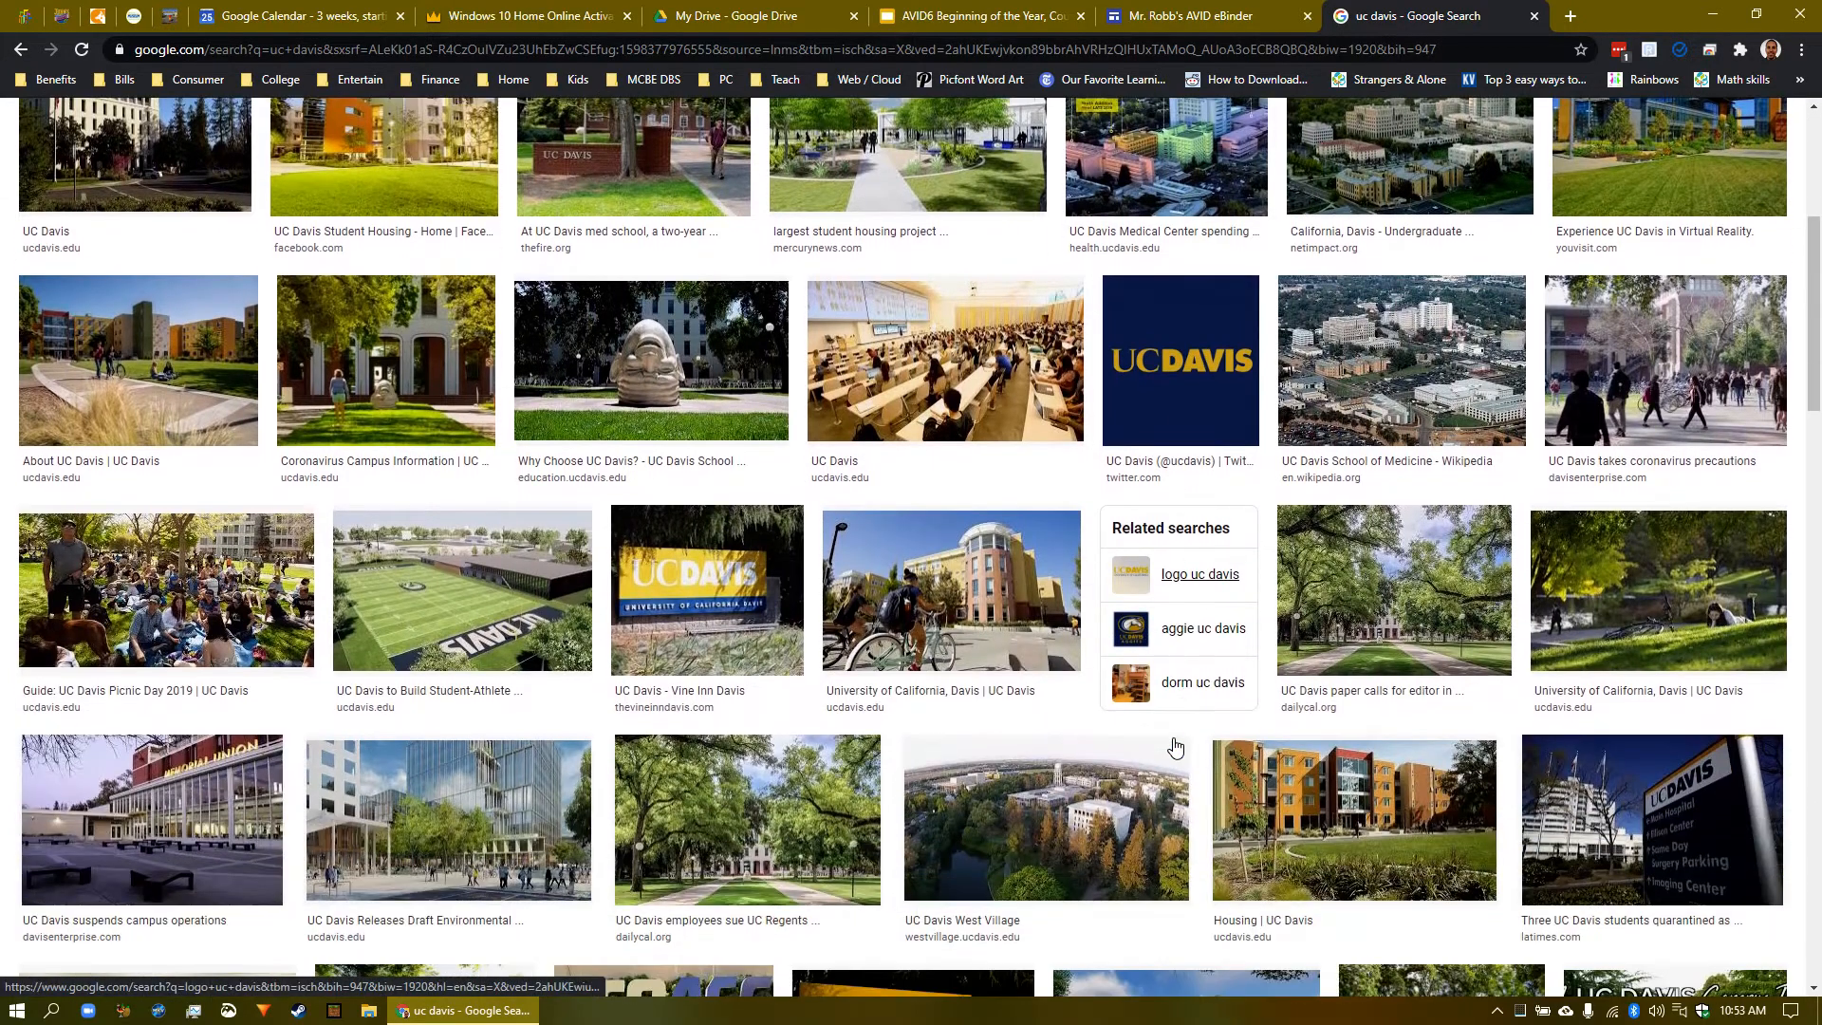
scroll(1175, 747, "up", 8)
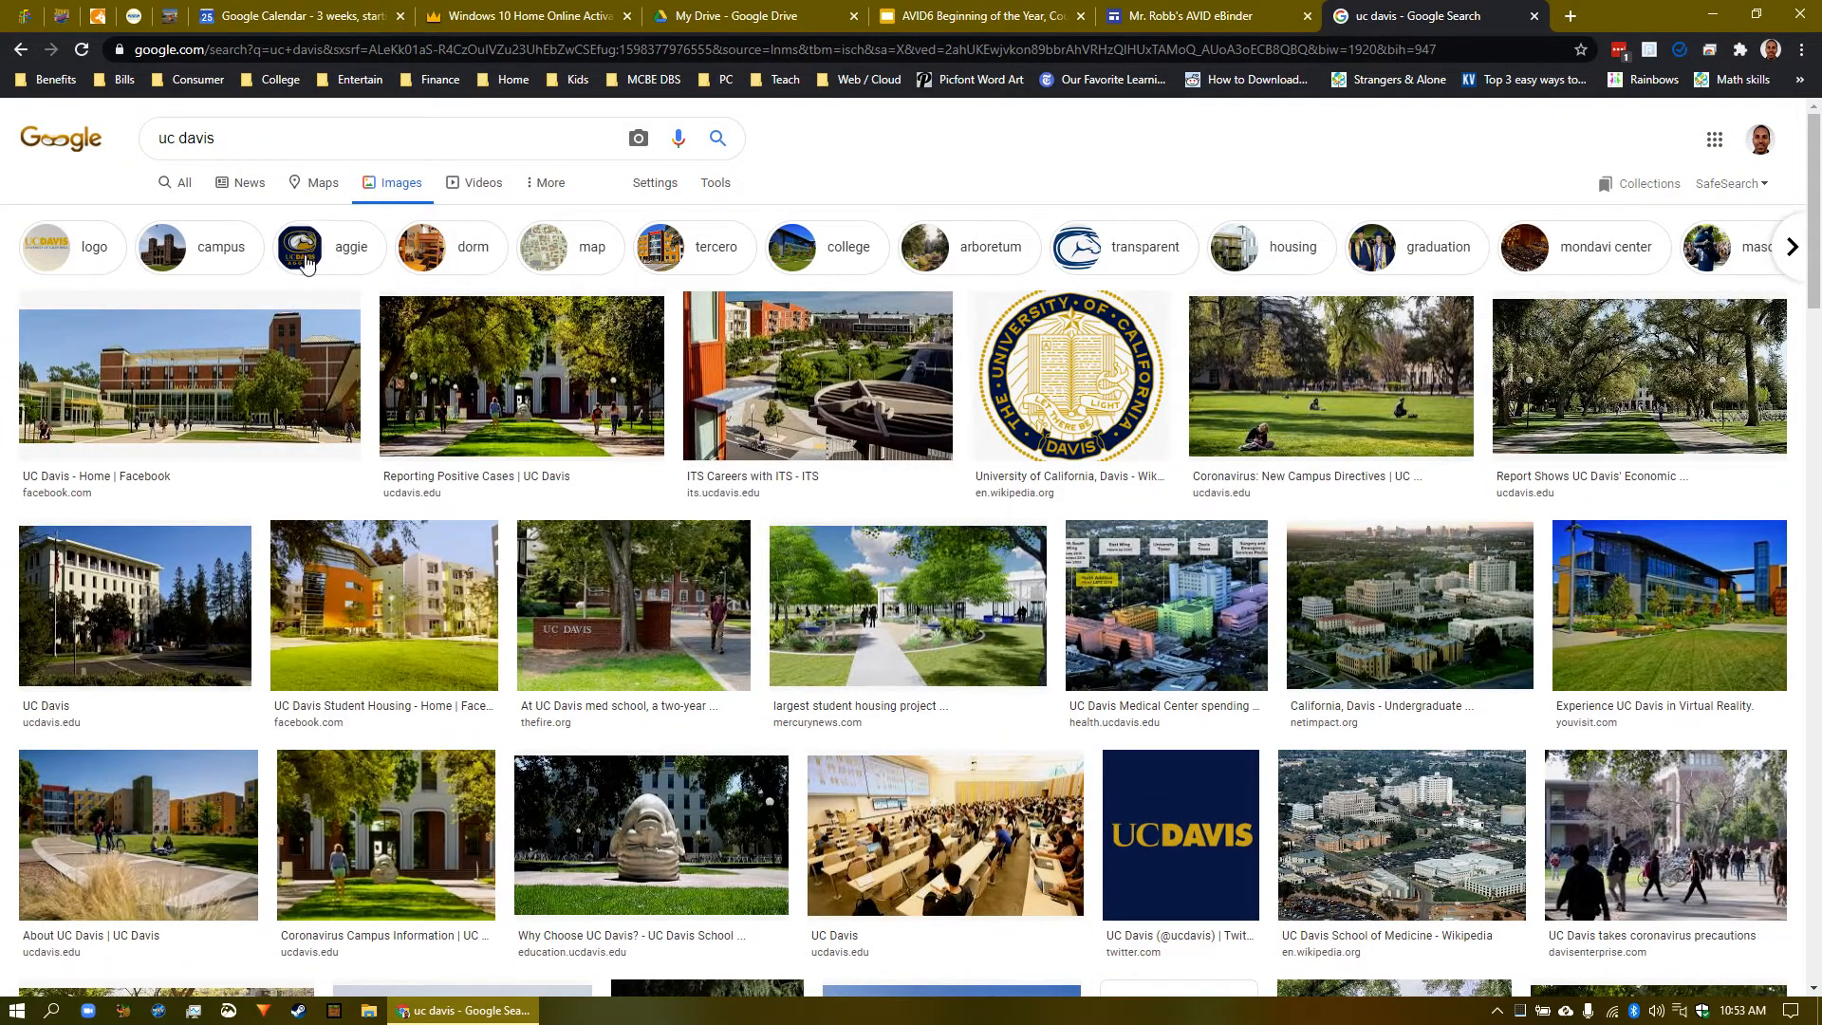
left_click(343, 266)
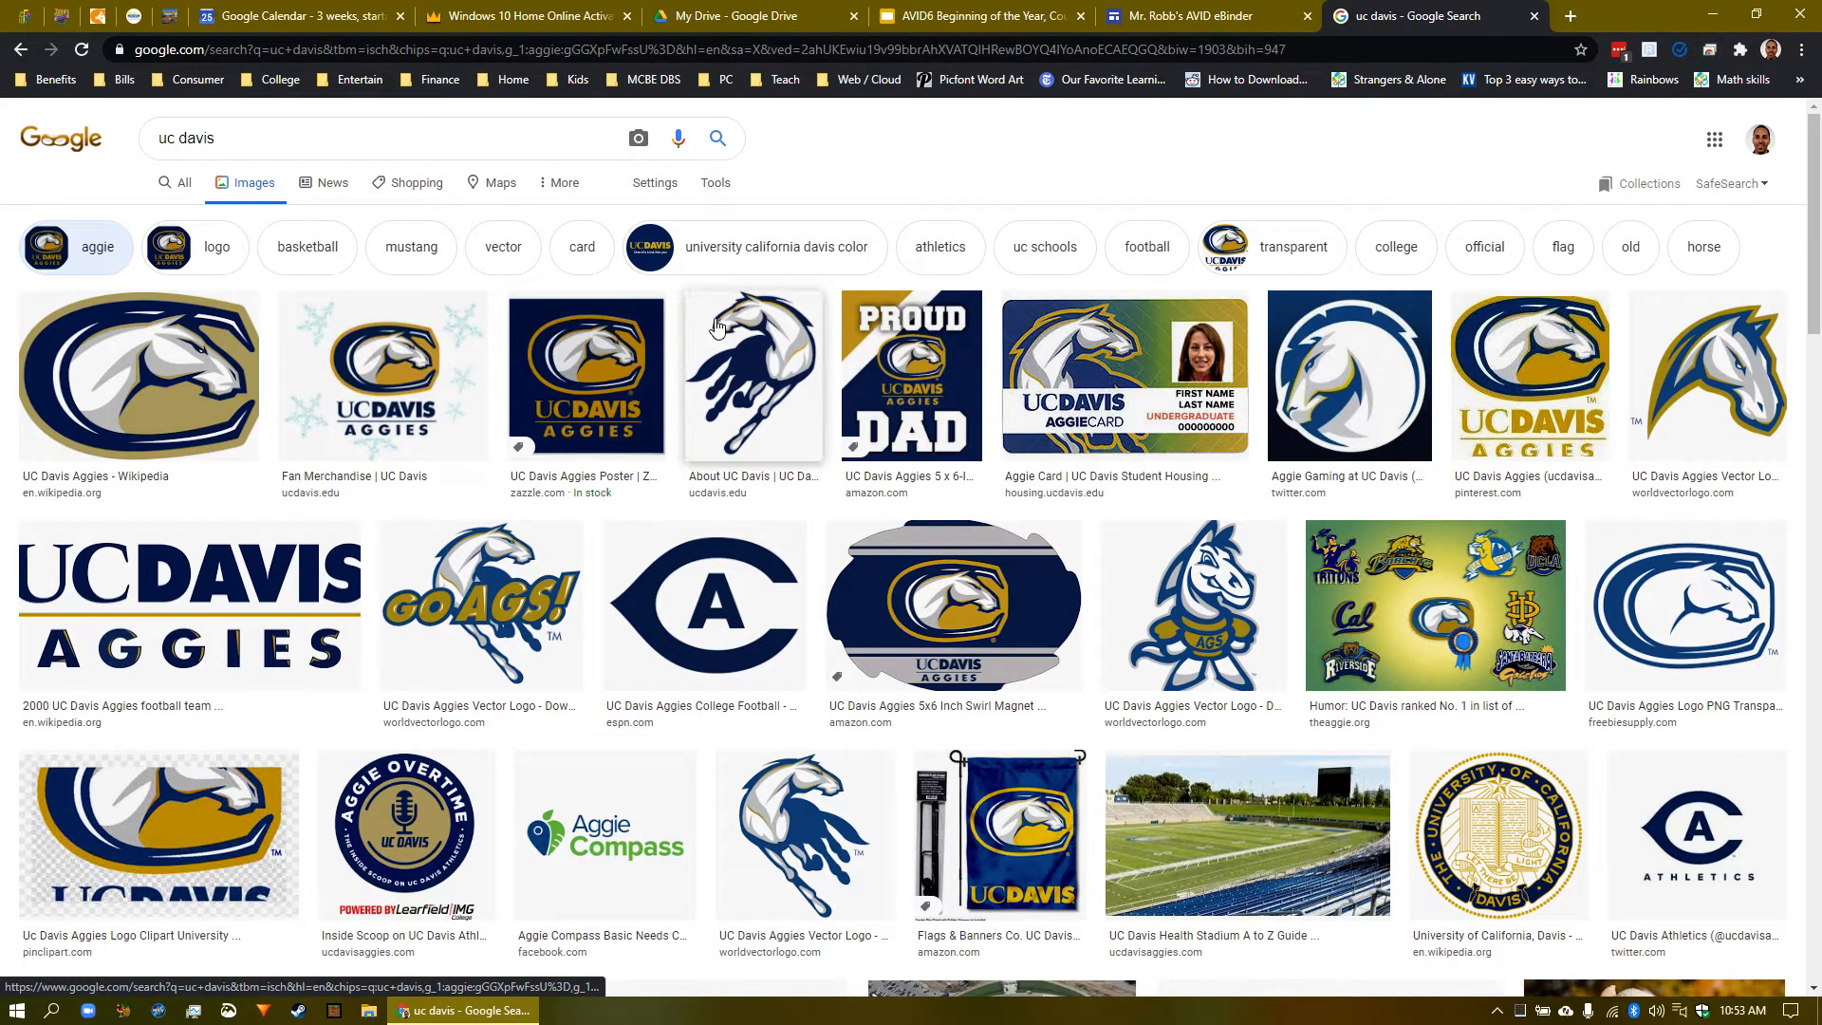
- Copy the UC Davis Aggies poster's image address and return to the eBinder editor
left_click(599, 395)
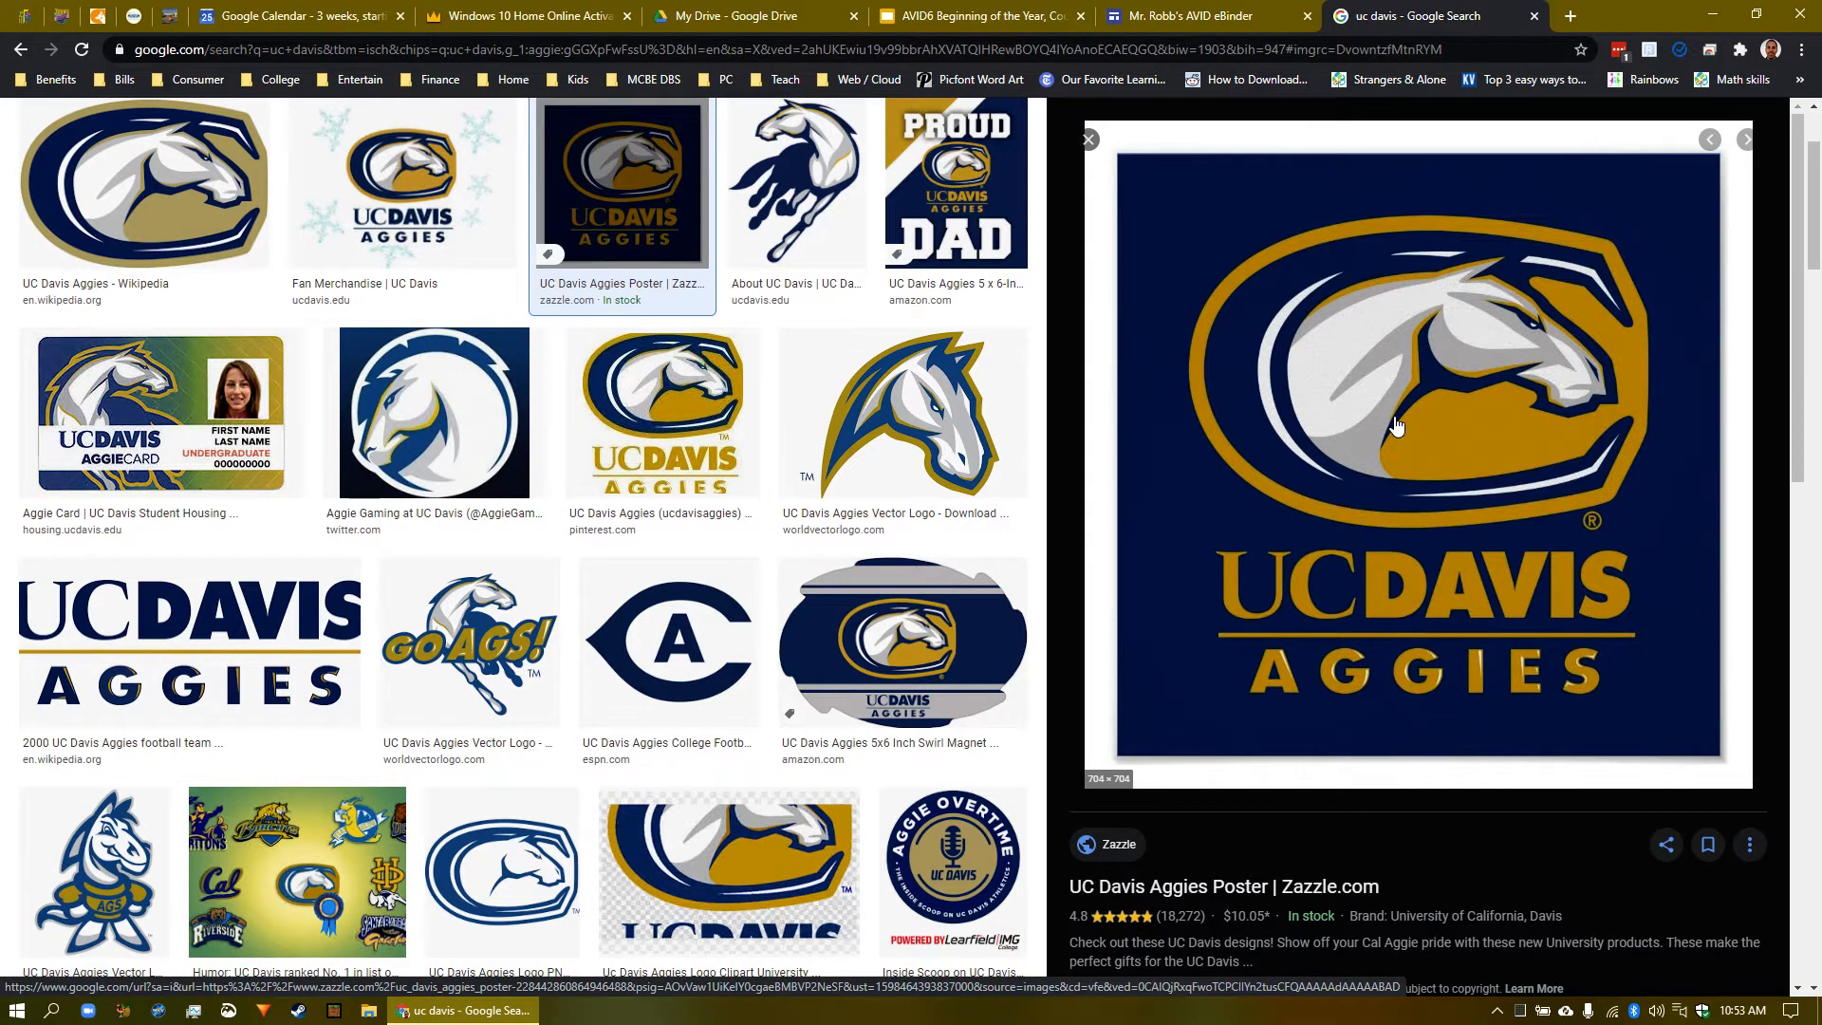
right_click(1394, 426)
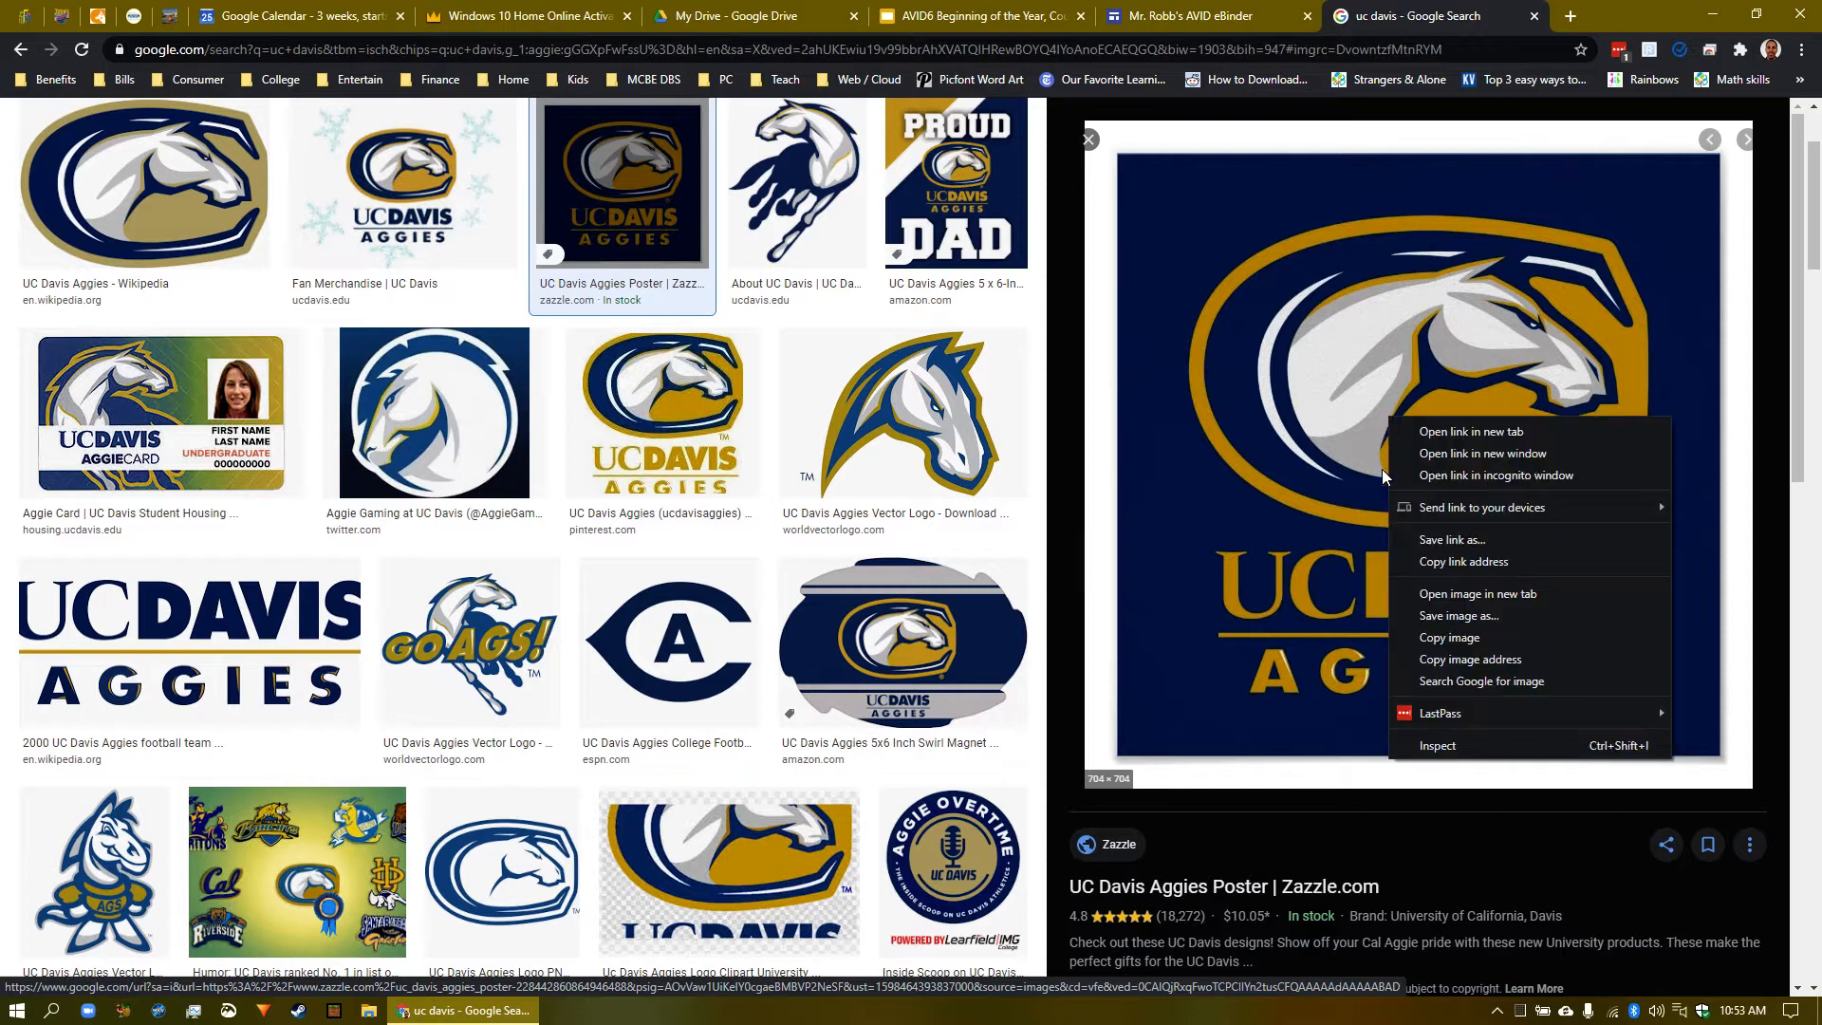
left_click(1518, 657)
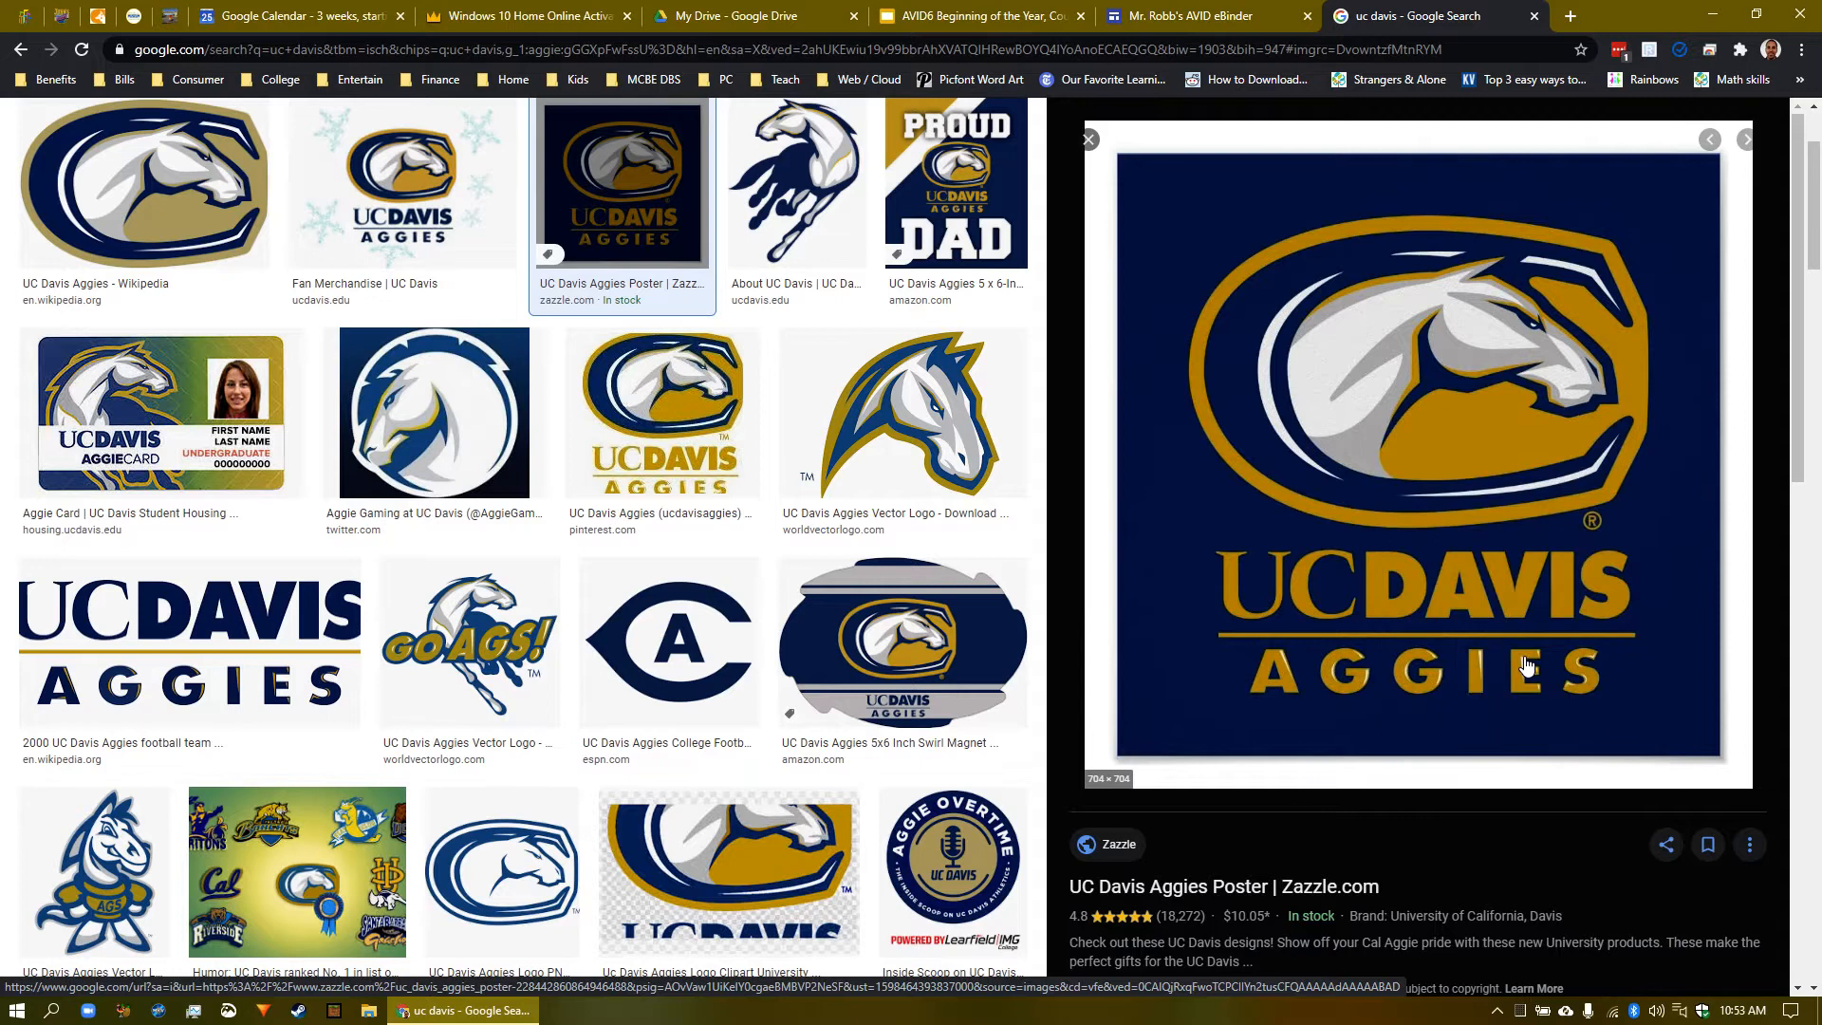
left_click(1202, 21)
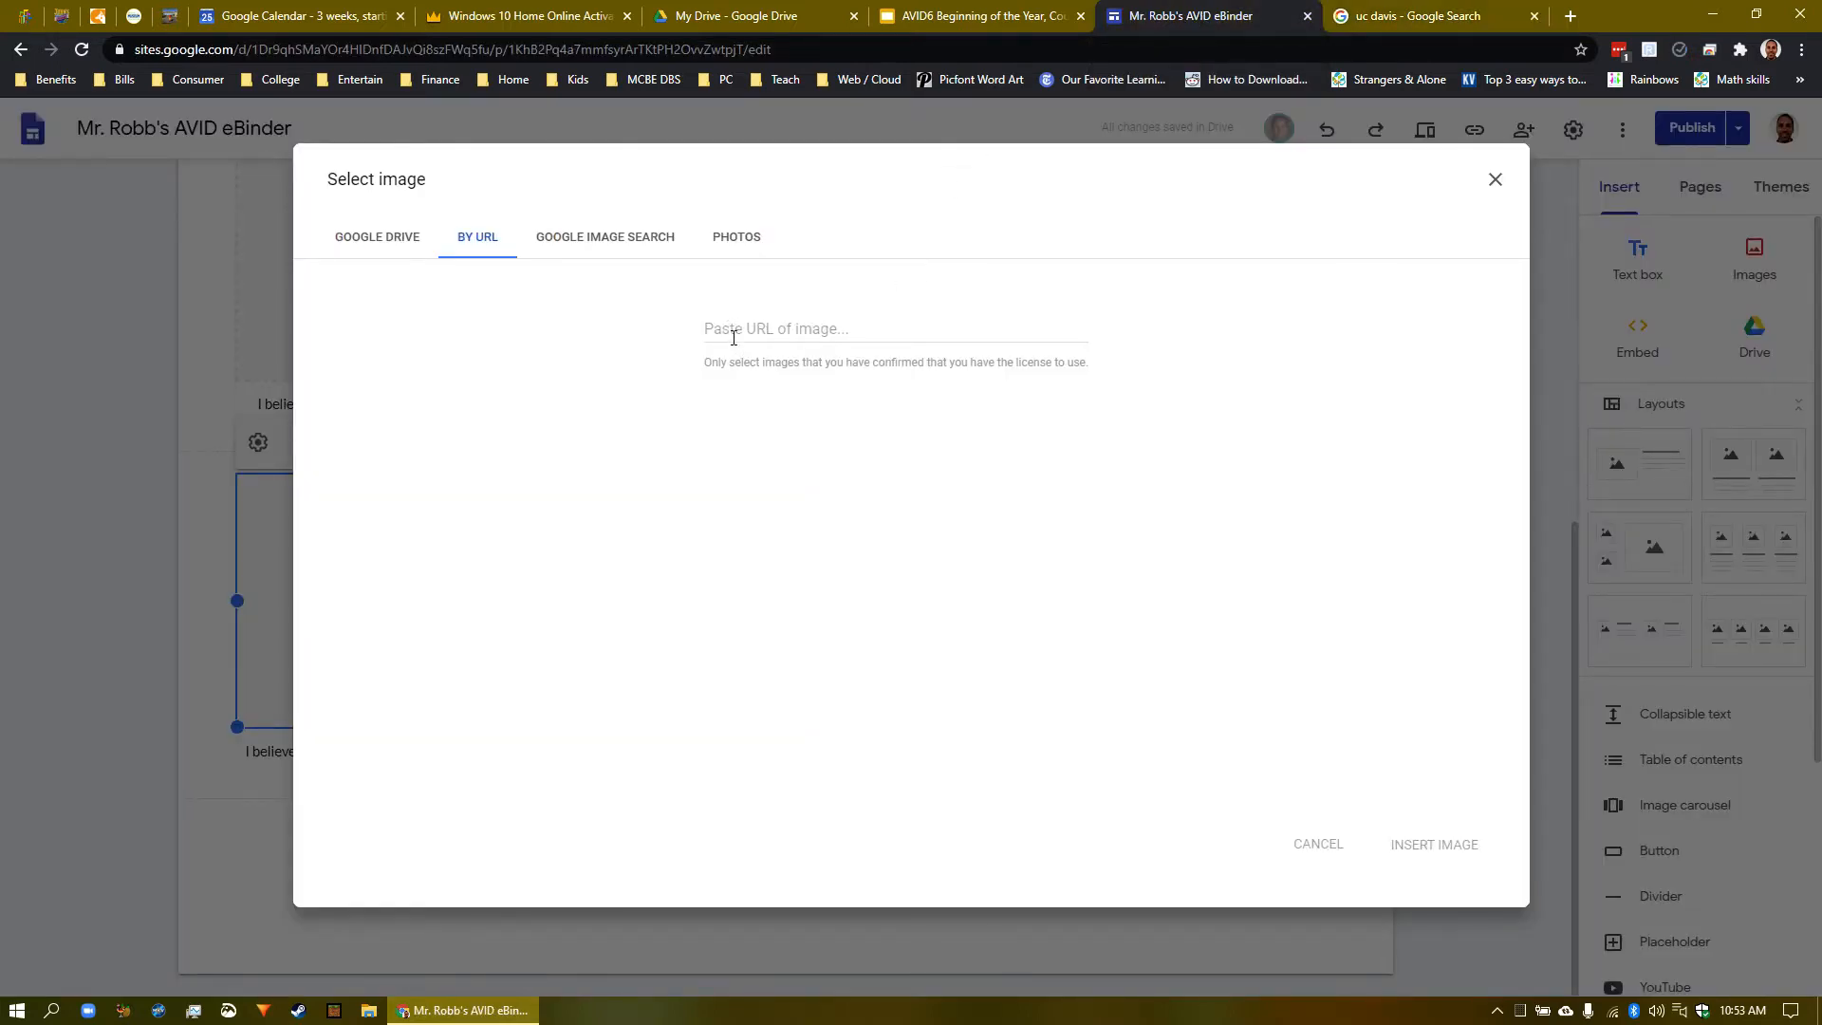
- Paste the UC Davis Aggies poster address and insert it into the first slot
left_click(734, 338)
right_click(726, 333)
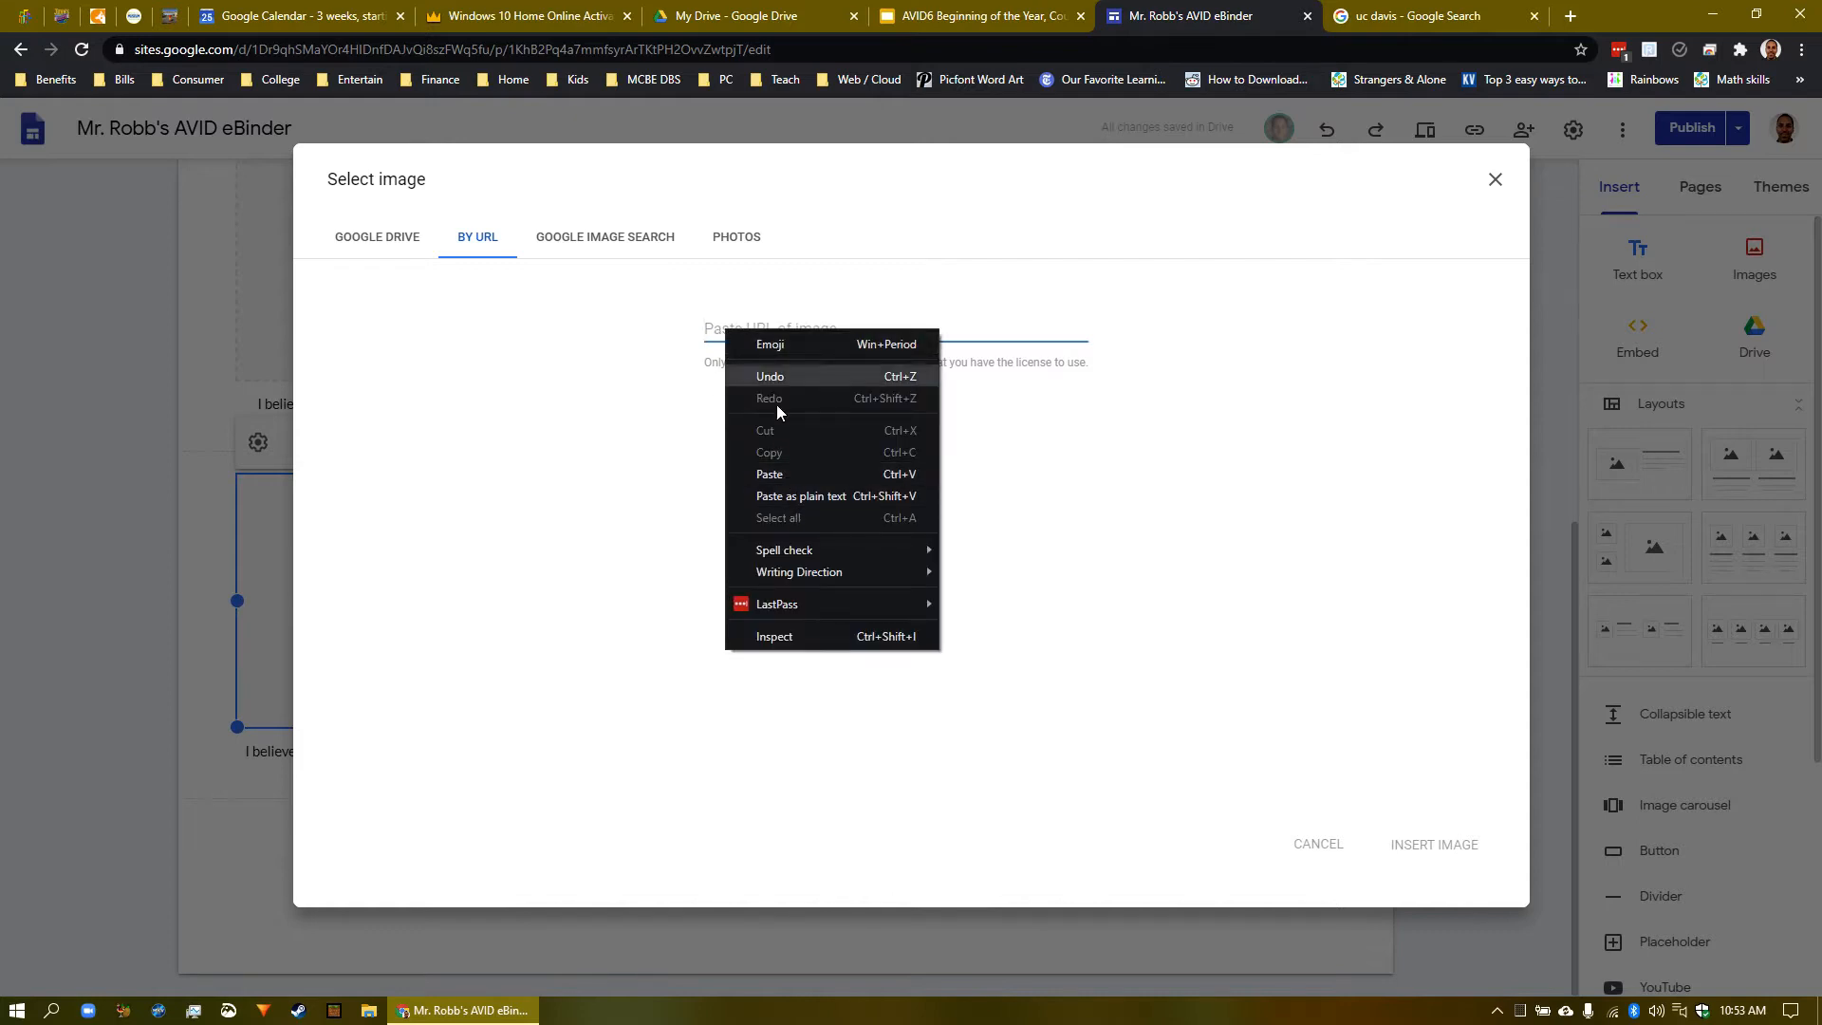
left_click(724, 335)
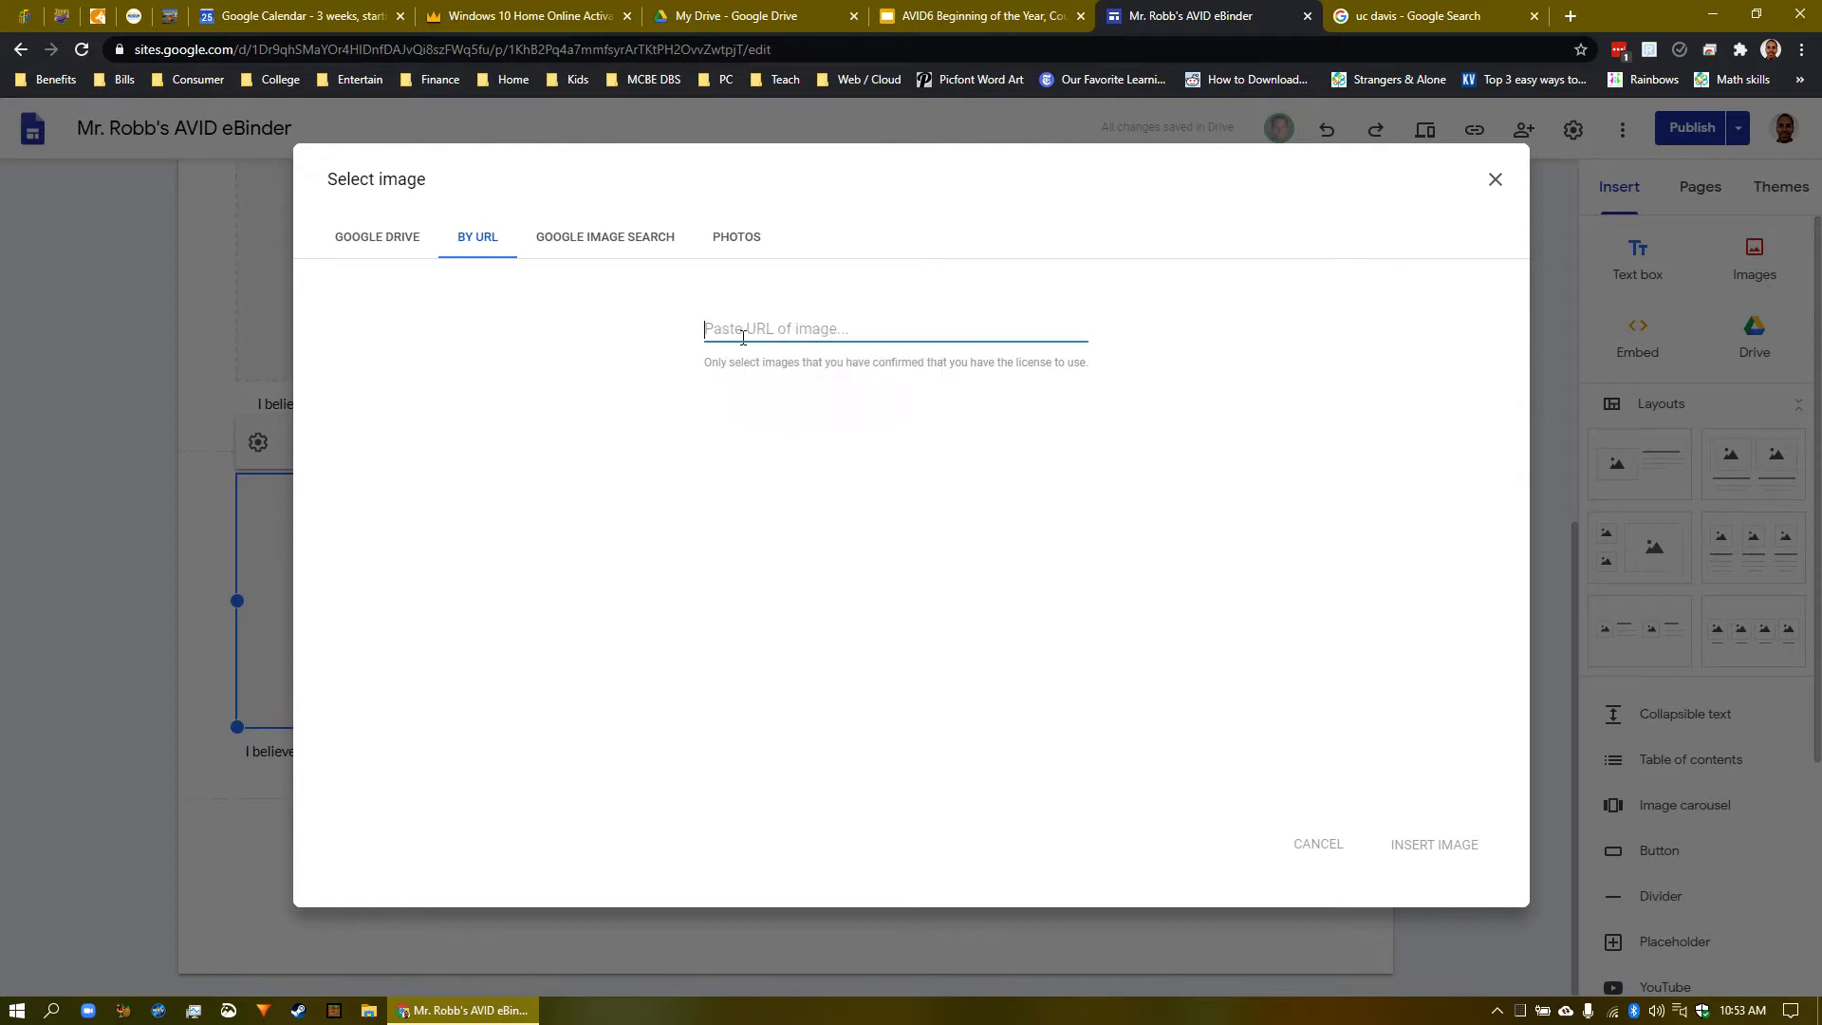
key("ctrl+v")
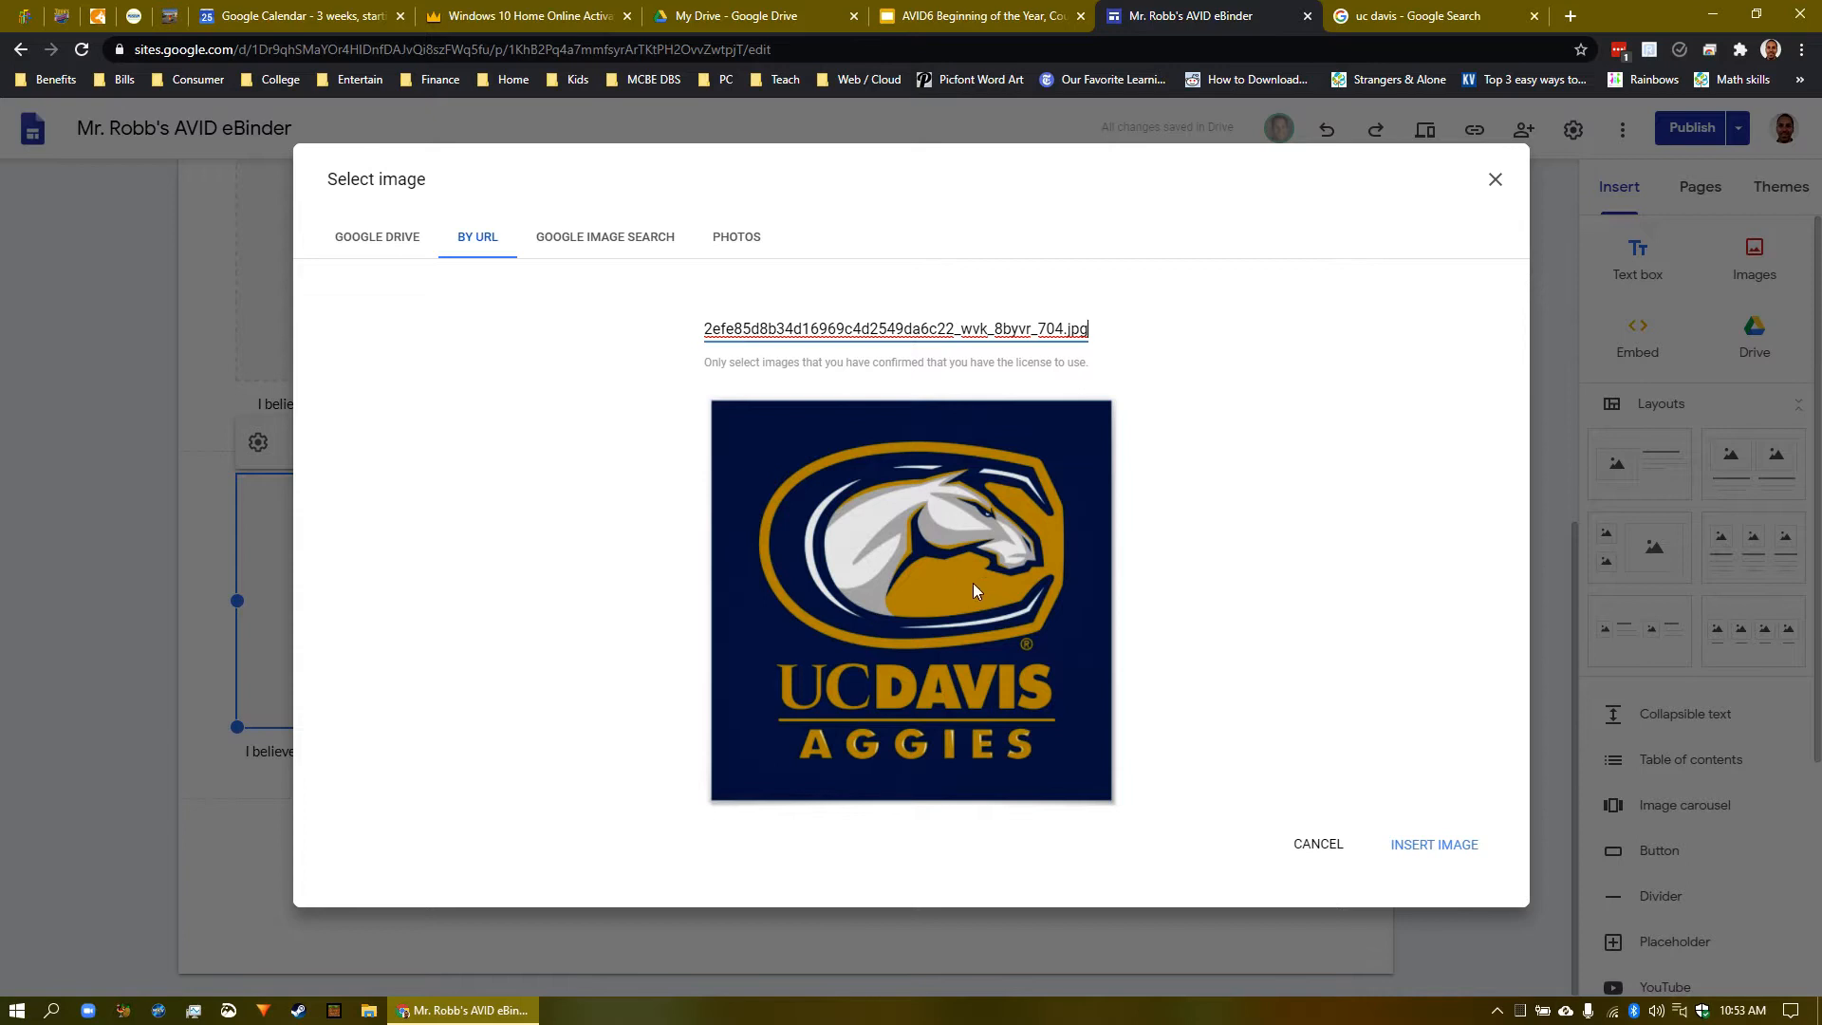
left_click(1435, 845)
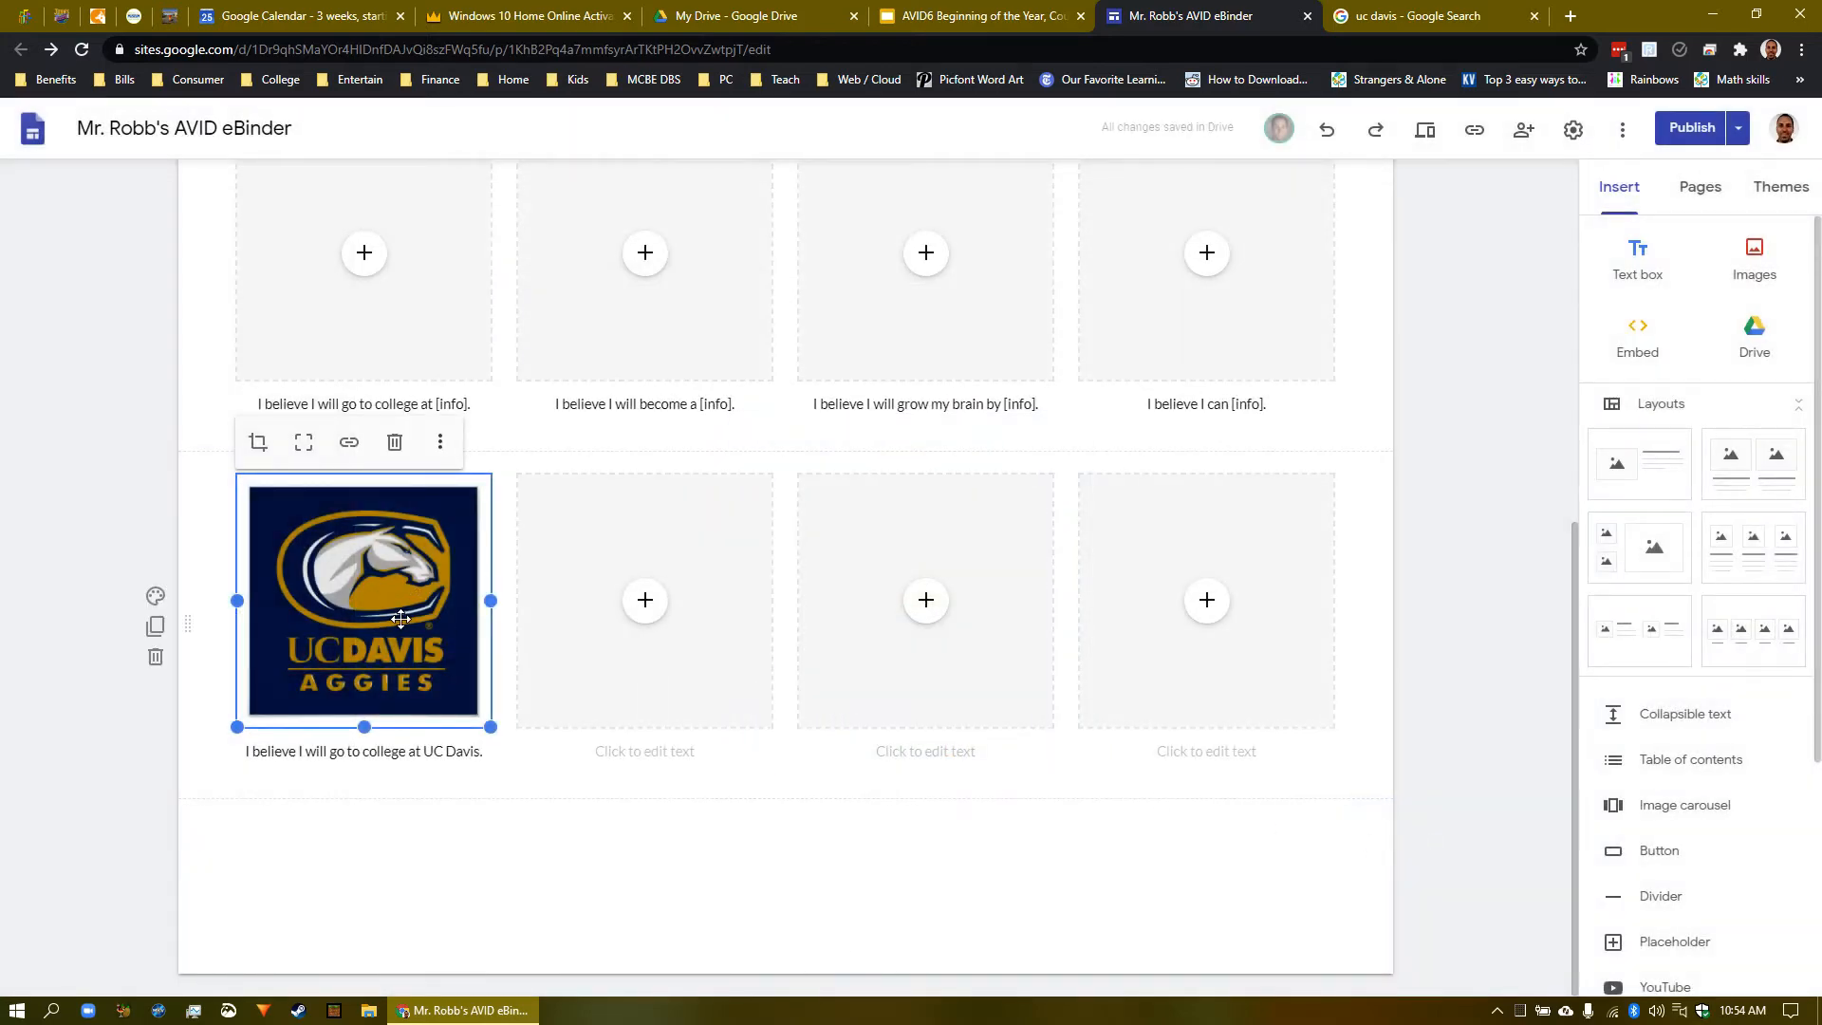
- Start the second caption as 'I believe I will become' and return to the uc davis search tab
left_click(643, 764)
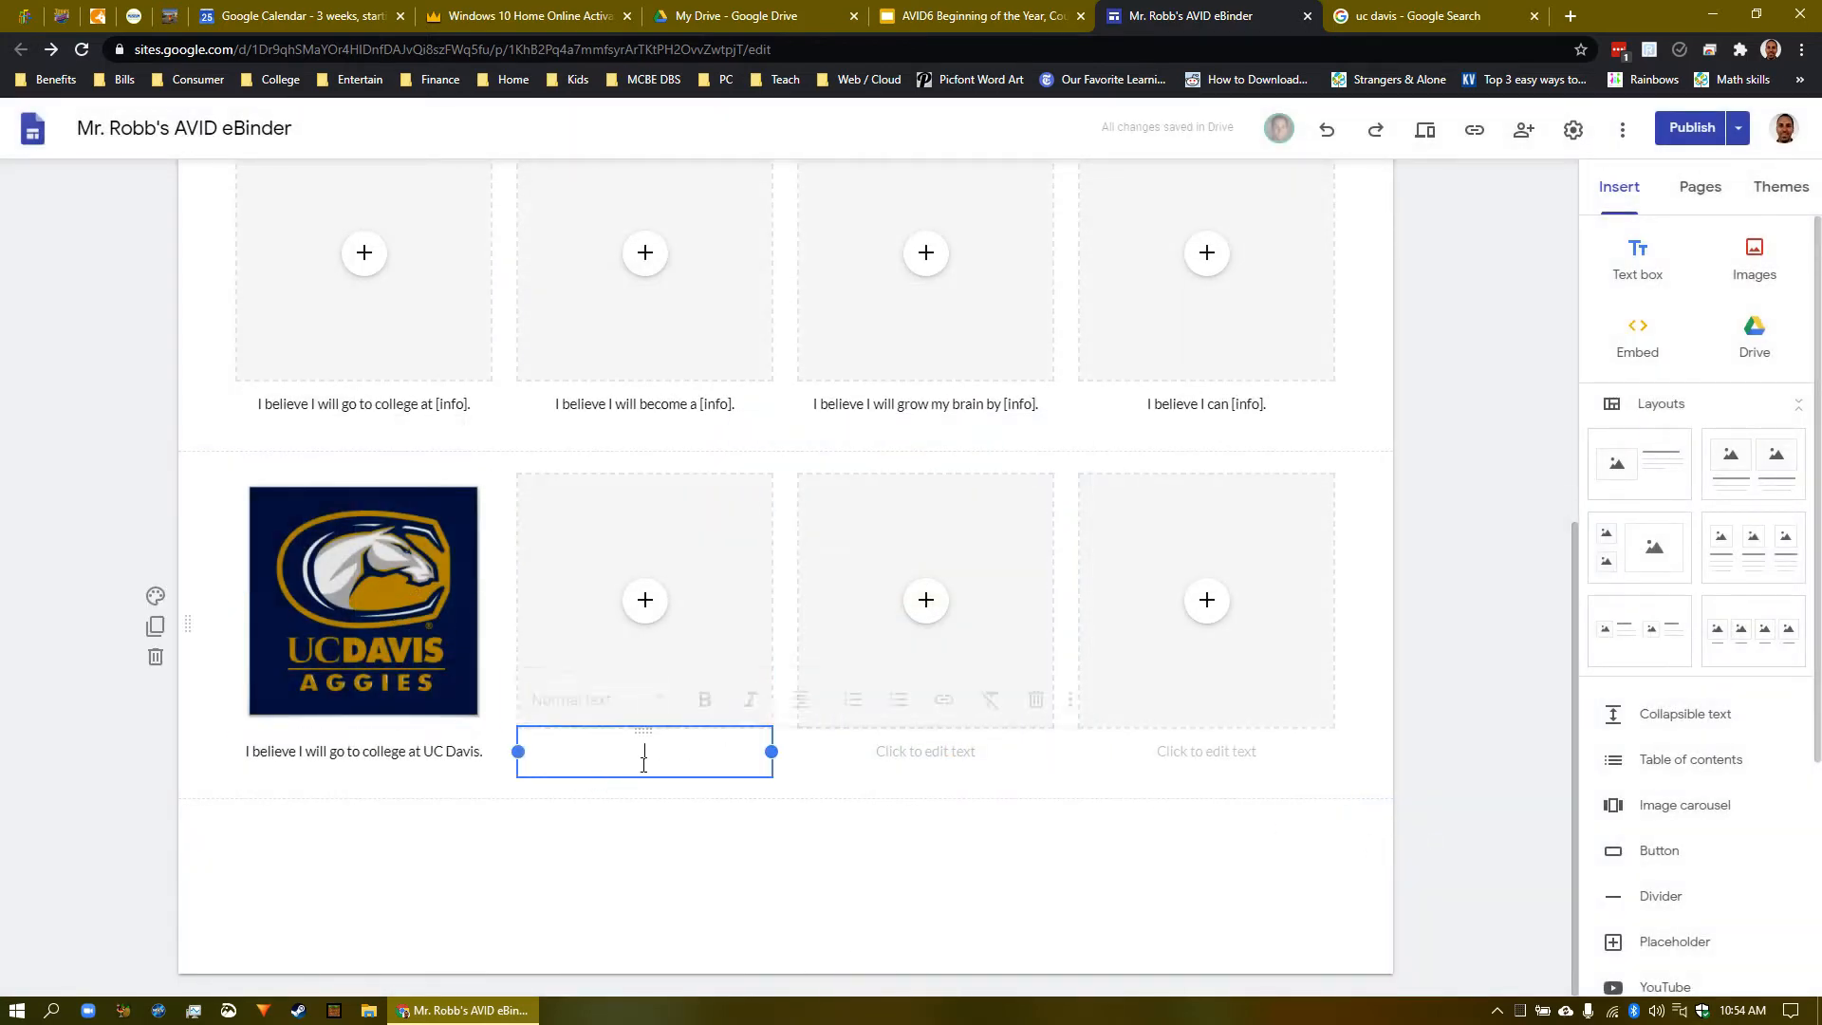
type("I v")
key("BackSpace")
key("BackSpace")
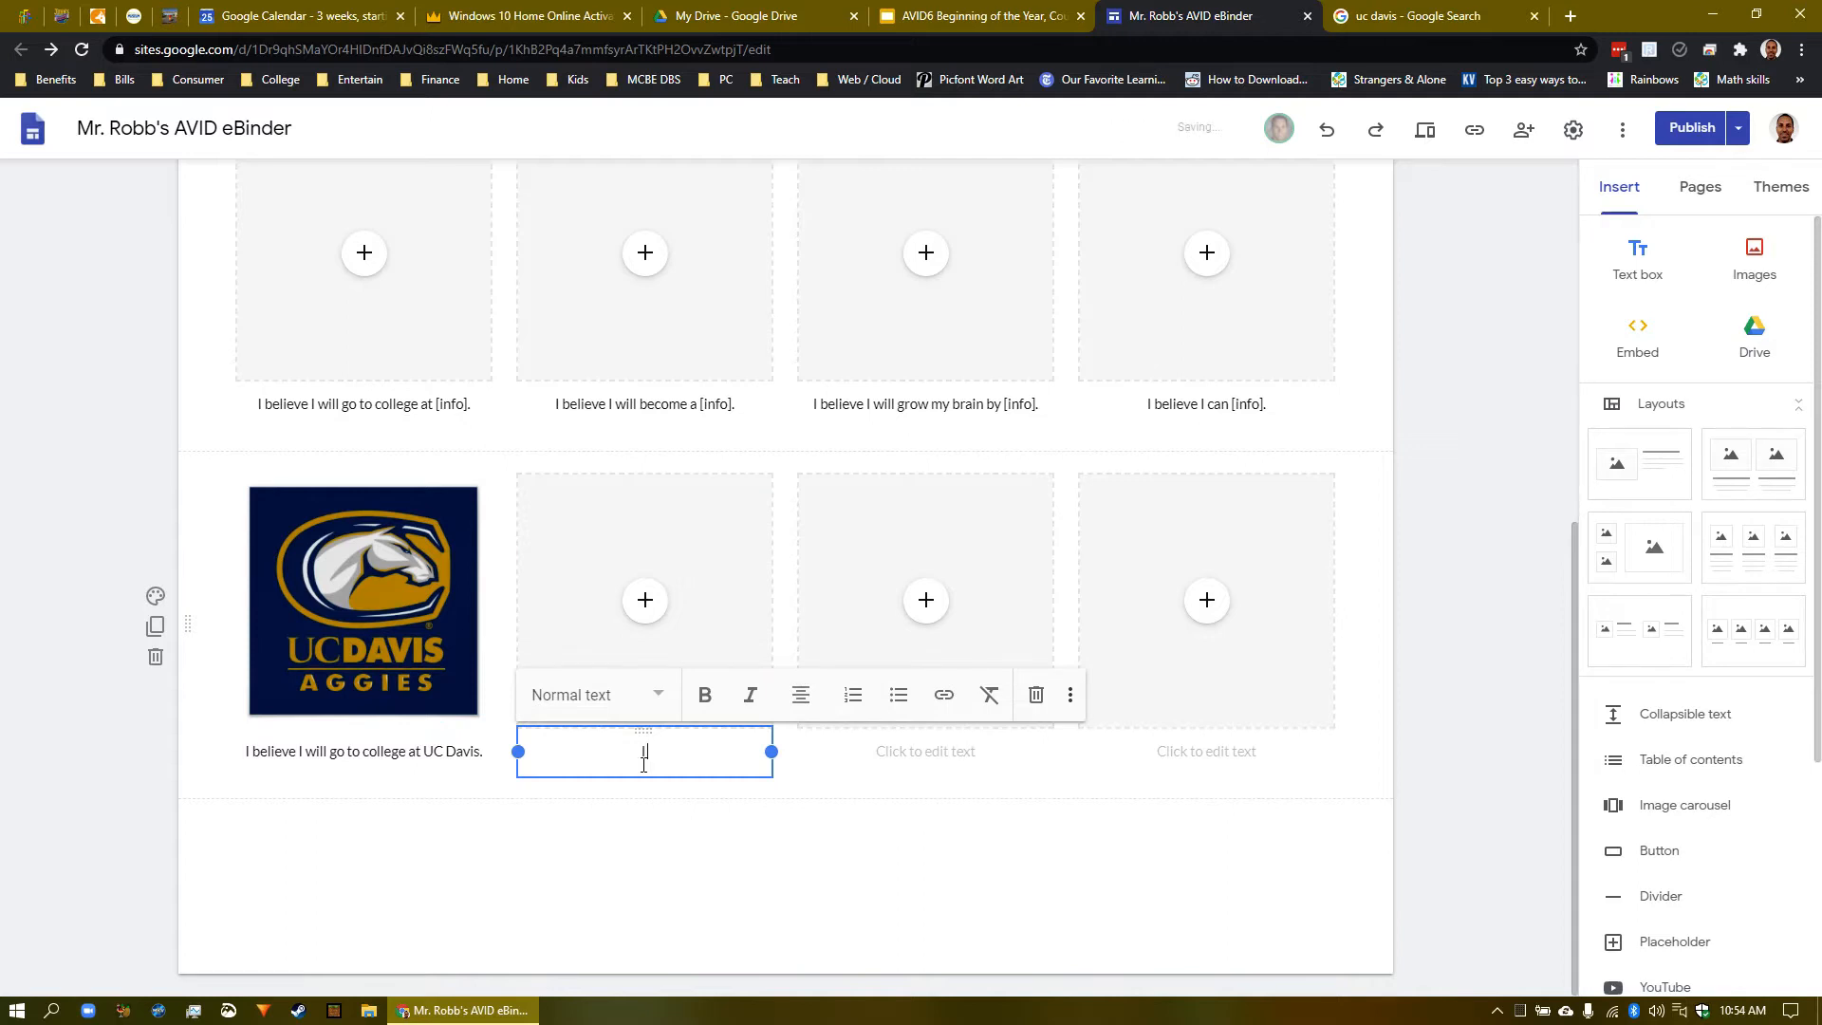
type("believe I will become")
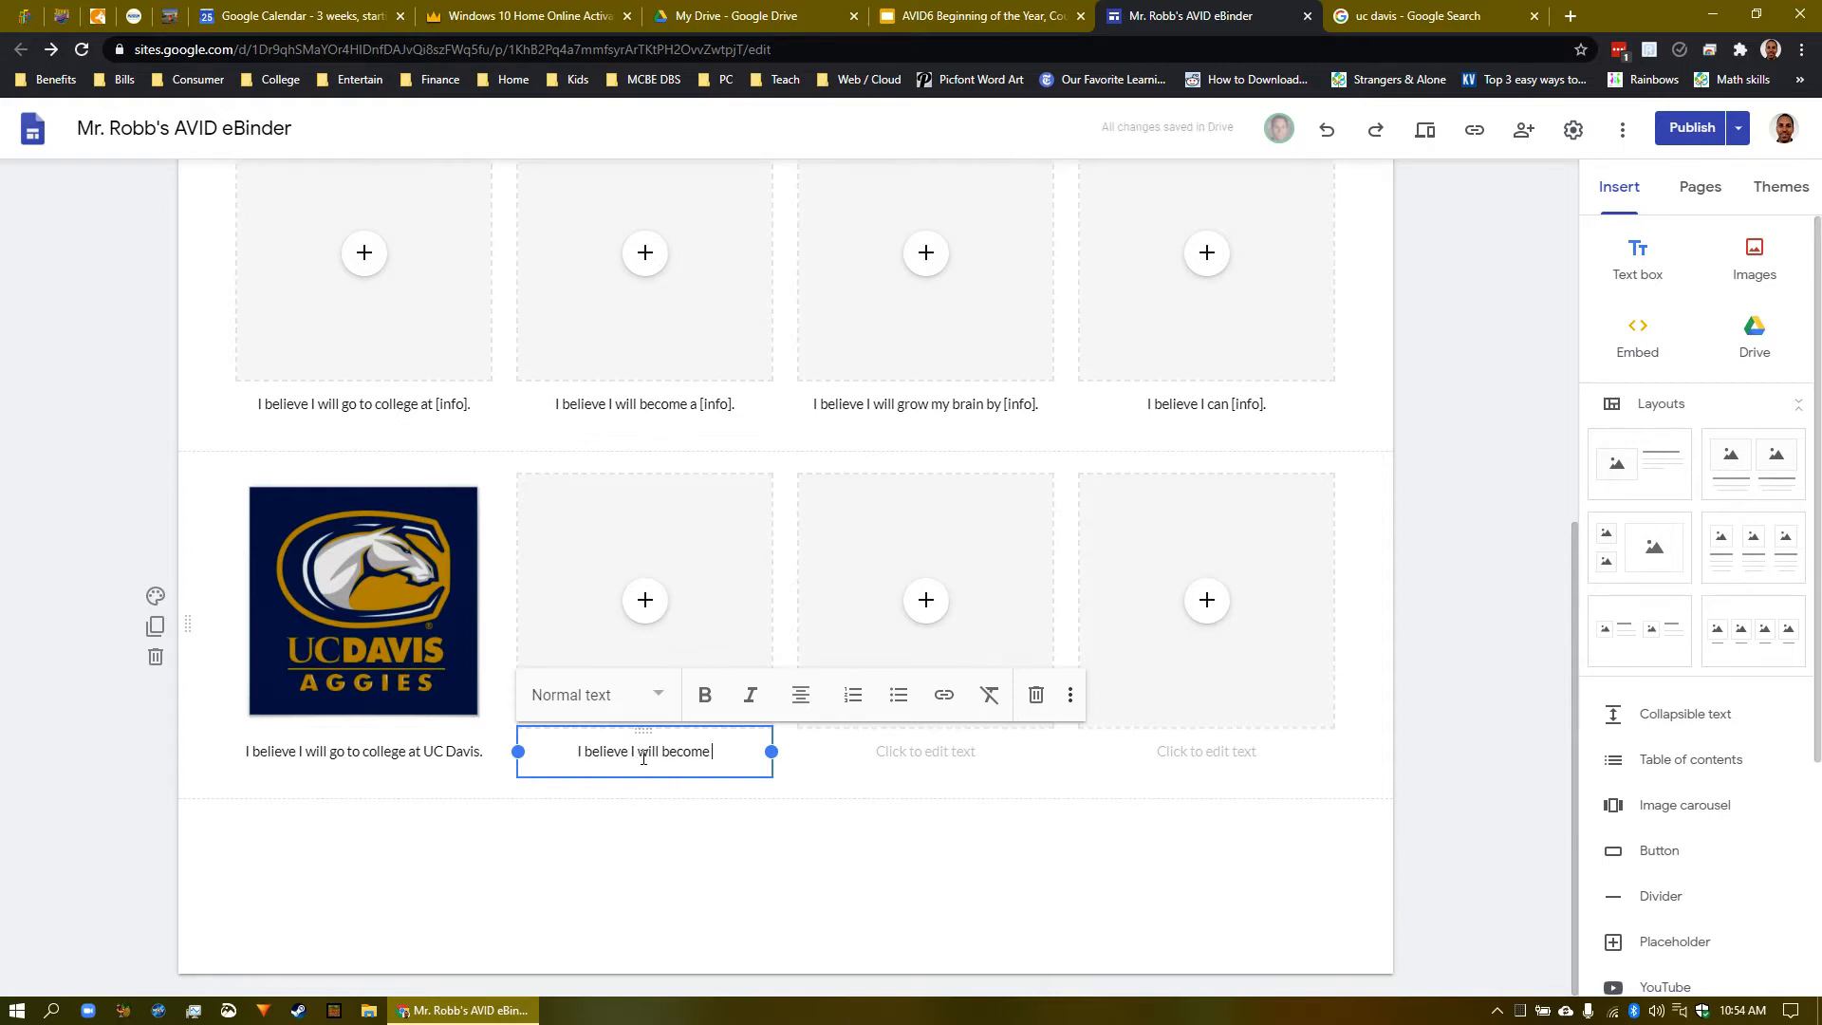
left_click(1415, 17)
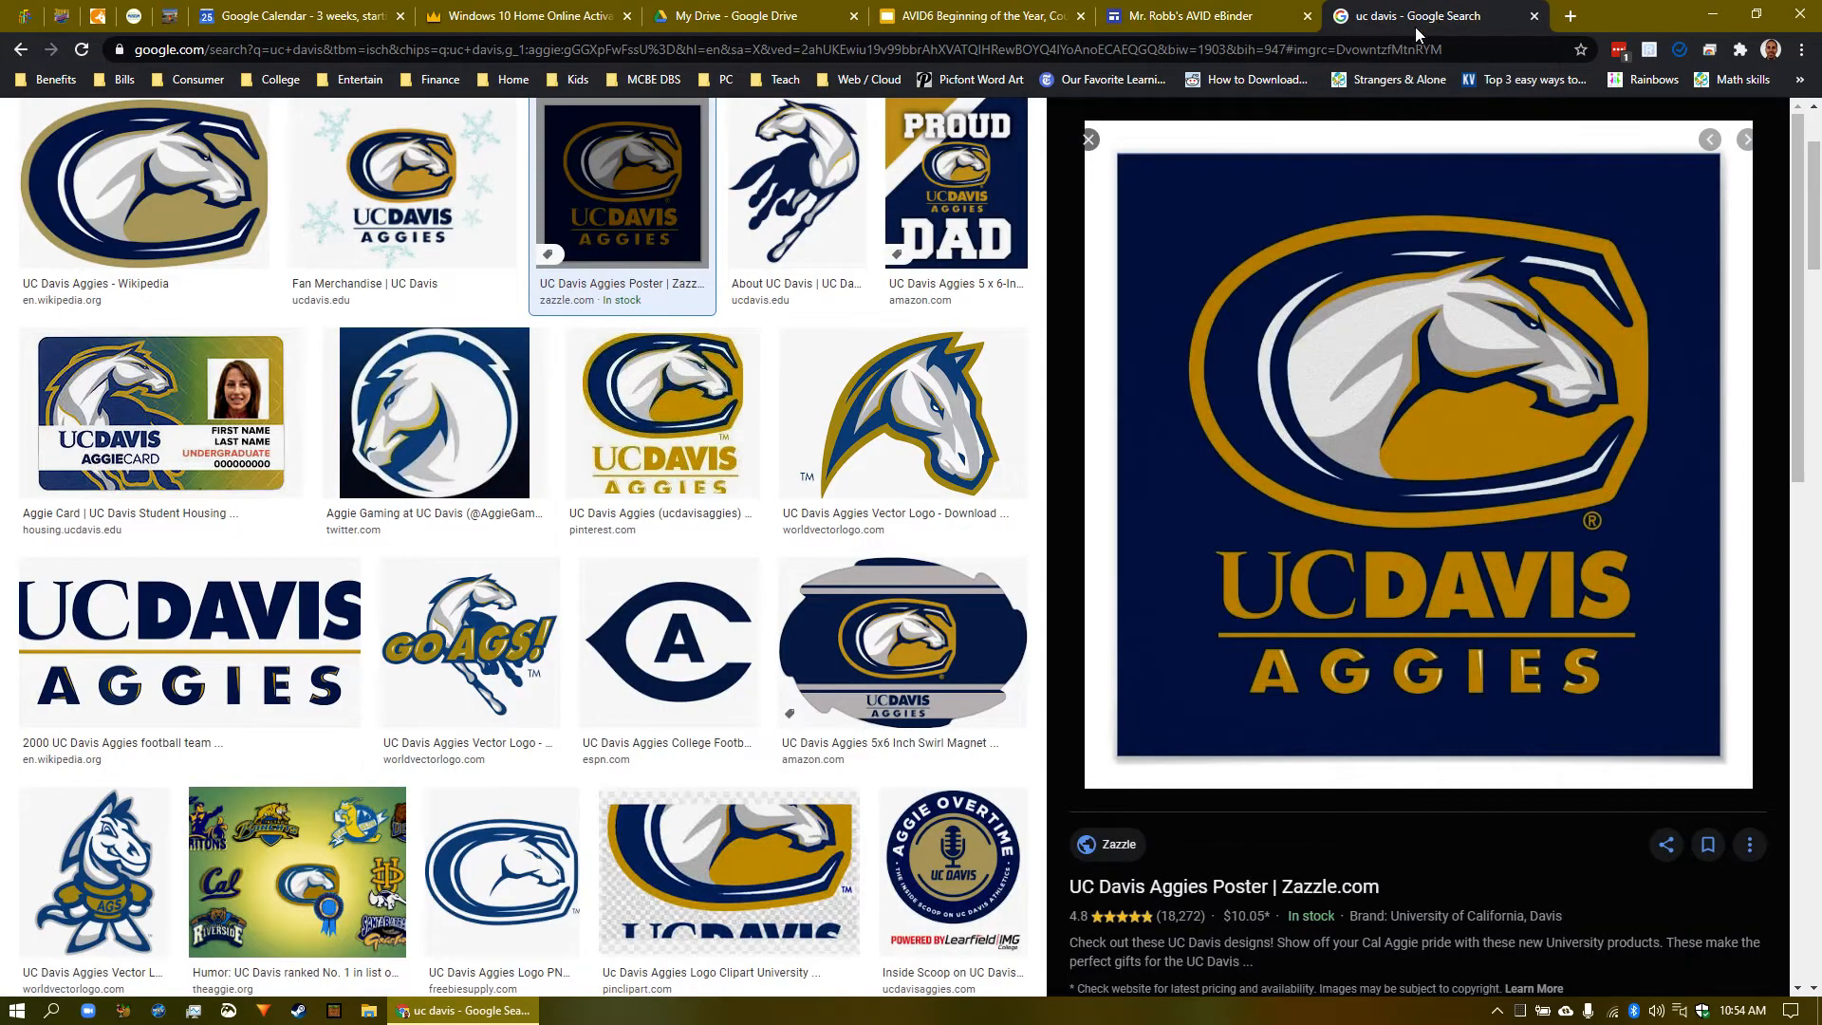
- Replace the image search query with 'teacher' and run it
scroll(710, 415, "up", 2)
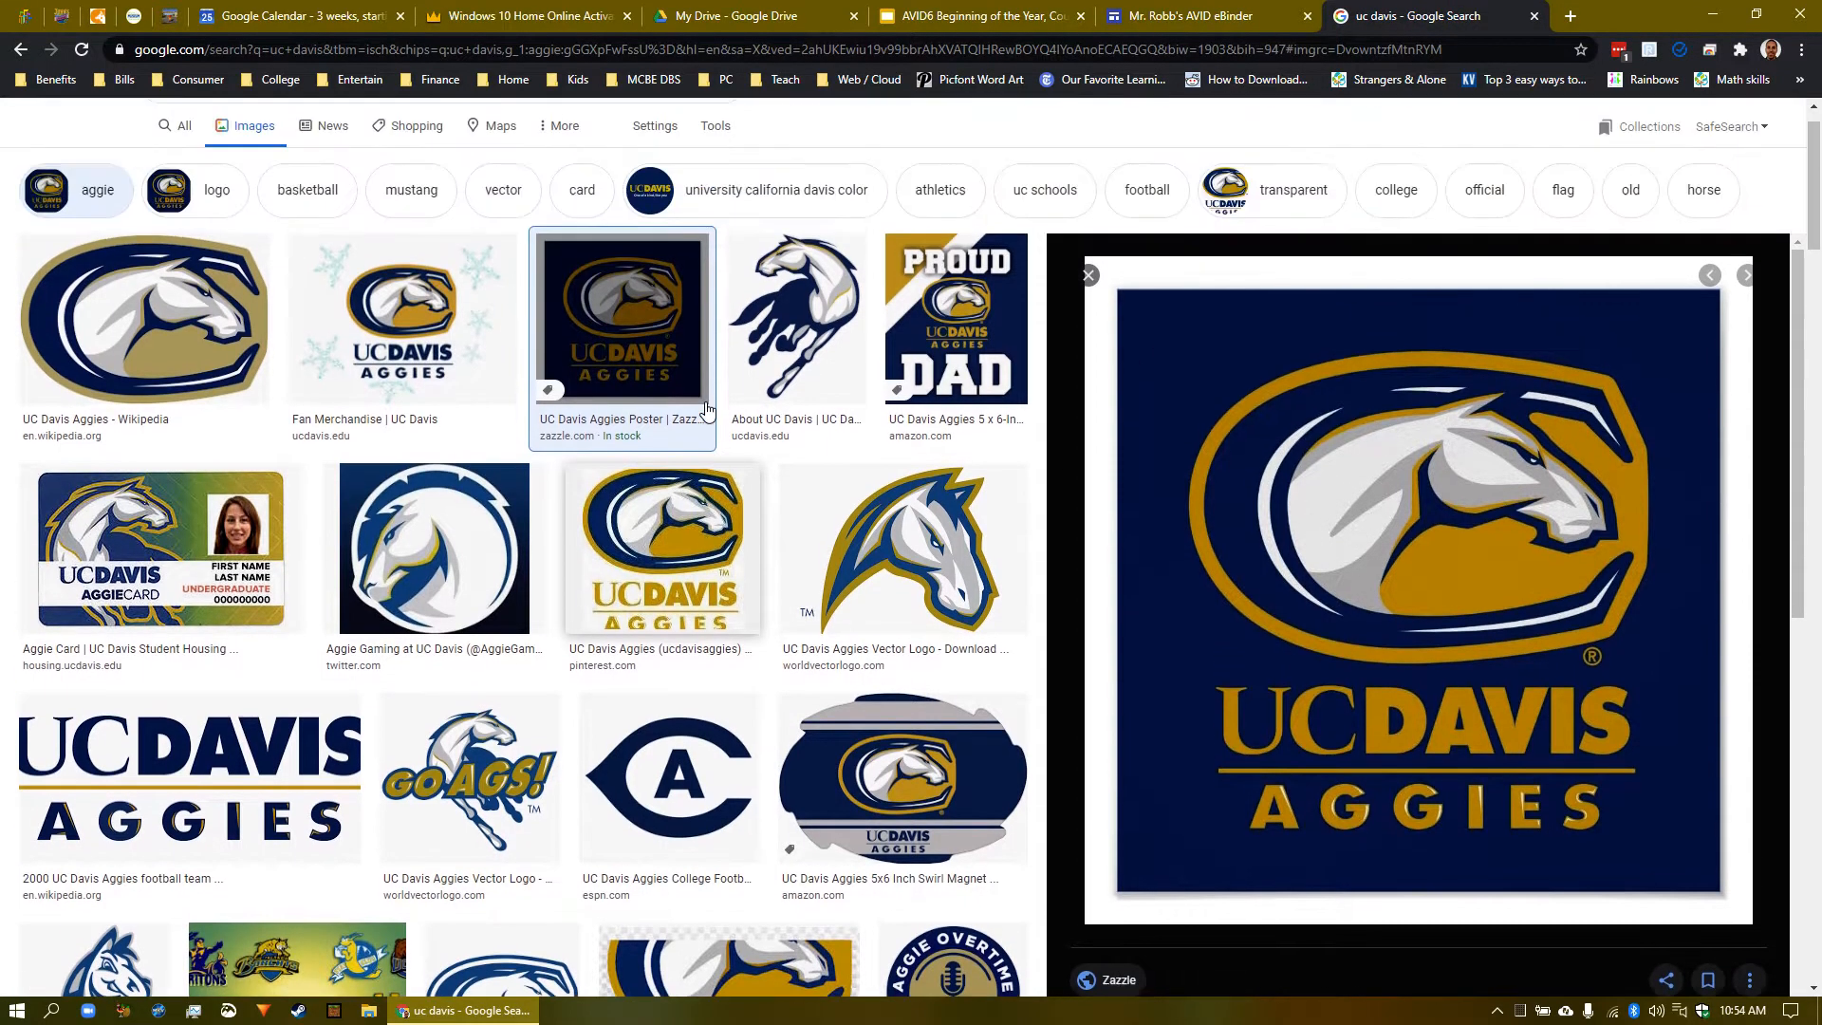
left_click(232, 145)
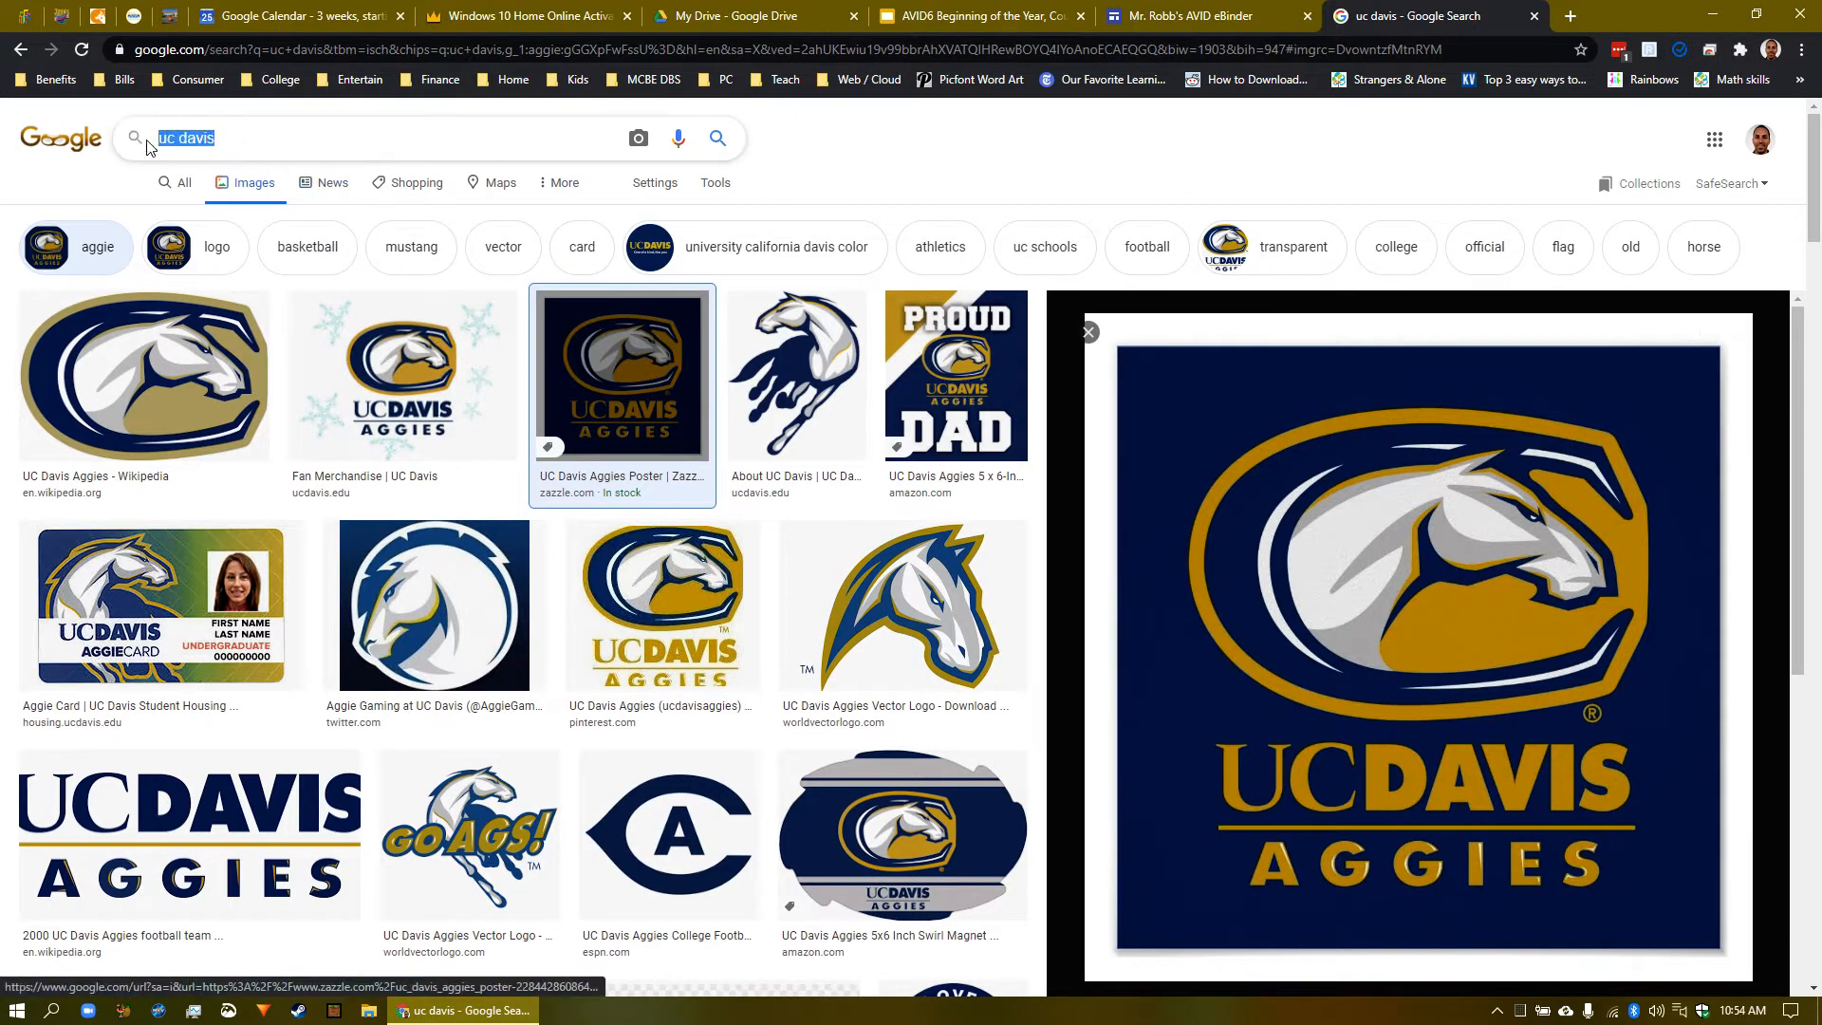
key("BackSpace")
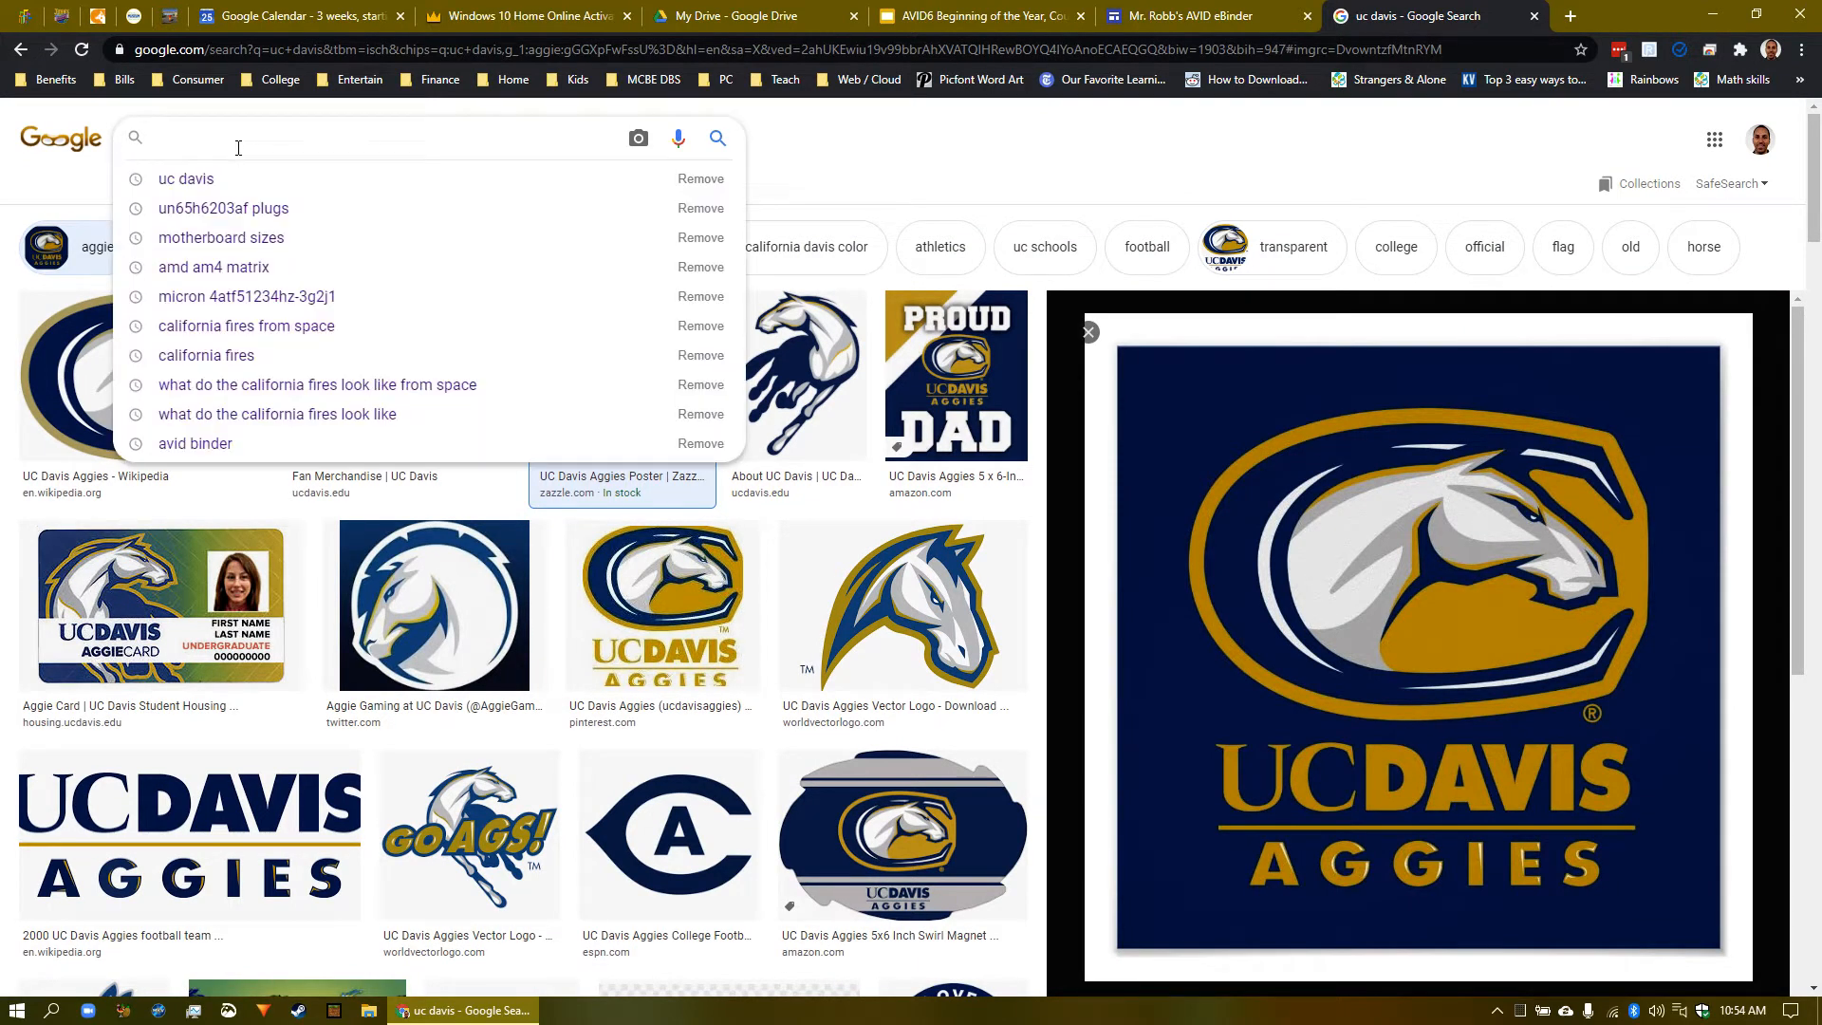
type("teacher")
key("Return")
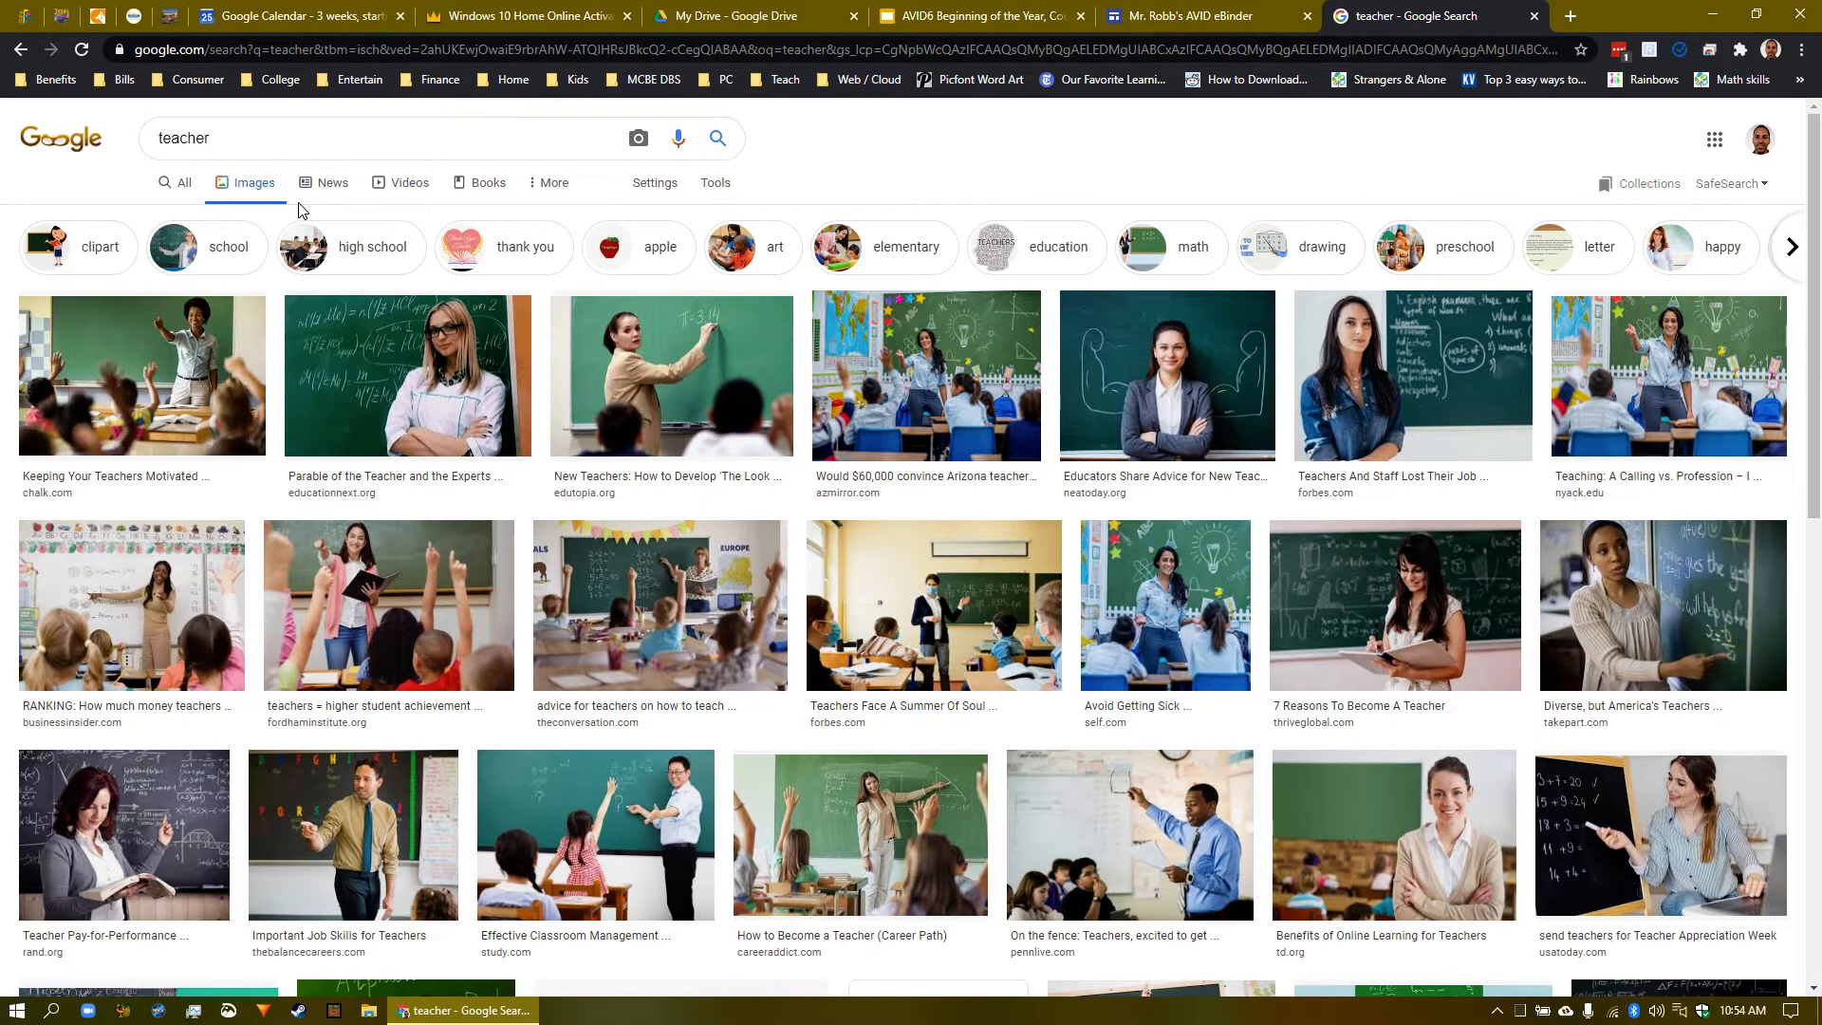
- Copy the professional development teacher photo's image address and return to the eBinder editor
scroll(300, 210, "down", 3)
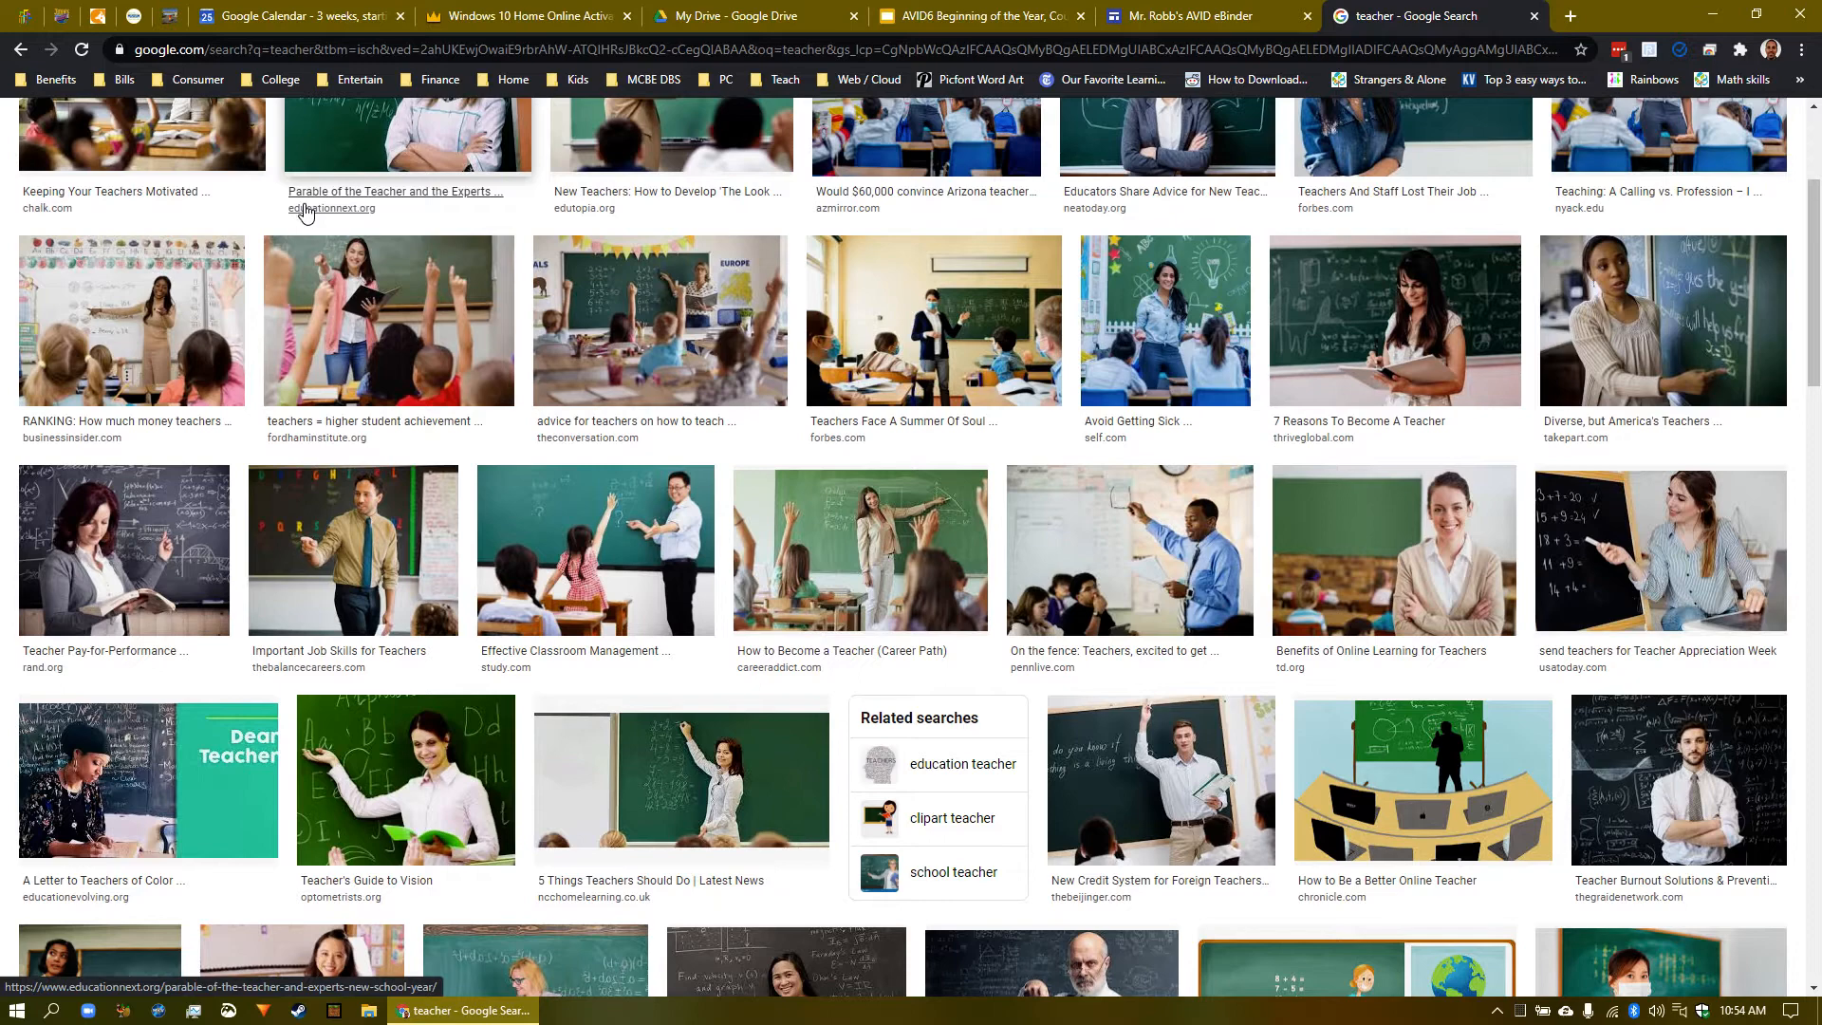
scroll(303, 216, "down", 2)
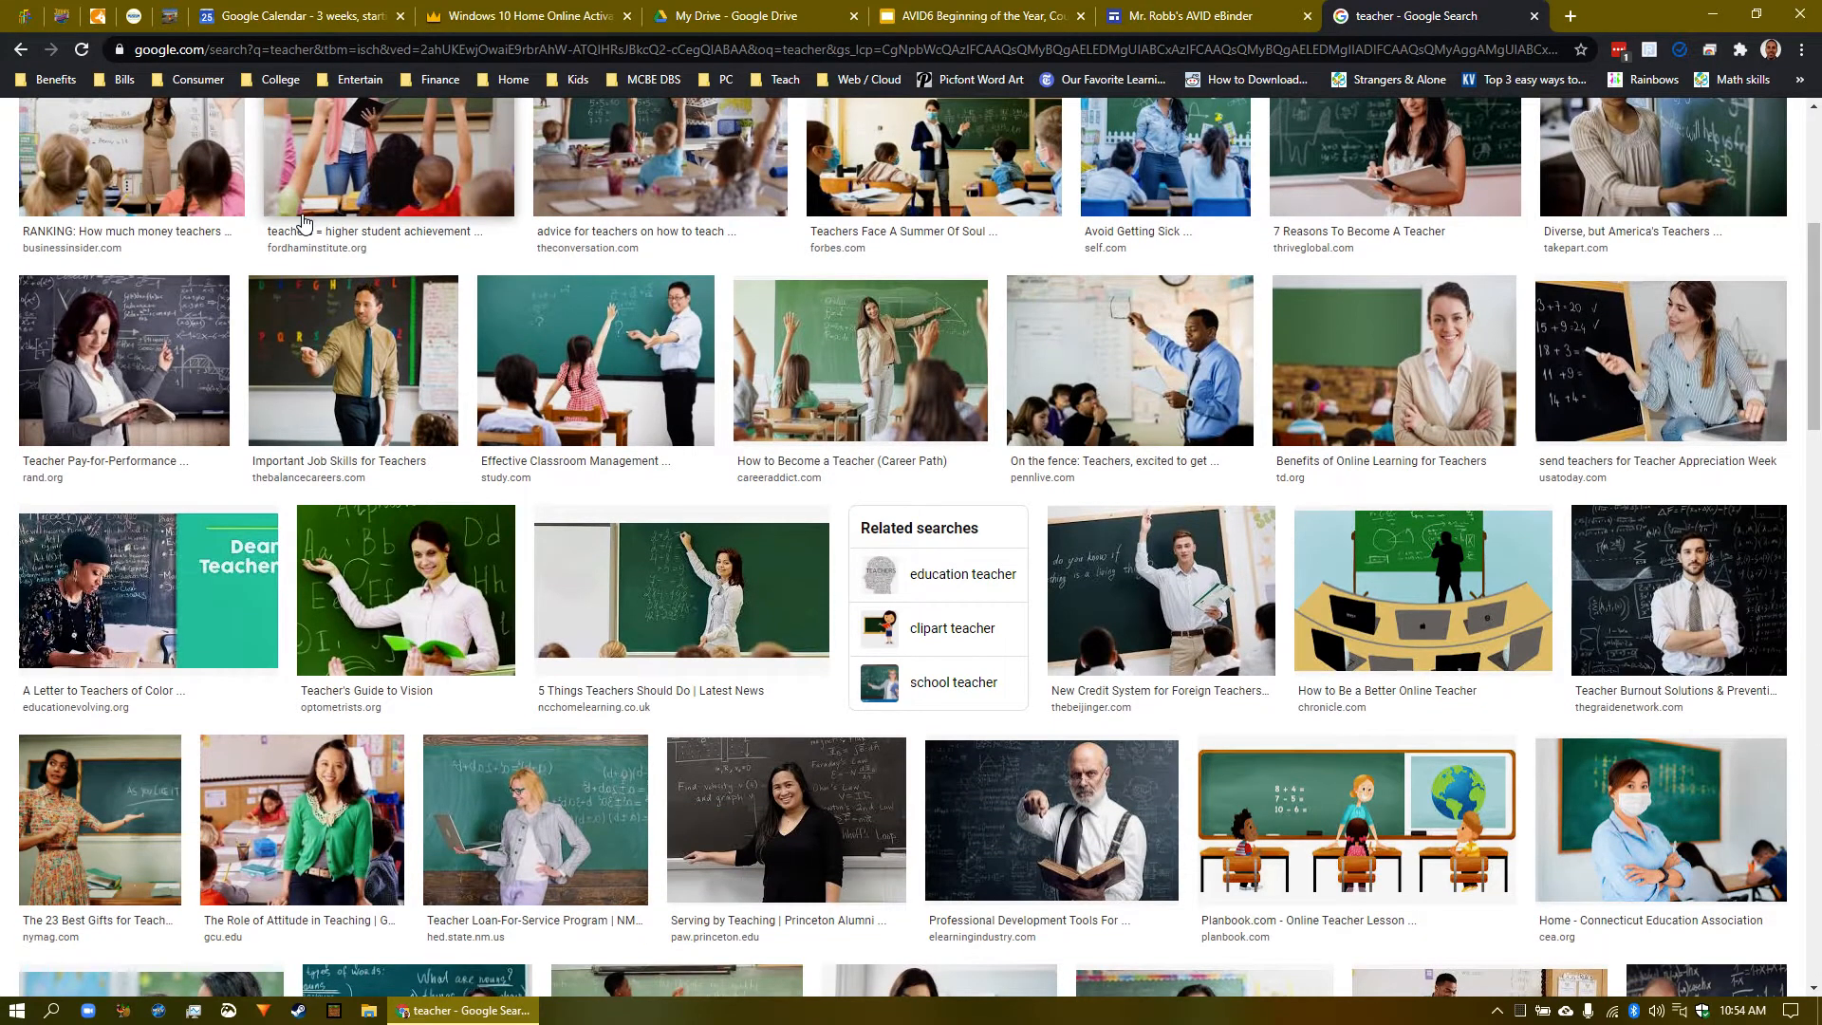
left_click(1079, 845)
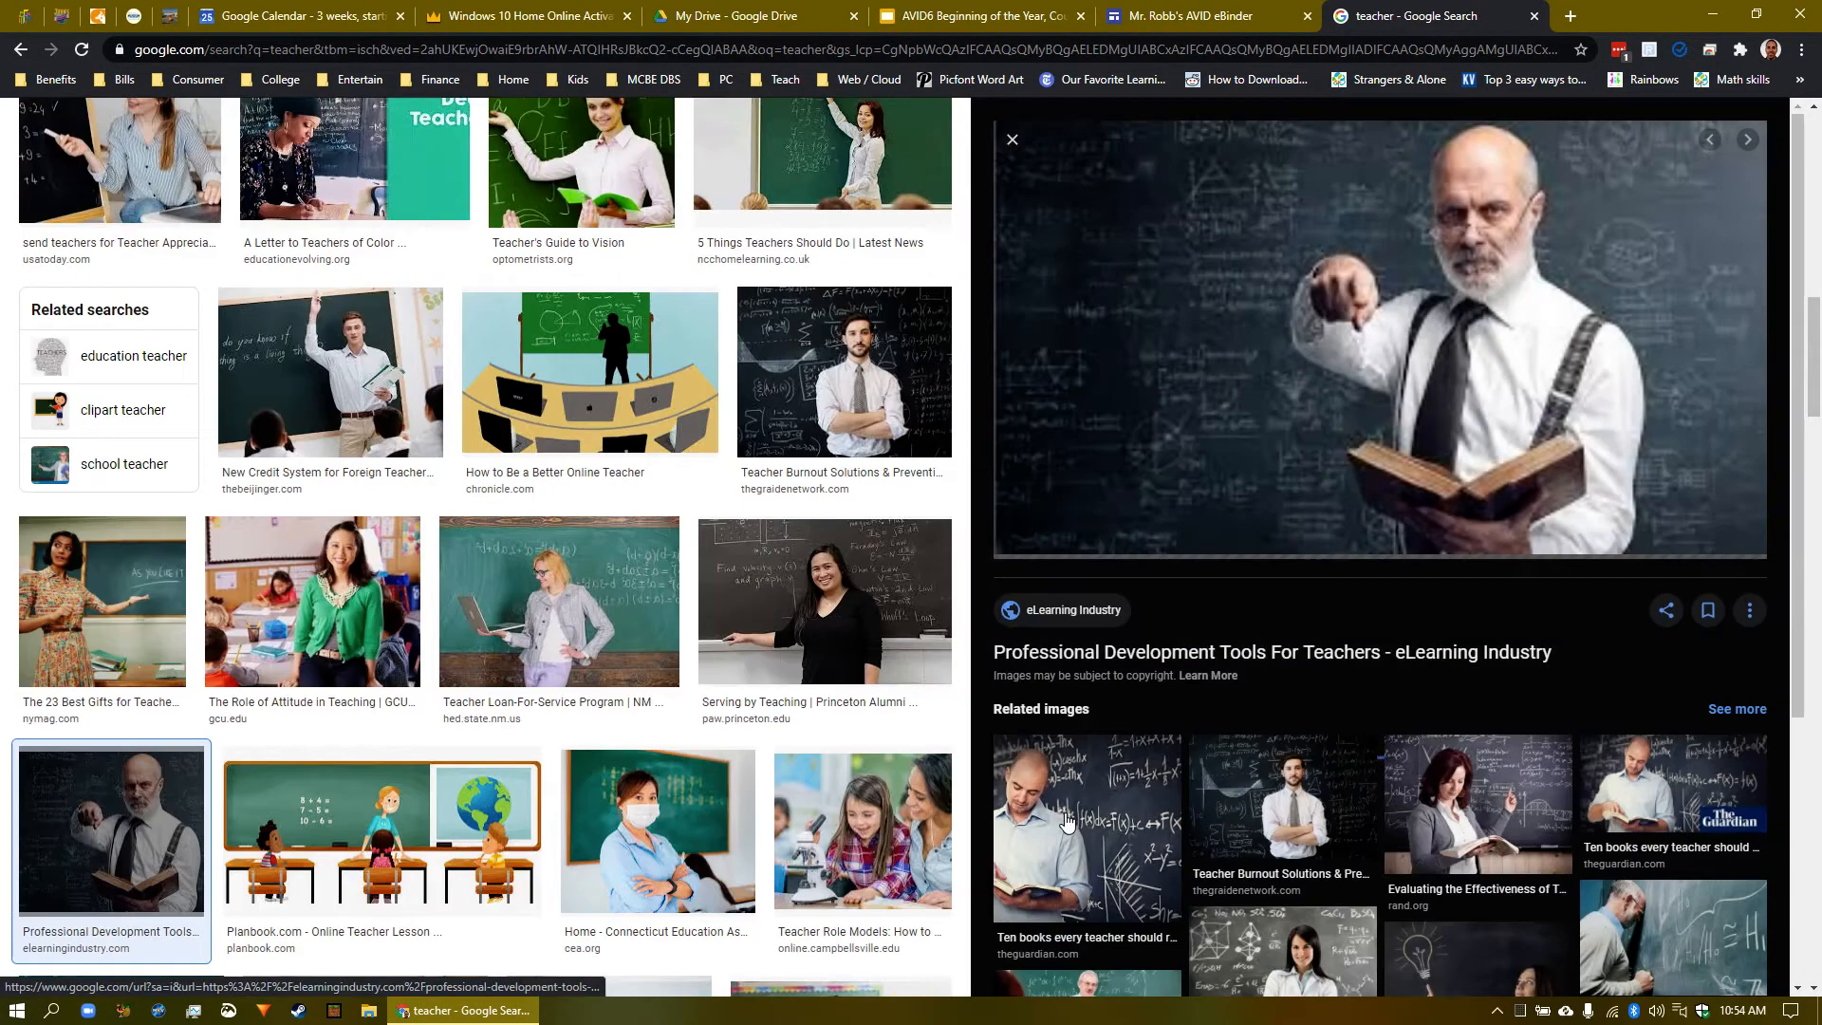
right_click(1457, 352)
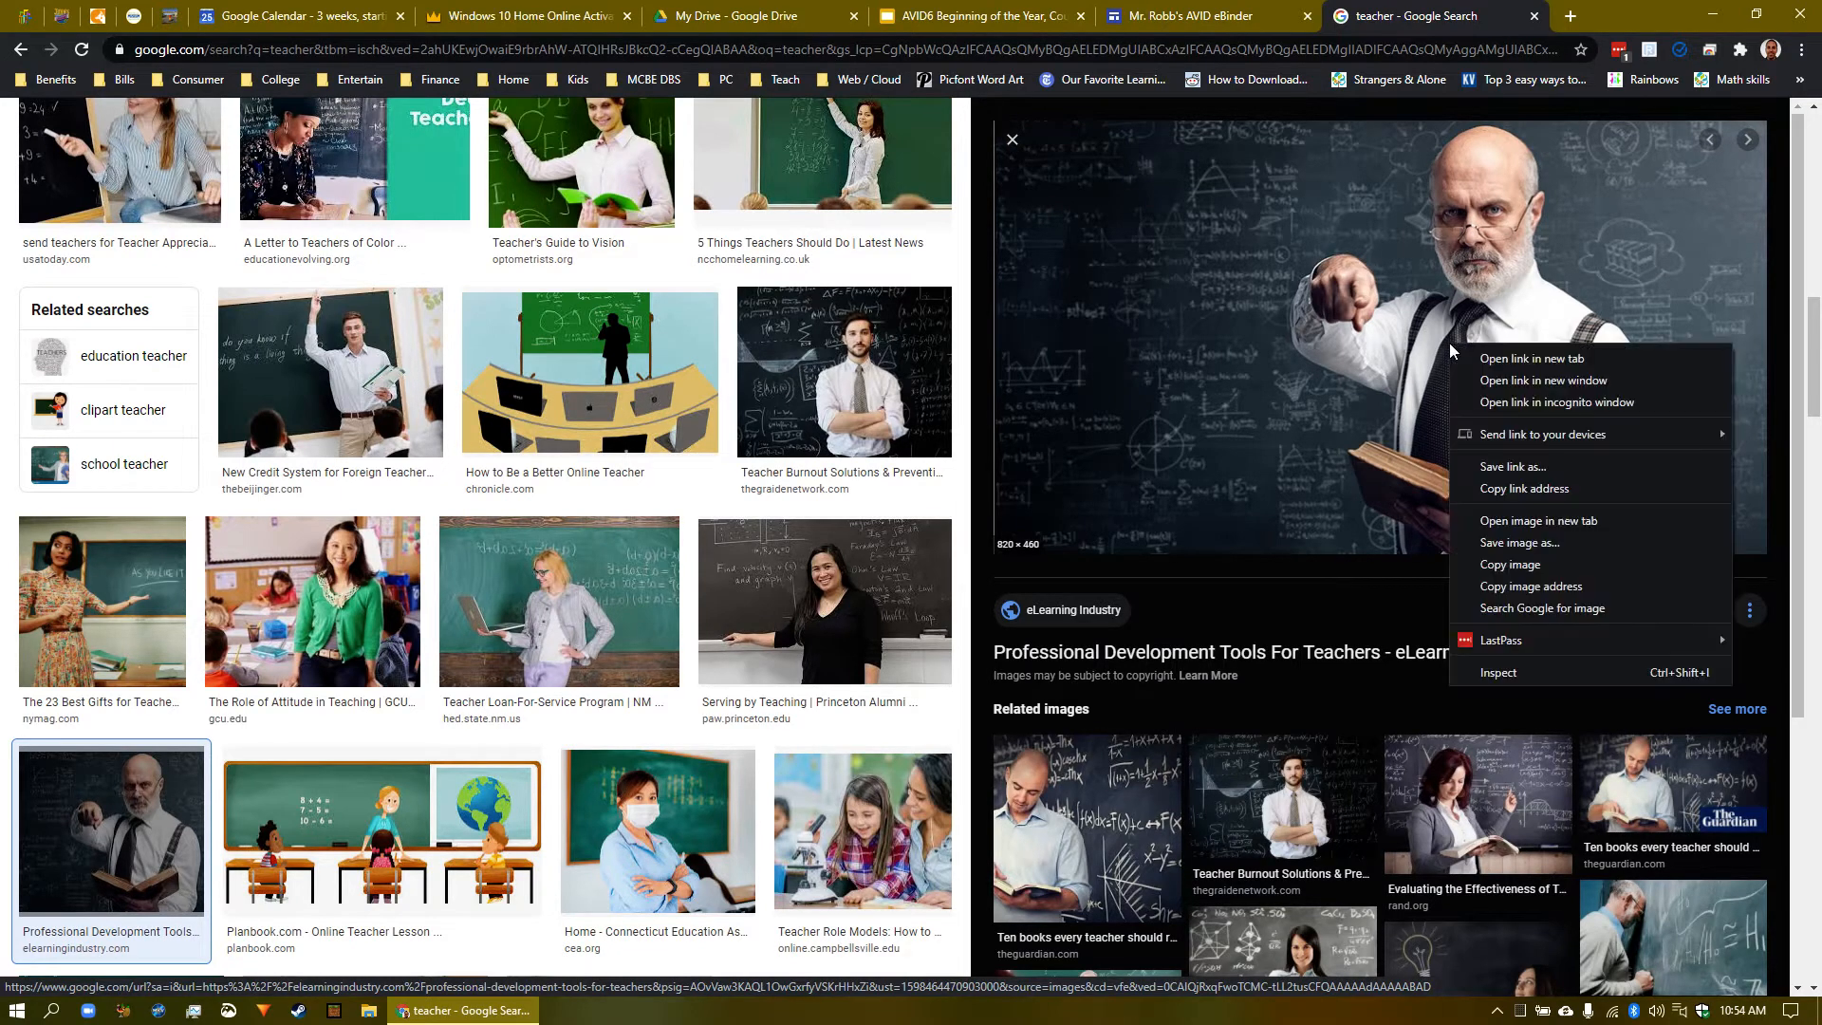
left_click(1573, 587)
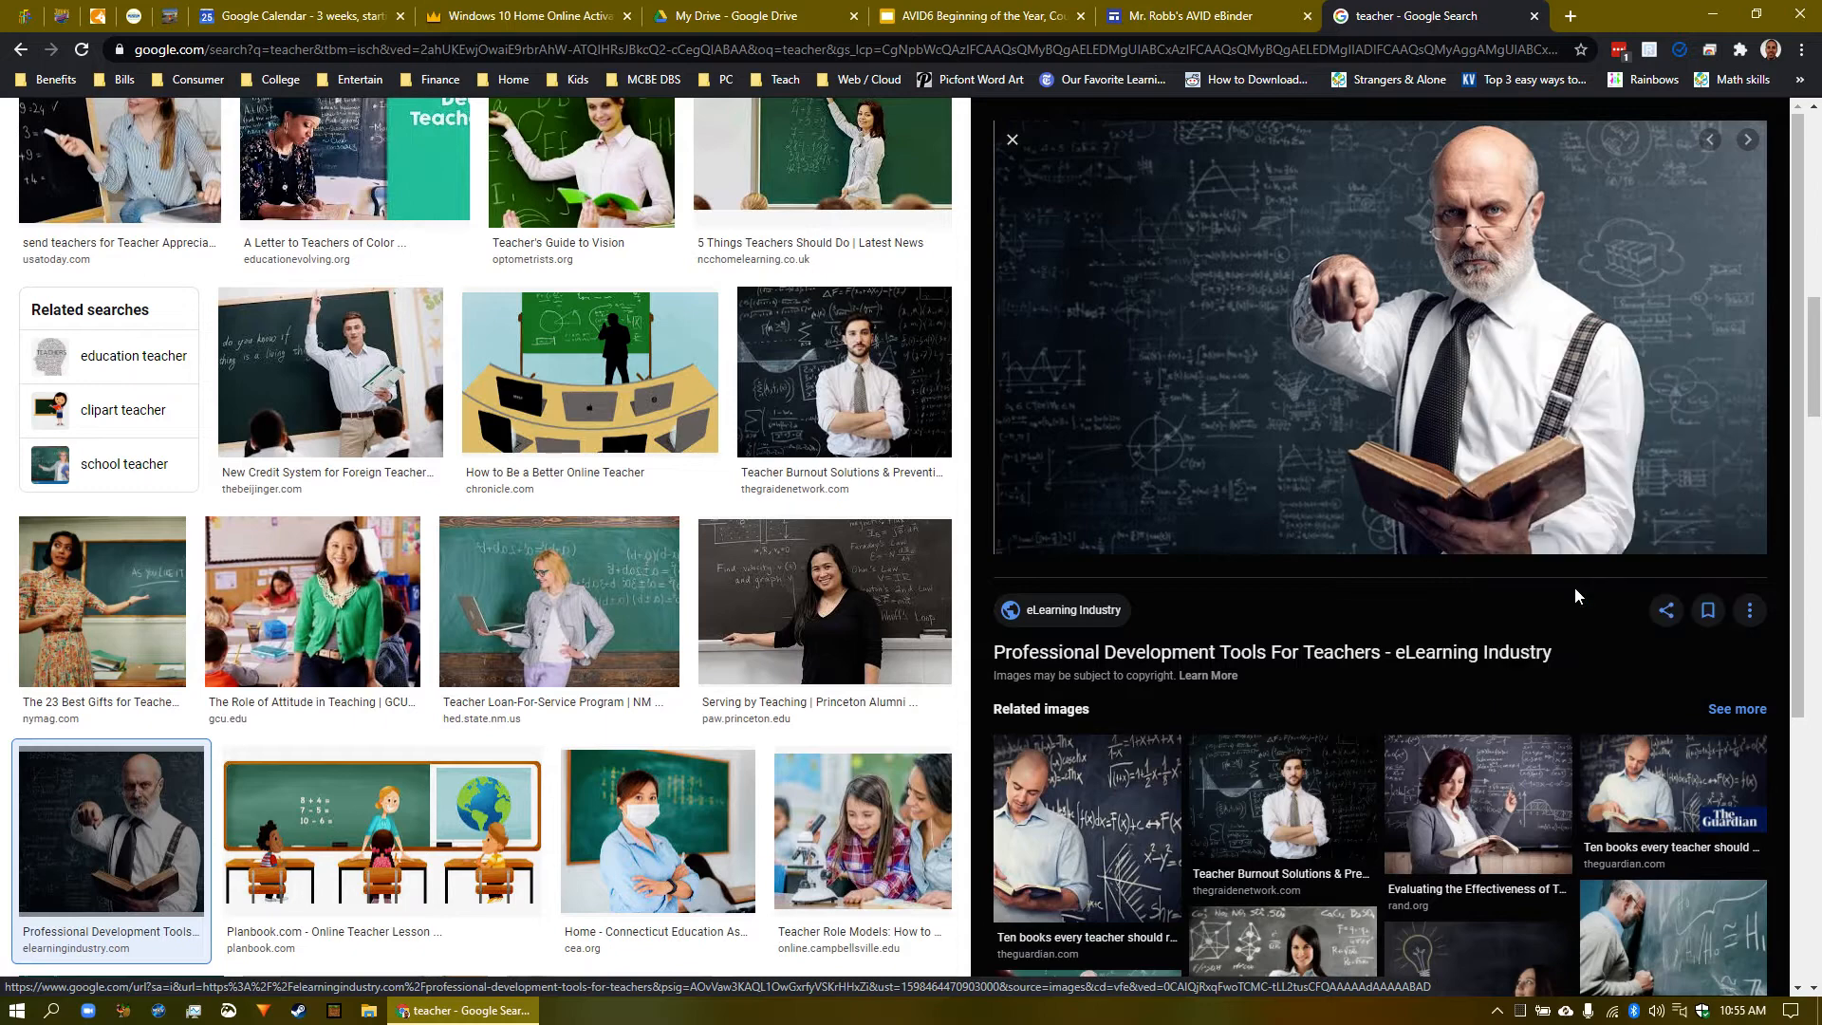
left_click(1202, 17)
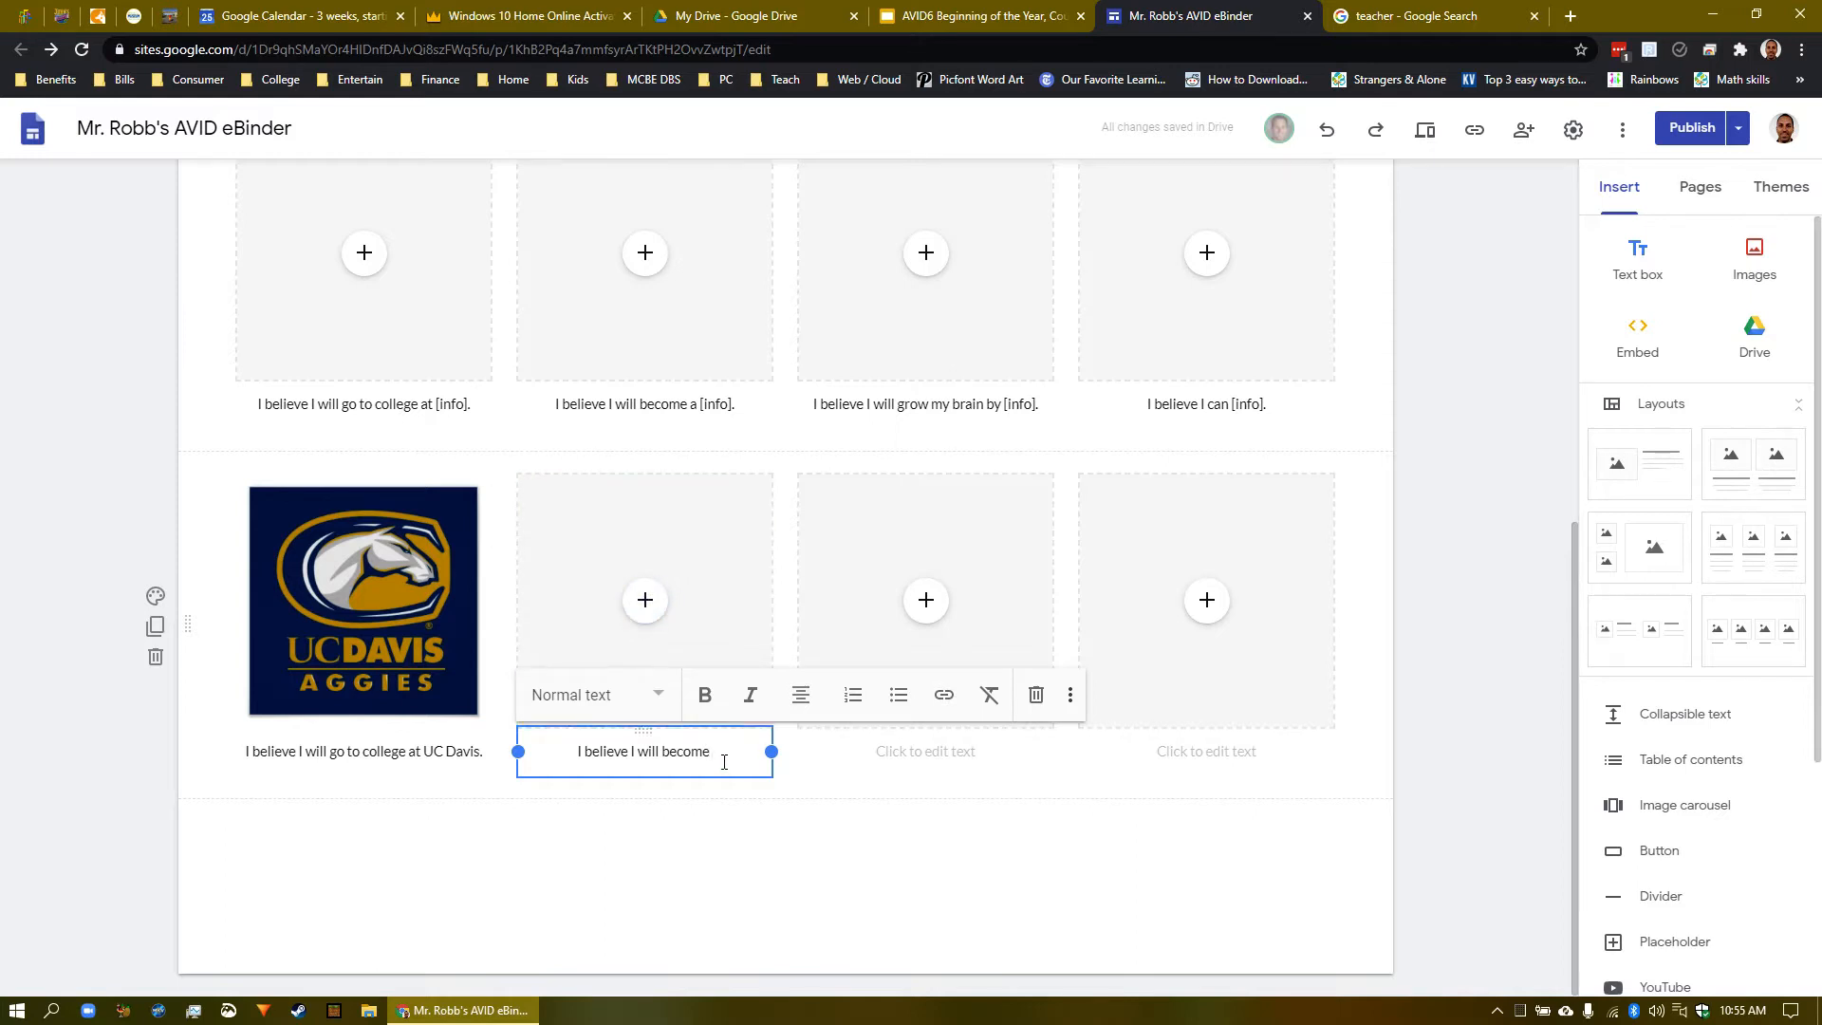
- Finish the caption with 'a teacher.' and insert the copied teacher photo by URL above it
type("a teacher.")
left_click(646, 602)
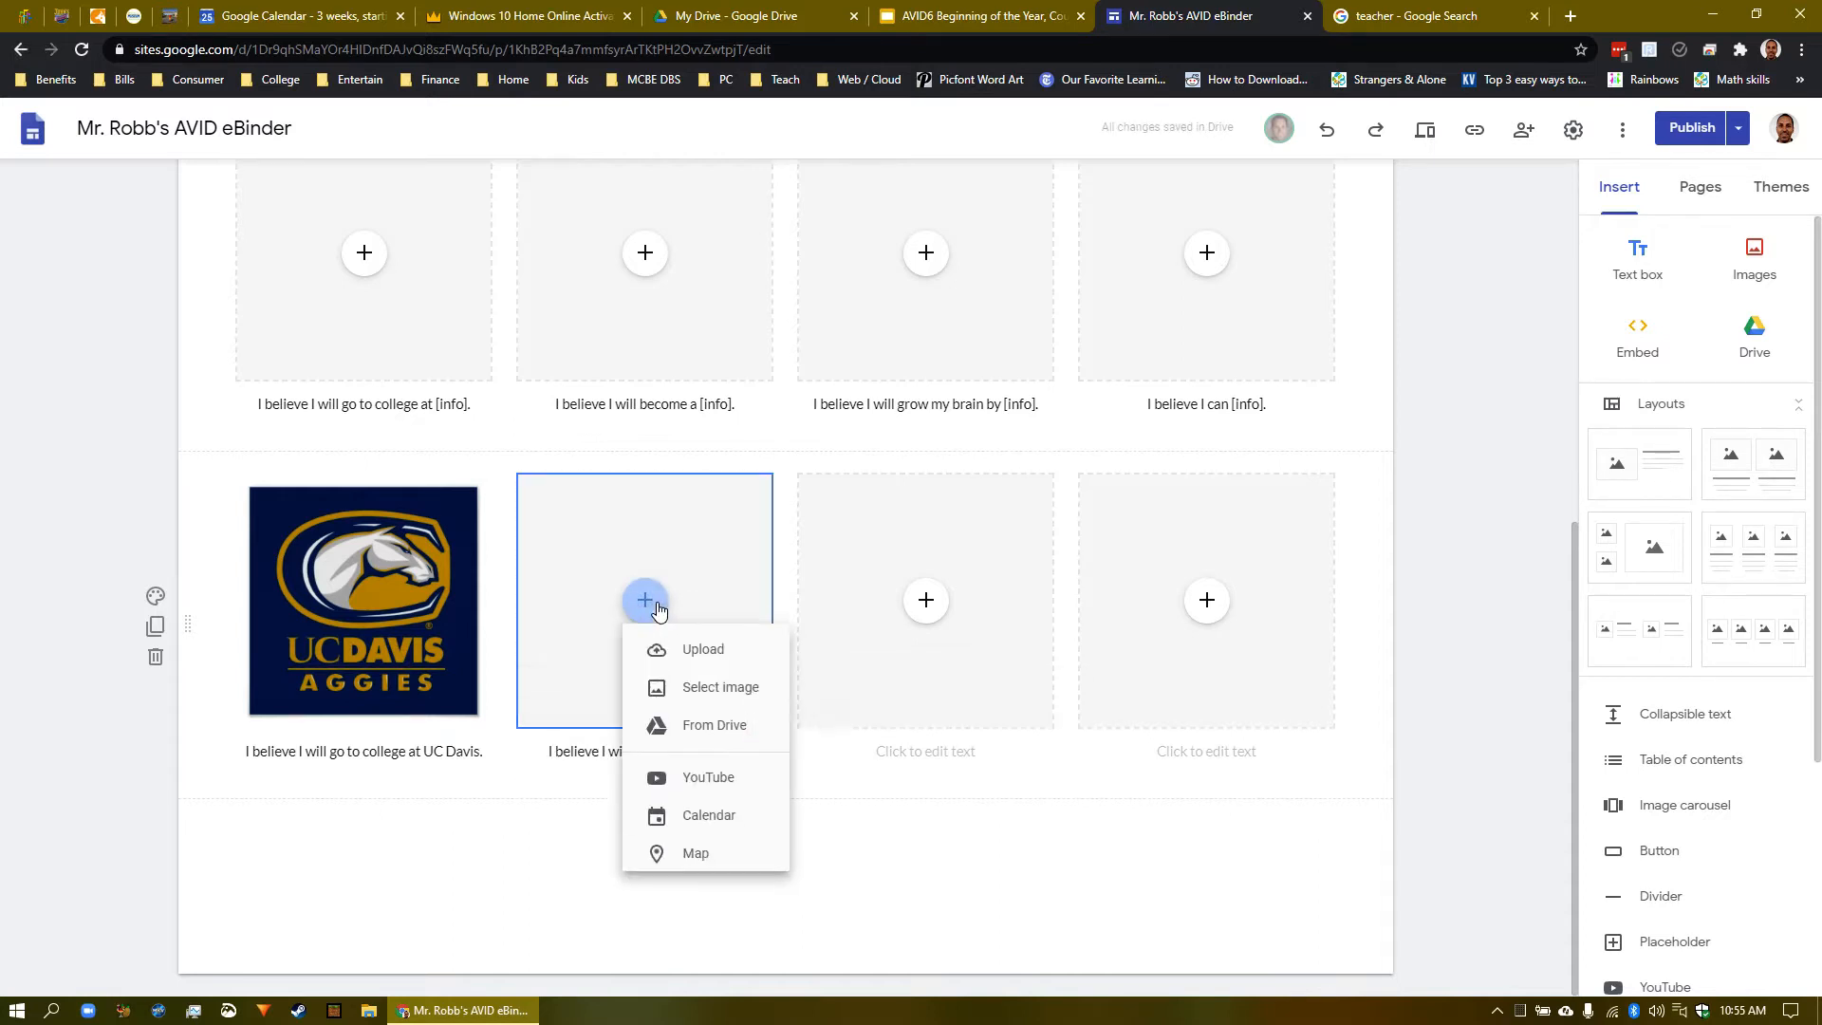
left_click(760, 703)
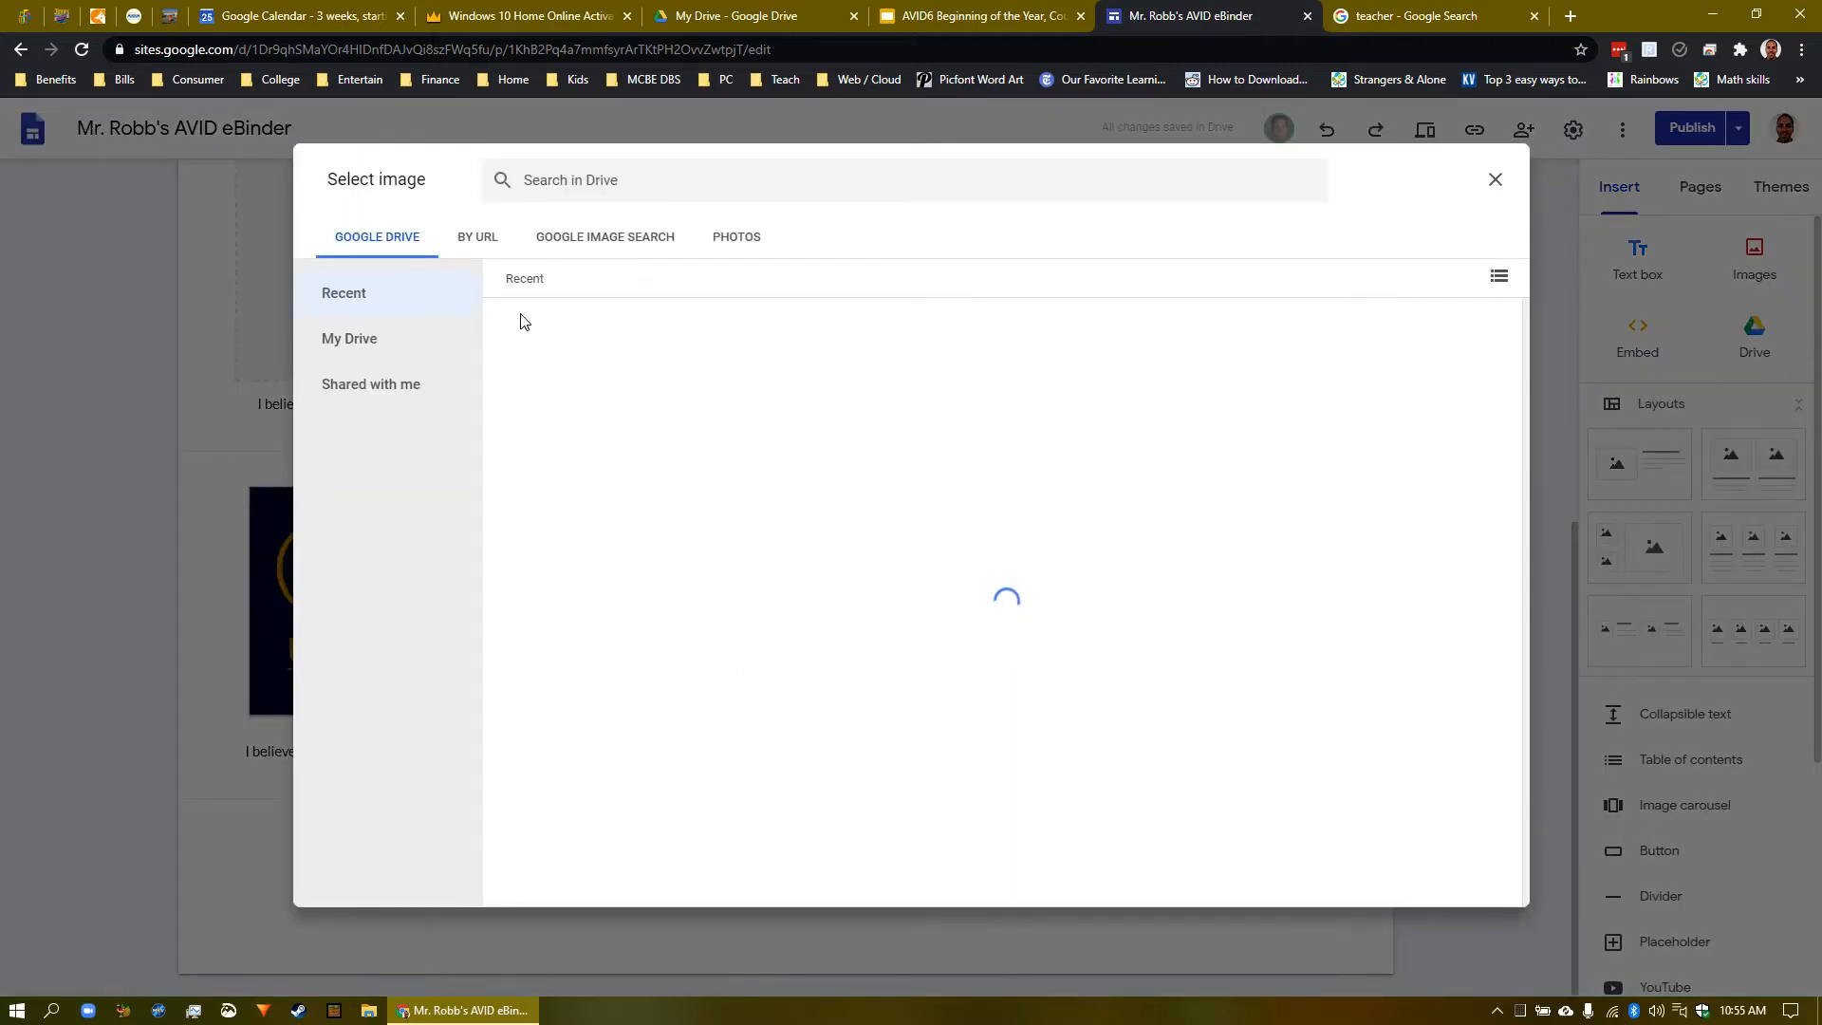
left_click(480, 240)
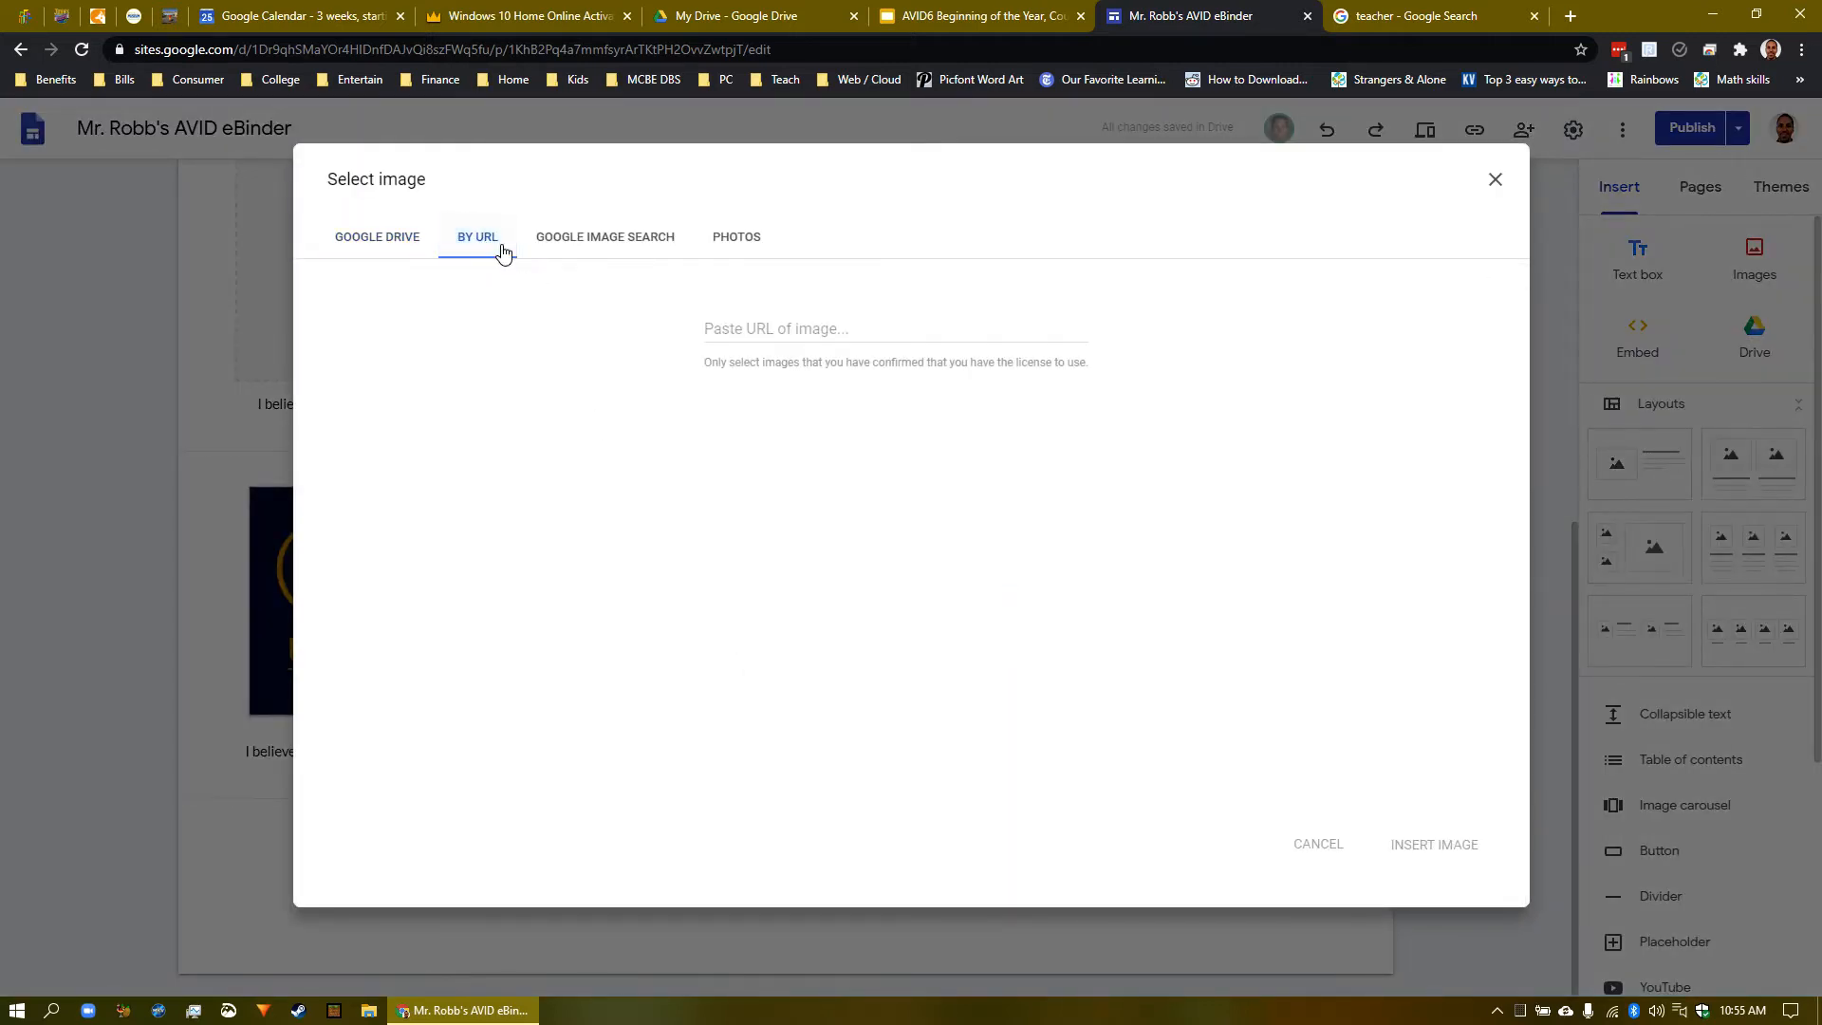
right_click(789, 336)
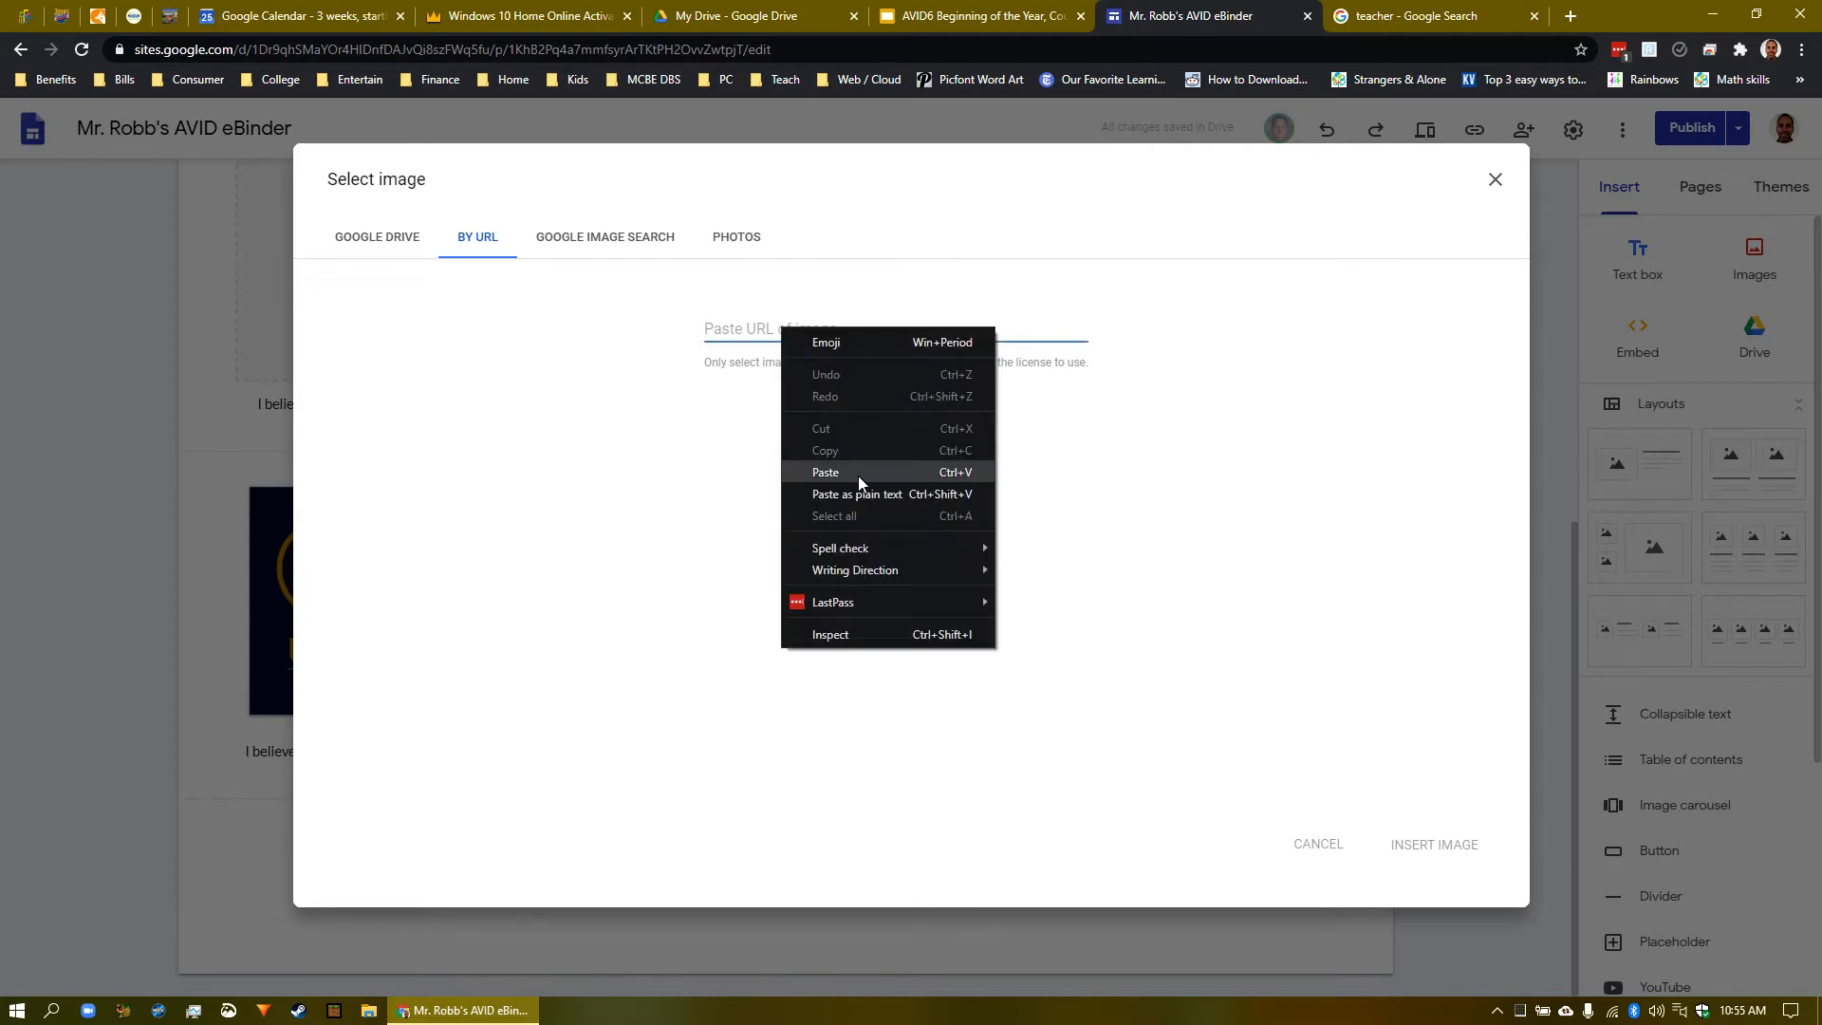
left_click(752, 334)
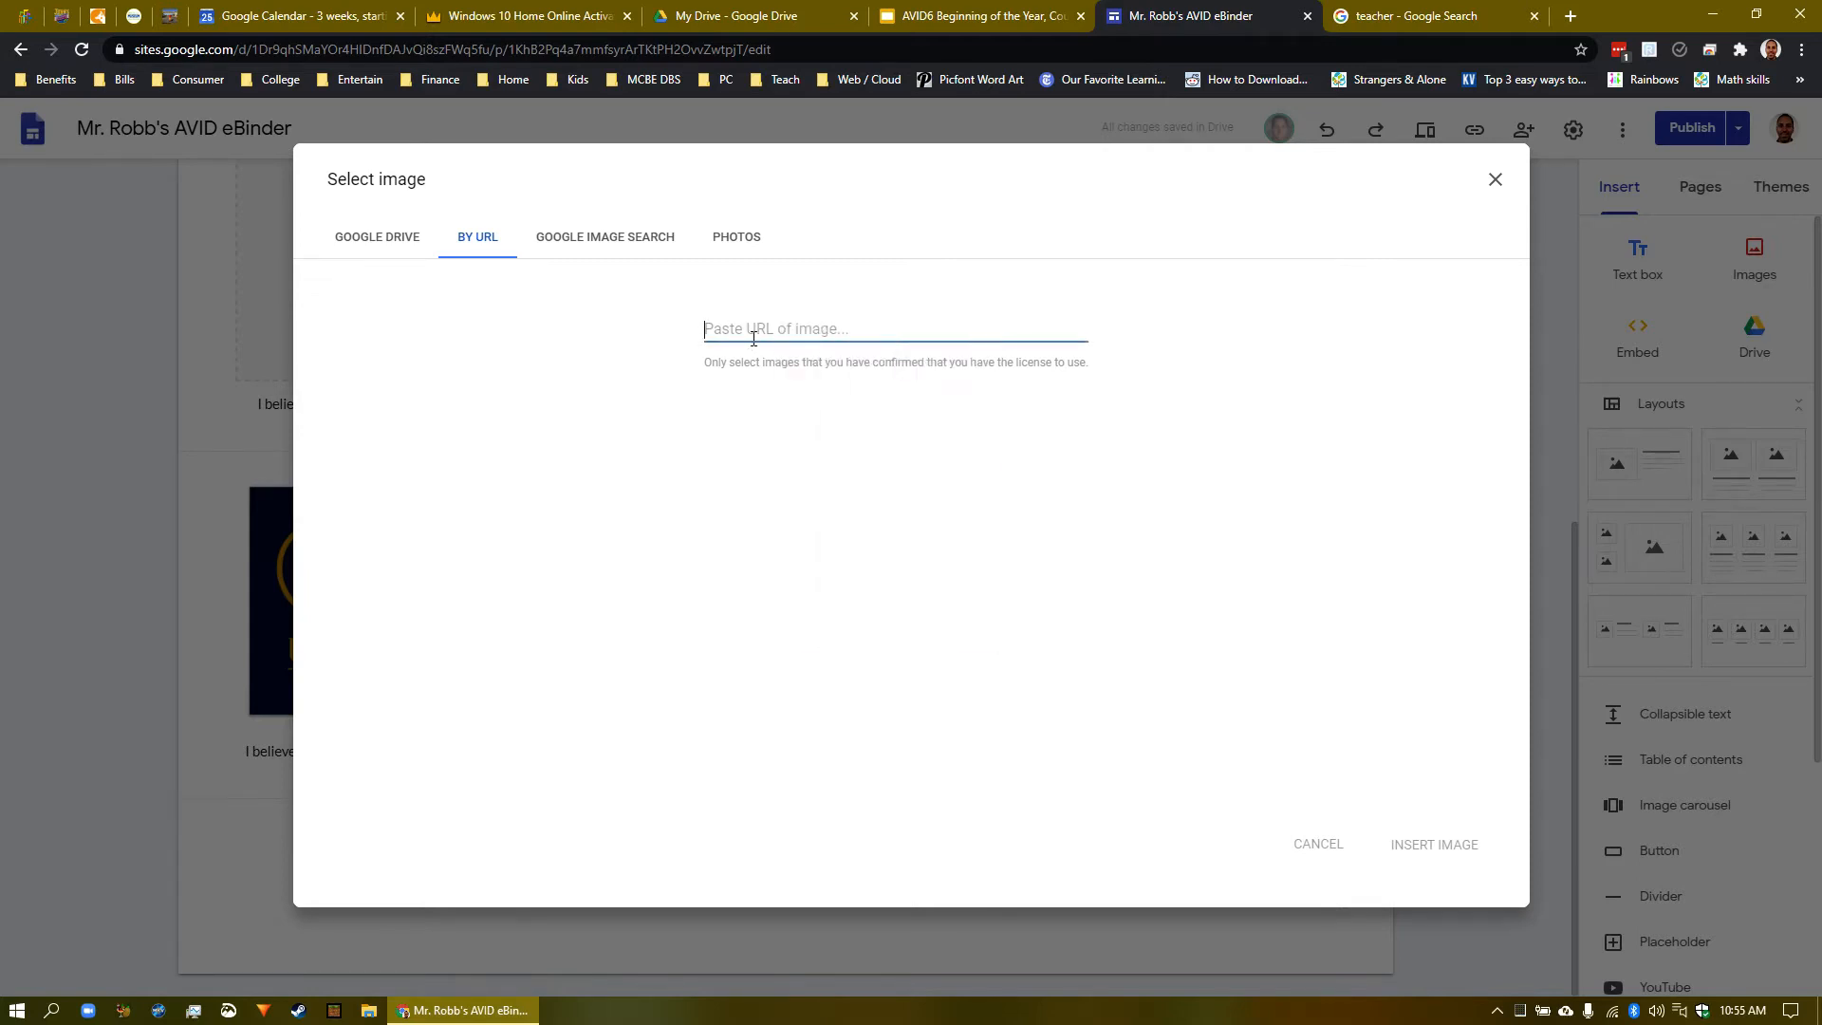
key("ctrl+v")
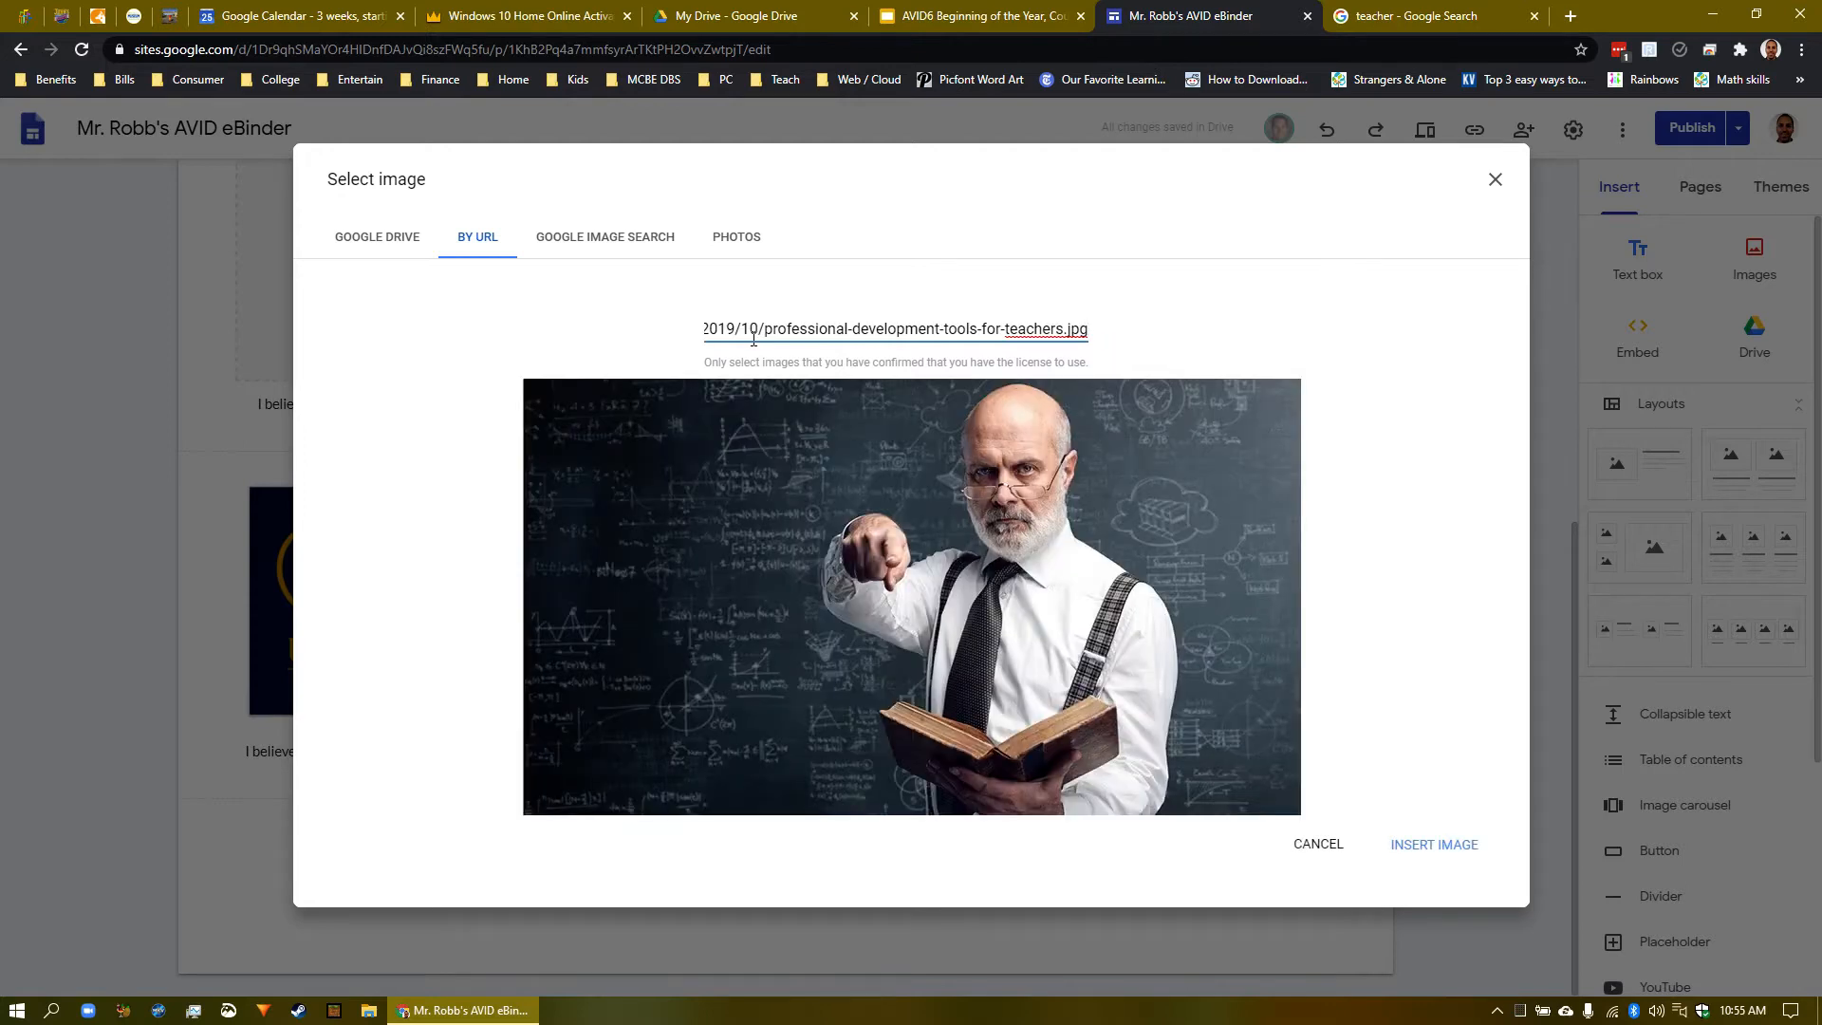
left_click(1442, 851)
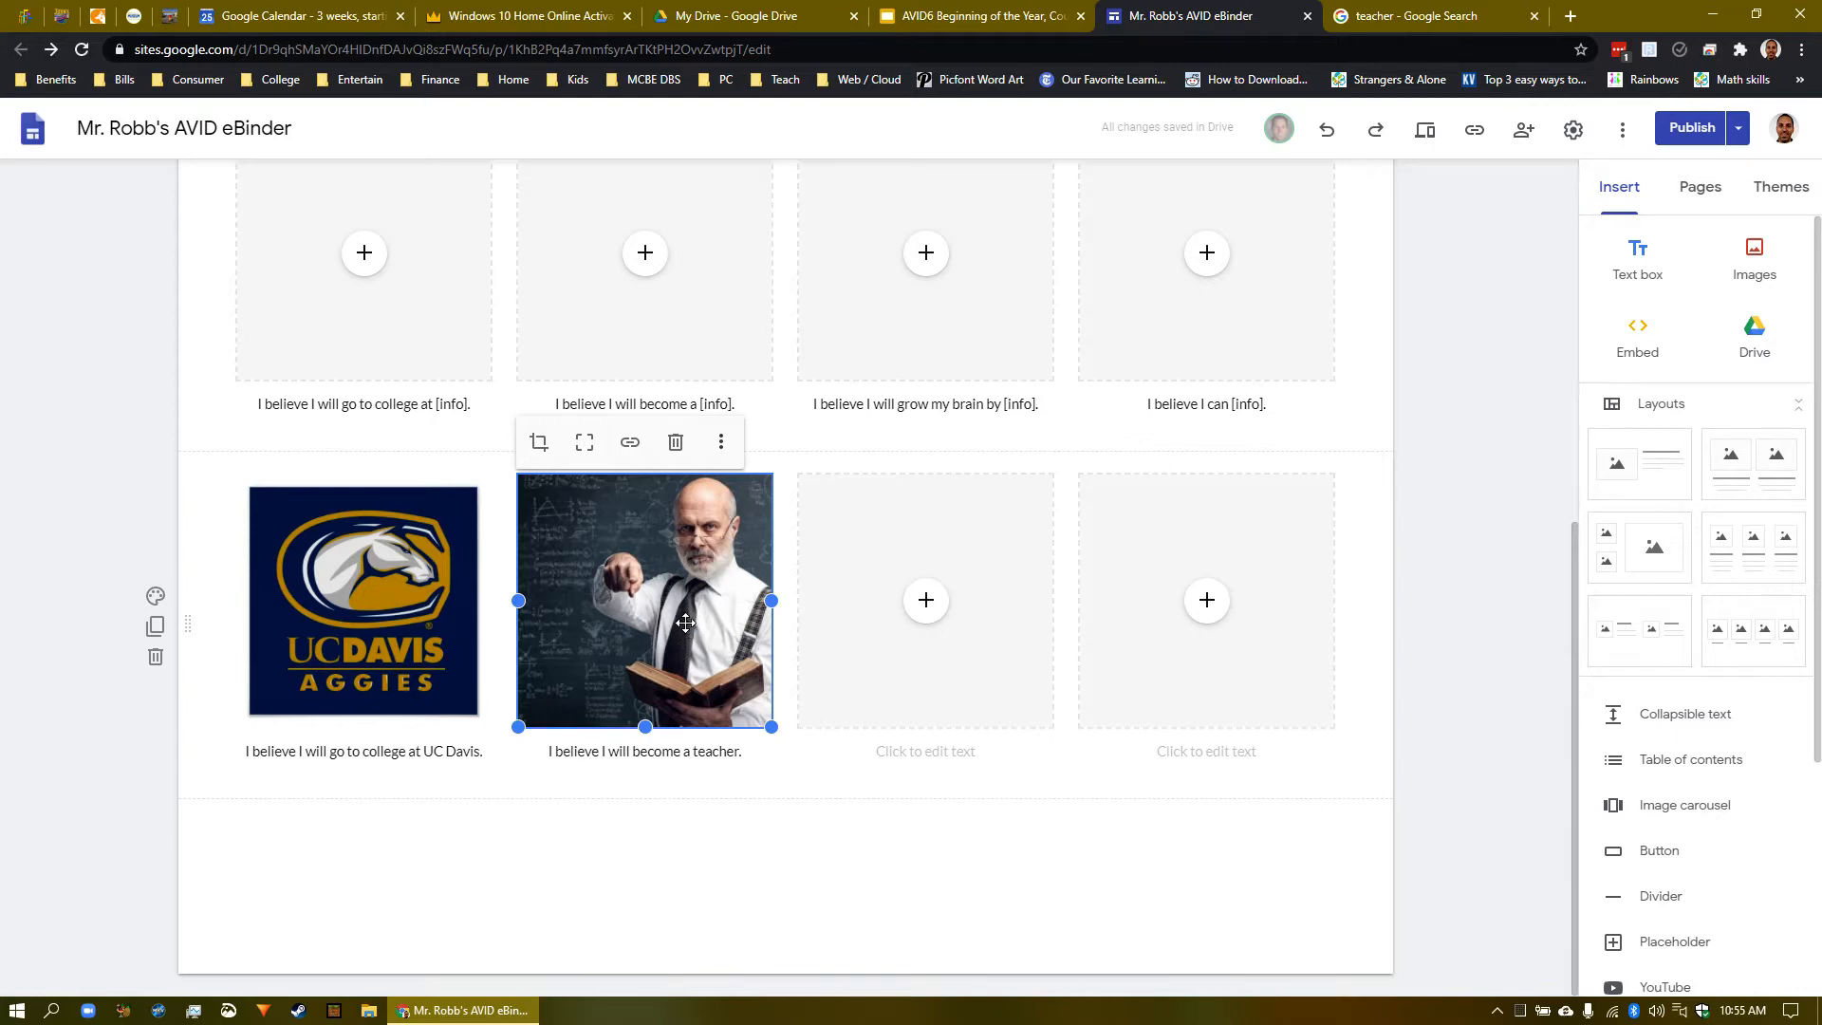
- Crop the teacher photo so the man holding the book sits centered in its frame
left_click(540, 444)
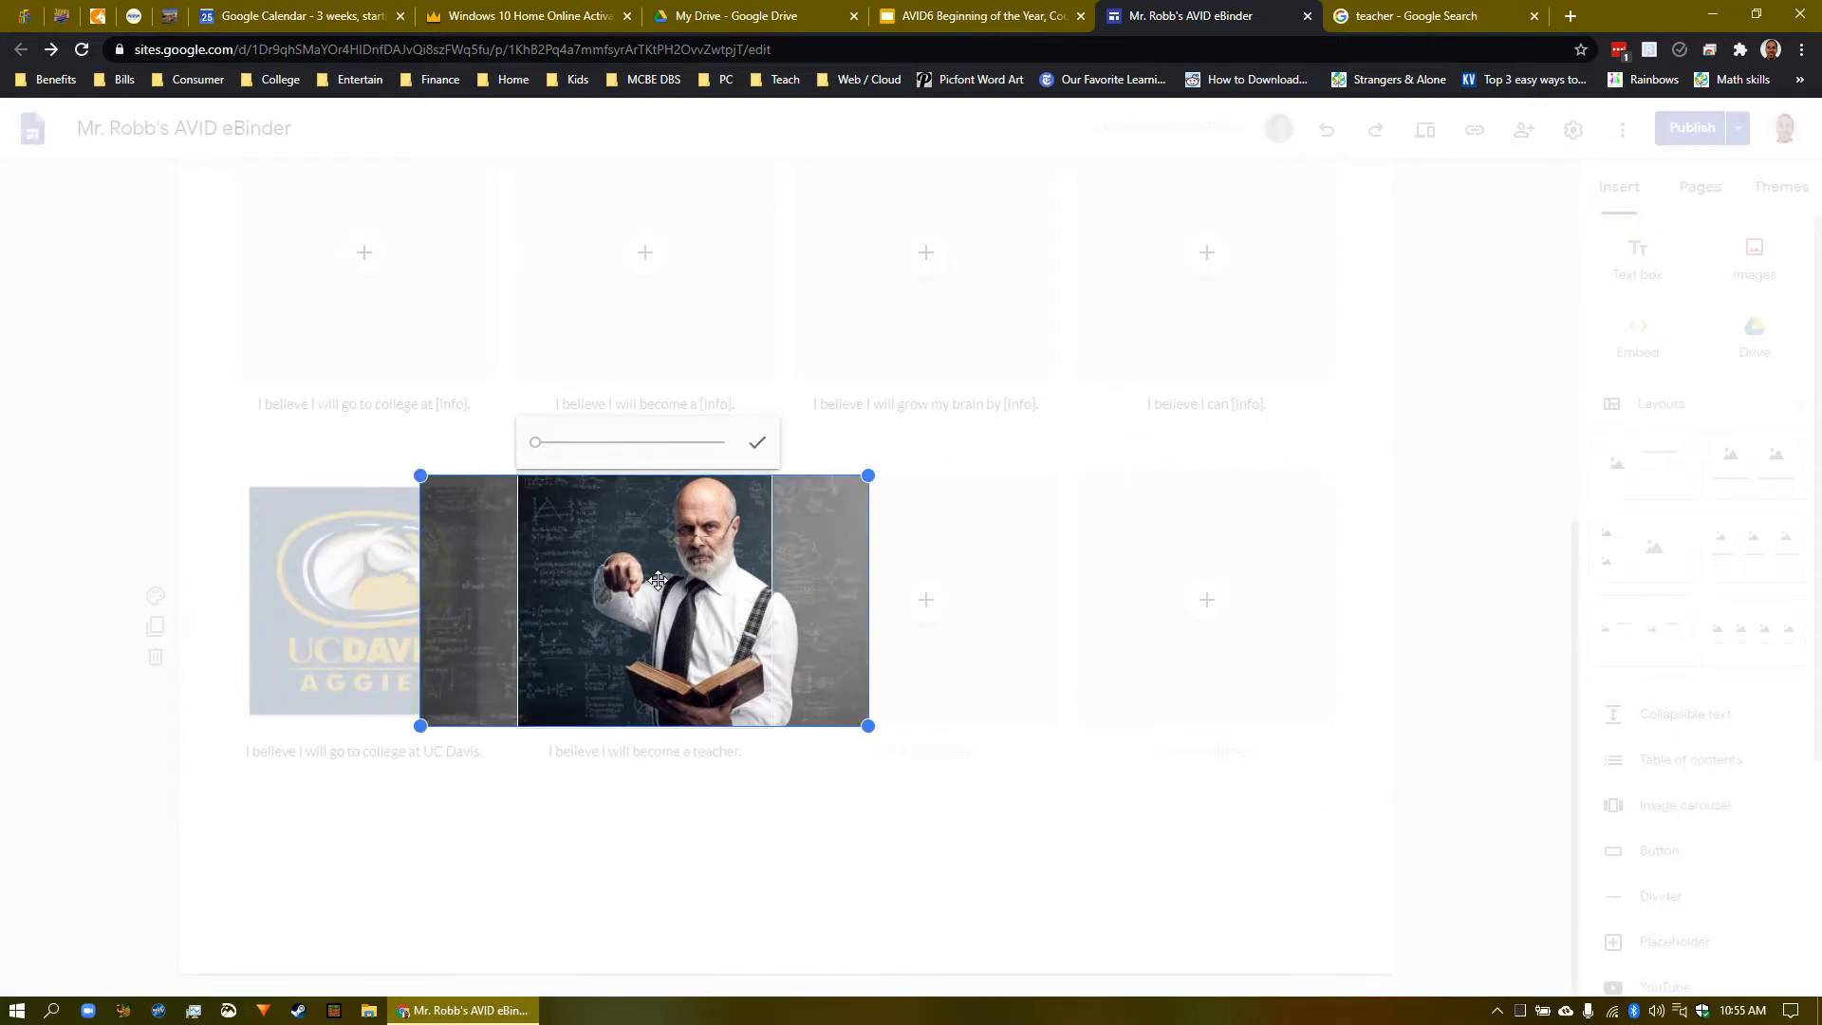
mouse_move(657, 578)
left_mouse_down()
mouse_move(618, 579)
mouse_move(653, 580)
left_mouse_up()
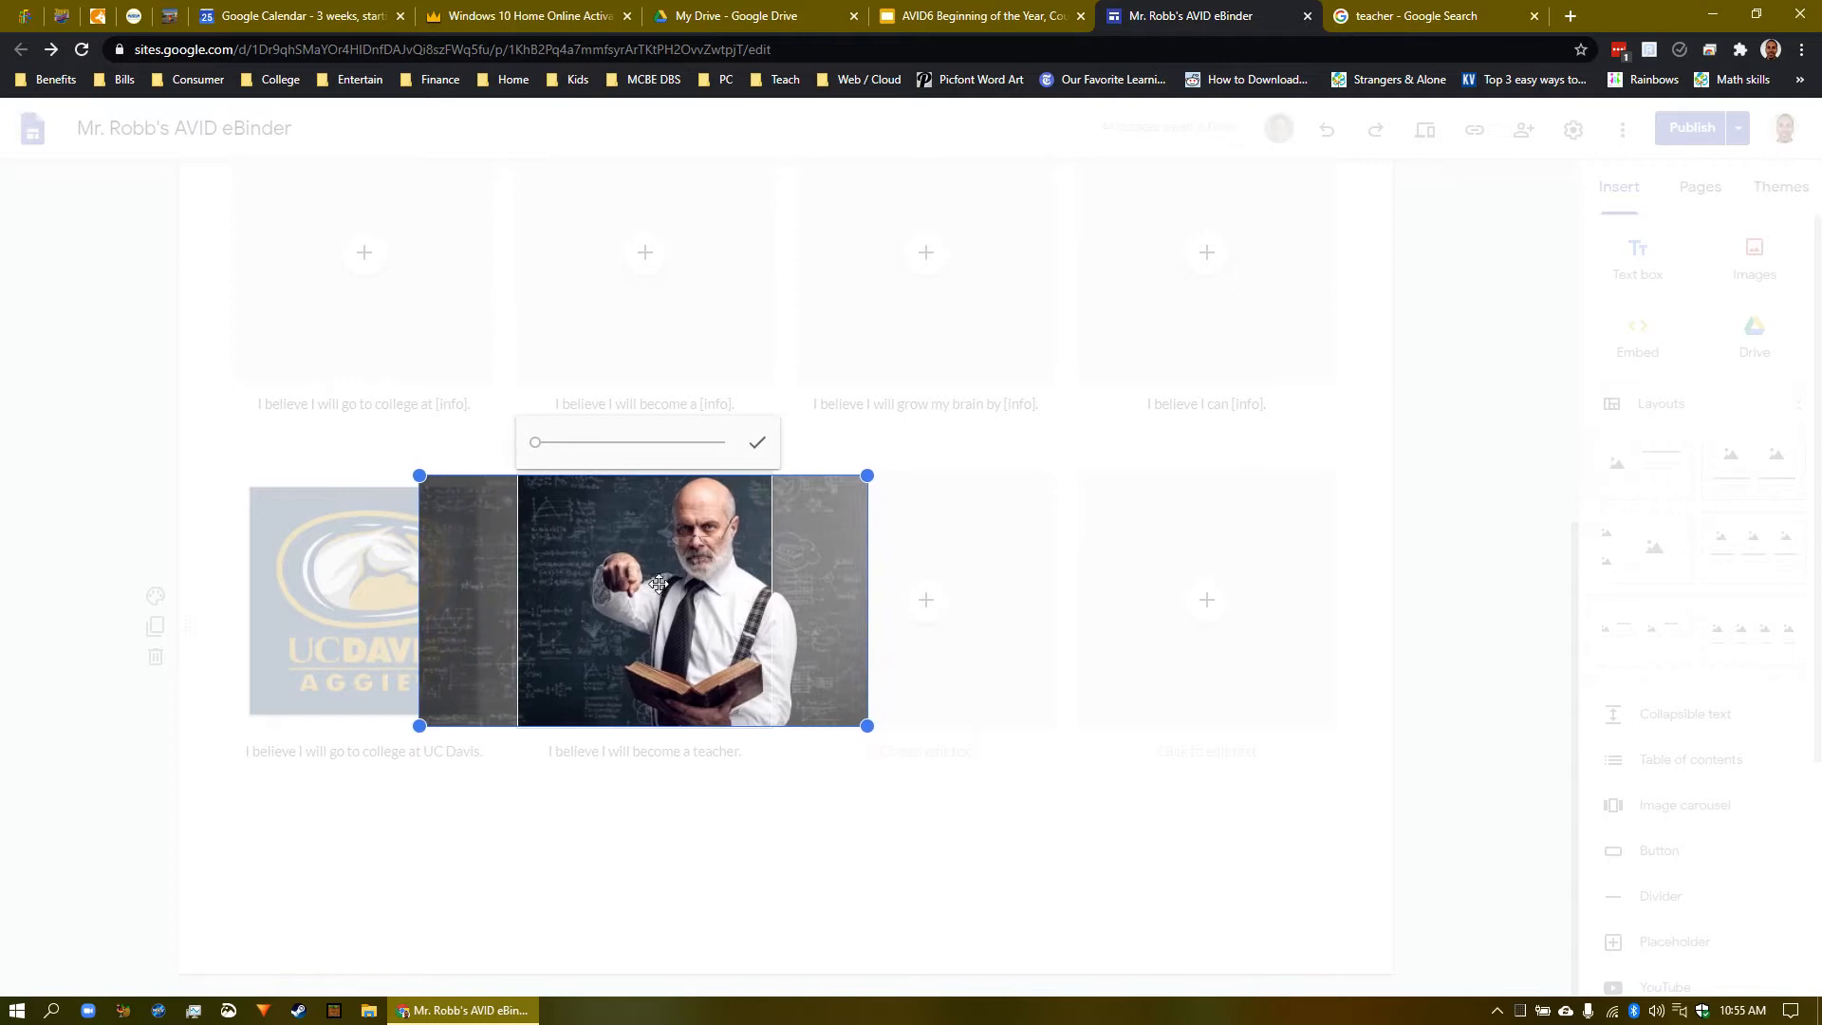
left_click(758, 444)
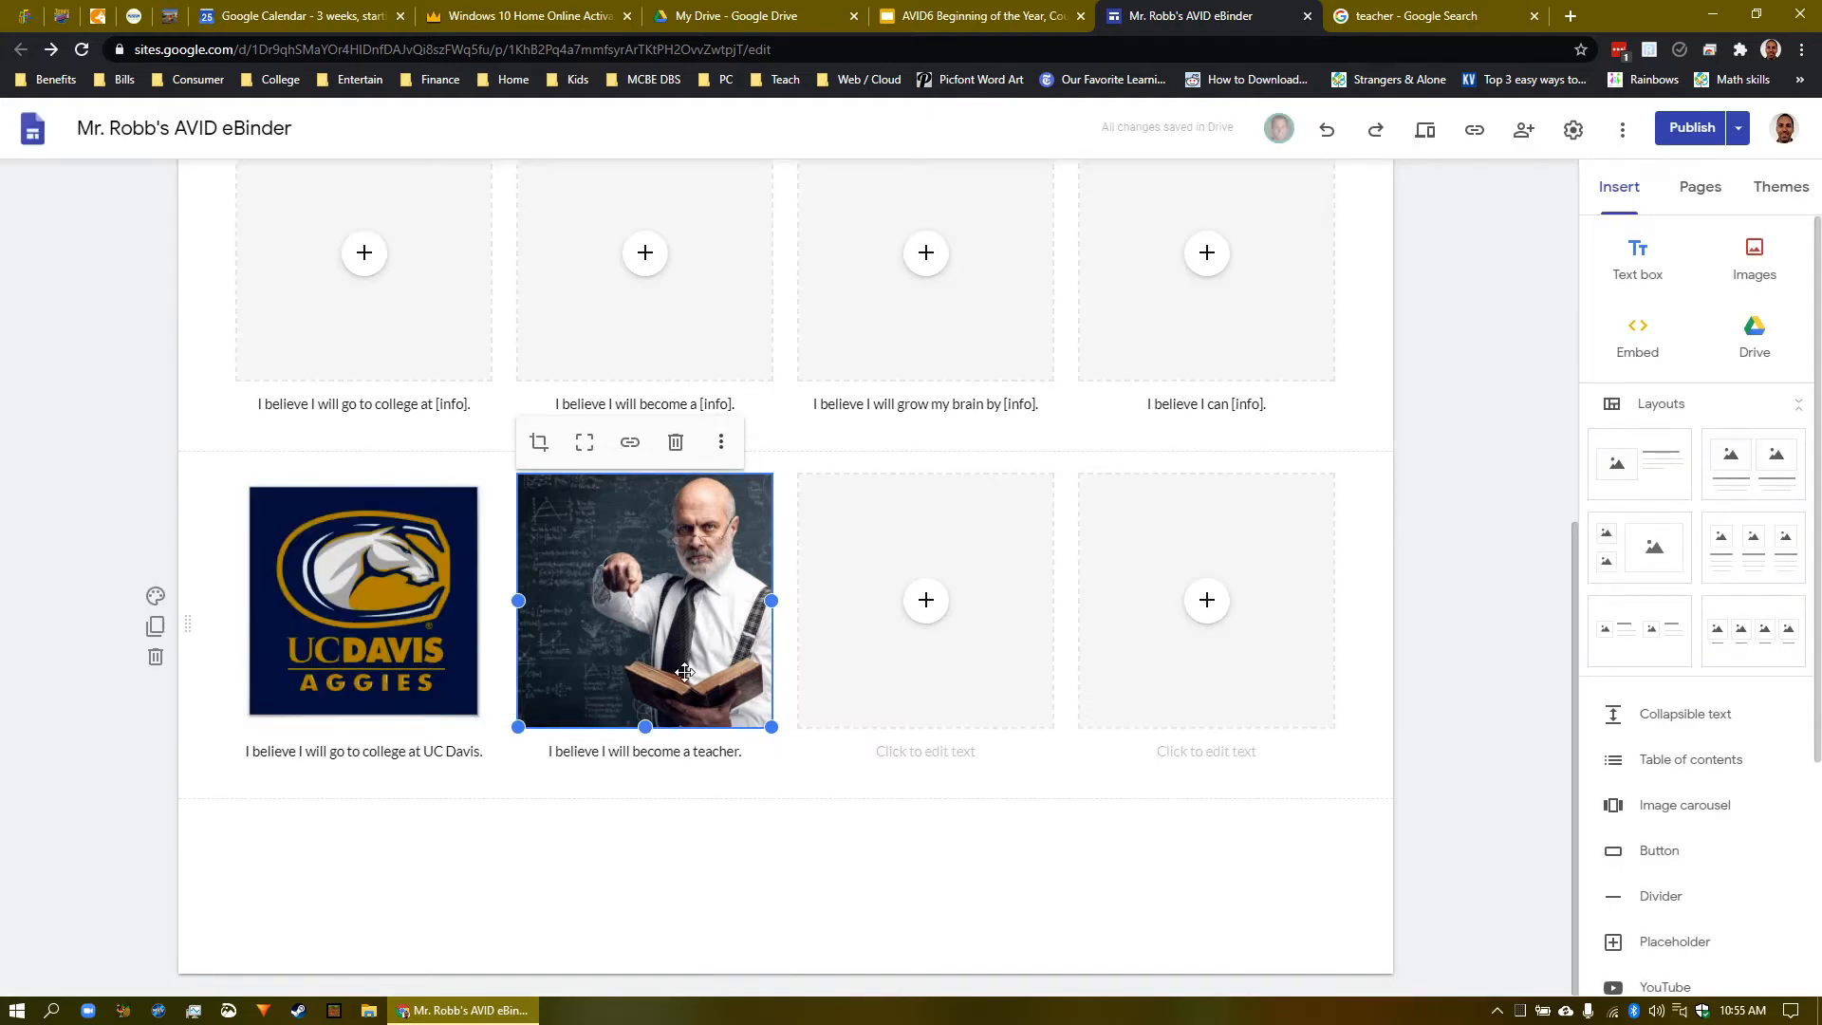
- Caption the third slot 'I believe I will grow my brain by practicing as many times as it takes to learn something.'
left_click(898, 762)
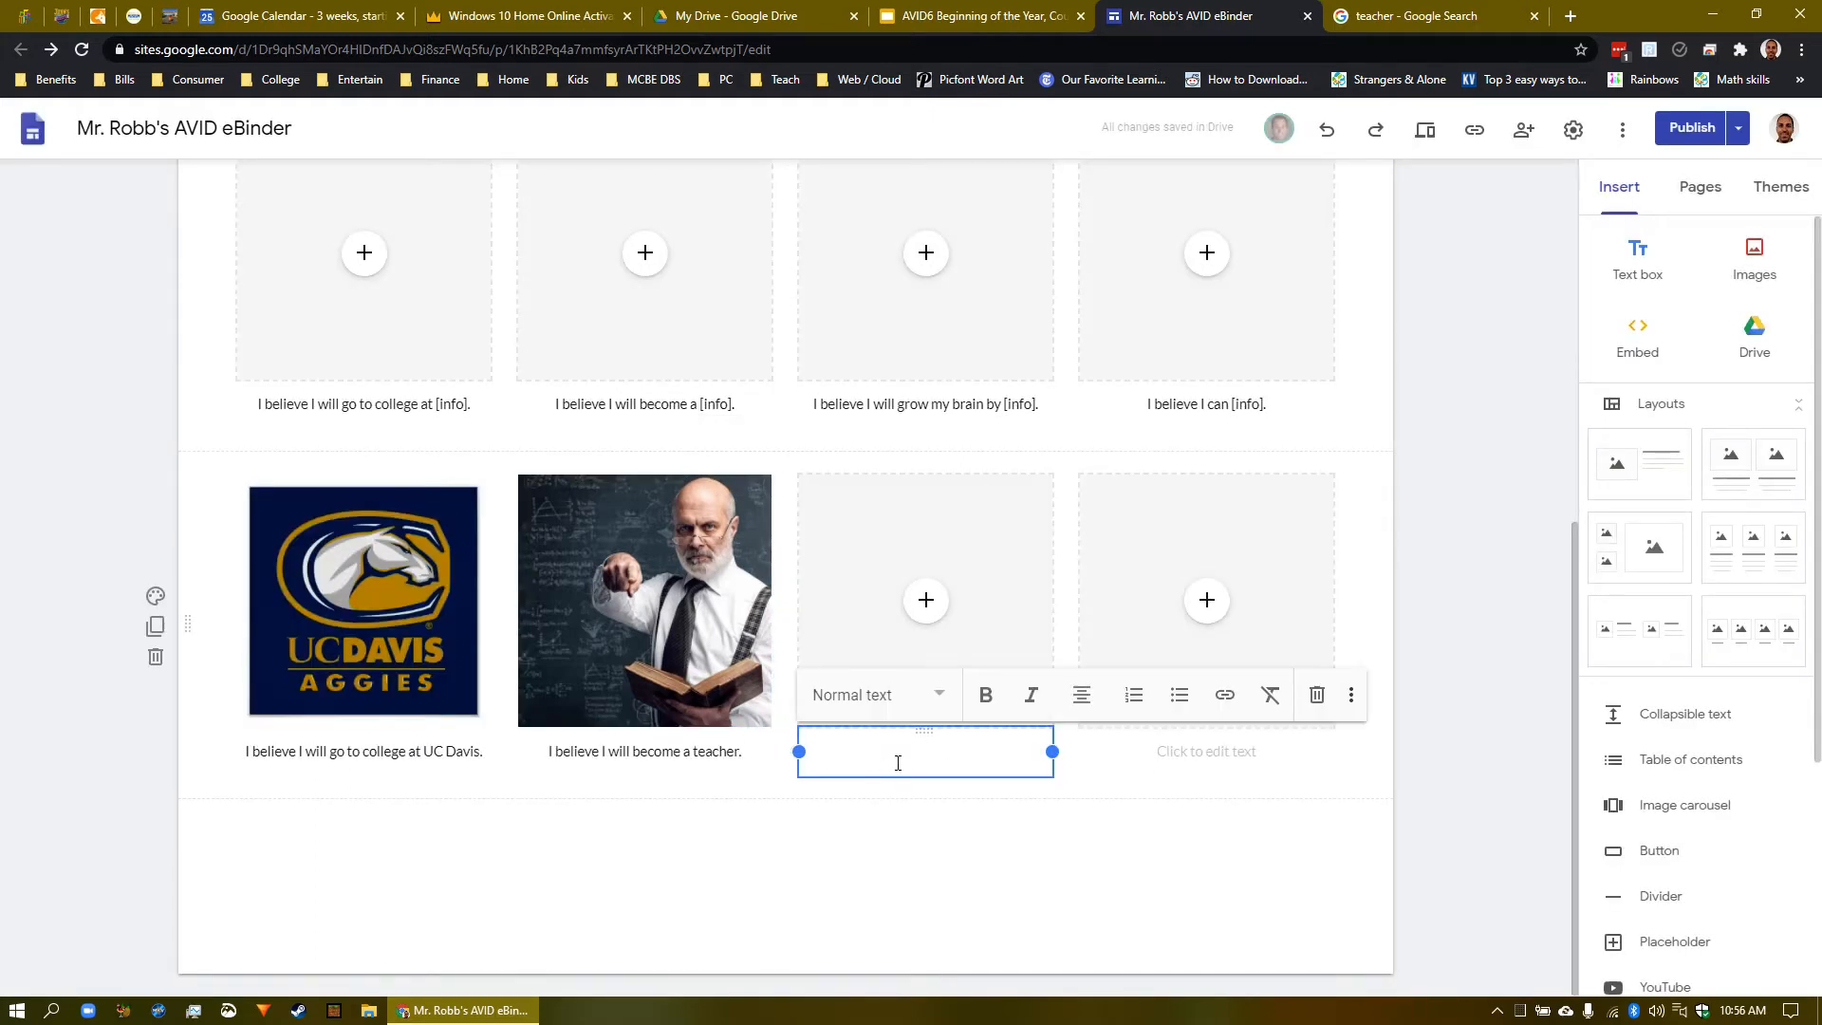
type("Ib")
type(" believe")
type(" I will grow my")
type(" brain by")
type("practic")
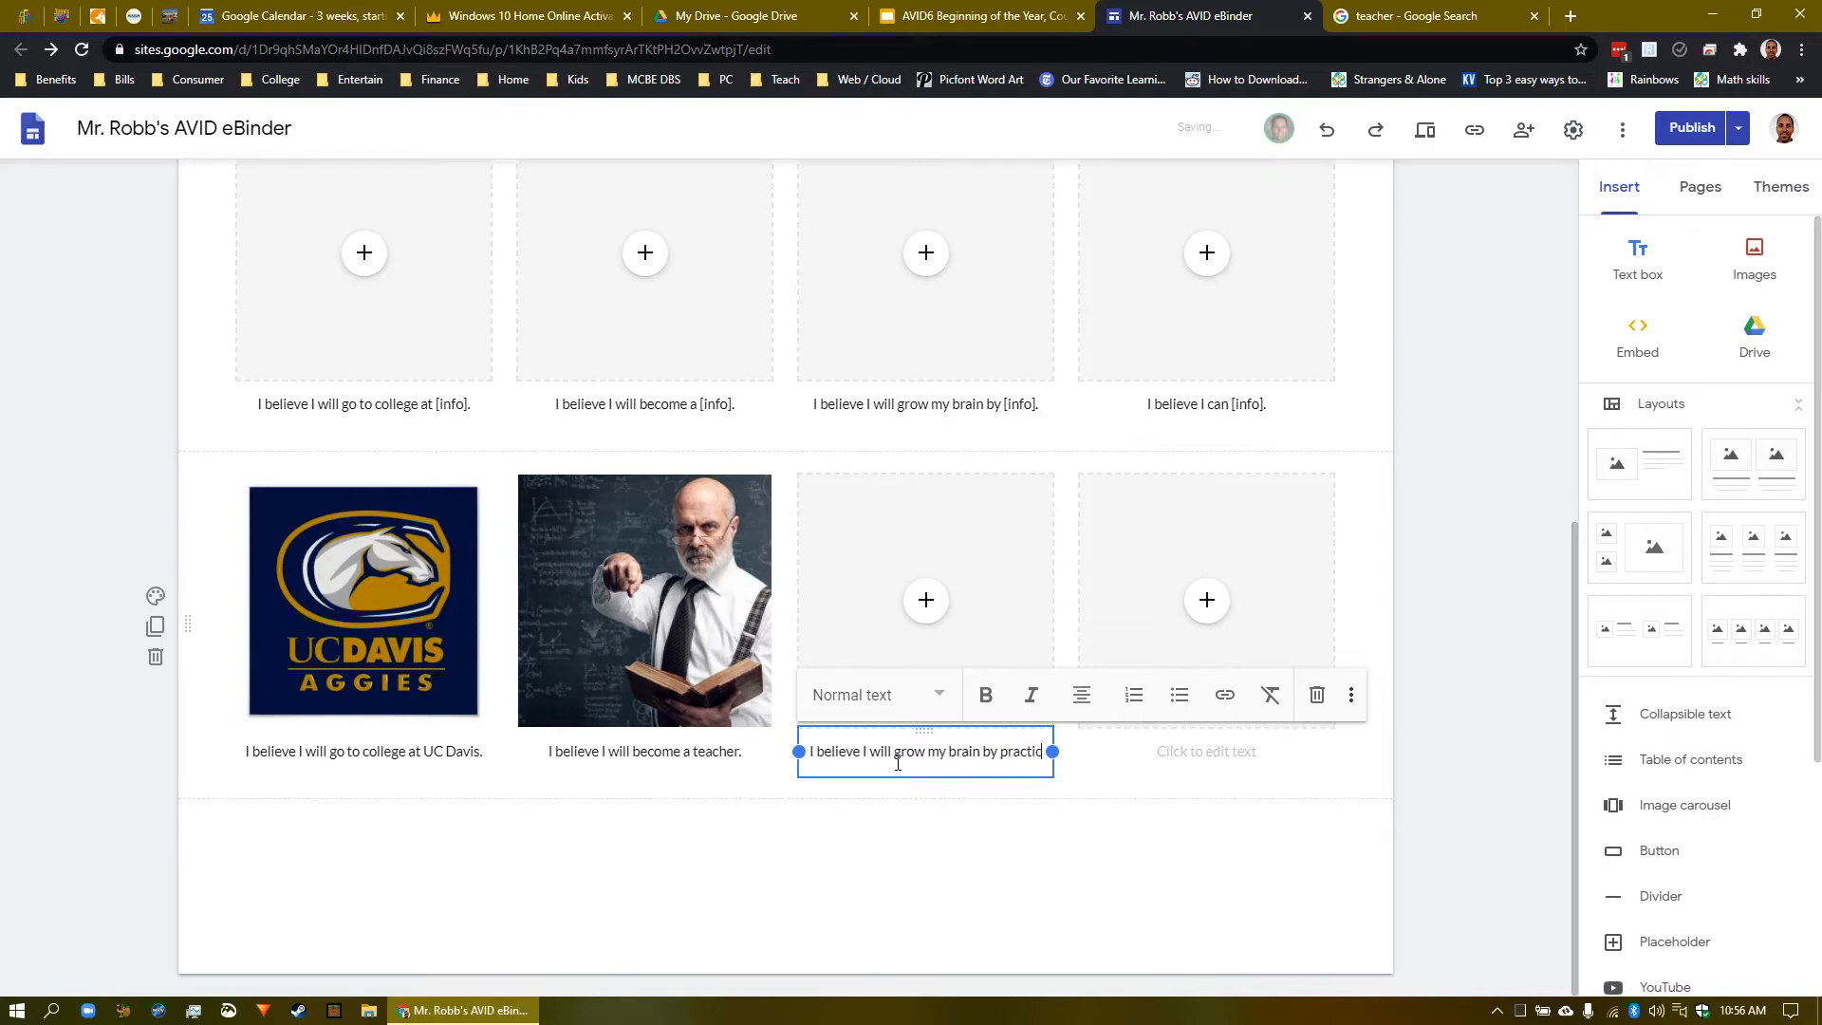
type("ing")
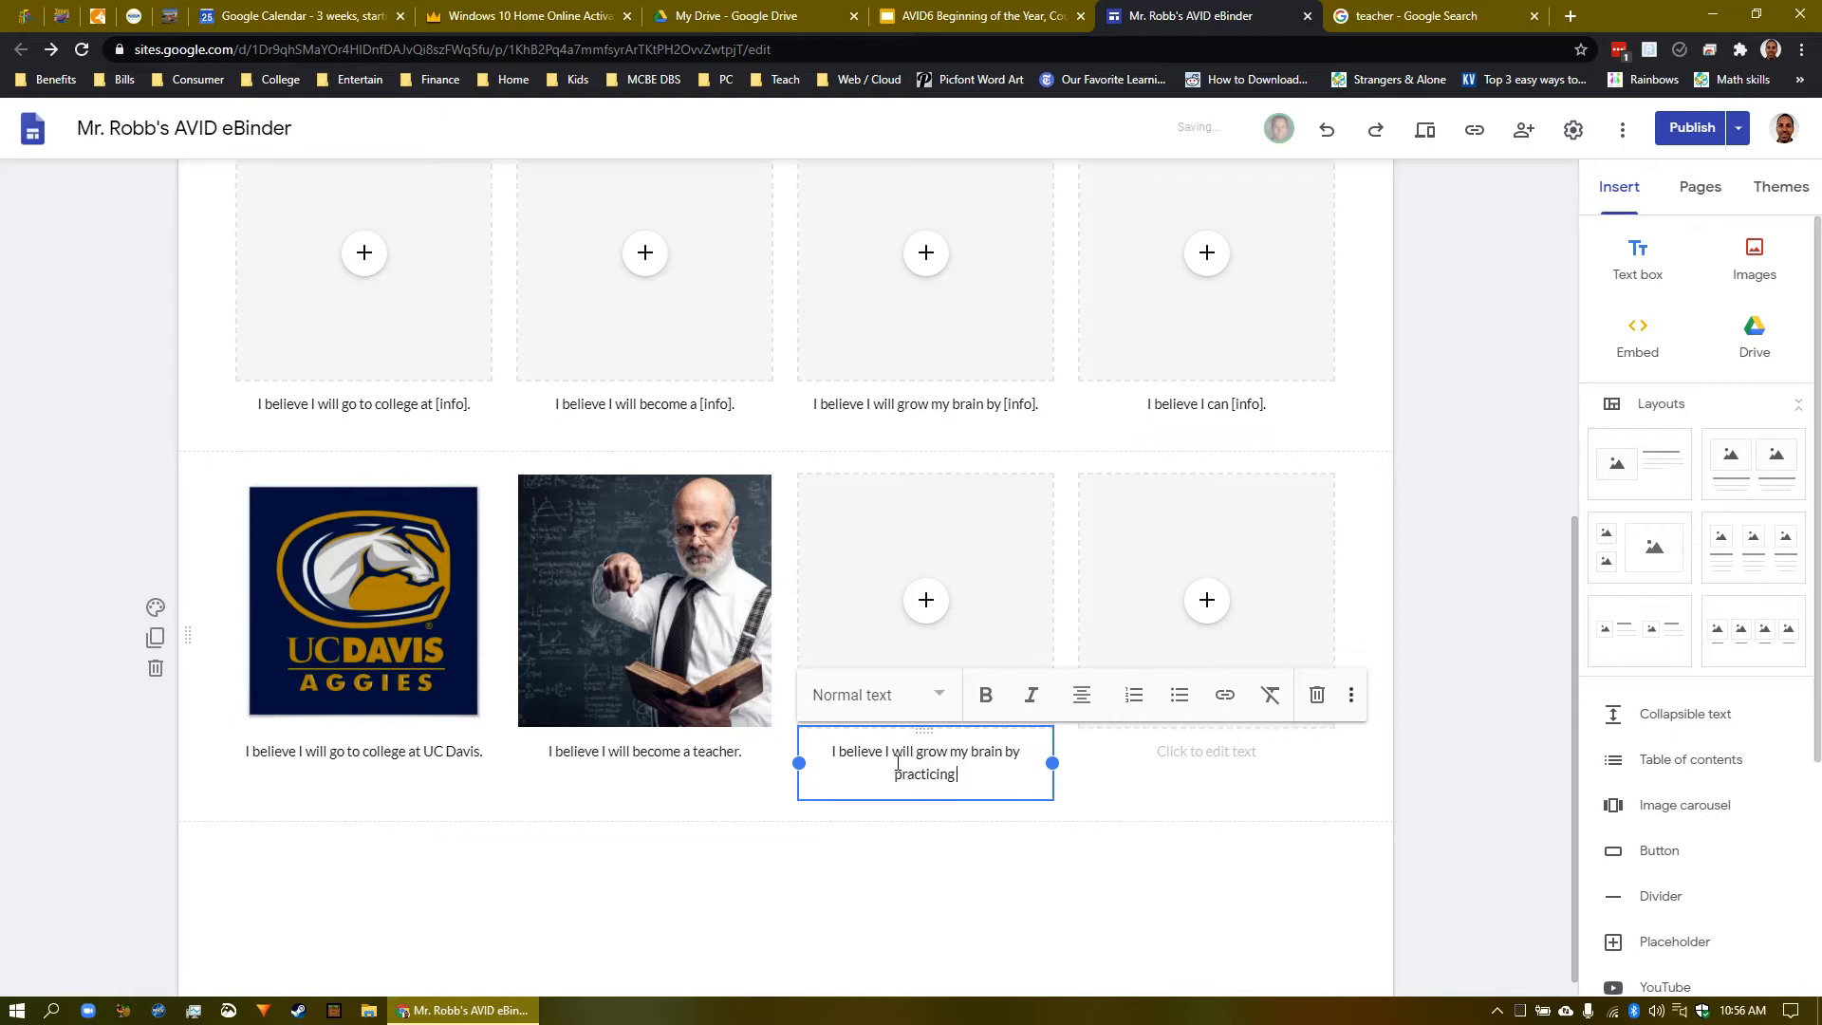
type(" as many times as it takes to learn something.")
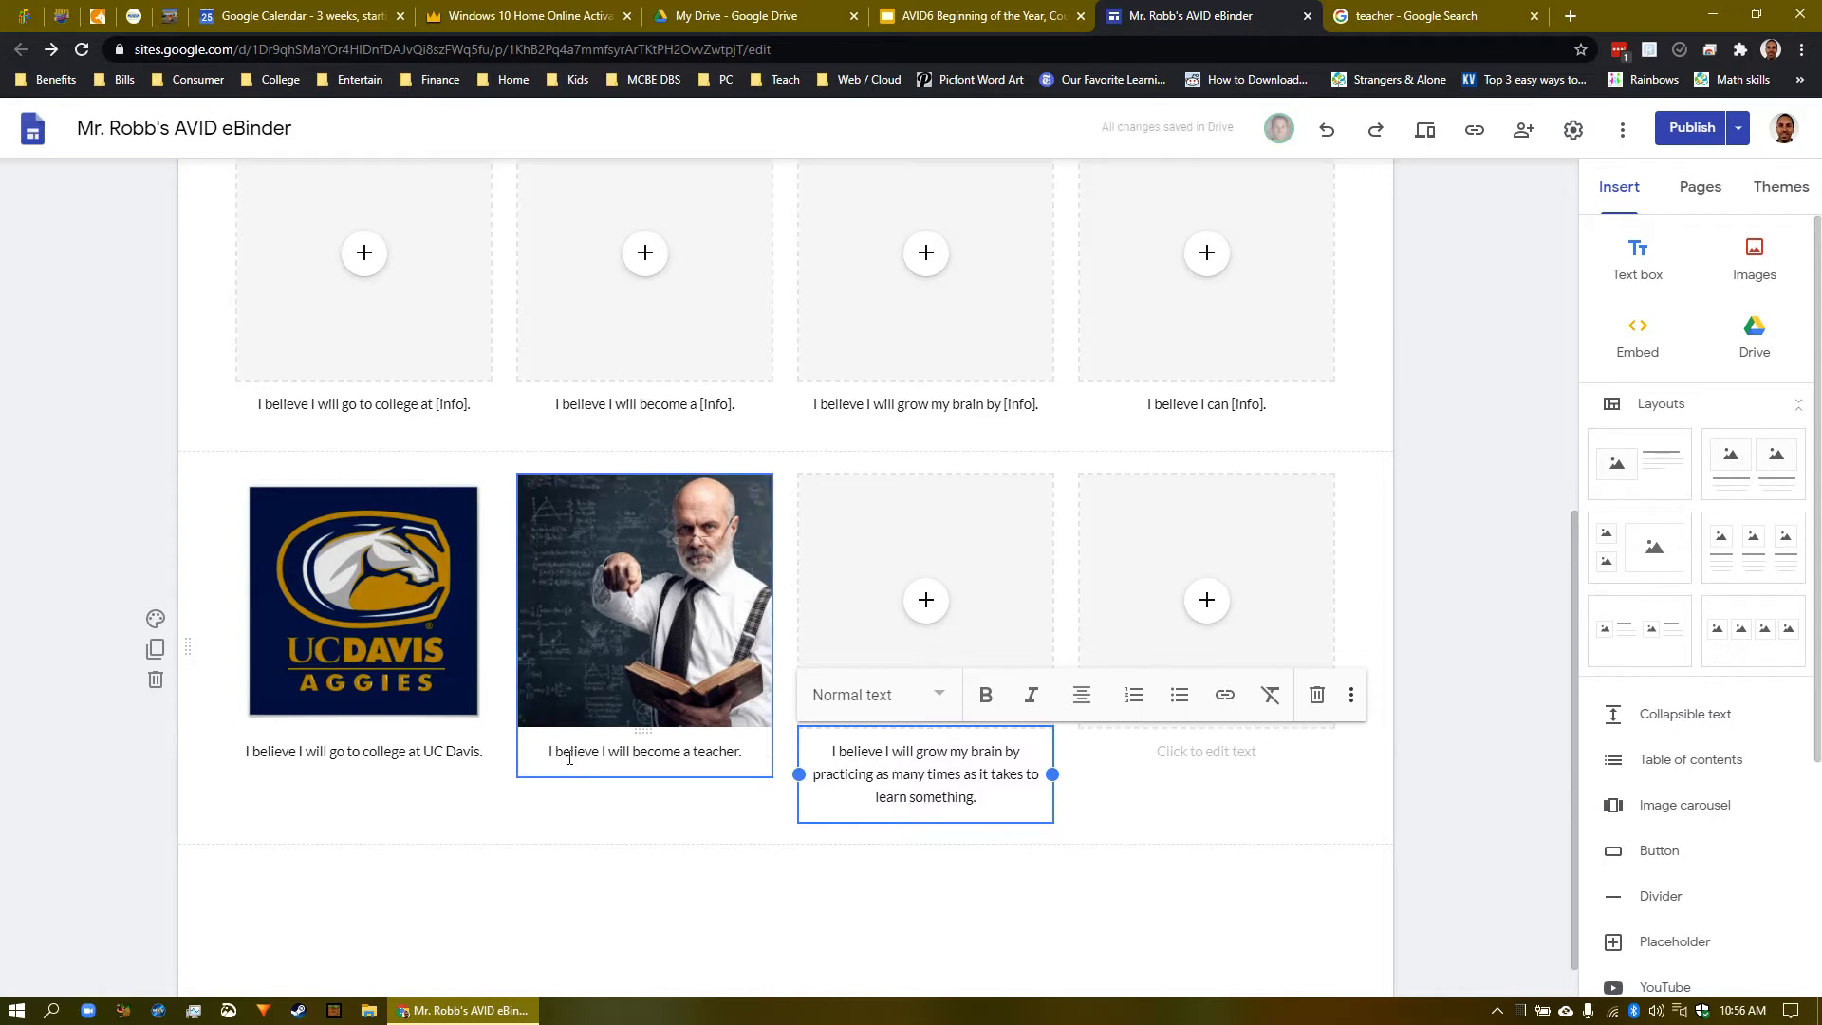
- Review the UC Davis, teacher and third captions by selecting parts of their text
left_click(474, 768)
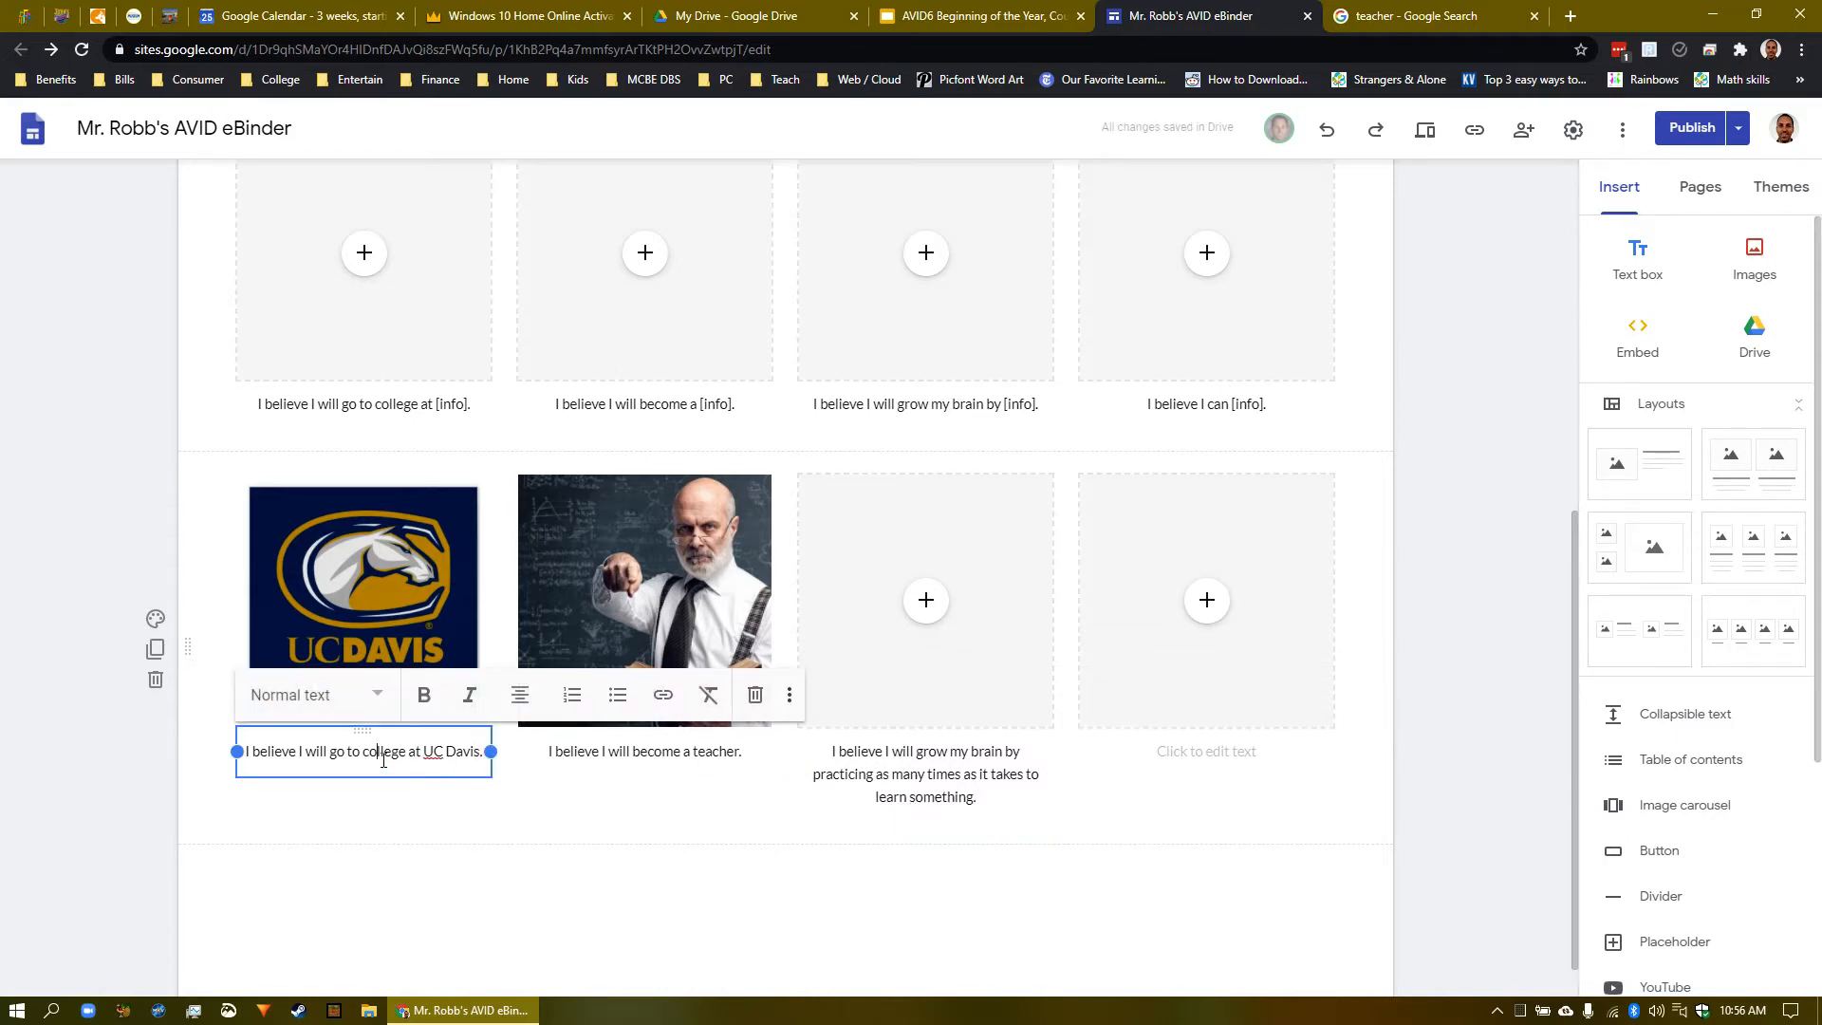
left_click_drag(383, 759, 472, 758)
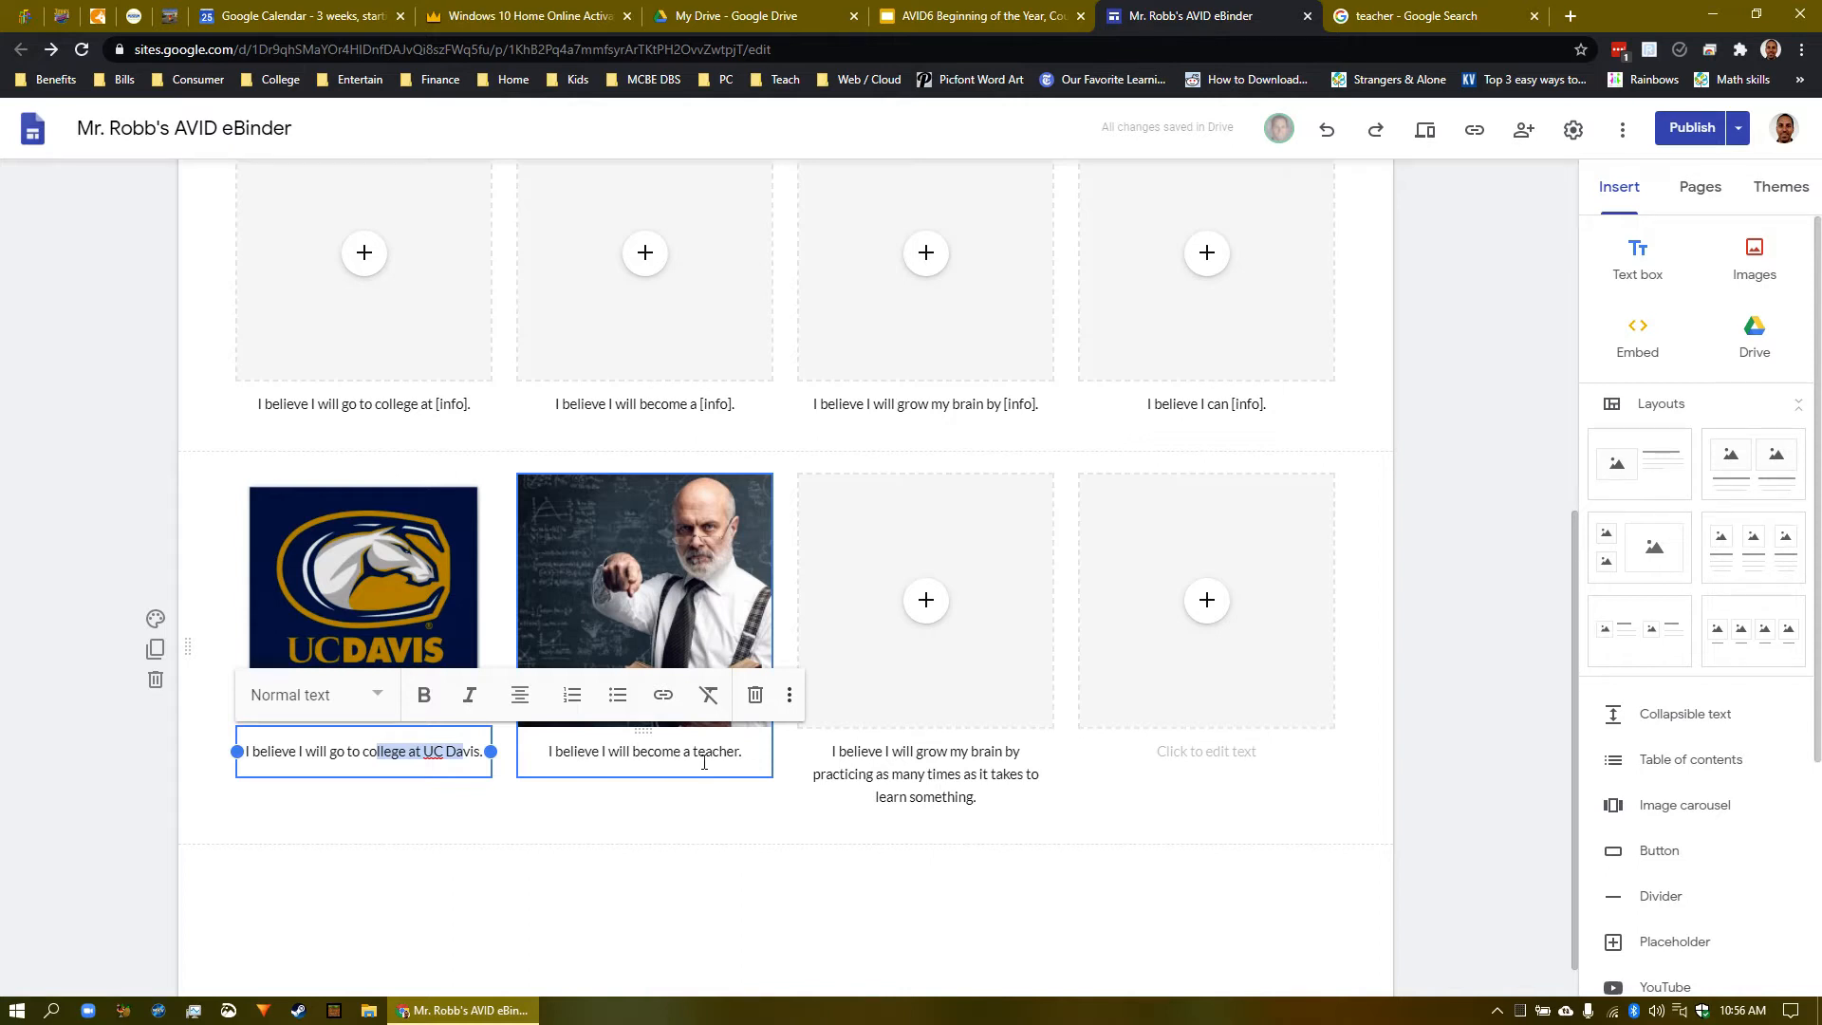
left_click_drag(693, 762, 749, 760)
left_click(737, 762)
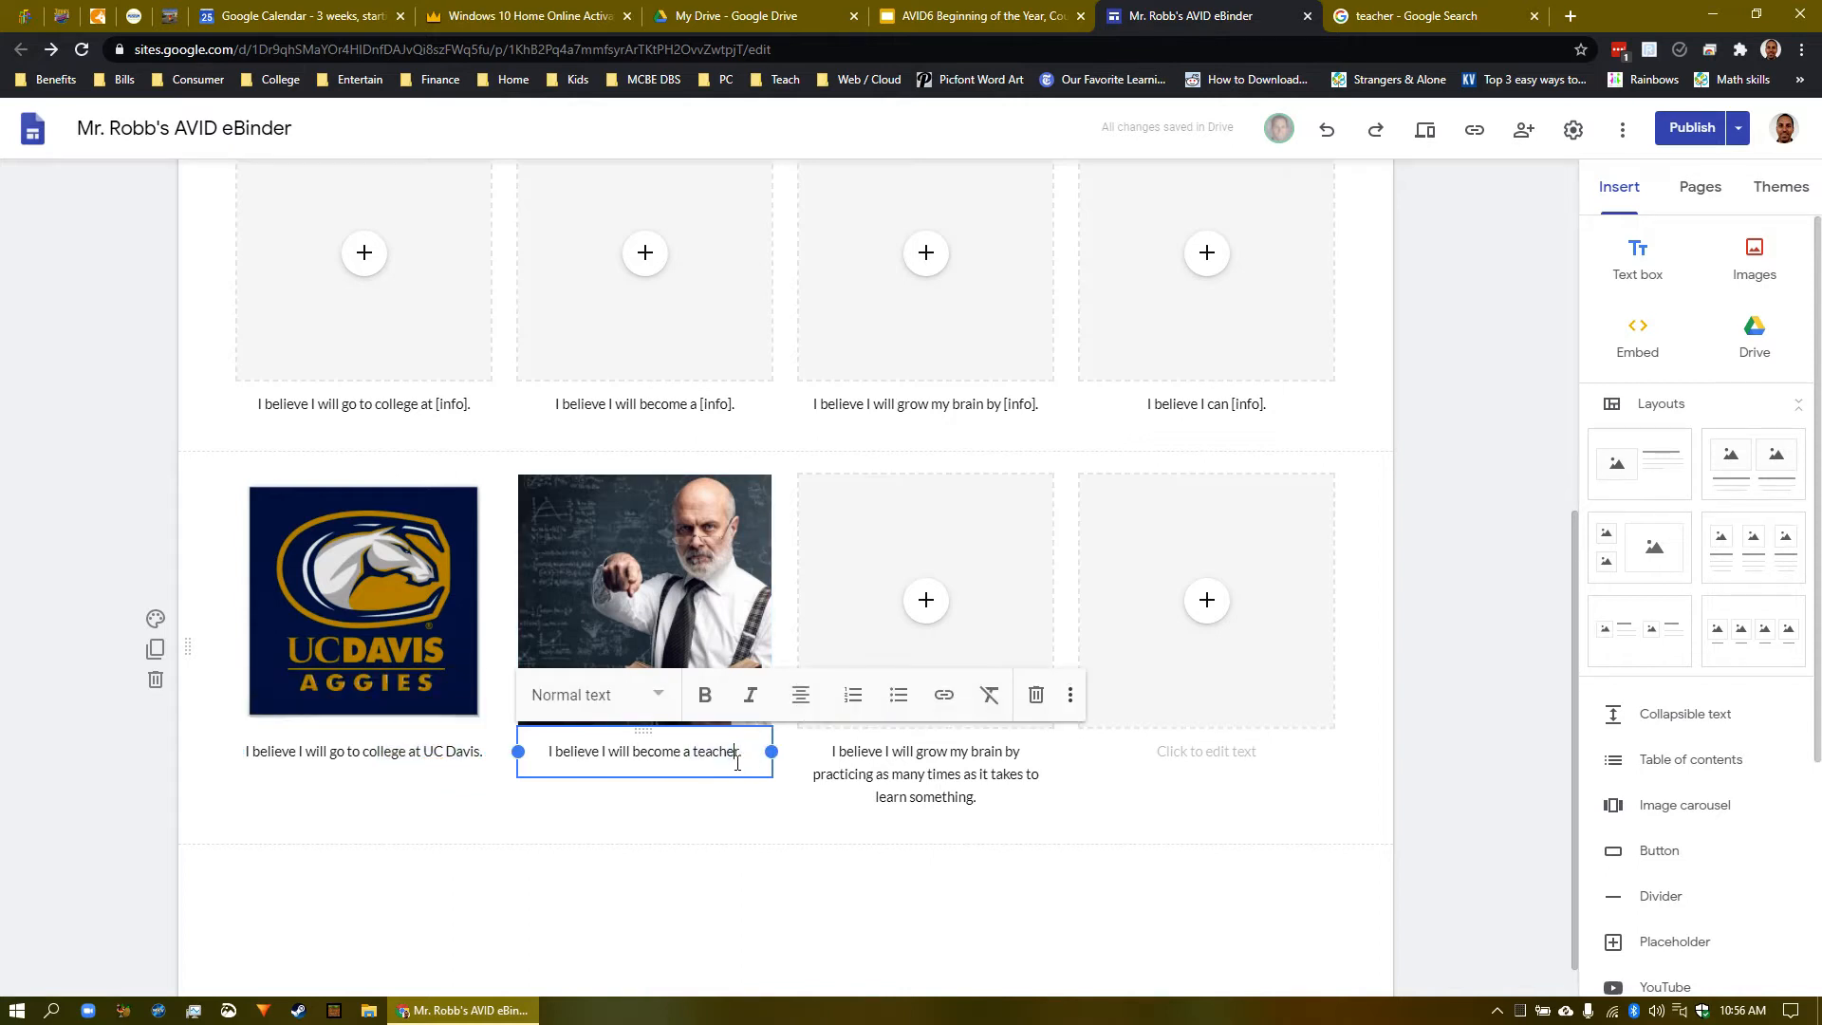
left_click(904, 762)
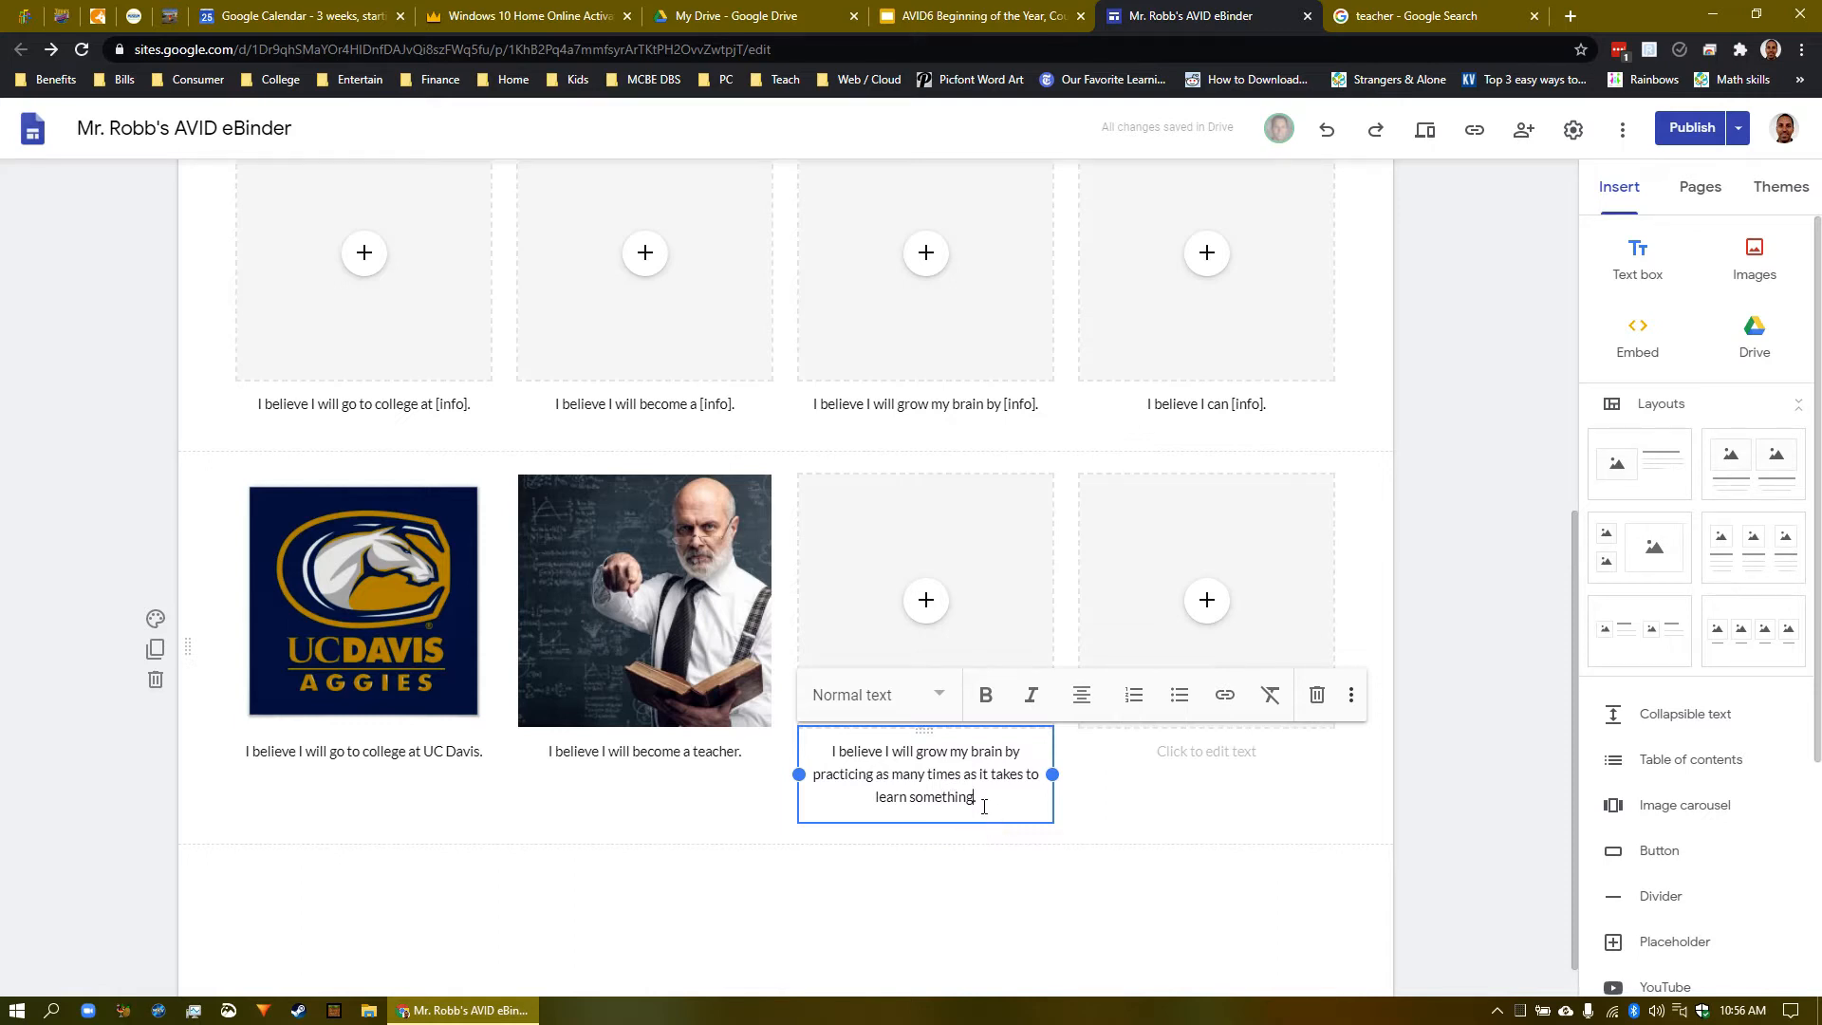
left_click_drag(982, 804, 836, 779)
left_click(847, 777)
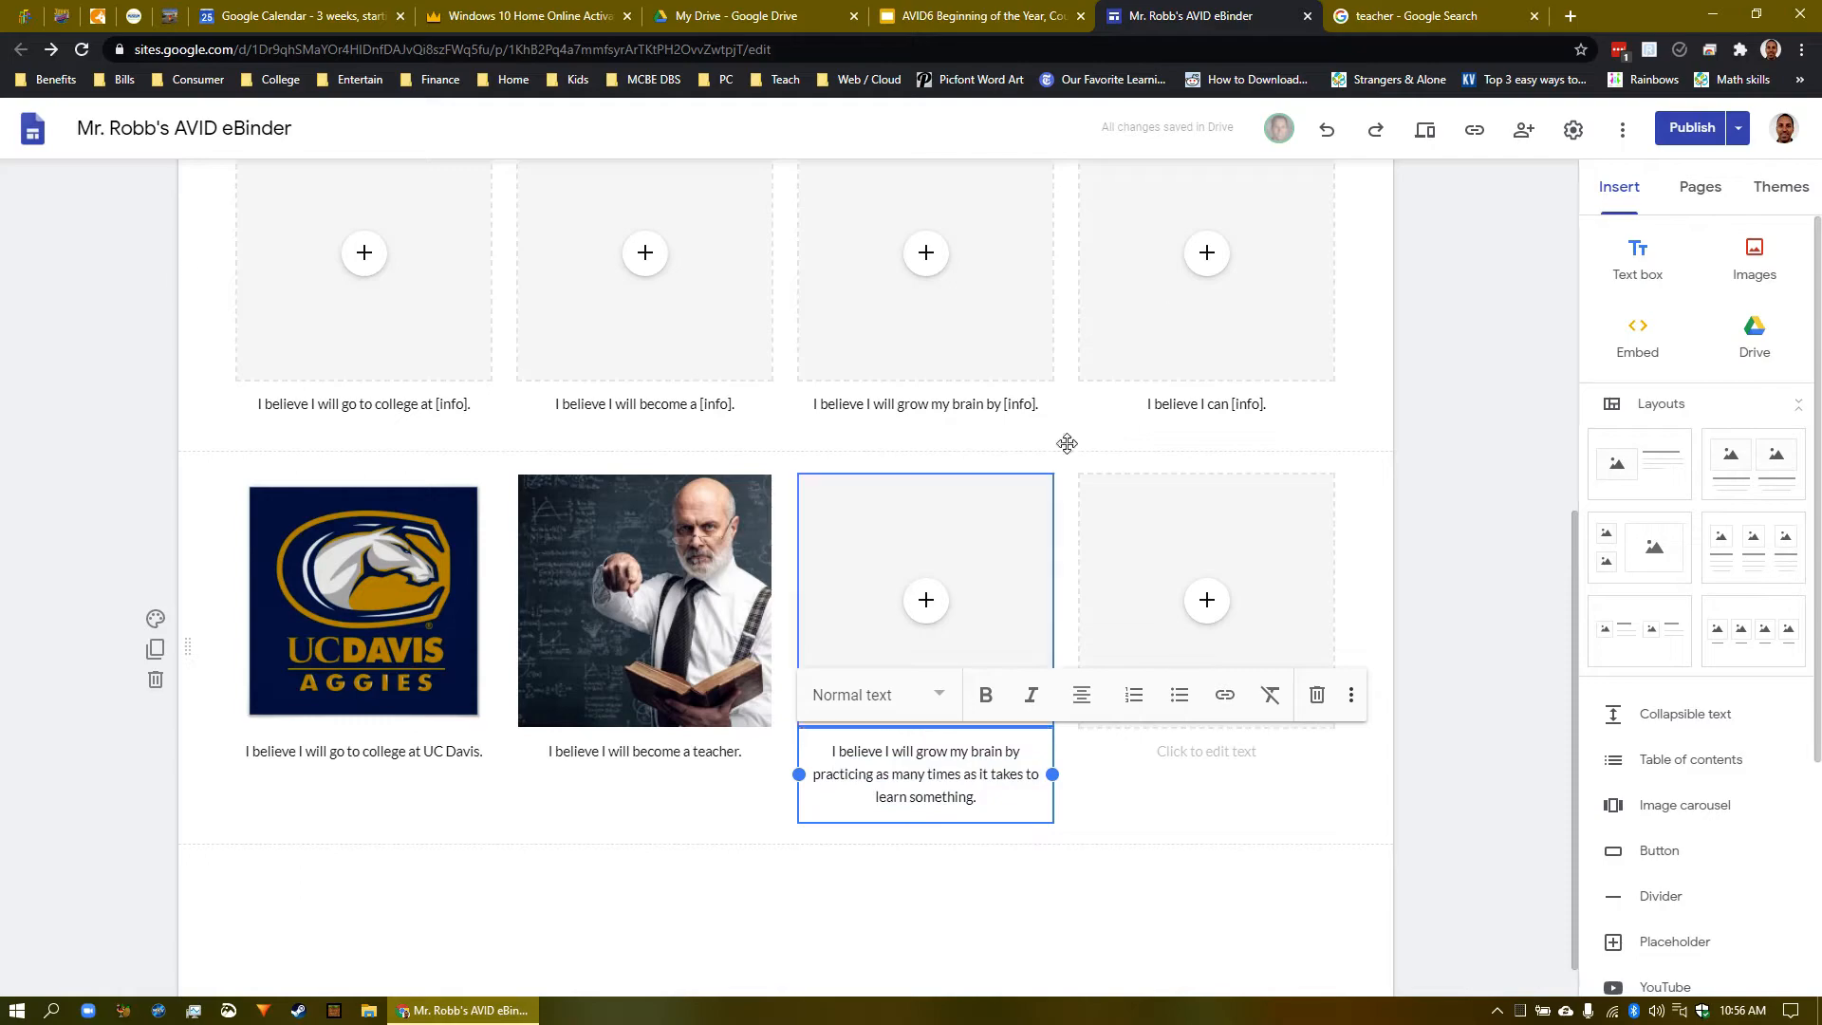
- Replace the old teacher query with a Google Images search for 'lots of practice'
left_click(1461, 19)
scroll(583, 310, "up", 8)
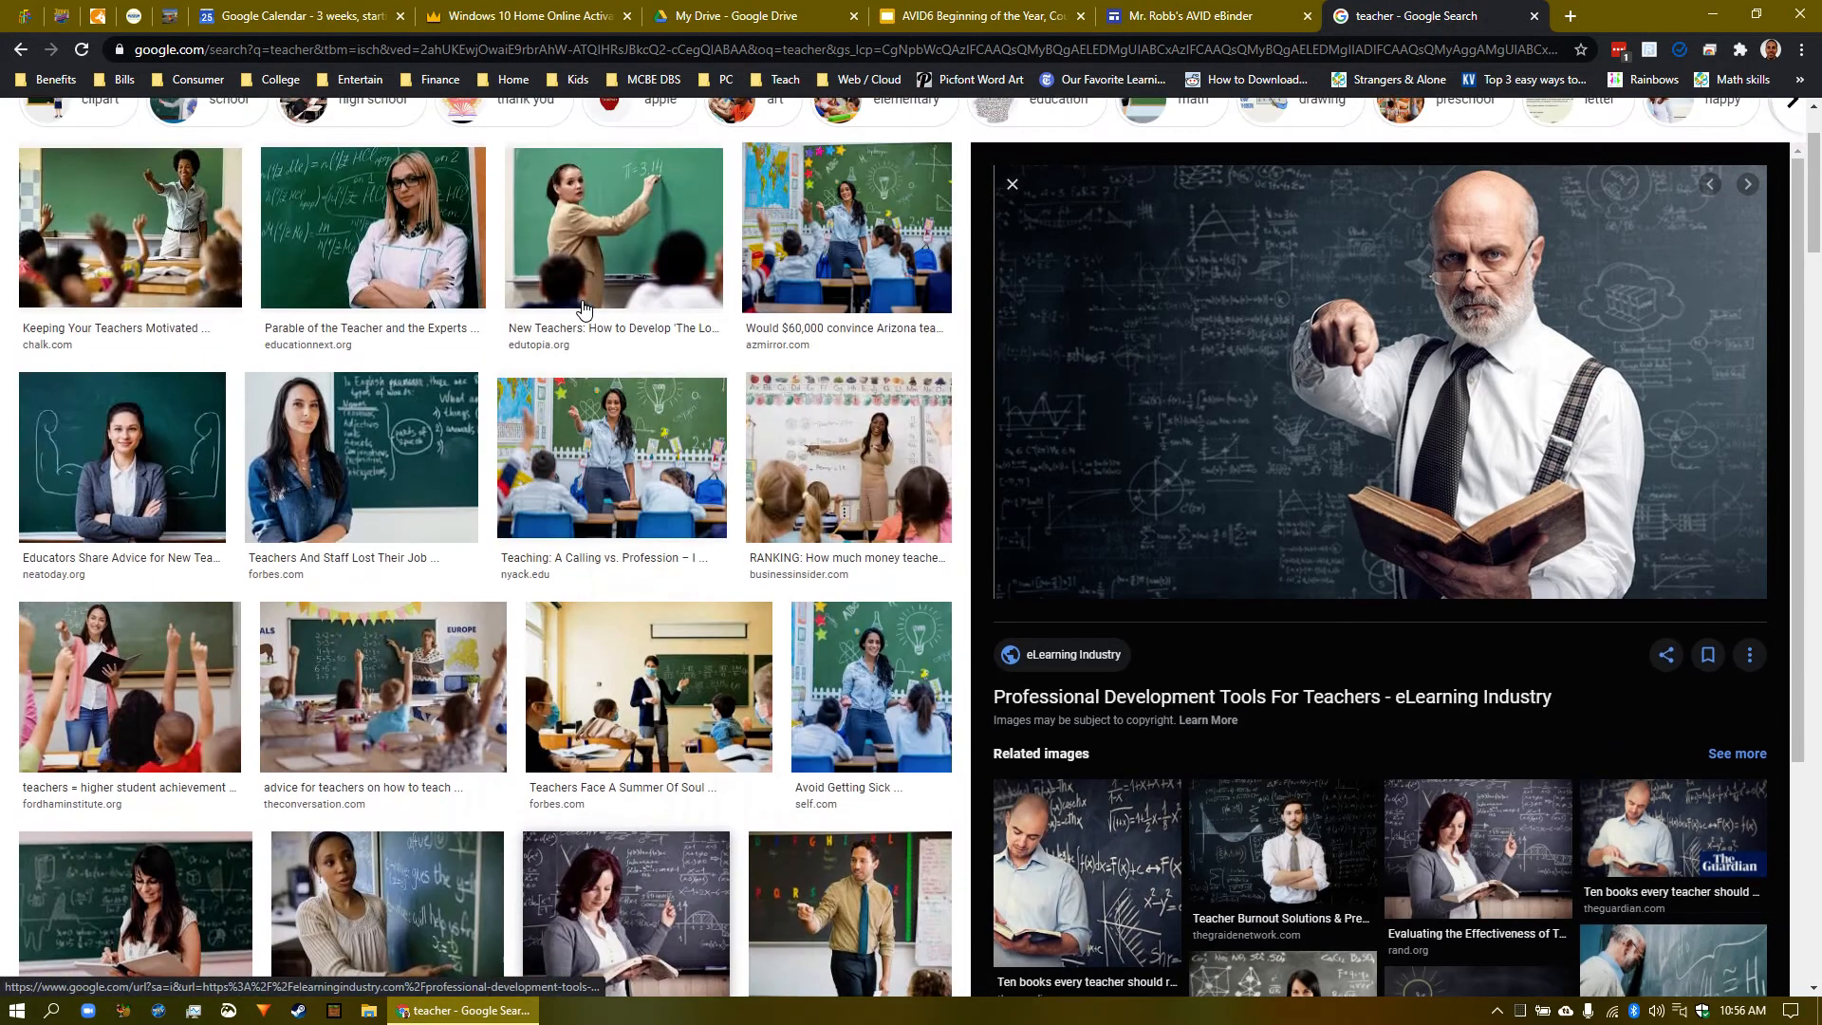
scroll(583, 310, "up", 3)
left_click_drag(210, 140, 177, 148)
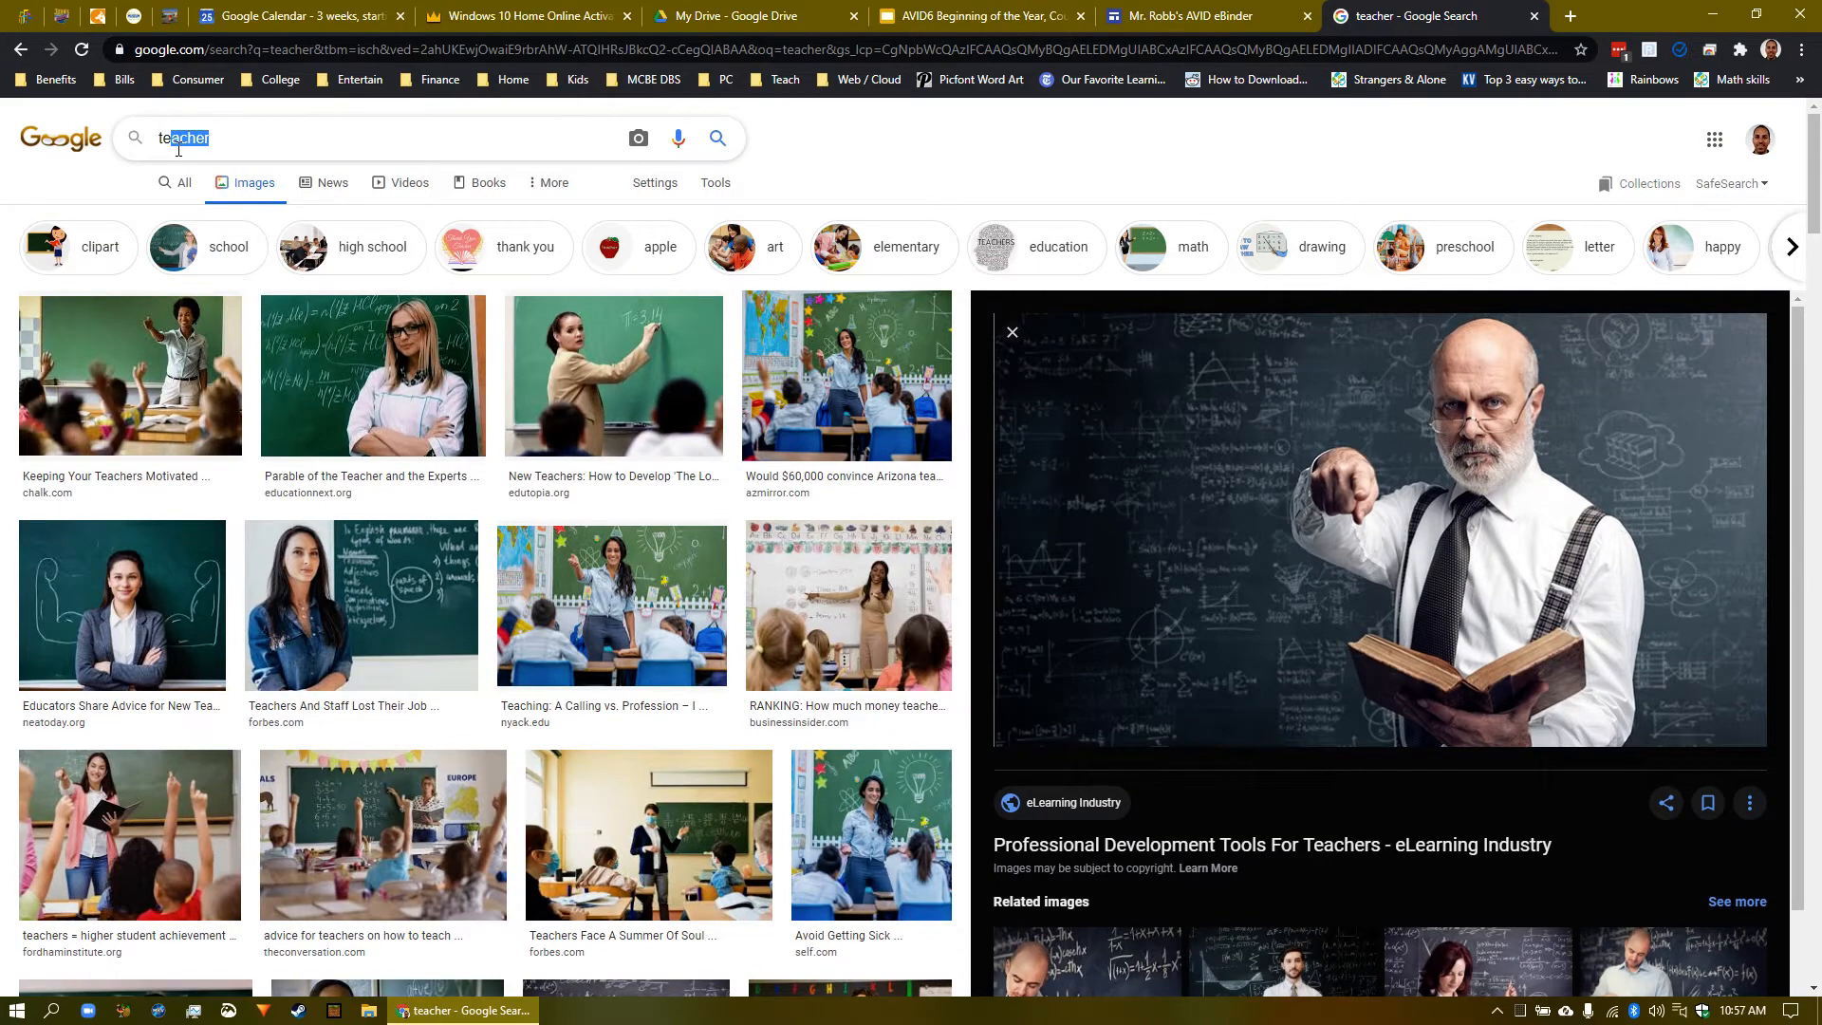
key("BackSpace")
key("BackSpace")
key("BackSpace")
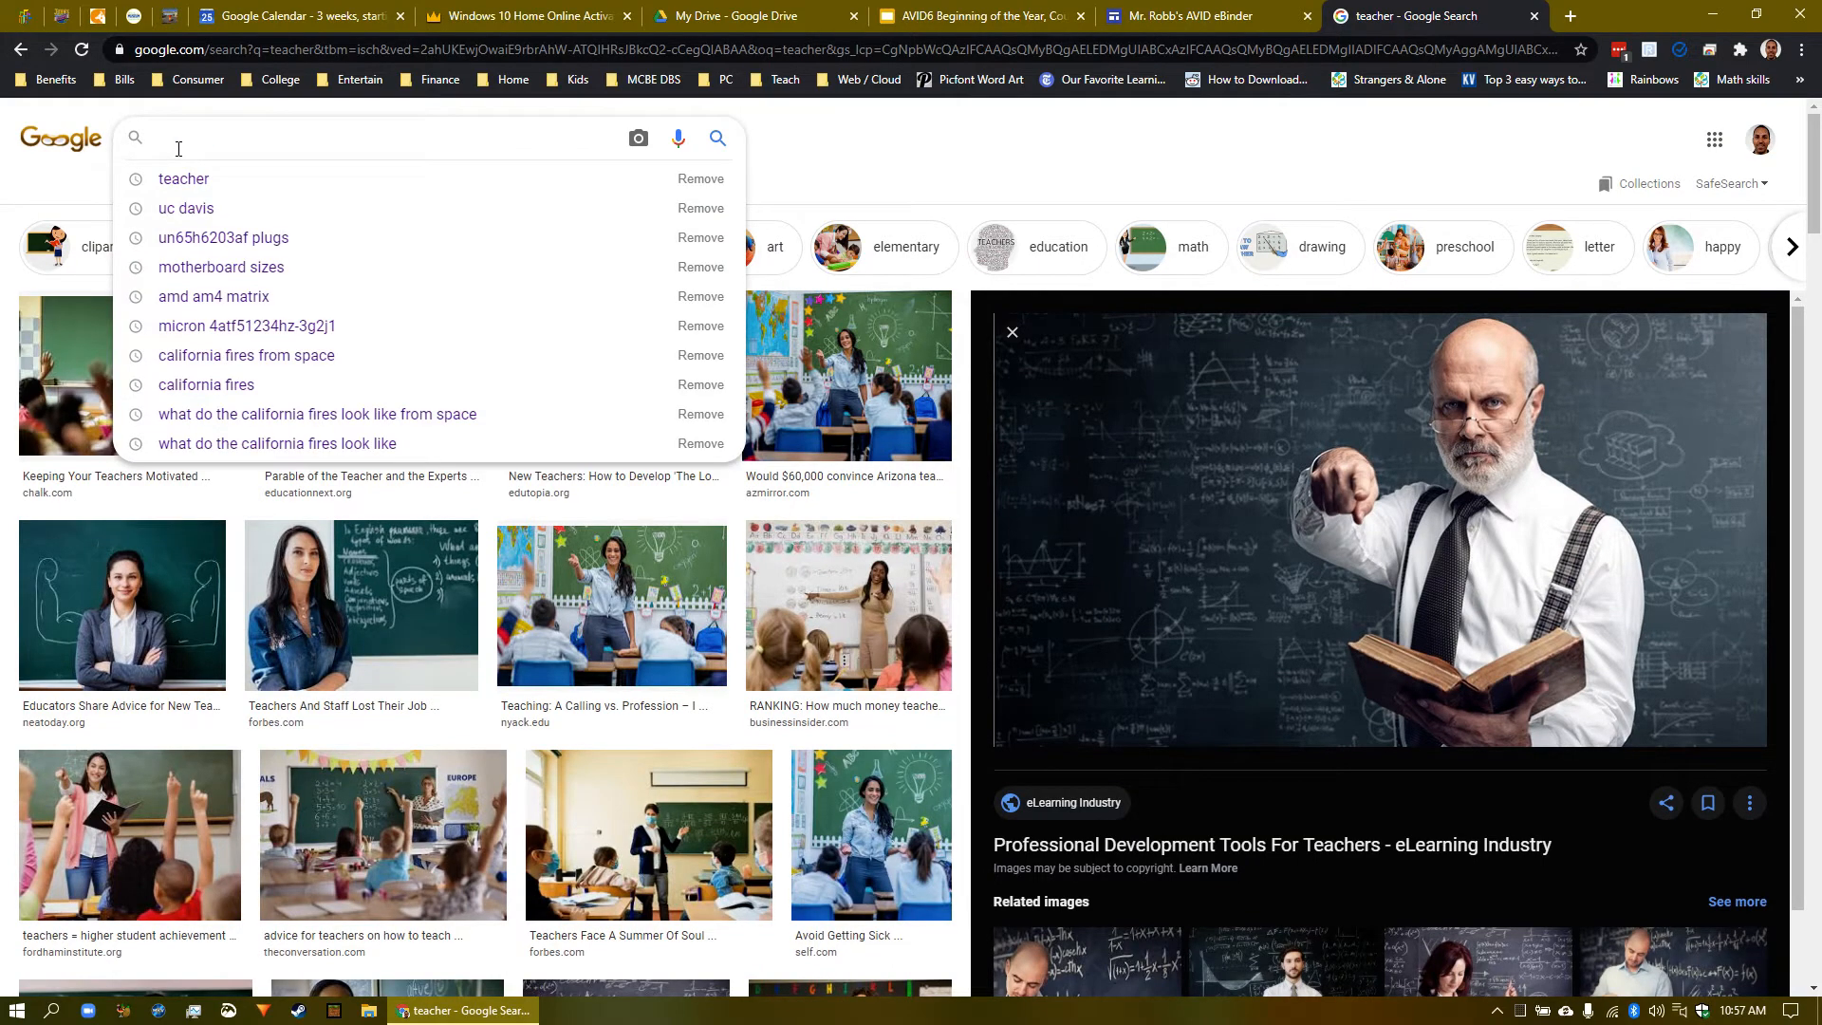
type("lots of pro")
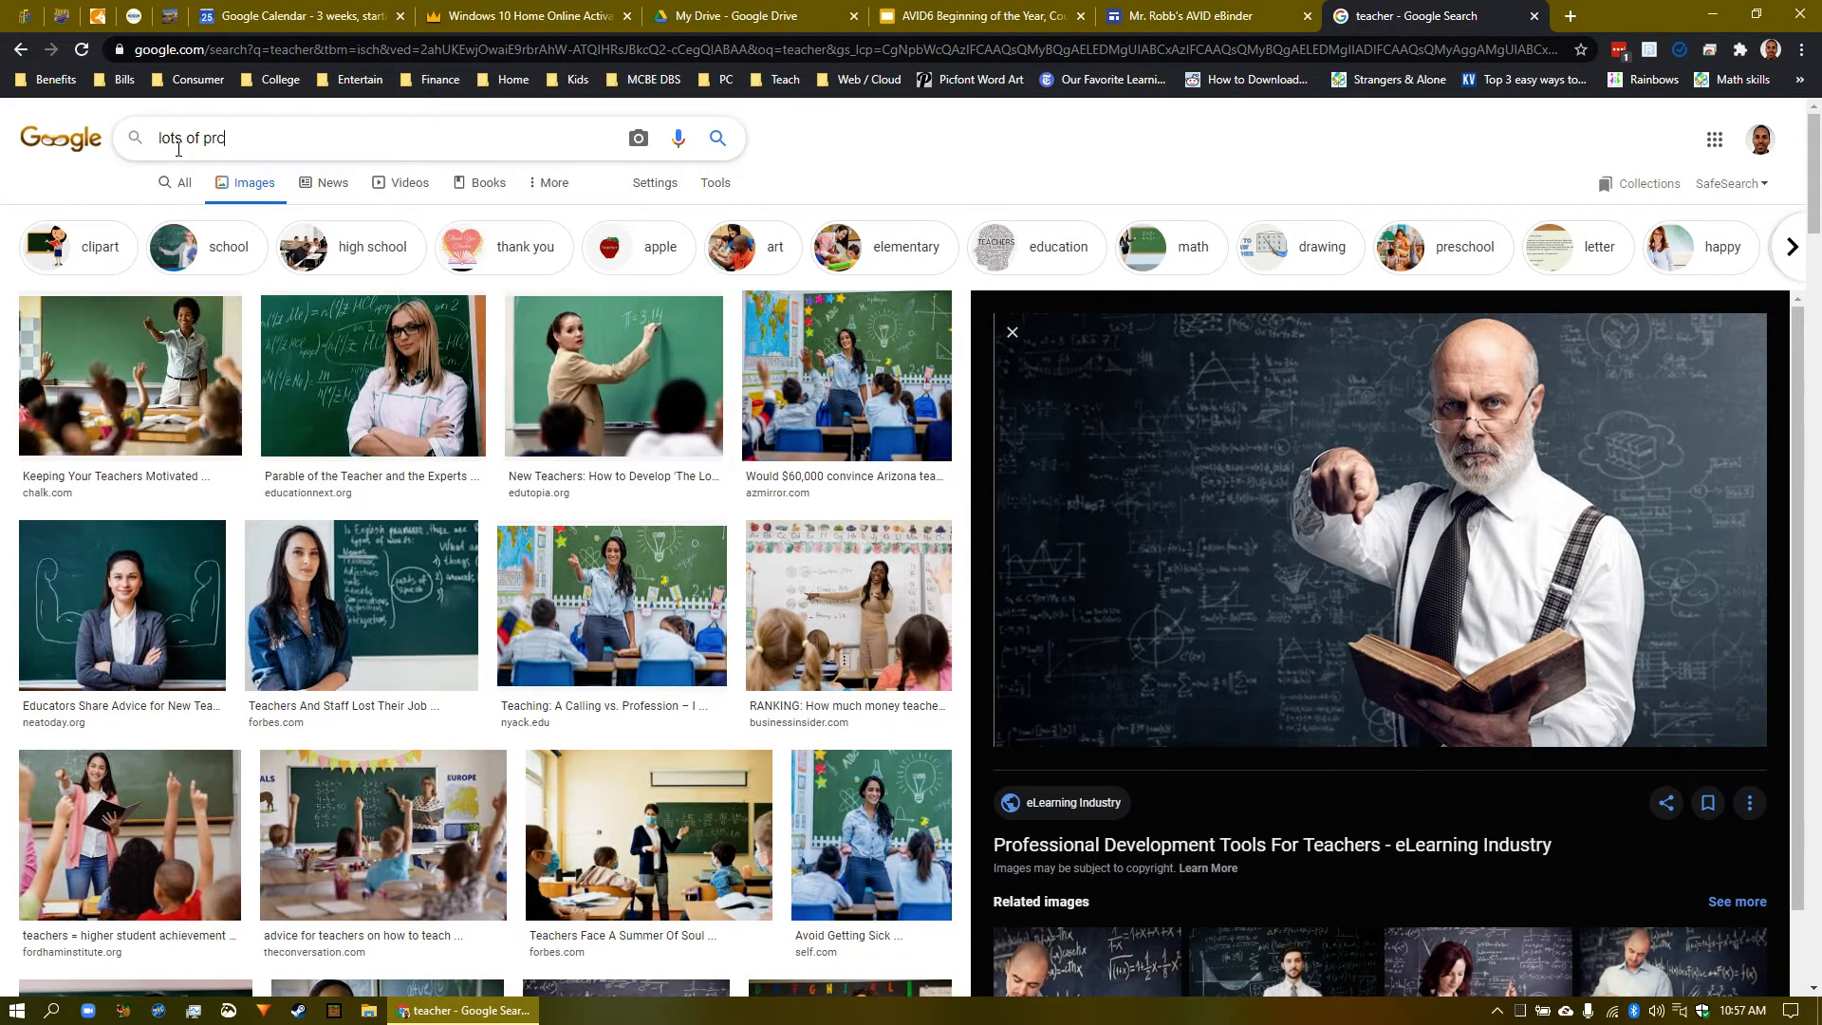
type("ctice")
key("Return")
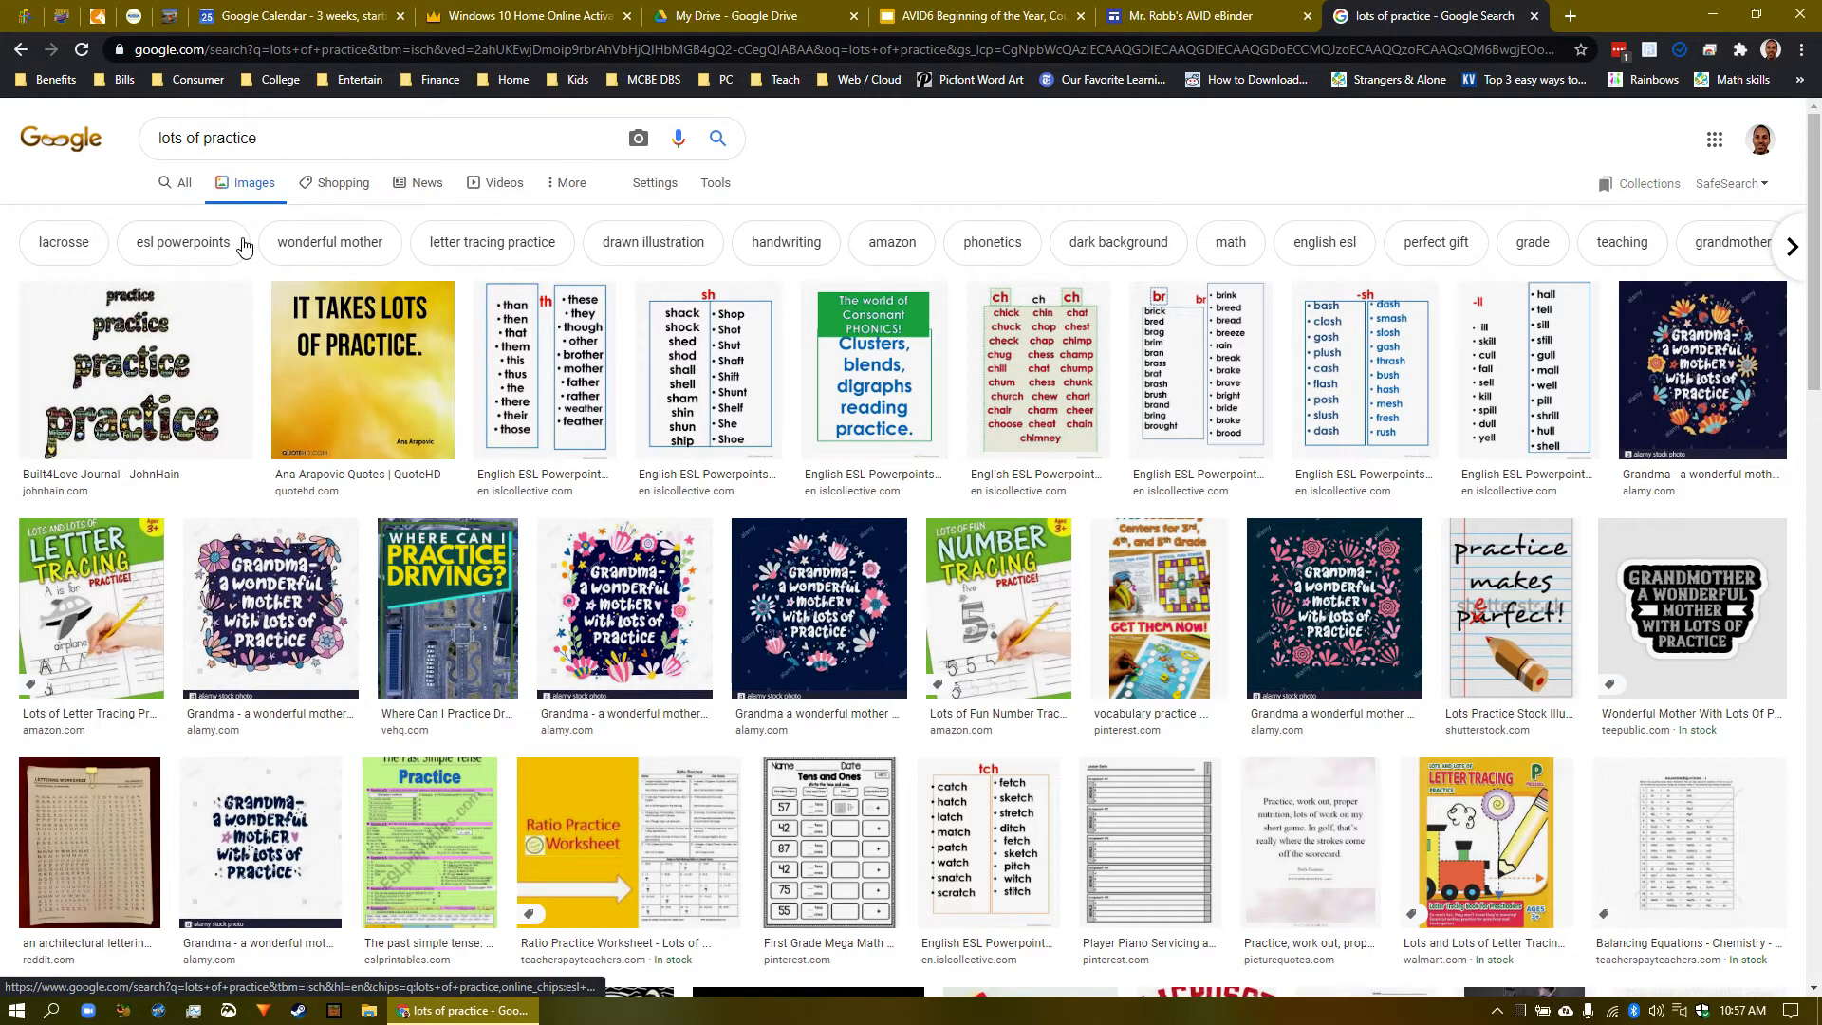
- Copy the 'practice' word-art image's address and return to the eBinder editor
left_click(169, 372)
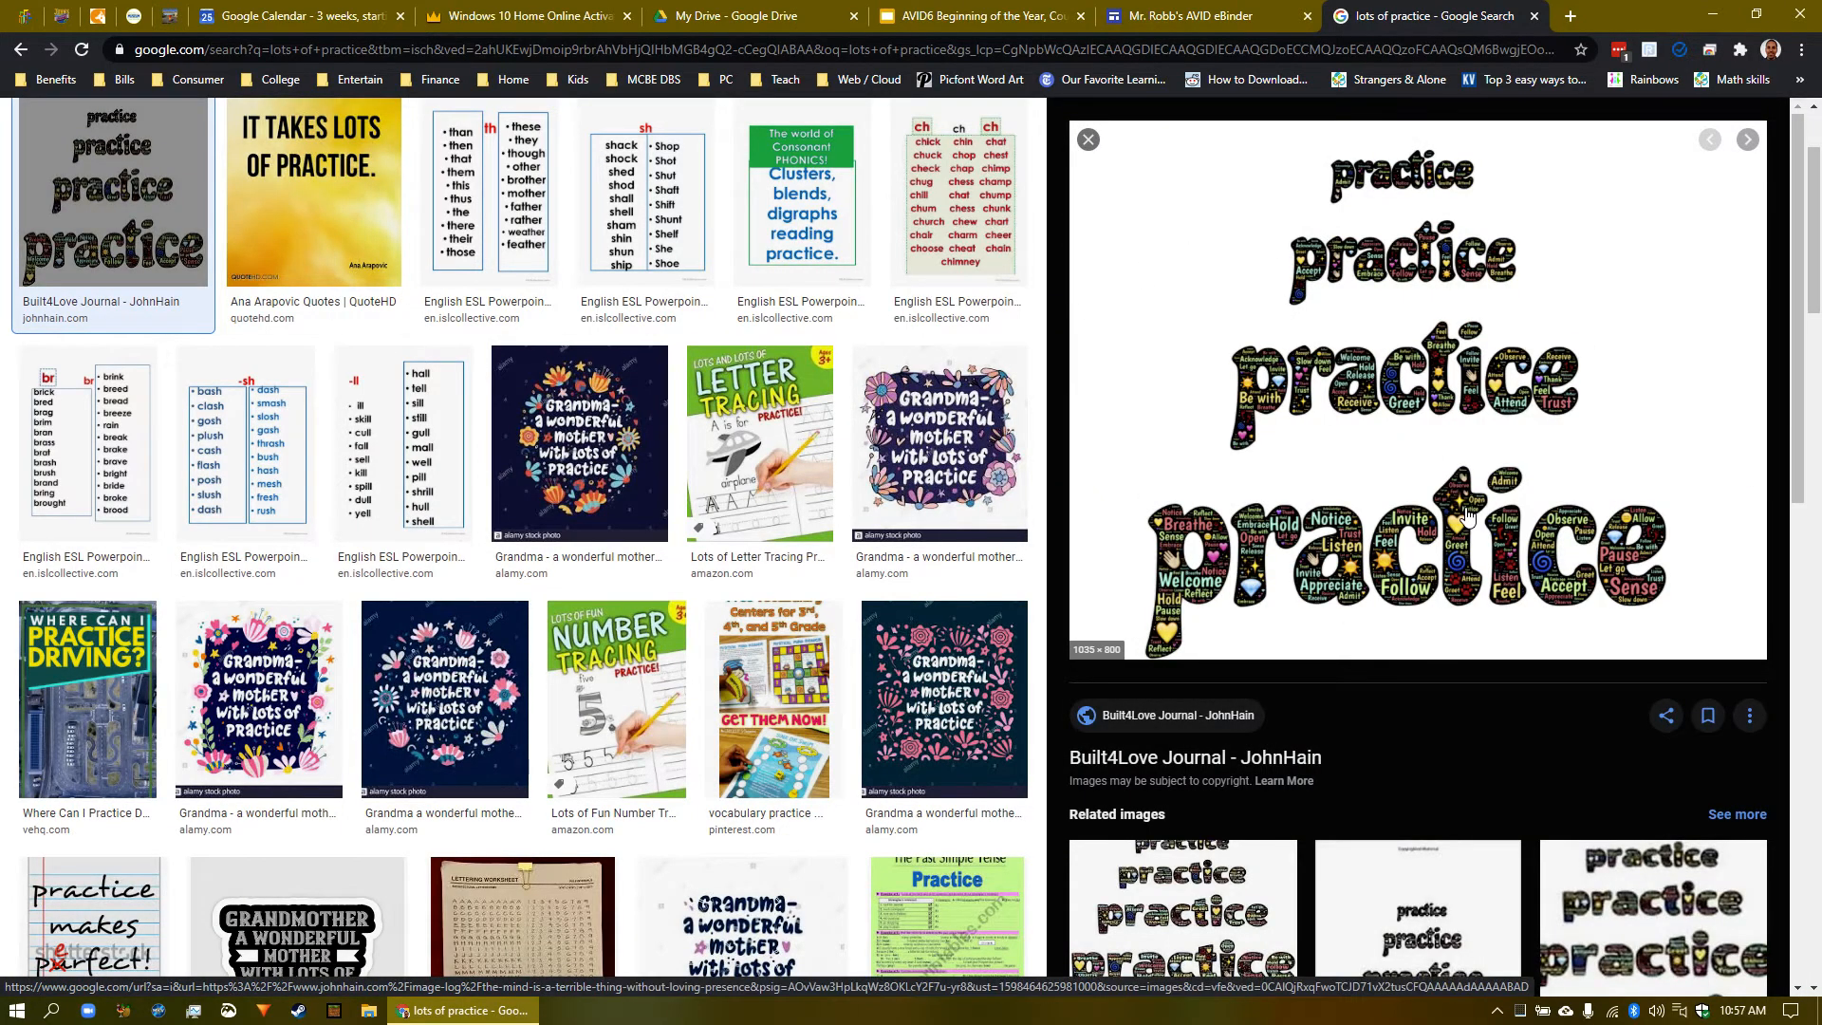
right_click(1415, 361)
left_click(1528, 607)
left_click(1204, 21)
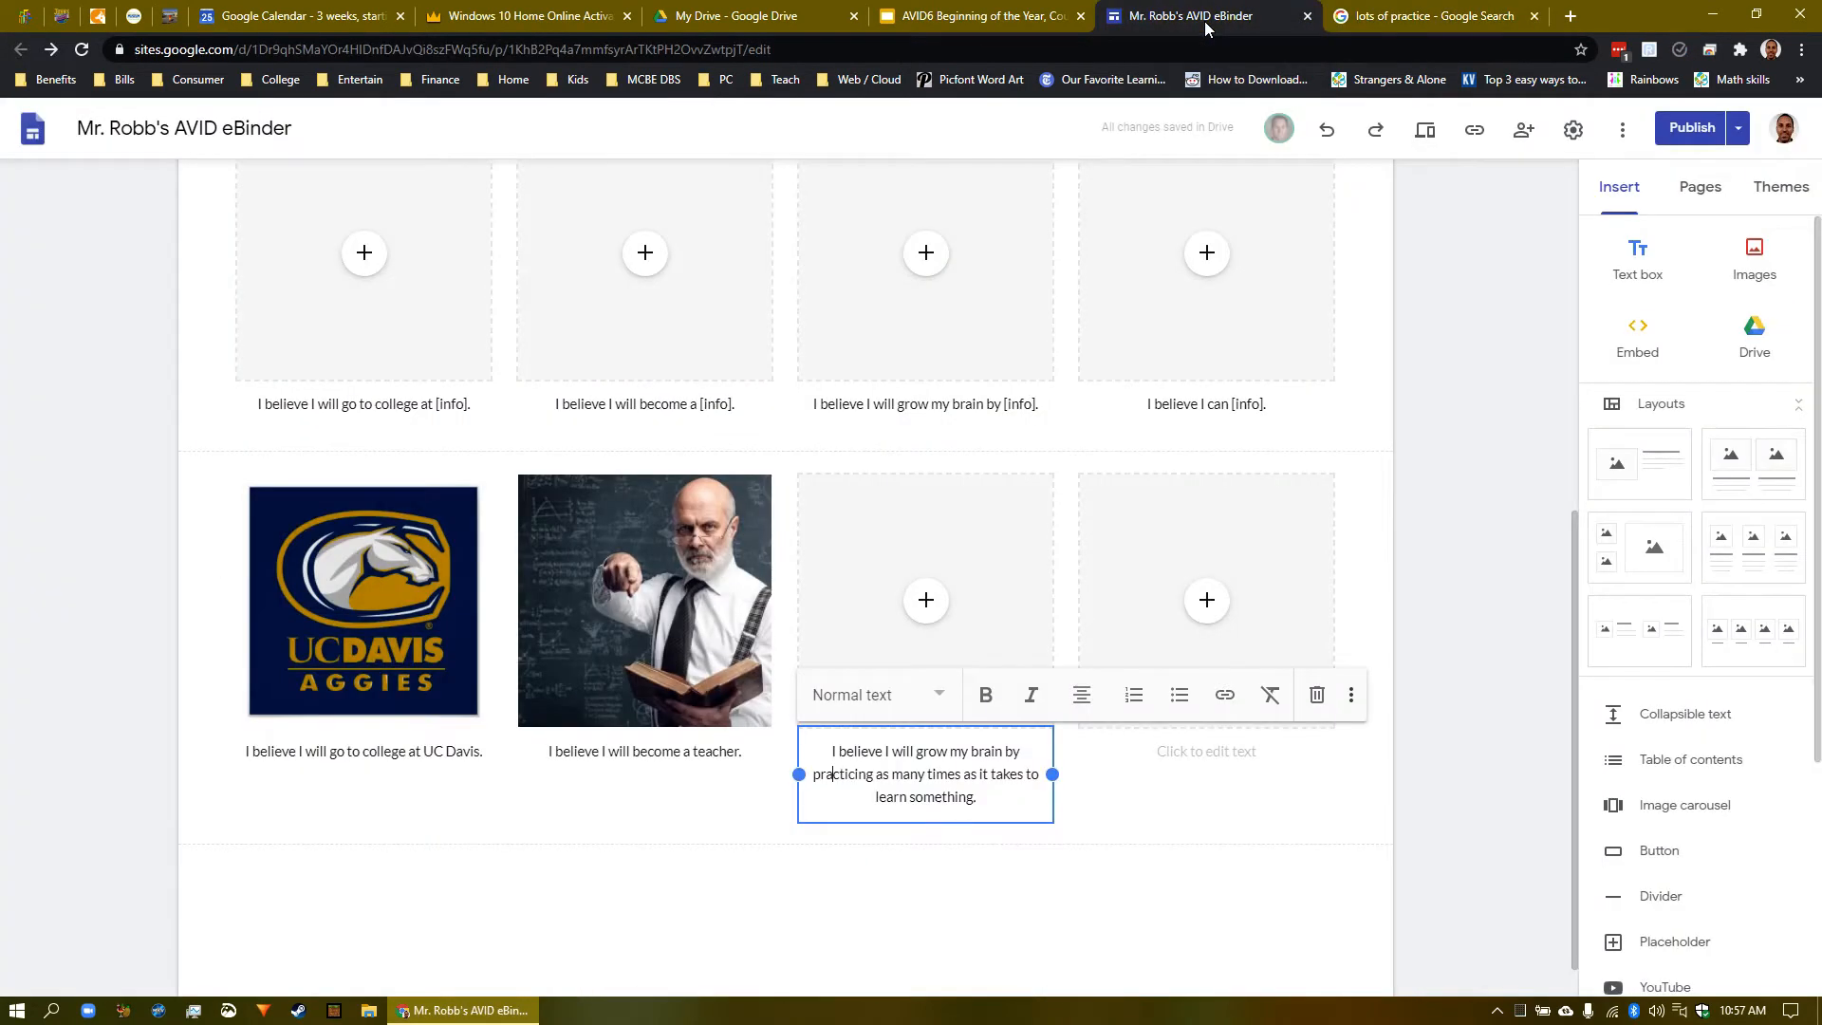
- Insert the copied 'practice' word-art image by URL into the third tile and crop it
left_click(927, 607)
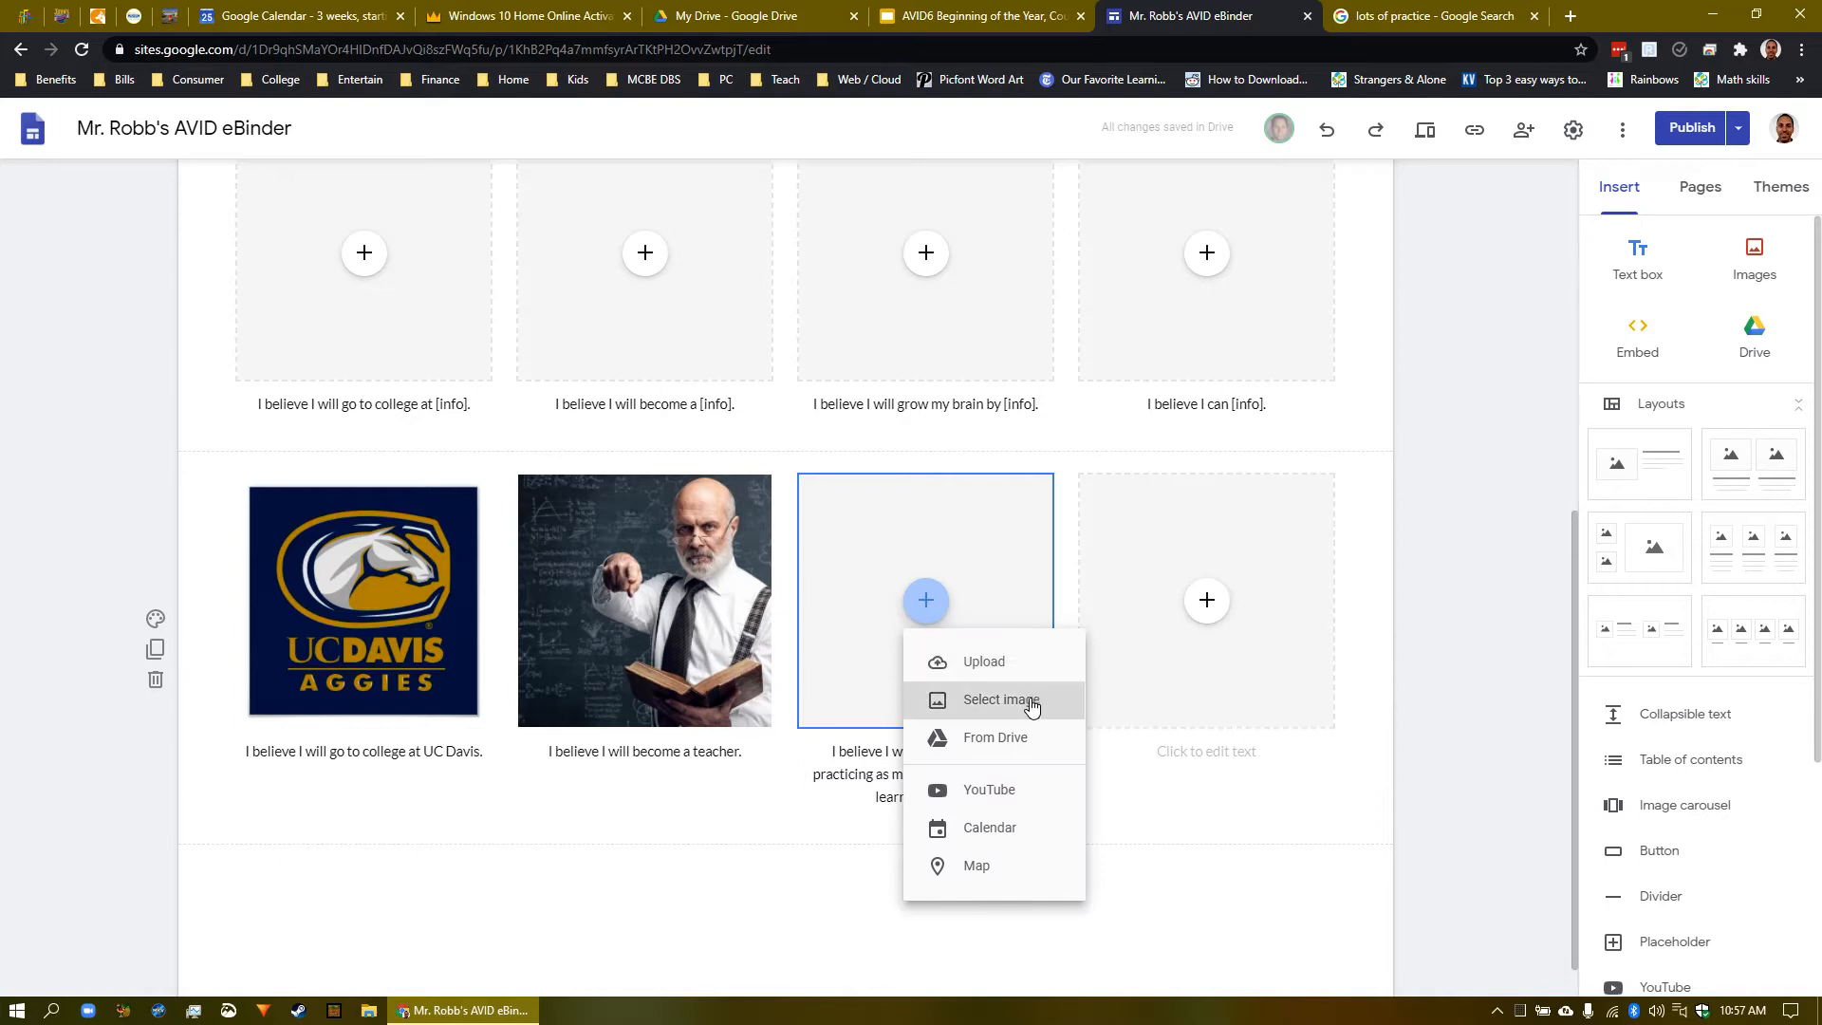
left_click(1029, 702)
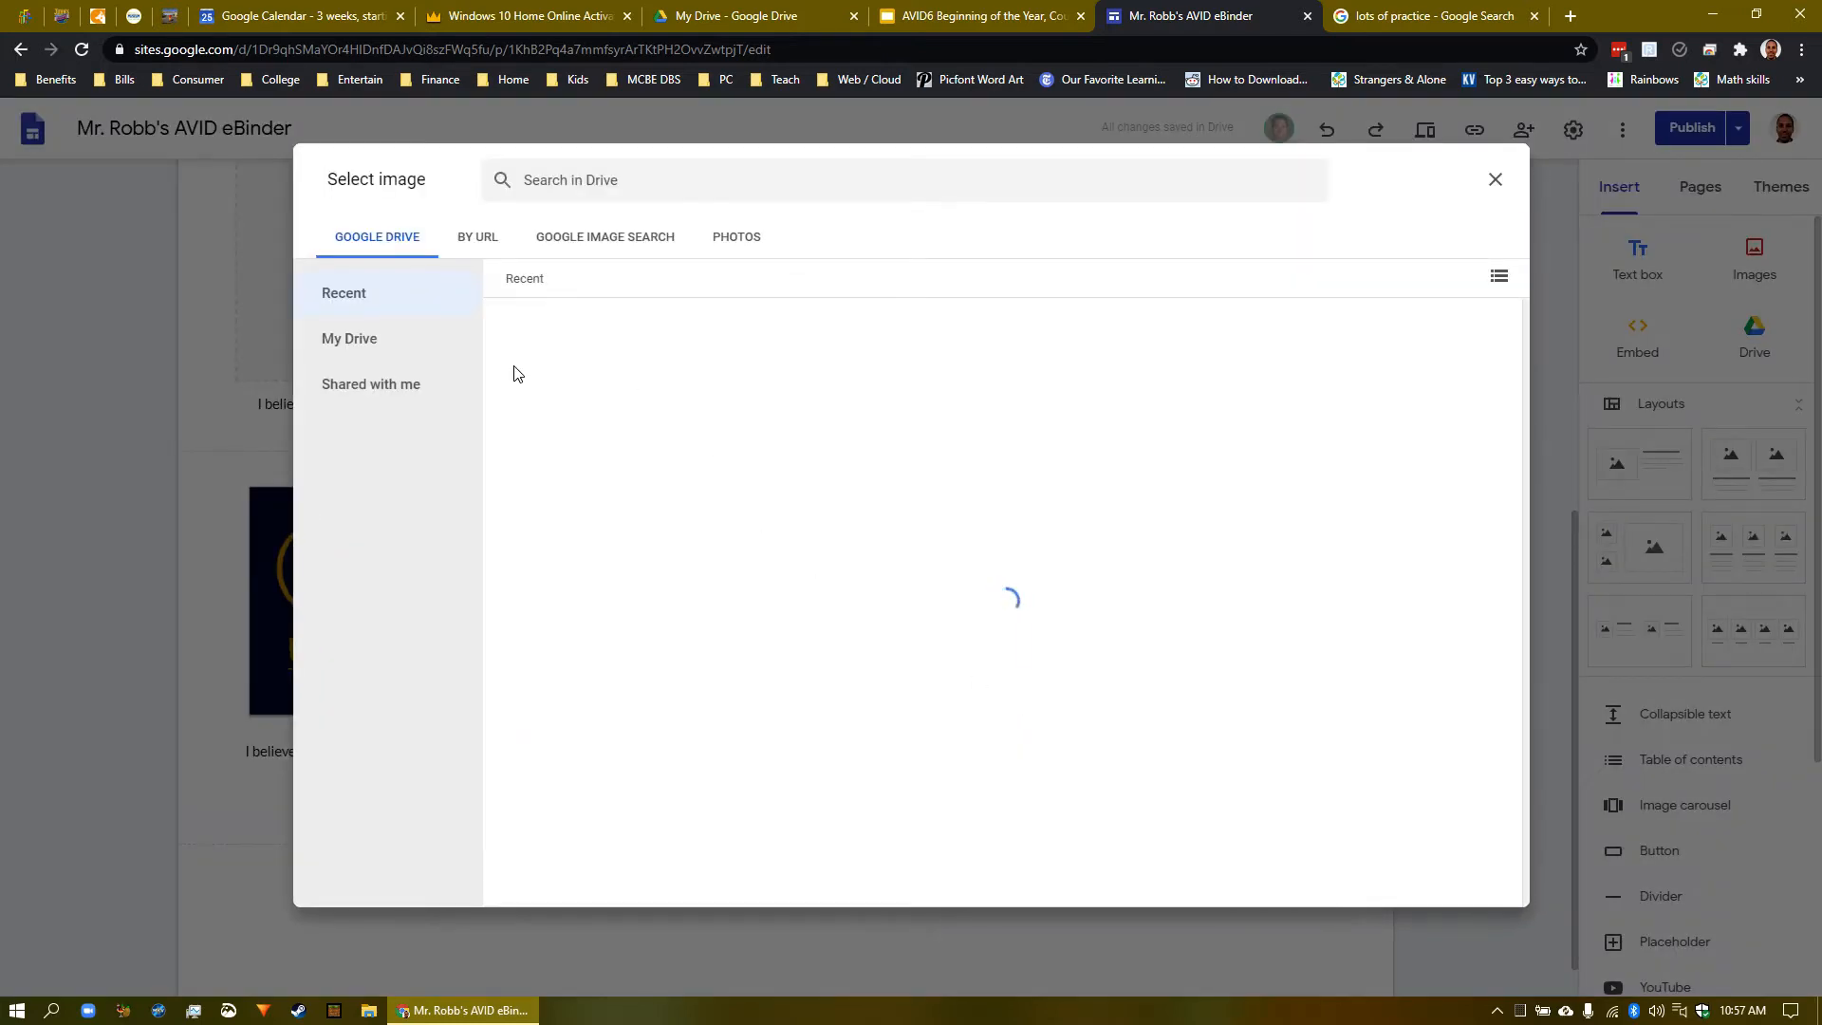
left_click(479, 243)
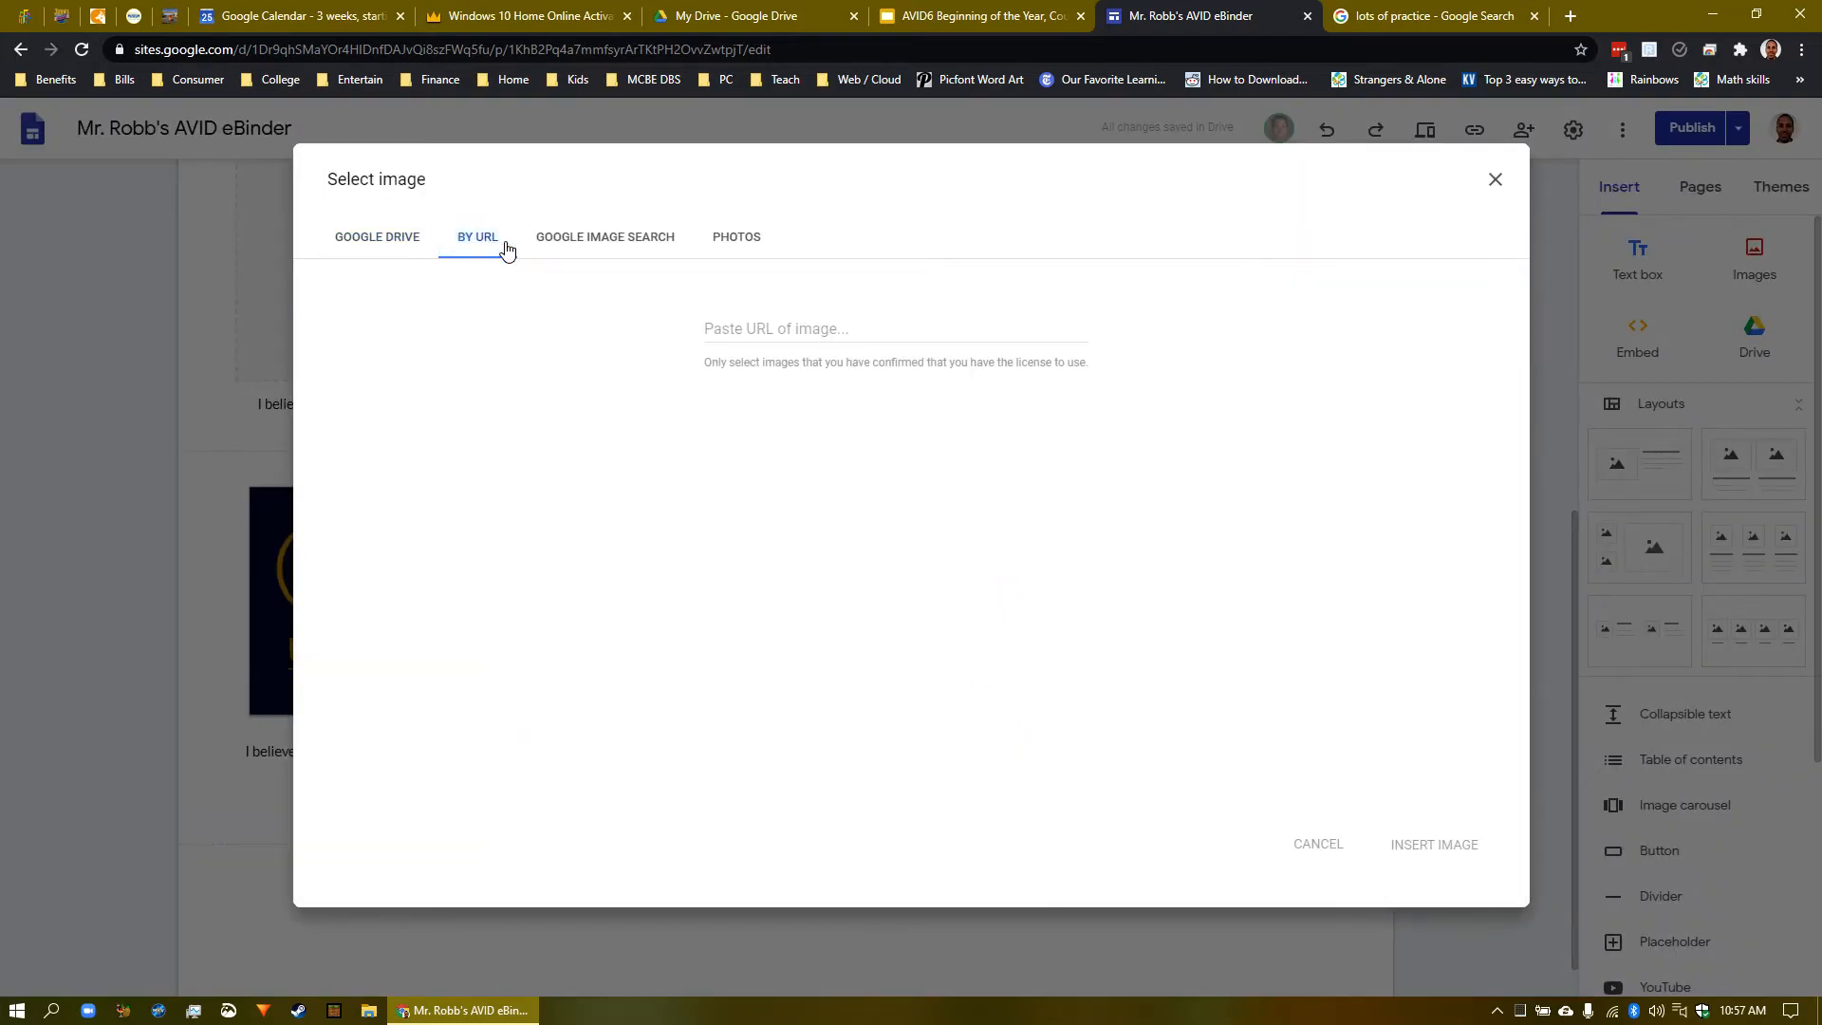
right_click(755, 334)
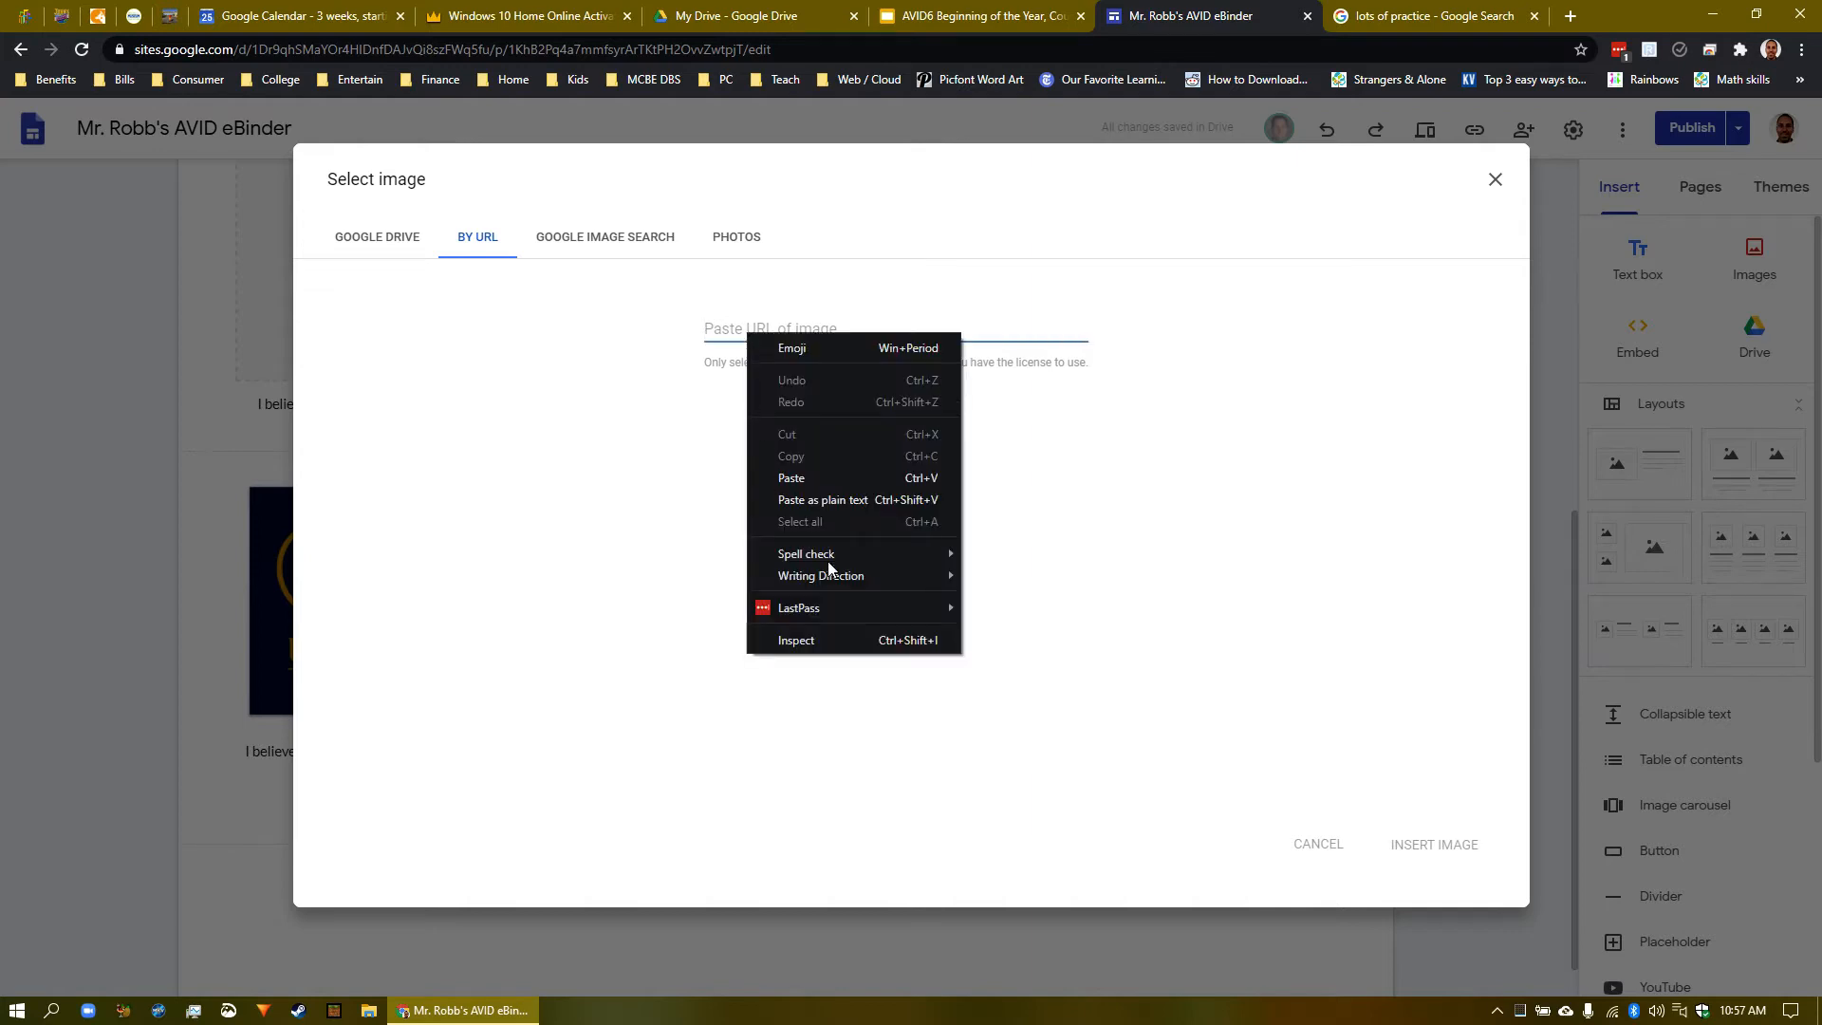
left_click(811, 478)
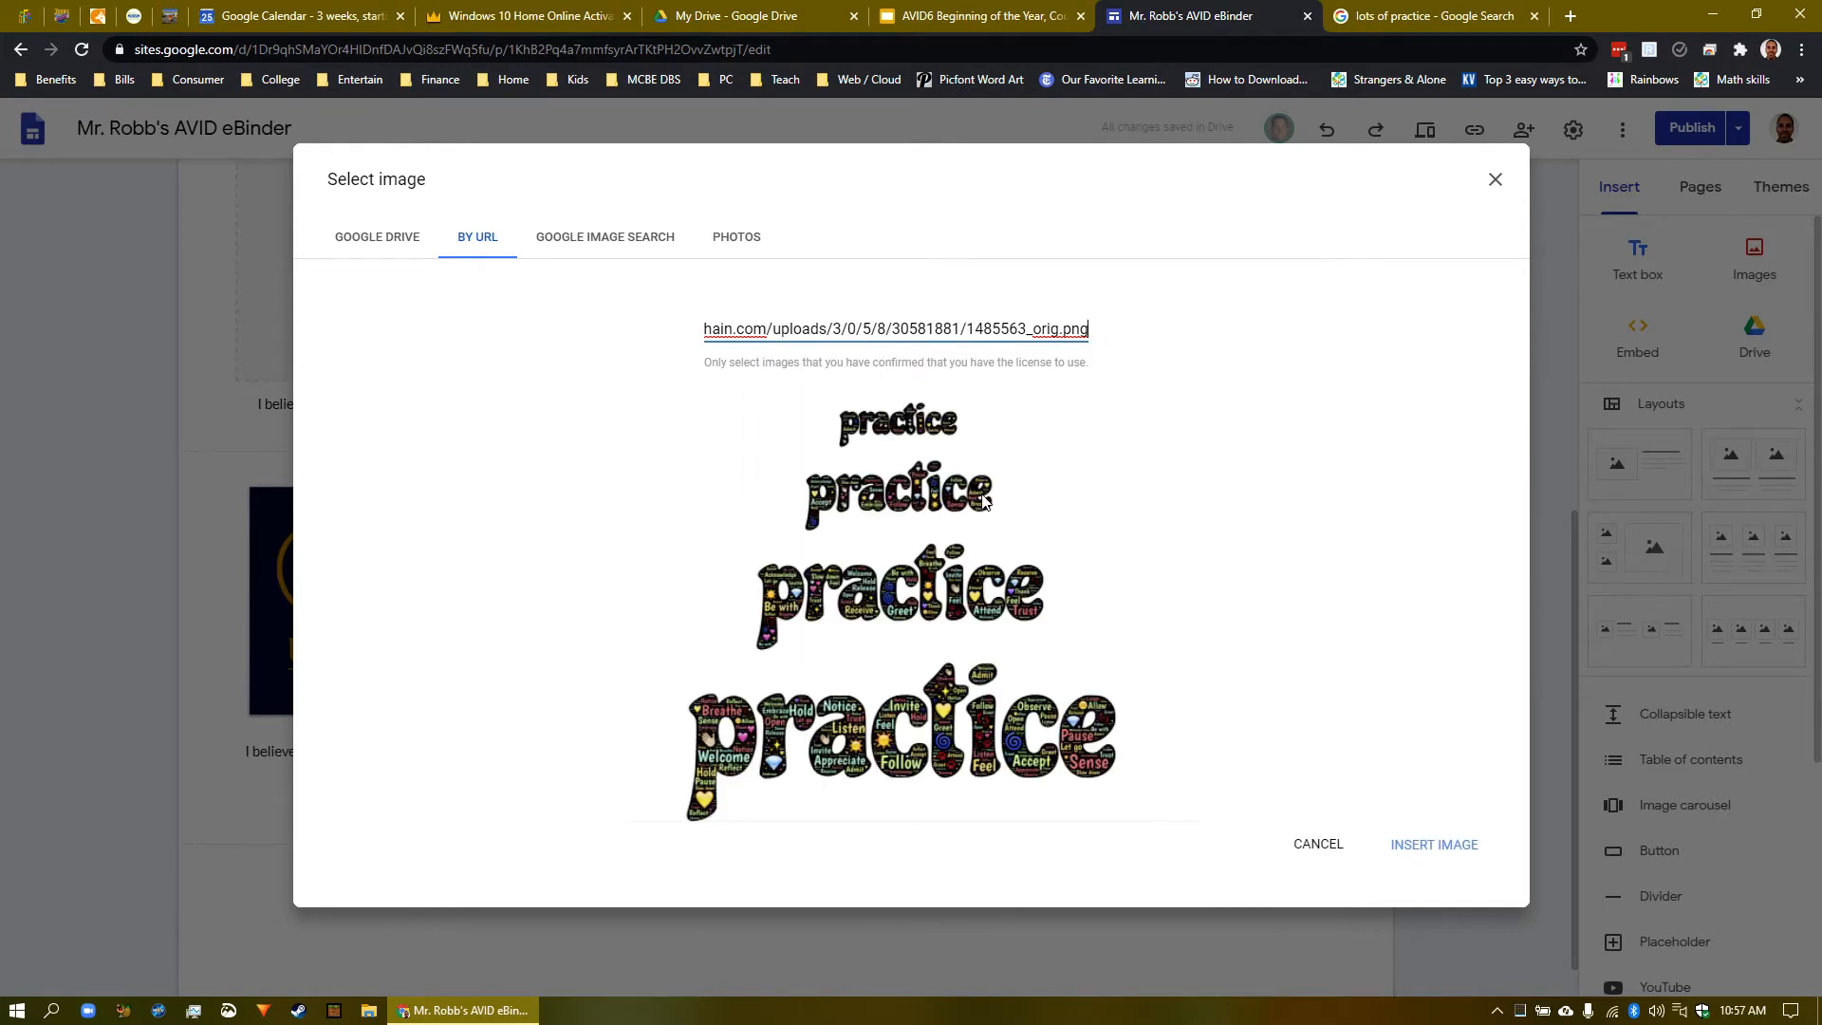
left_click(1458, 859)
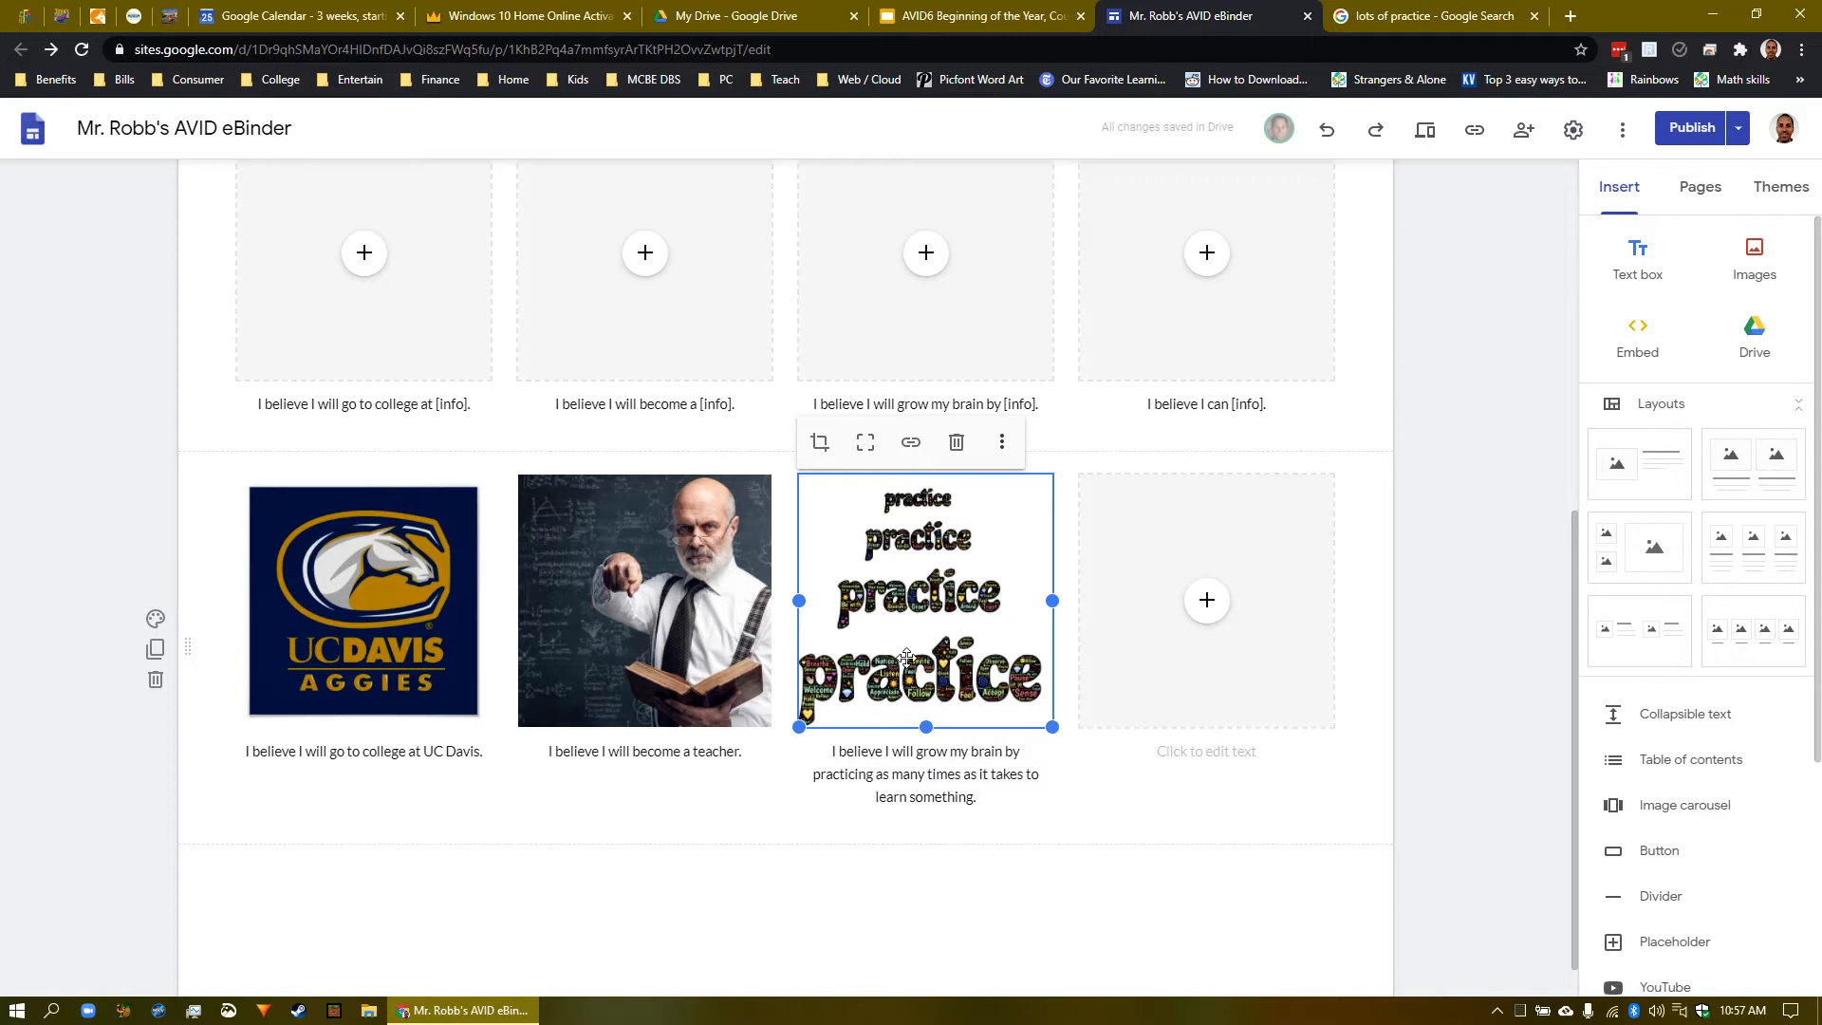
left_click(826, 445)
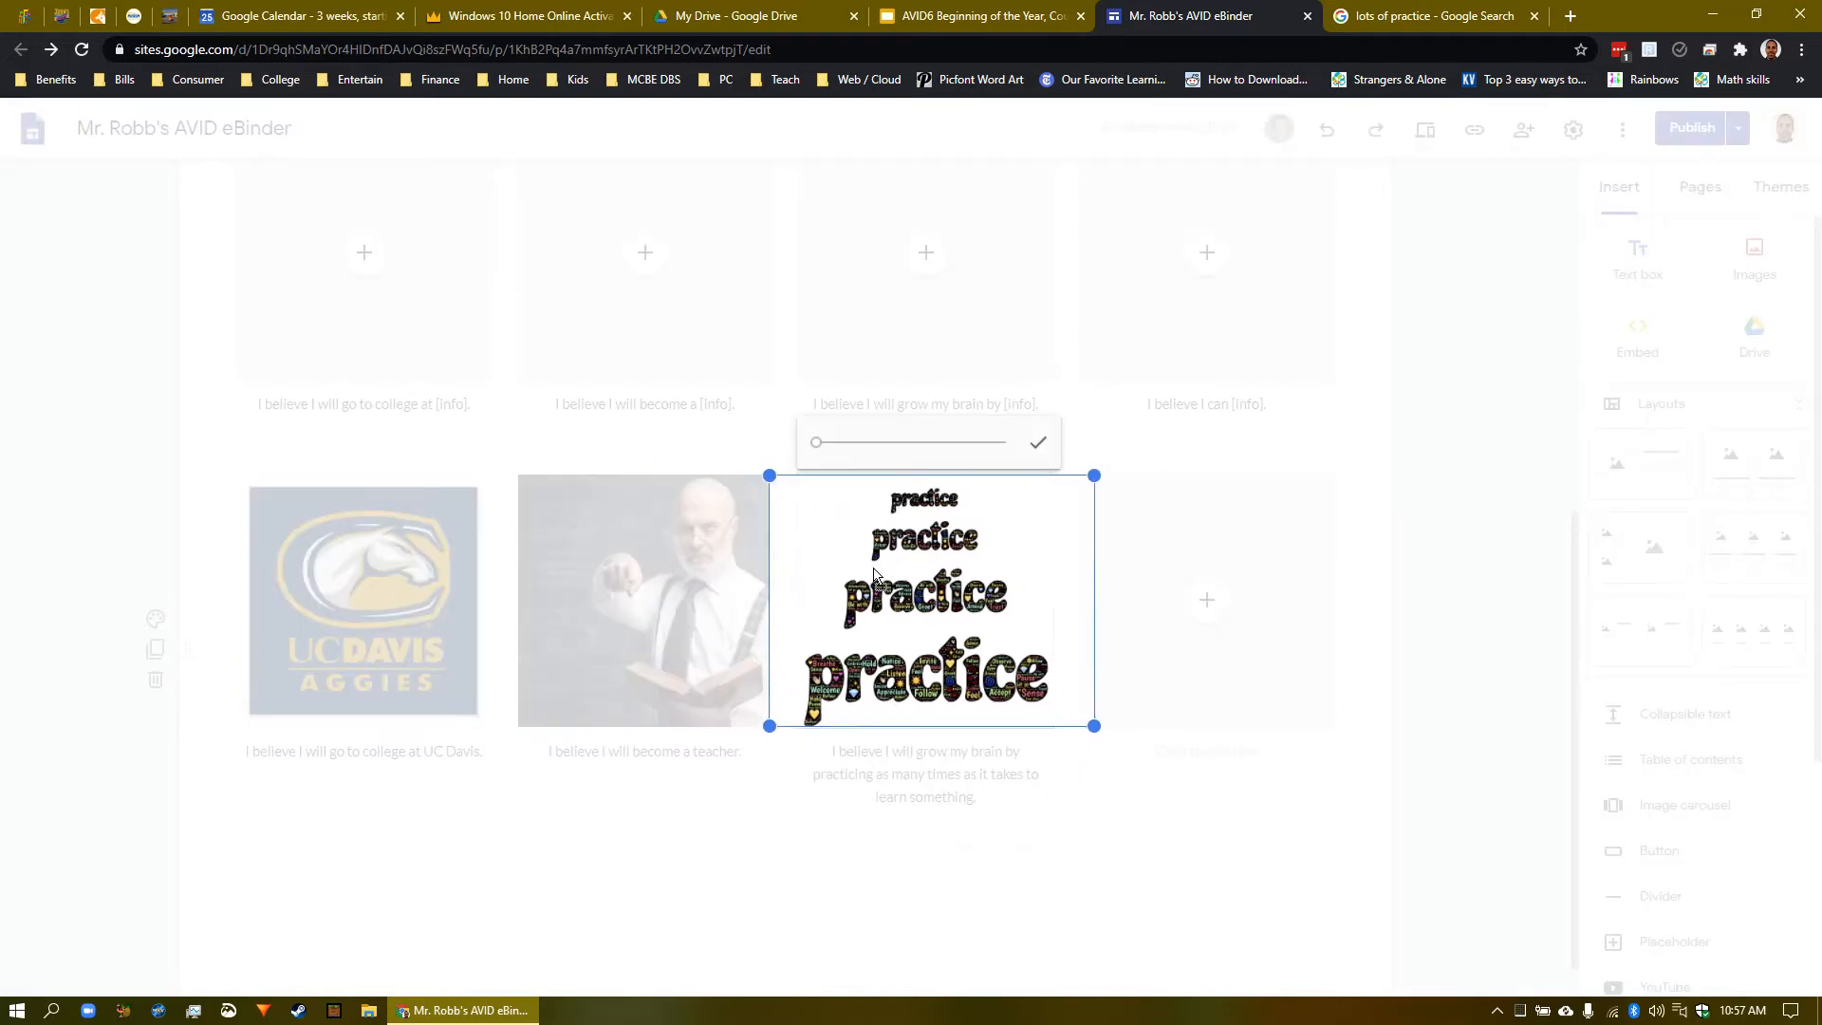
left_click(1041, 443)
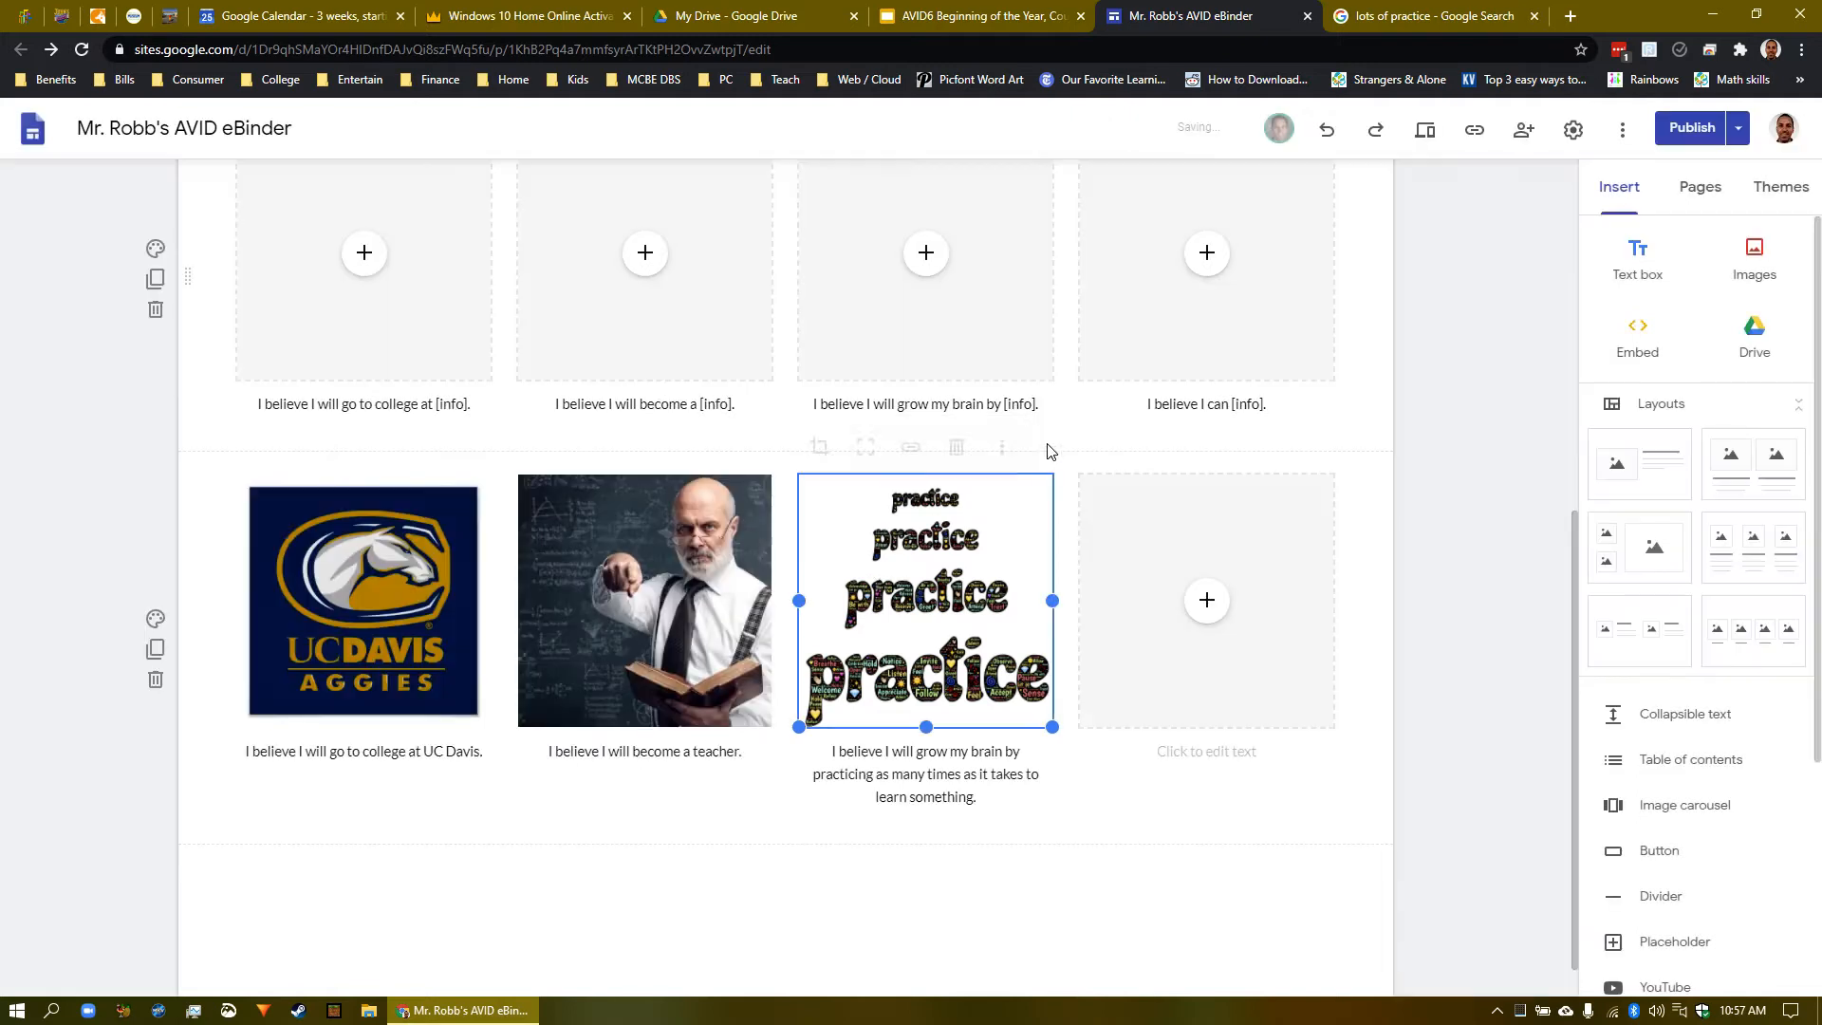
left_click(1107, 837)
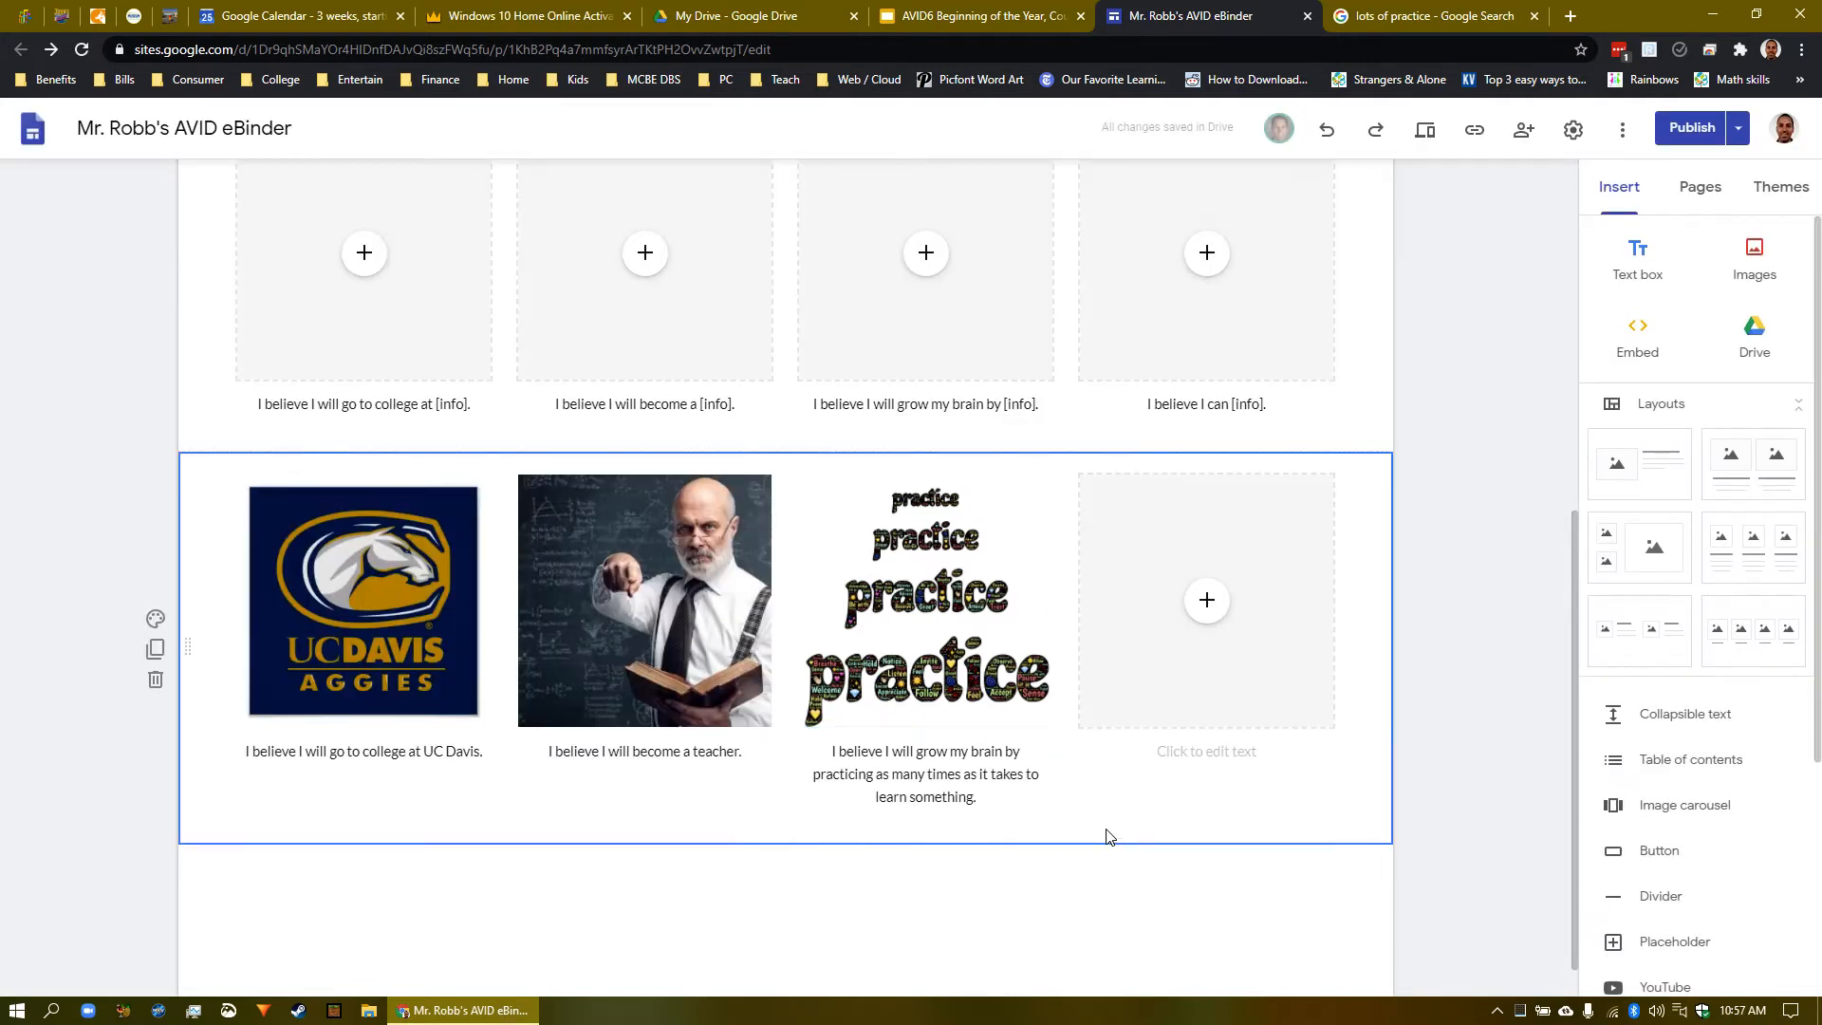
- Type 'I believe I can teach my students 21st century skills, like this eBinder!' as the fourth caption
left_click(1205, 766)
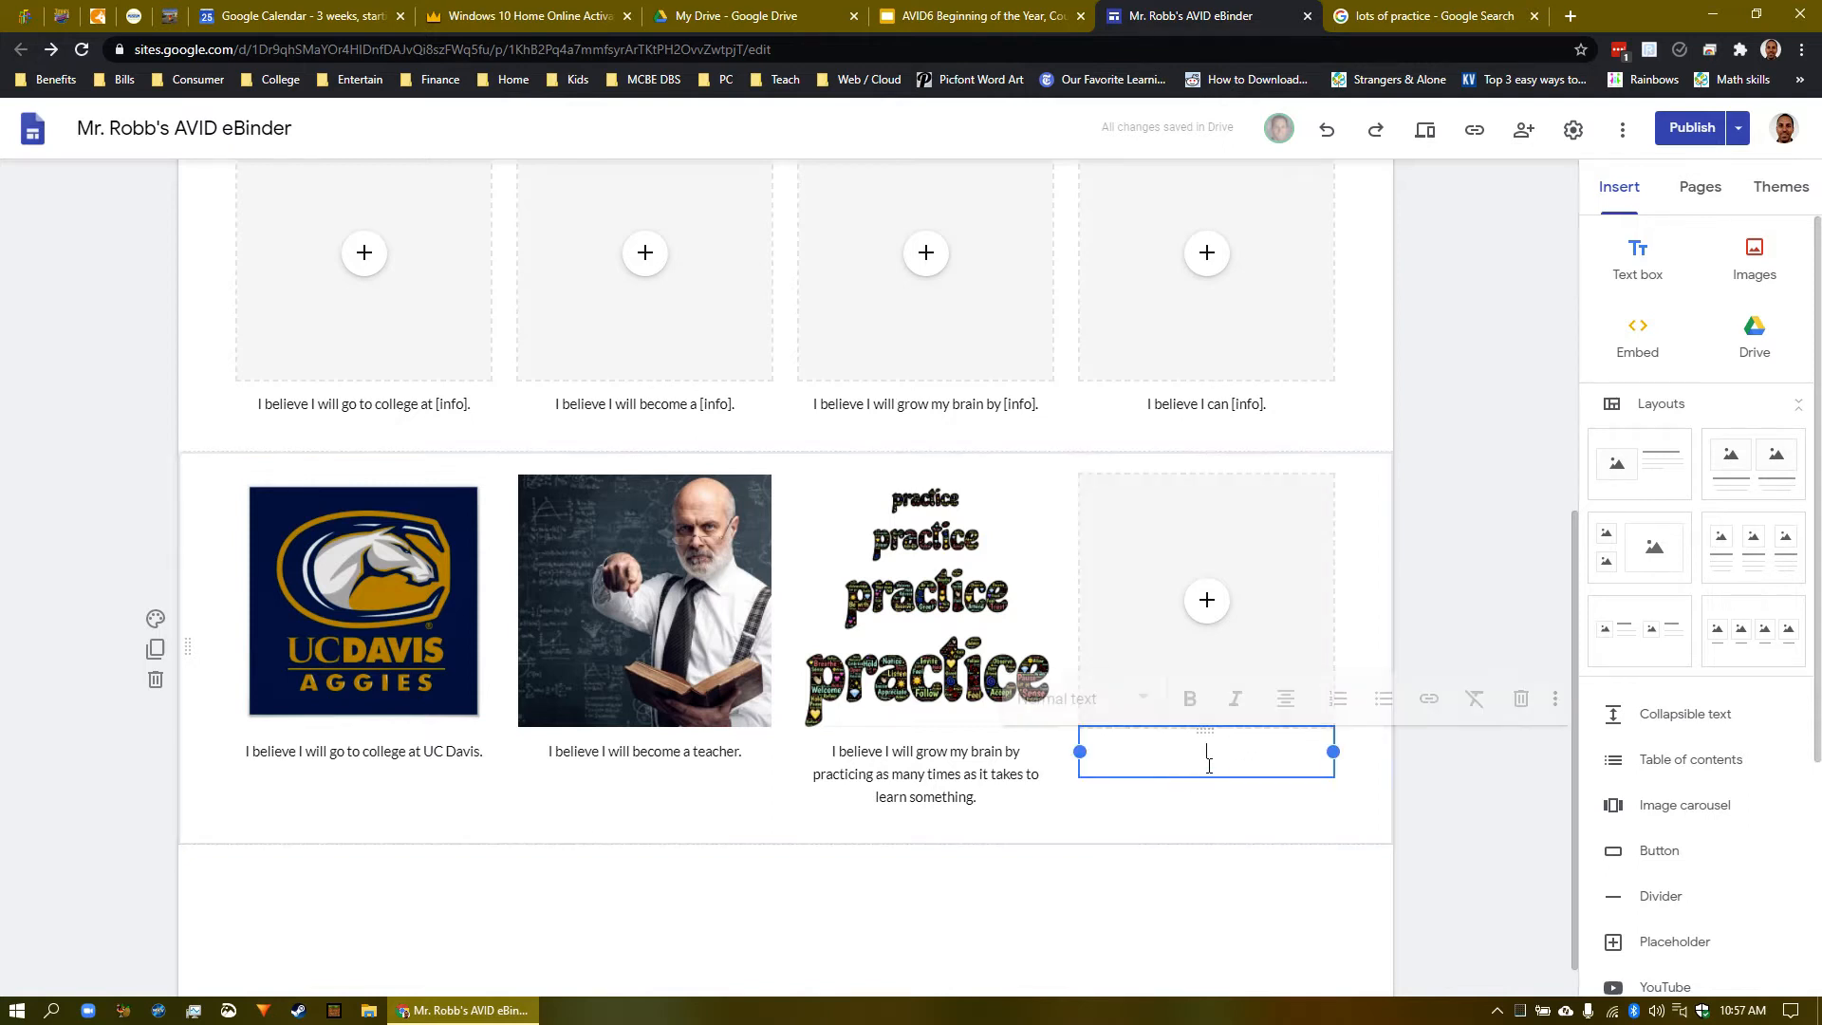
type("I believe I can")
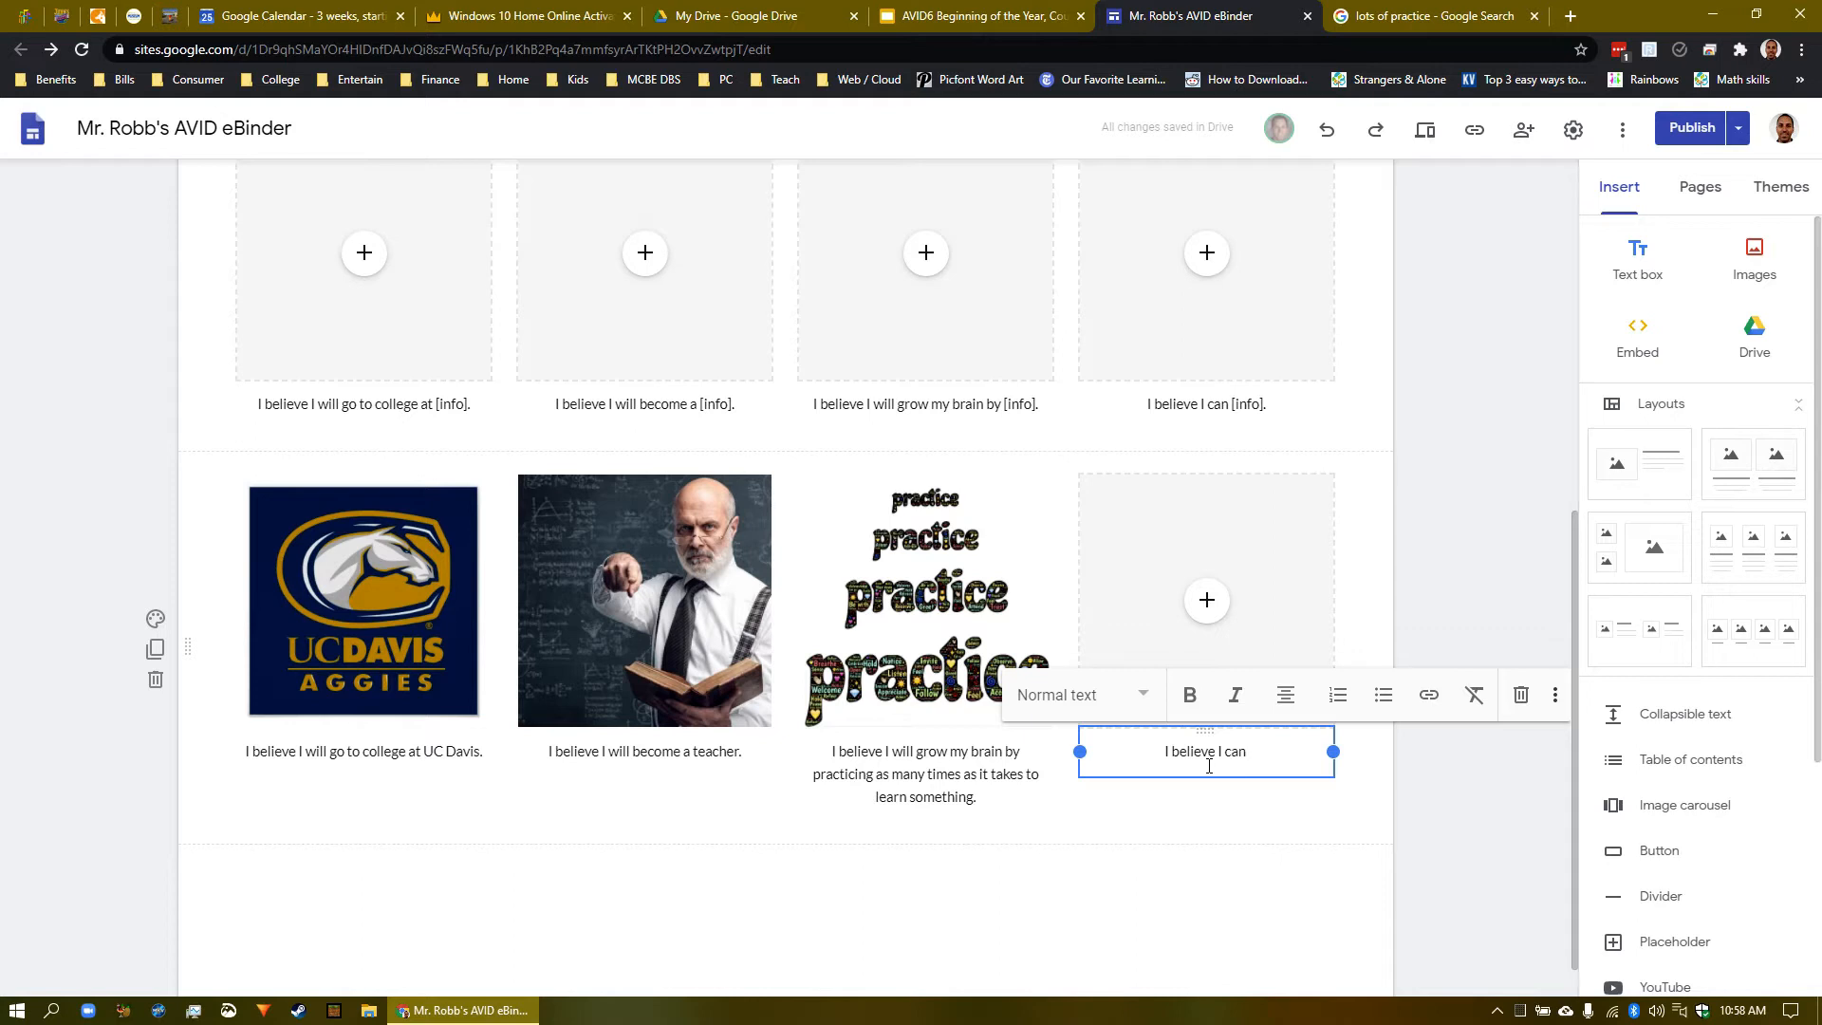
type("teach my students")
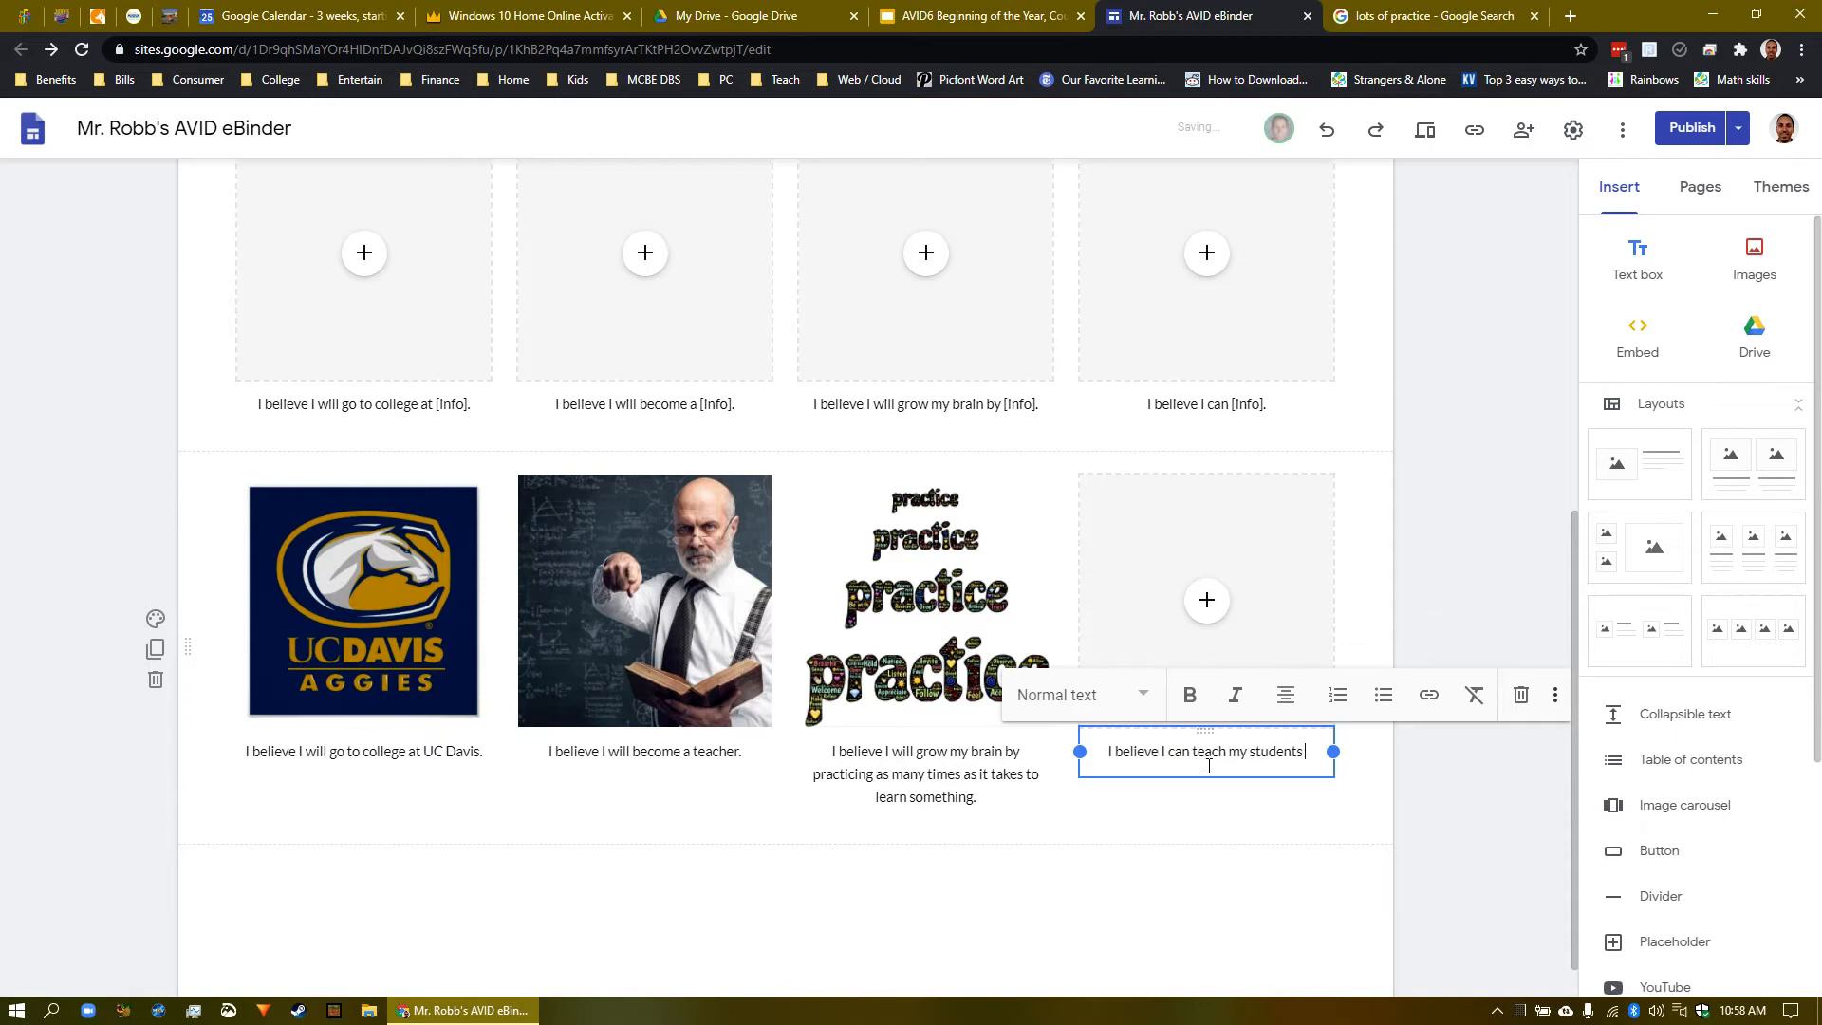
type(" 21st cent")
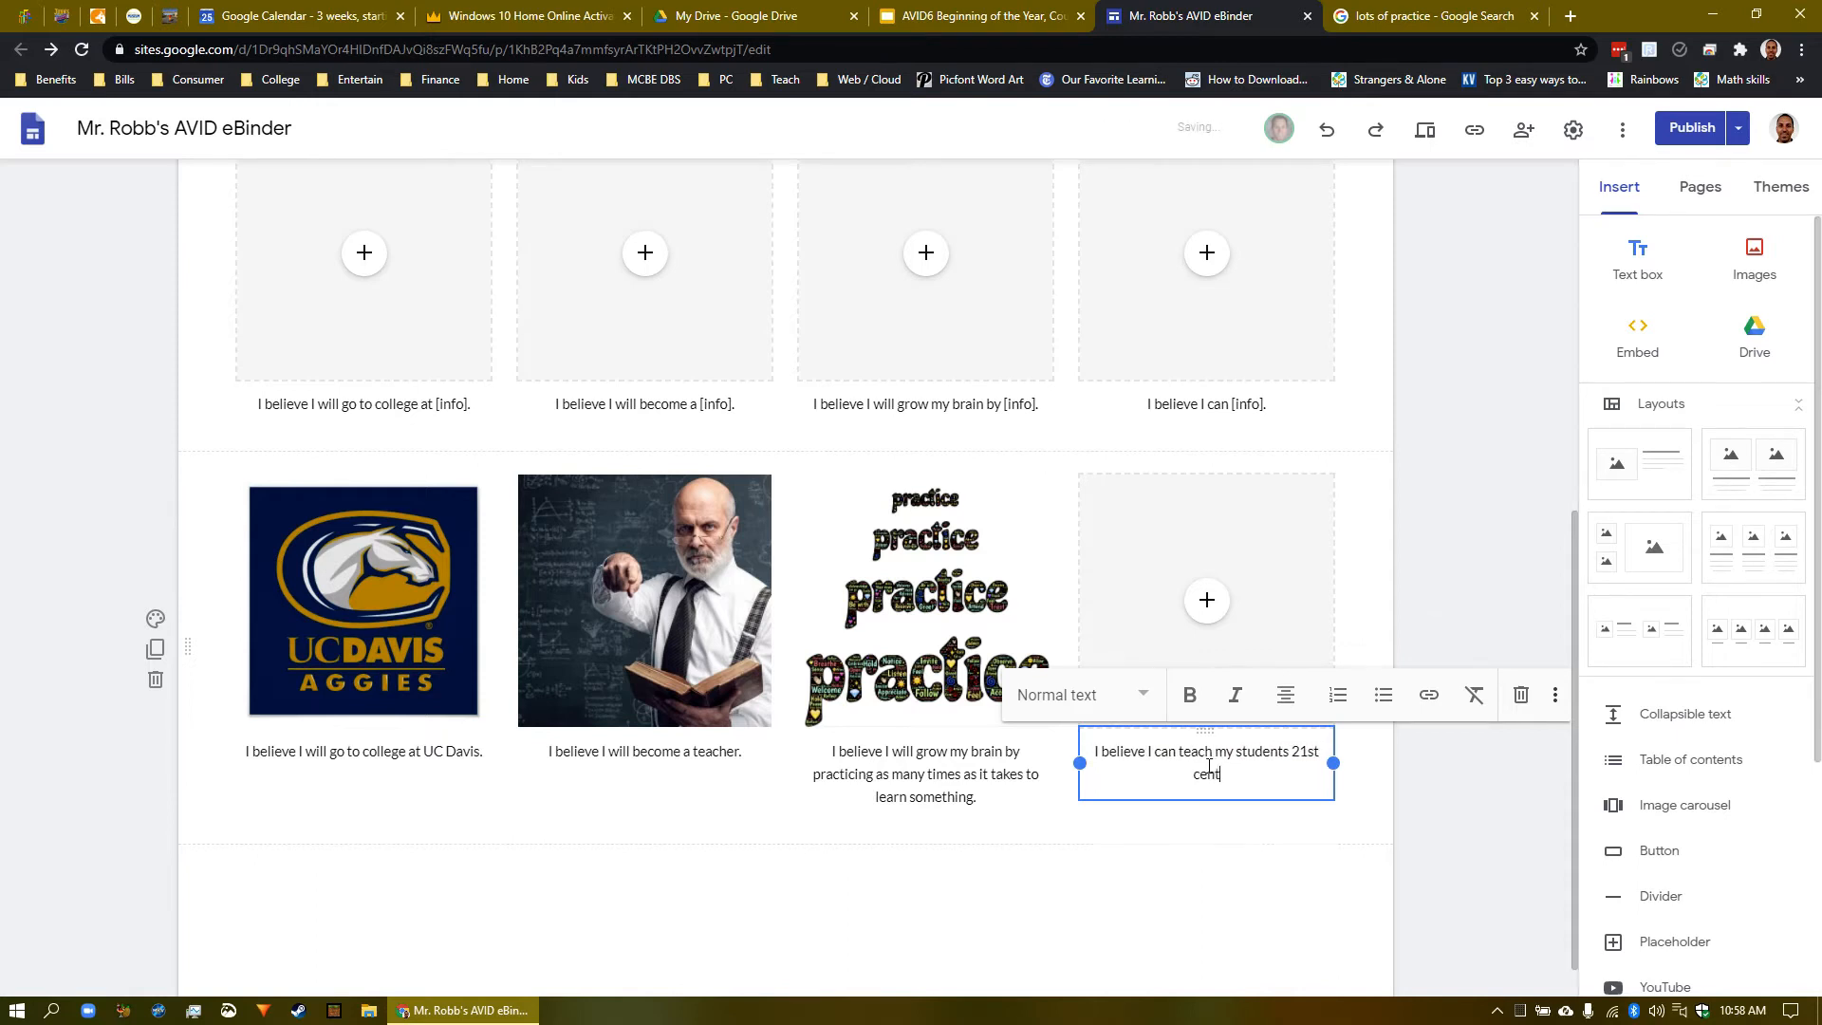
type("ury skills, I")
type("ike this eBinder!")
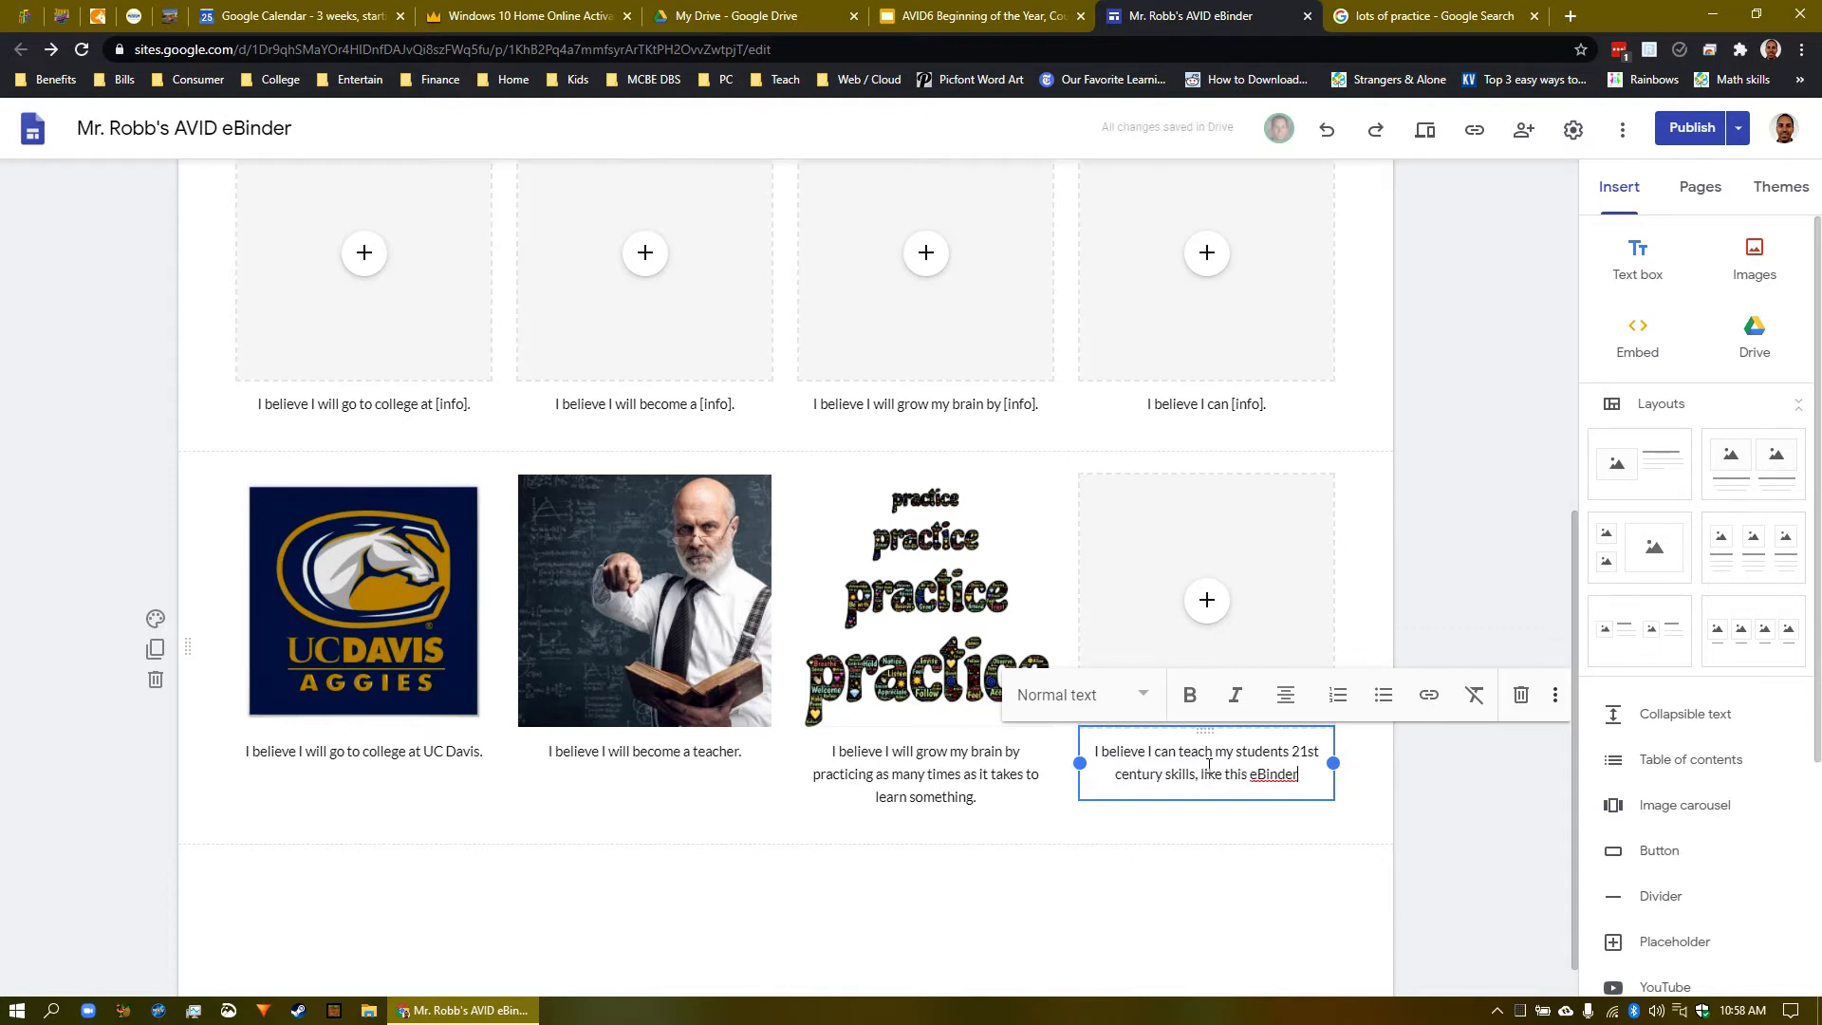
left_click(1368, 598)
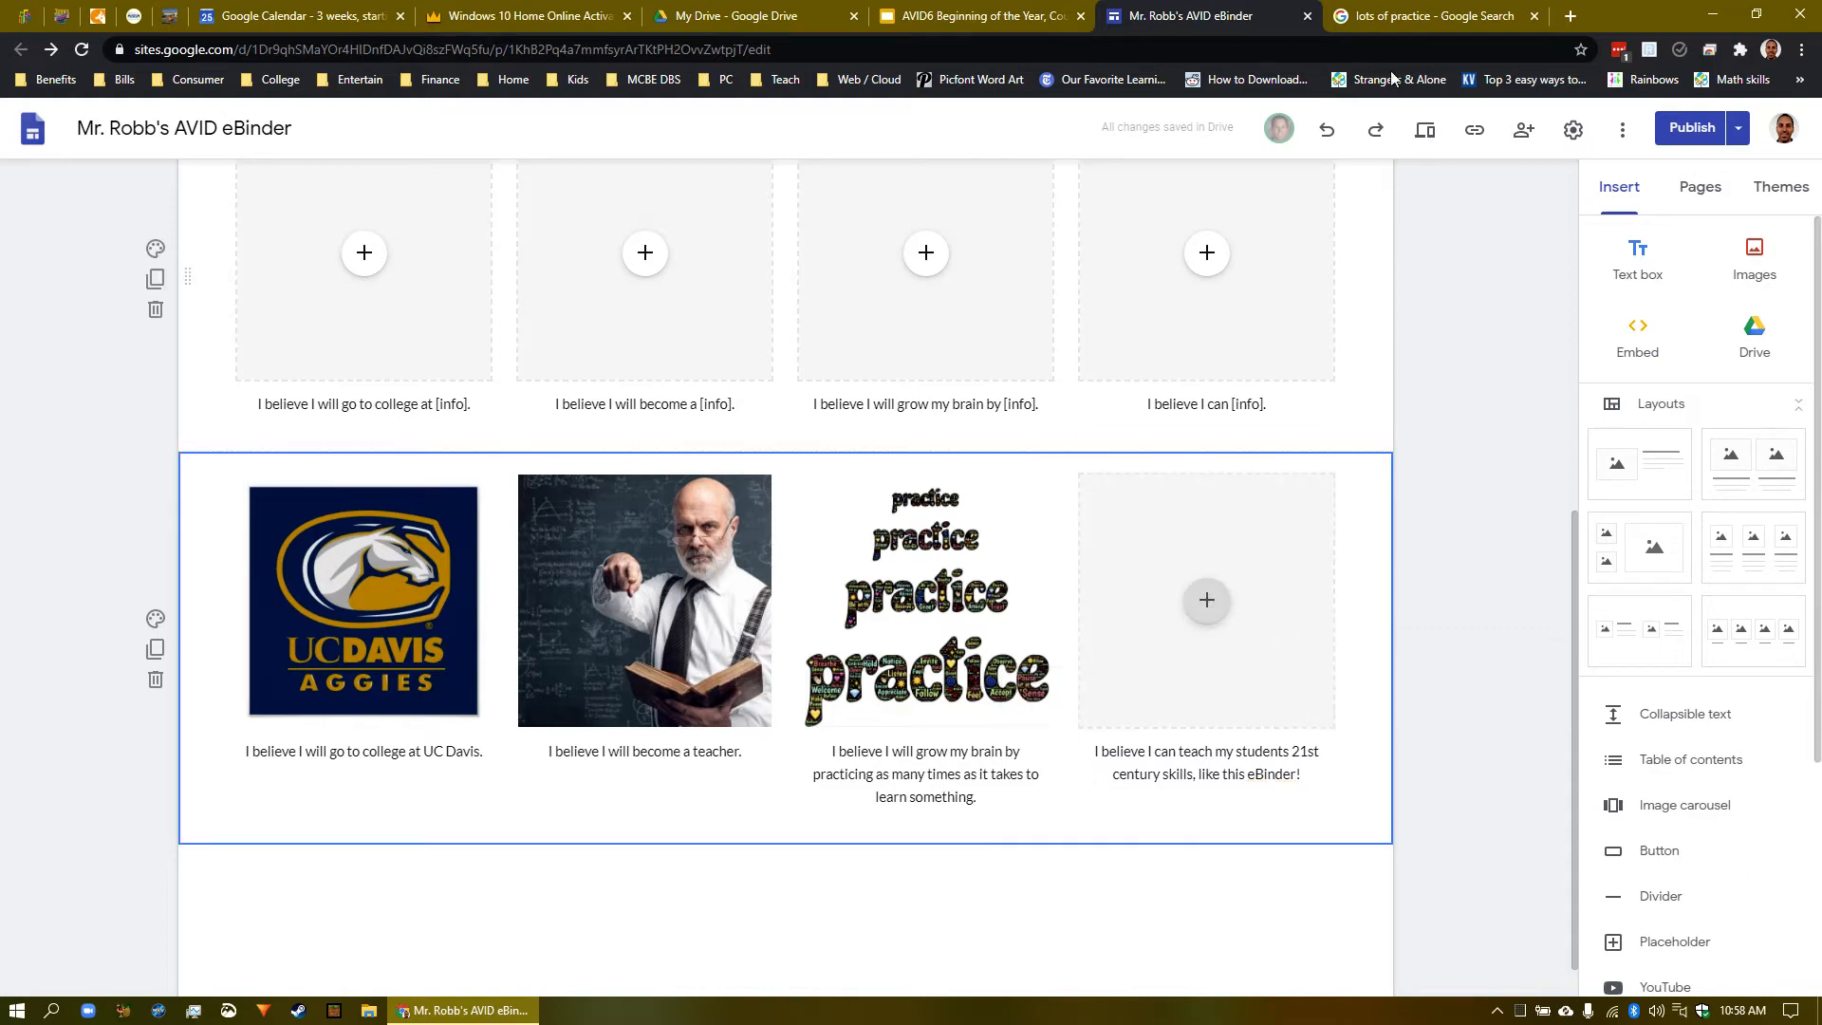
- Replace the 'lots of practice' query with a Google Images search for '21st century skills'
left_click(1443, 21)
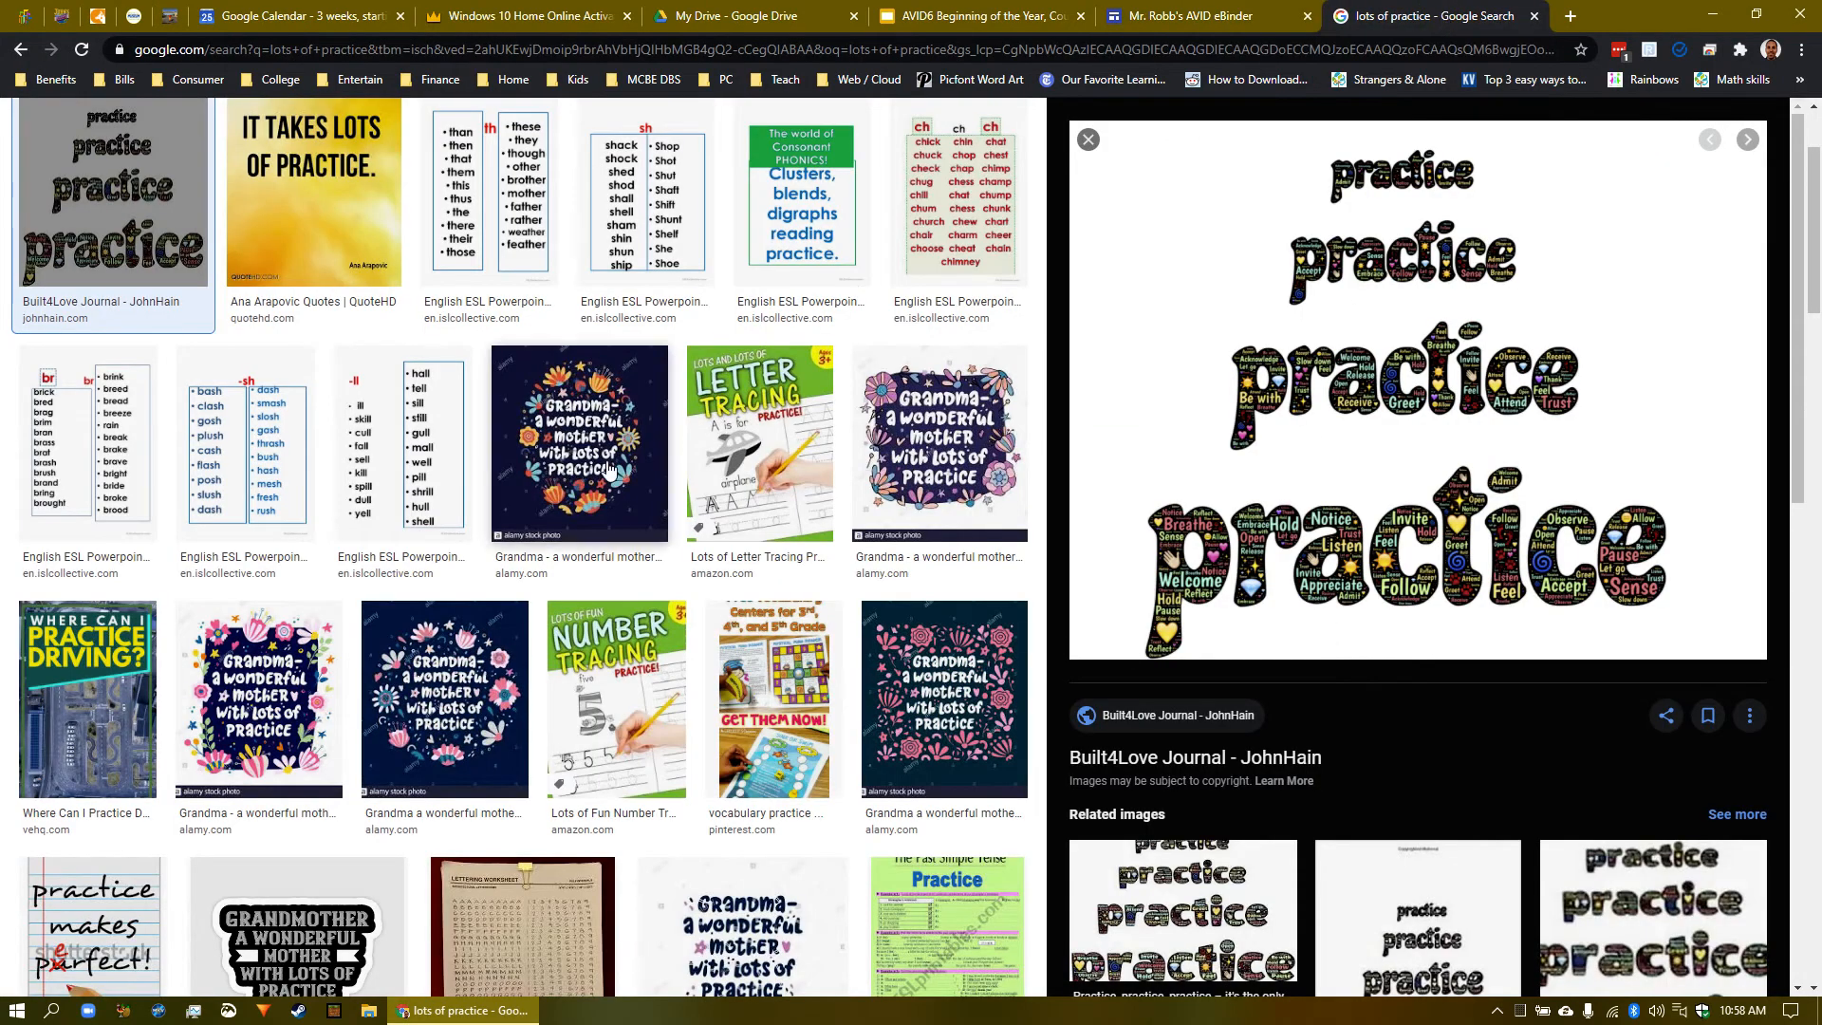
scroll(608, 470, "up", 2)
left_click_drag(286, 141, 159, 142)
key("BackSpace")
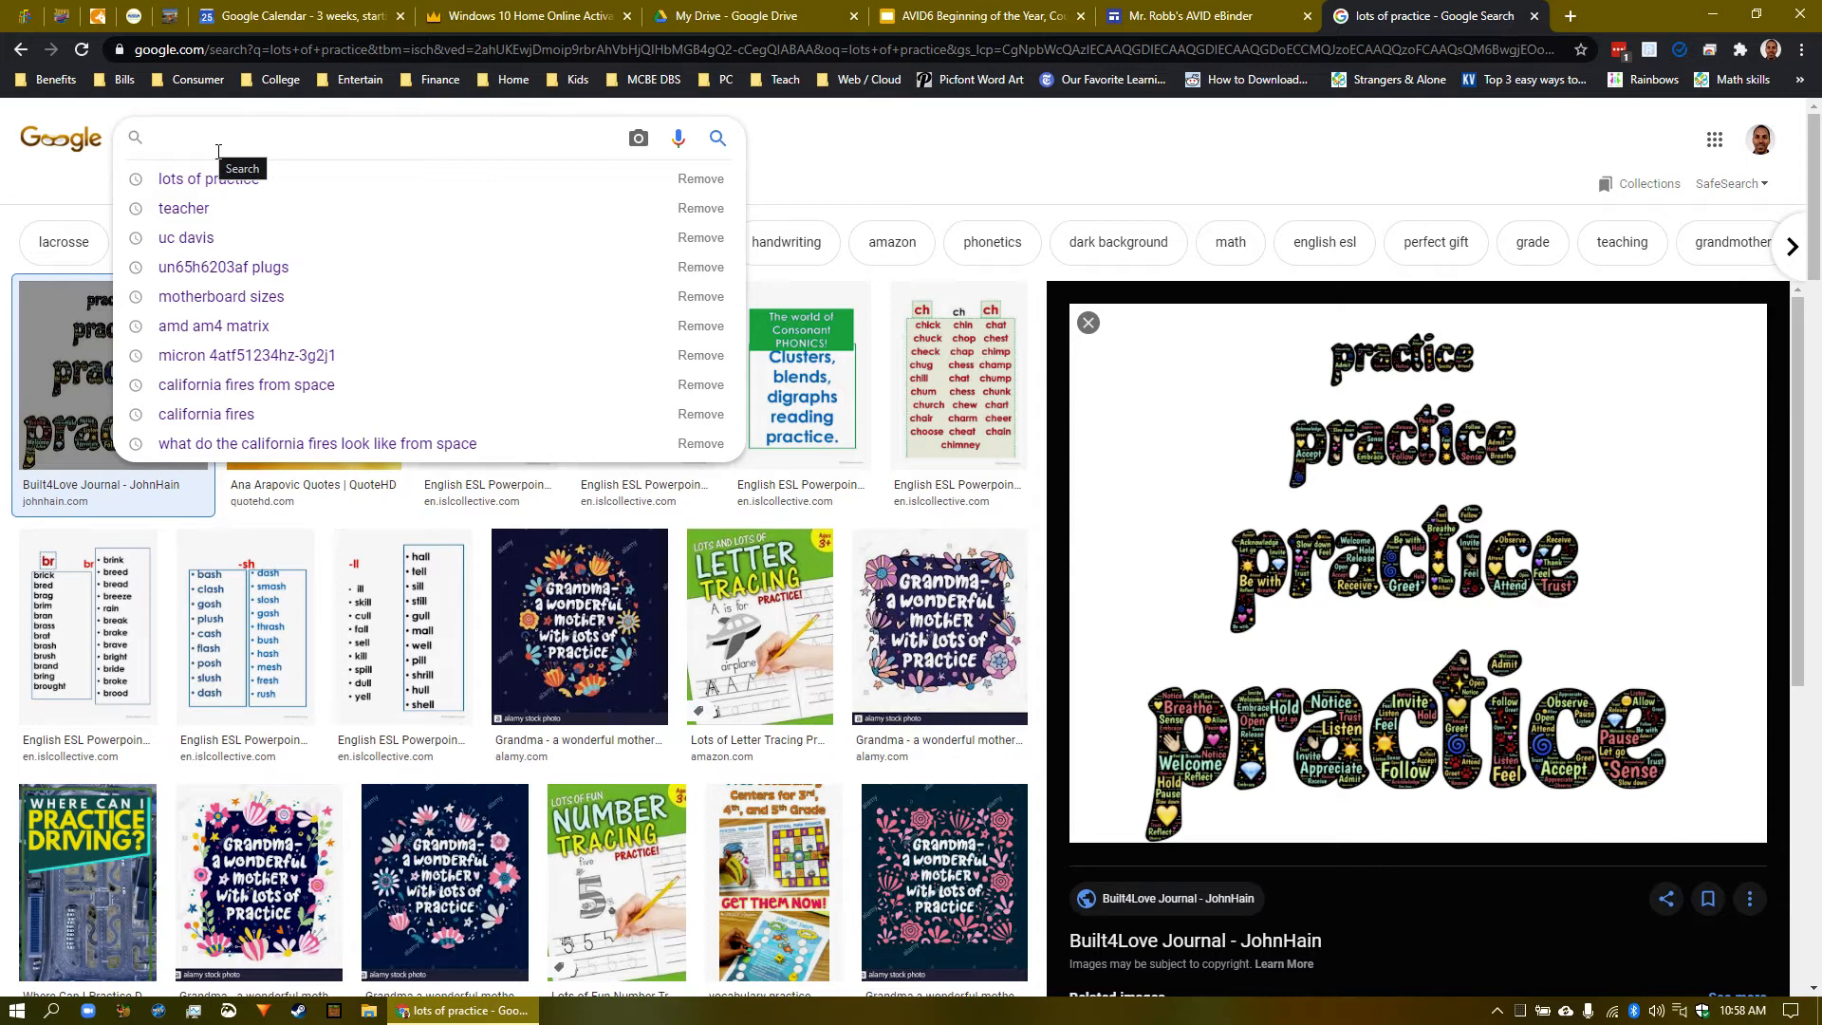
type("21st cent")
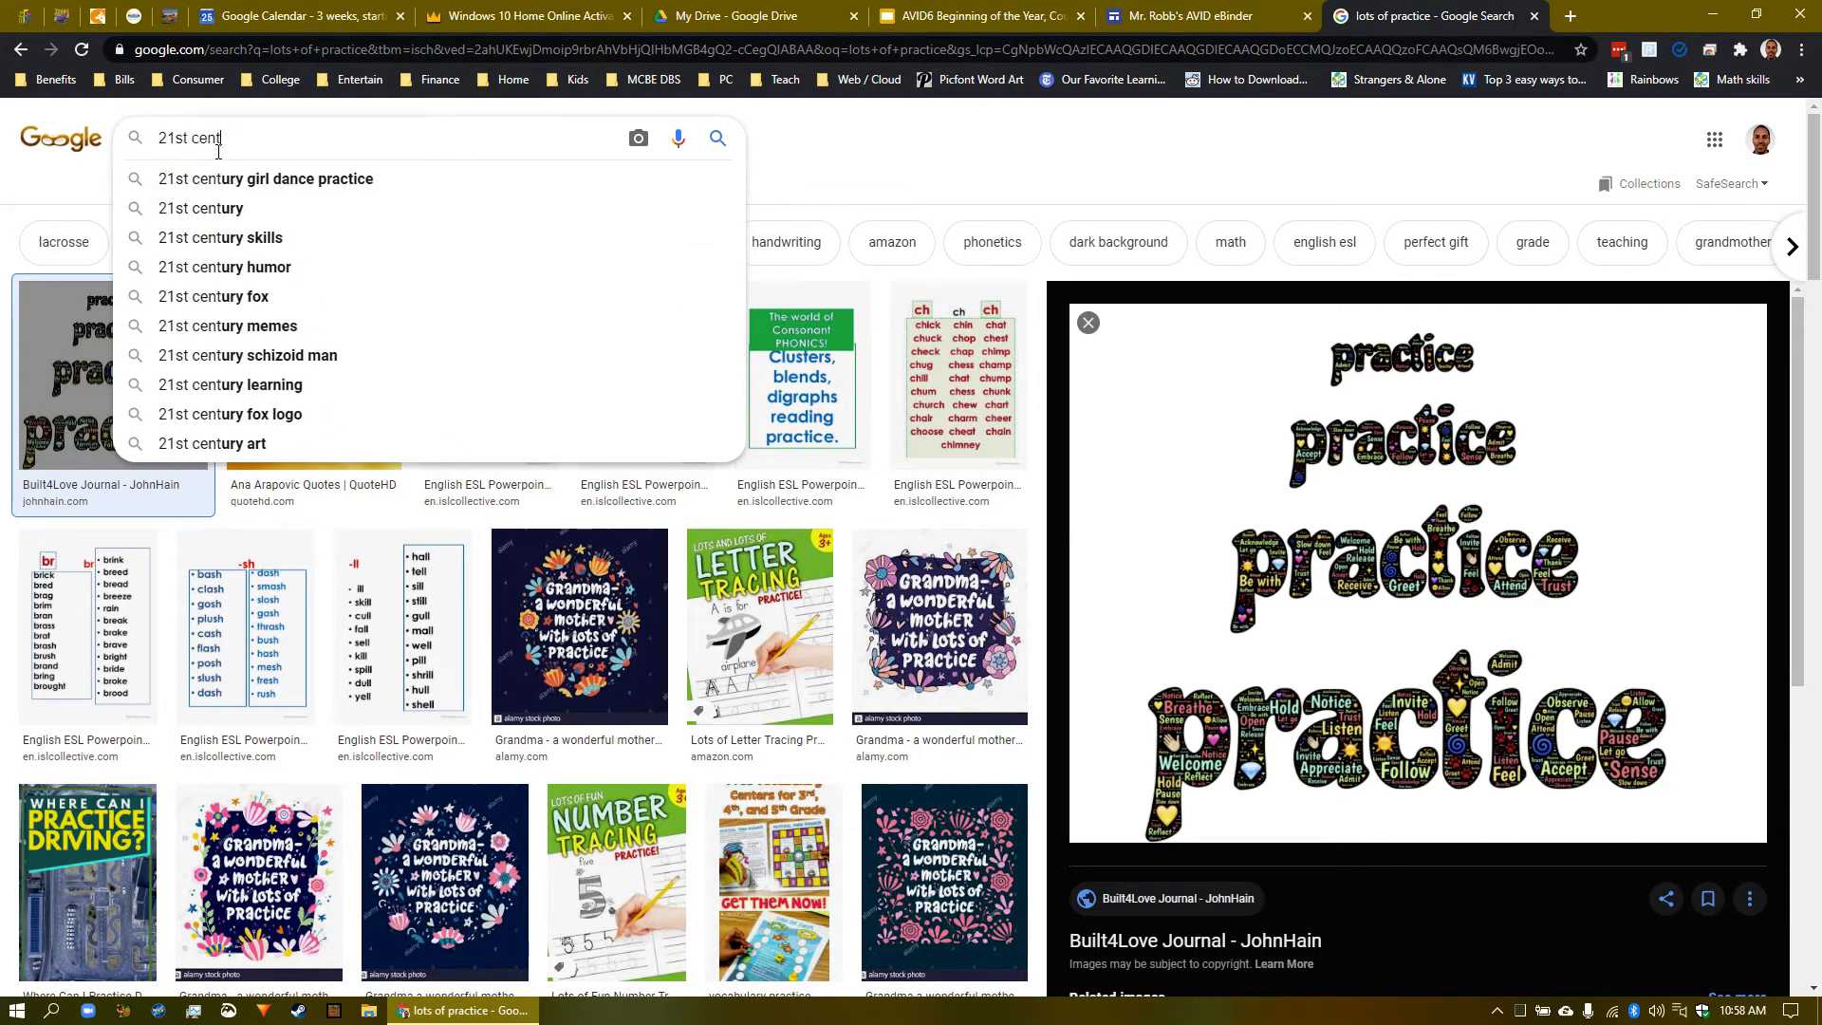
type("ury skills")
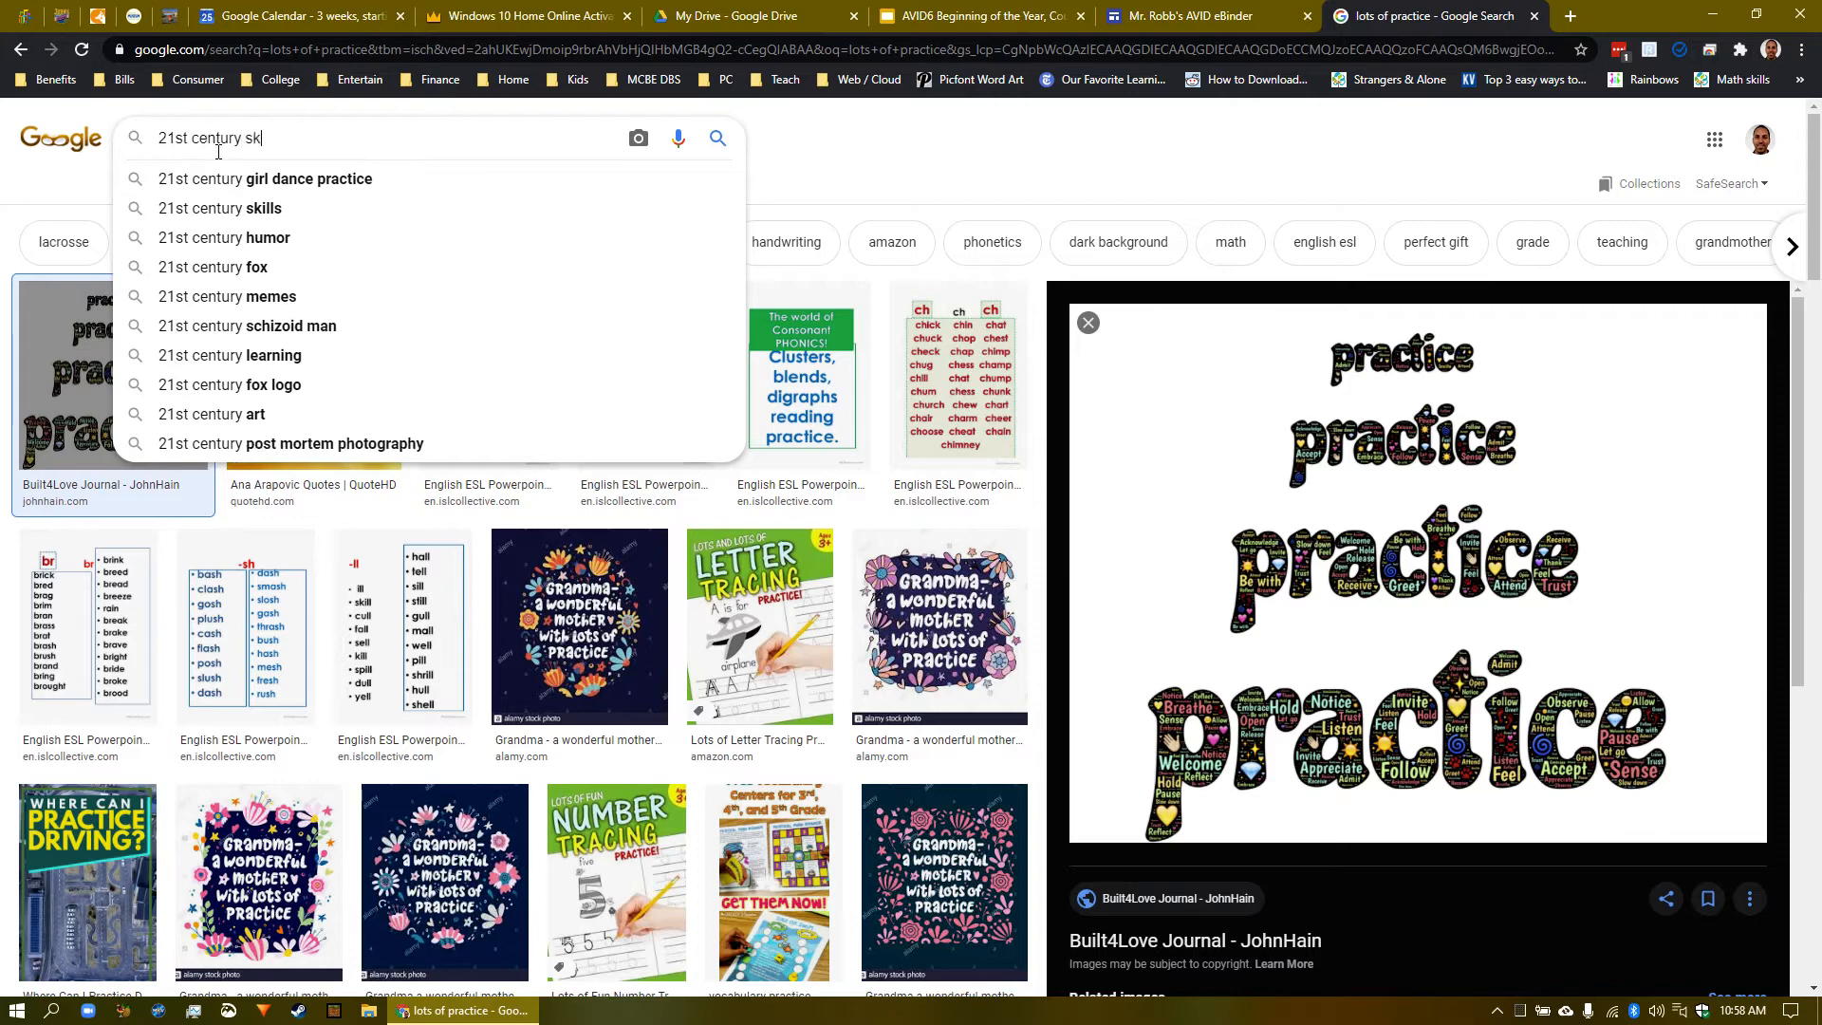
key("Return")
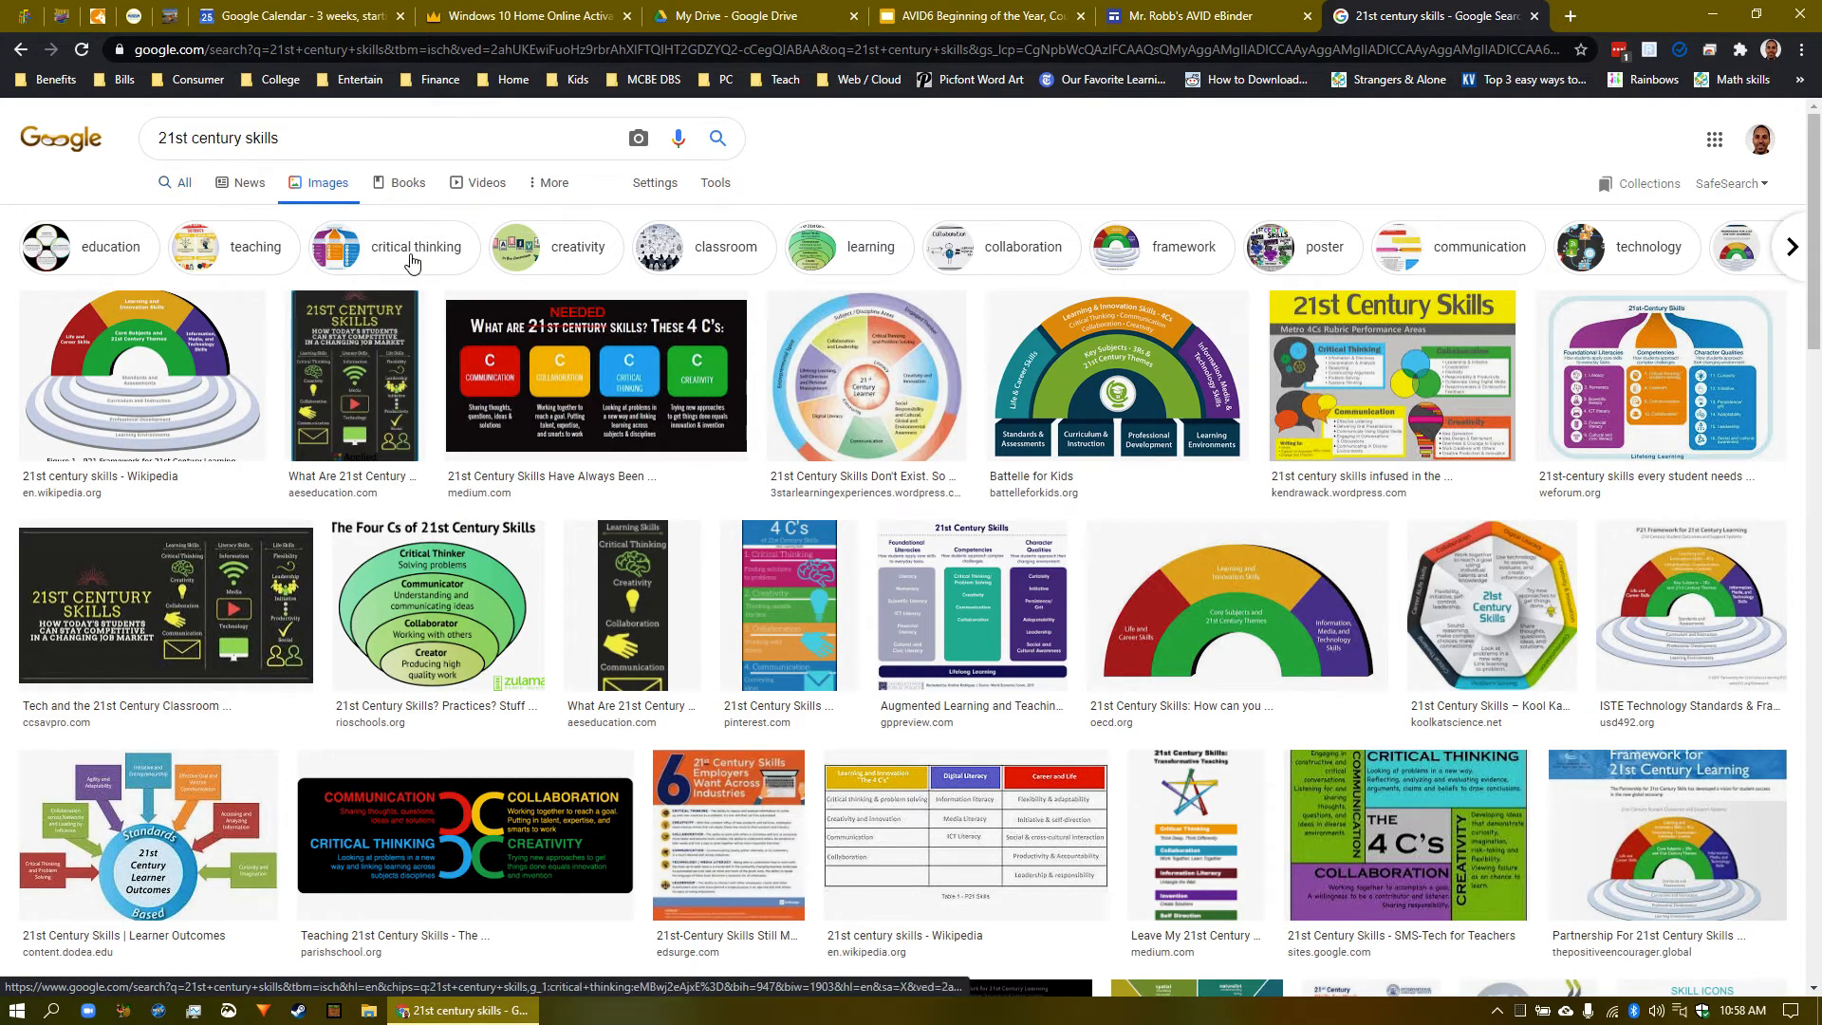
- Browse the 21st century skills infographic results and select the query for replacement
scroll(477, 277, "down", 5)
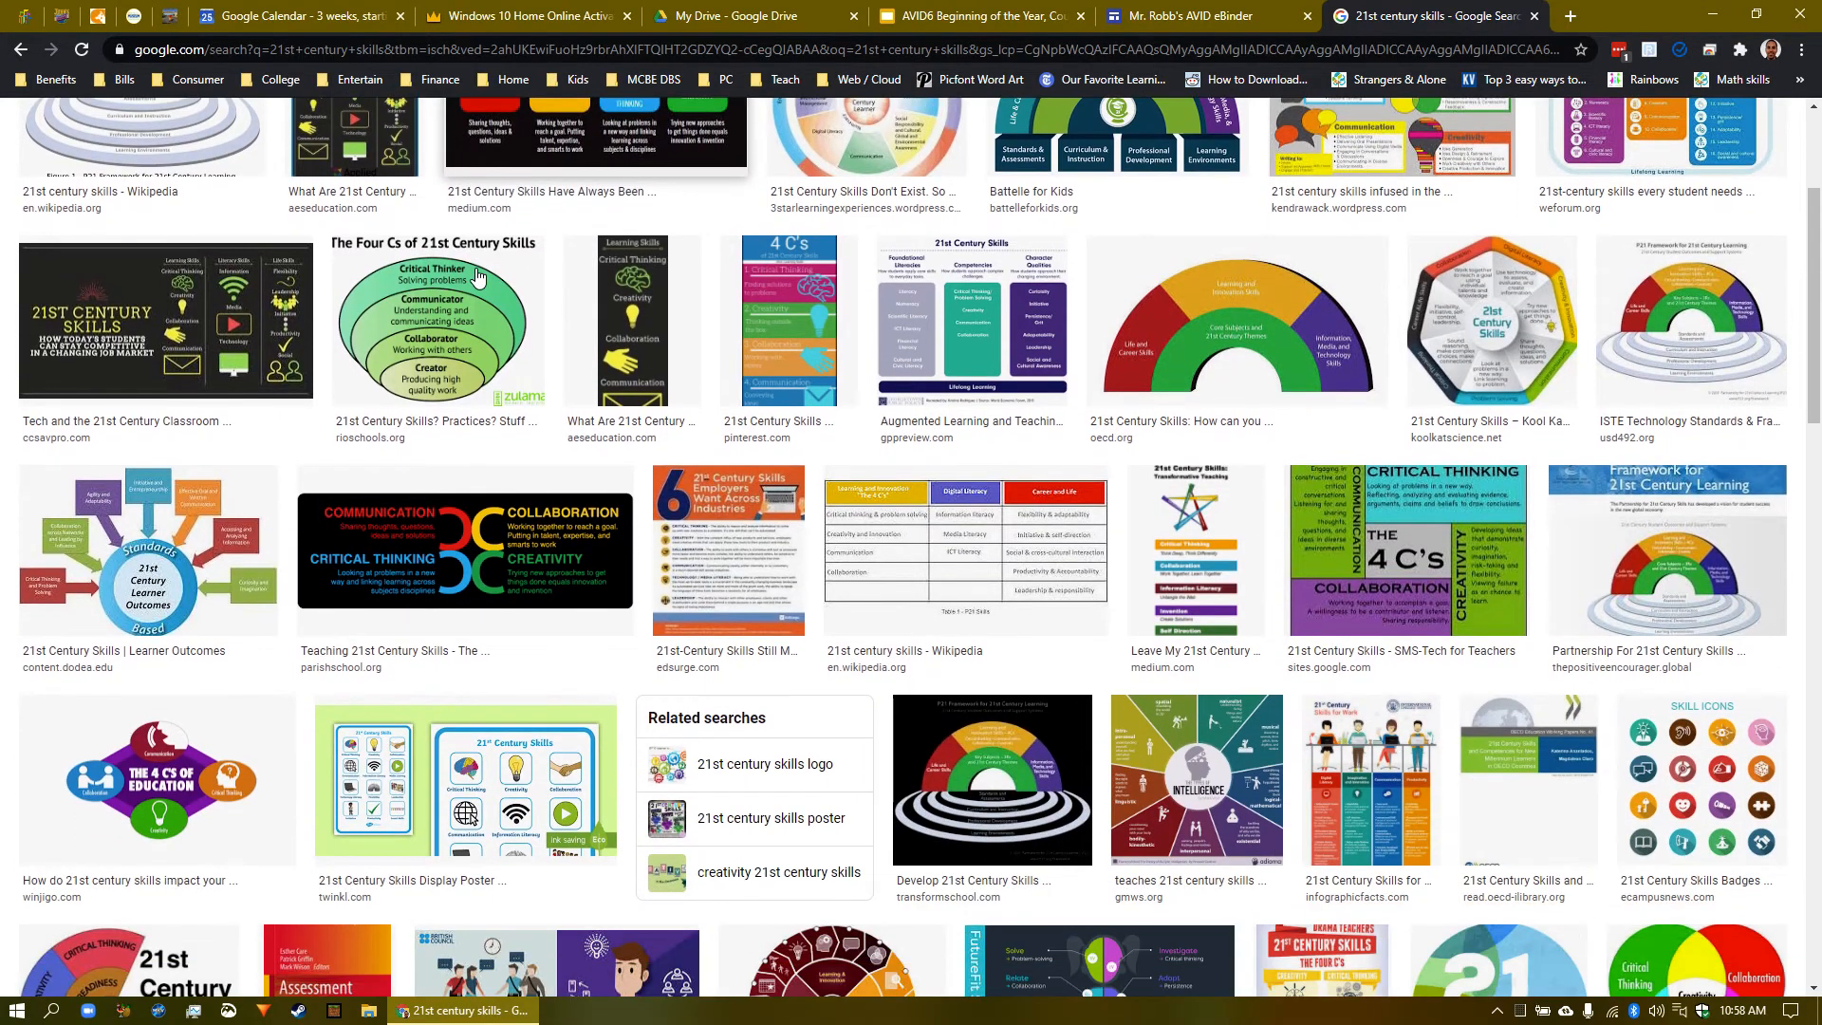
scroll(477, 277, "down", 1)
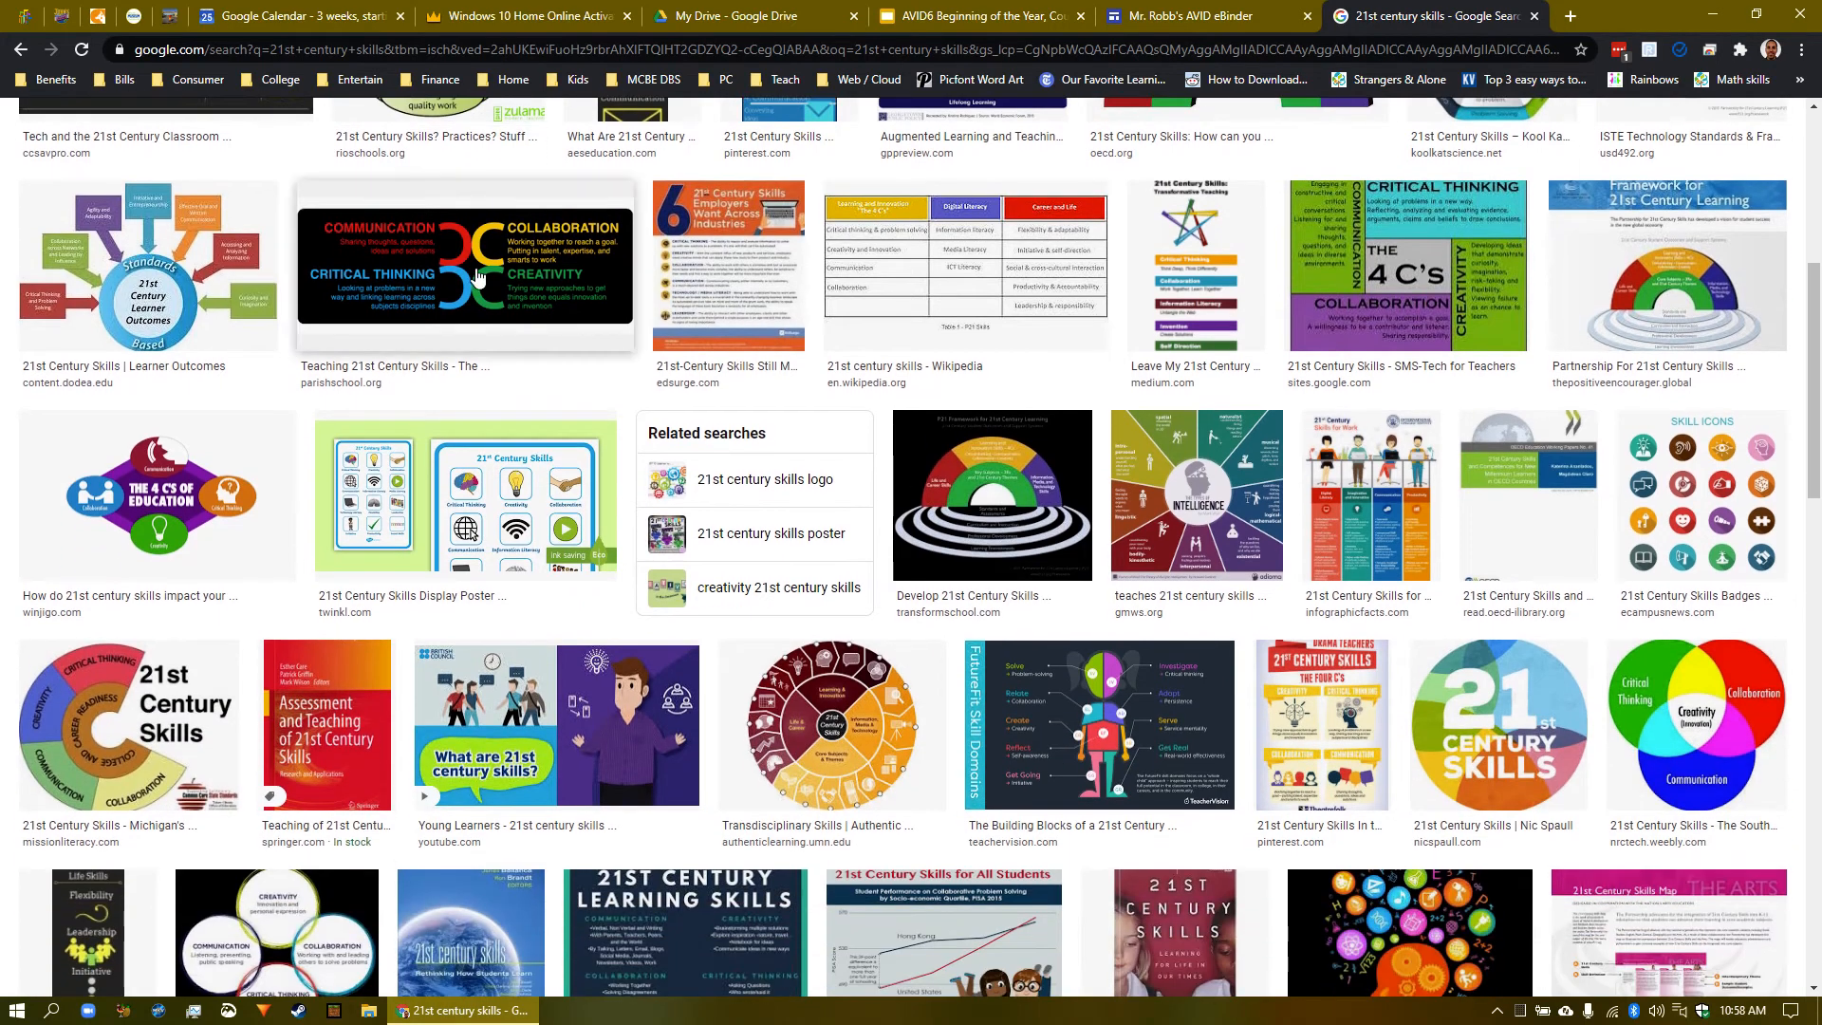
scroll(477, 277, "down", 1)
scroll(477, 277, "down", 4)
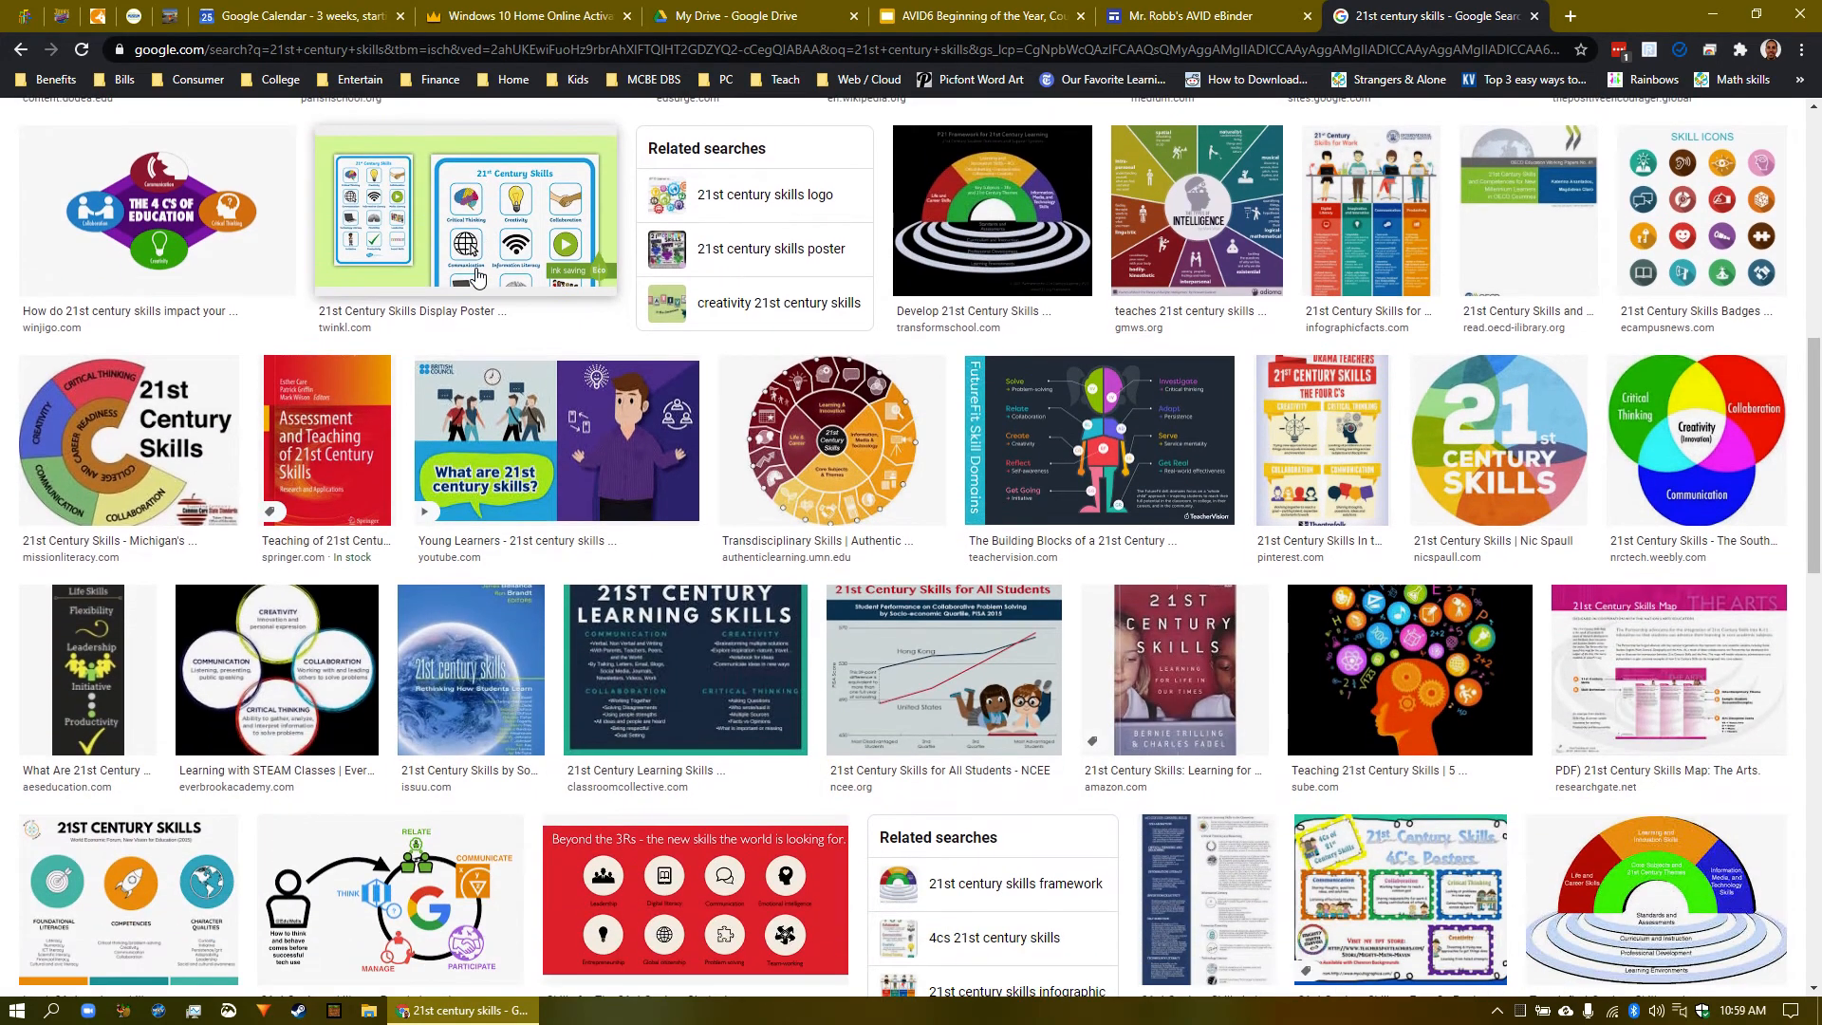
scroll(478, 277, "up", 15)
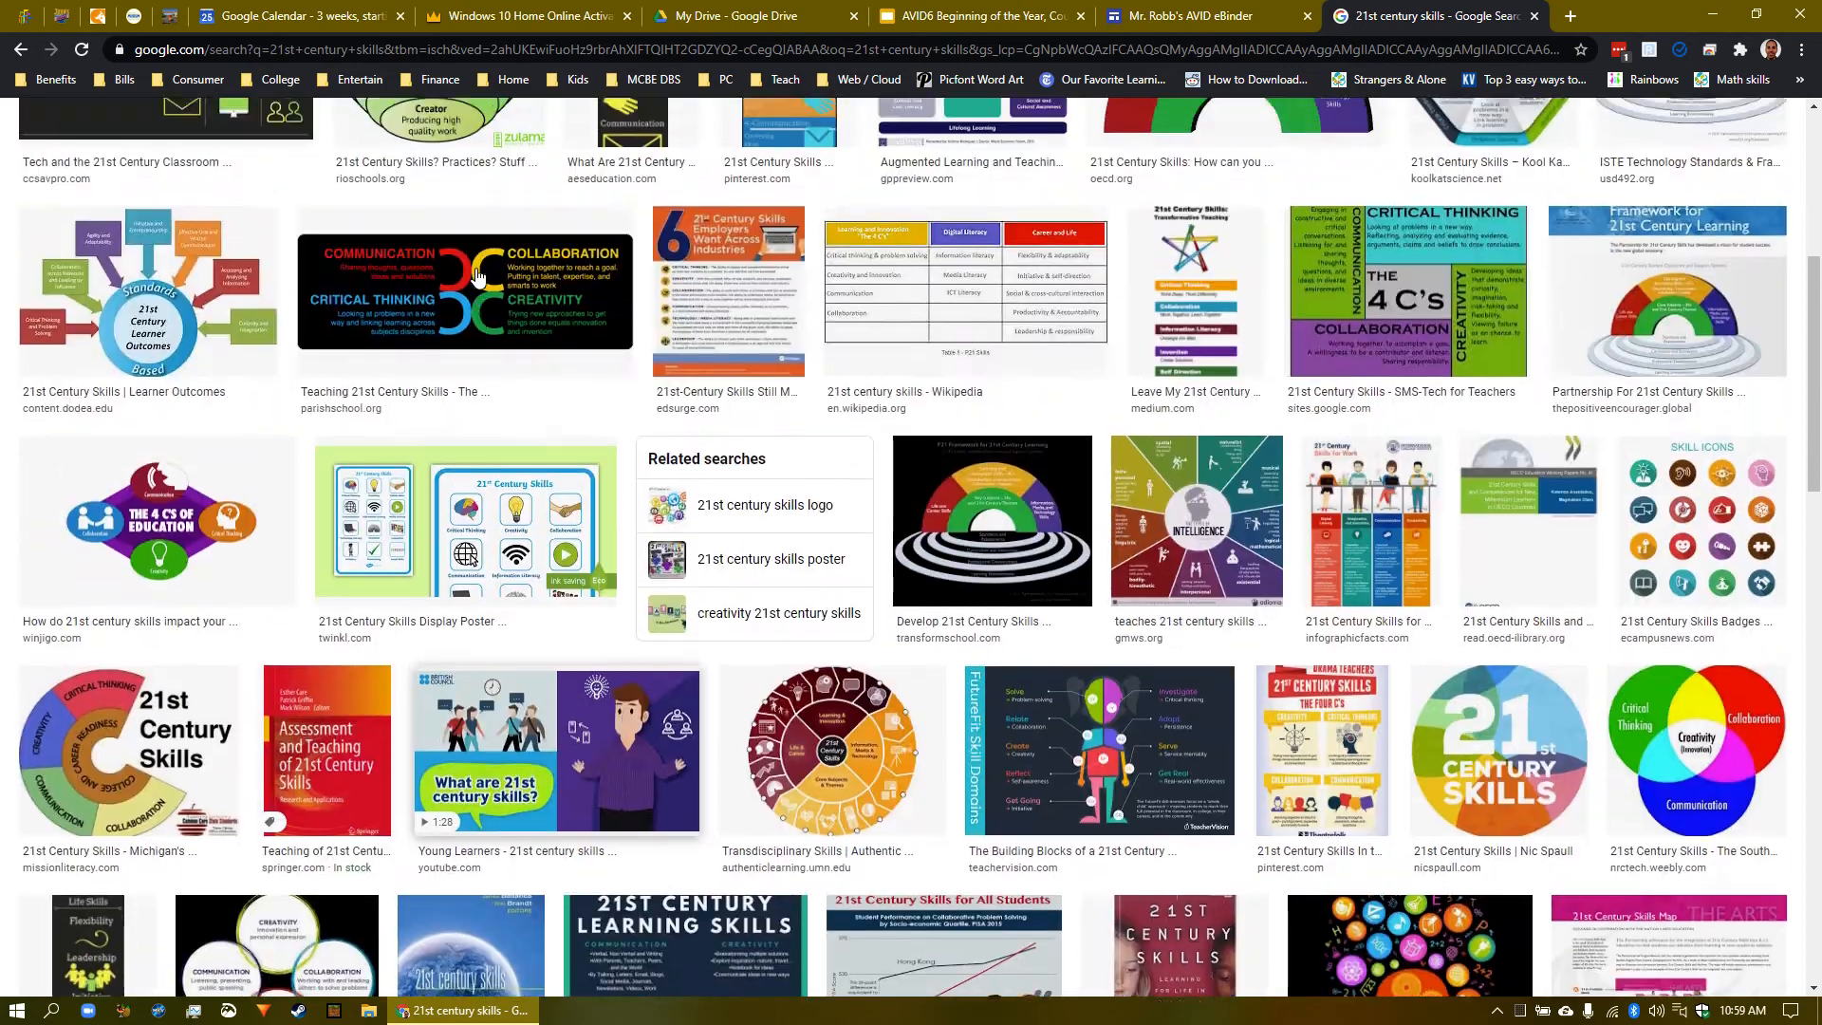
scroll(353, 241, "down", 1)
scroll(353, 242, "up", 1)
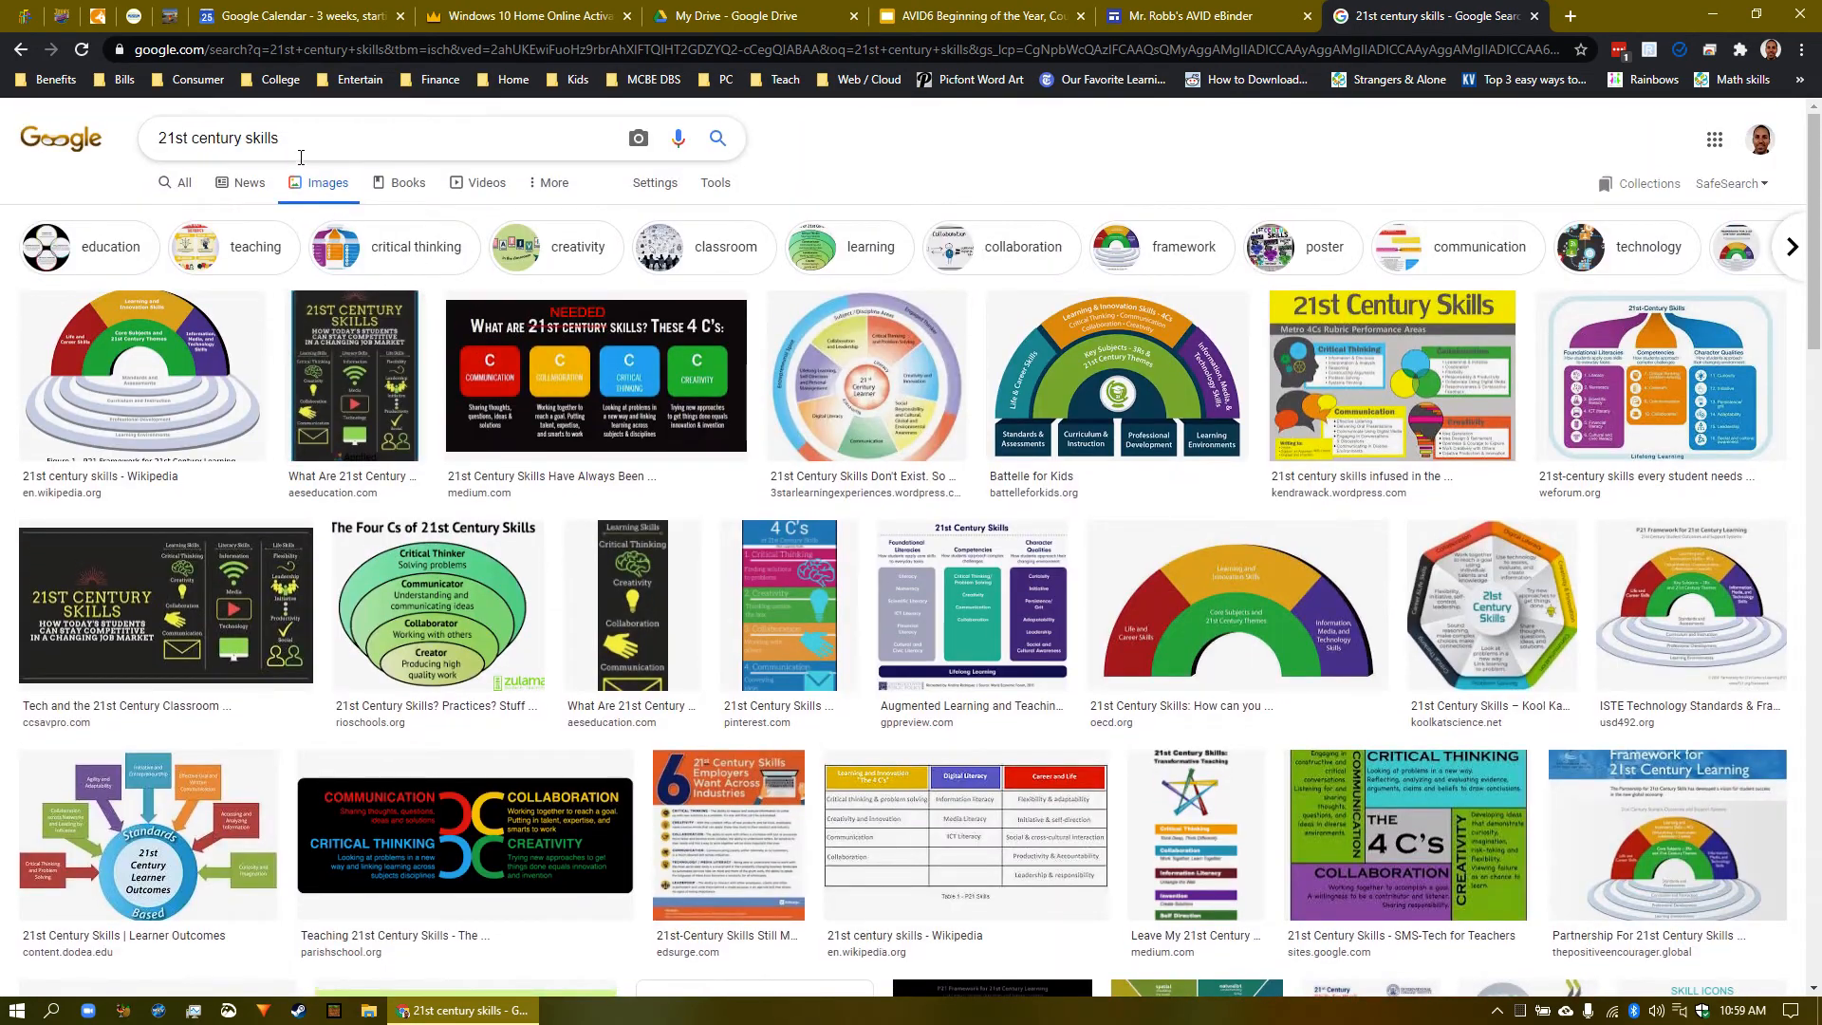
left_click_drag(303, 143, 159, 142)
- Search 'AVID eBinder' and copy the 'Academic success is within reach!' image address
type("AVID eBinder")
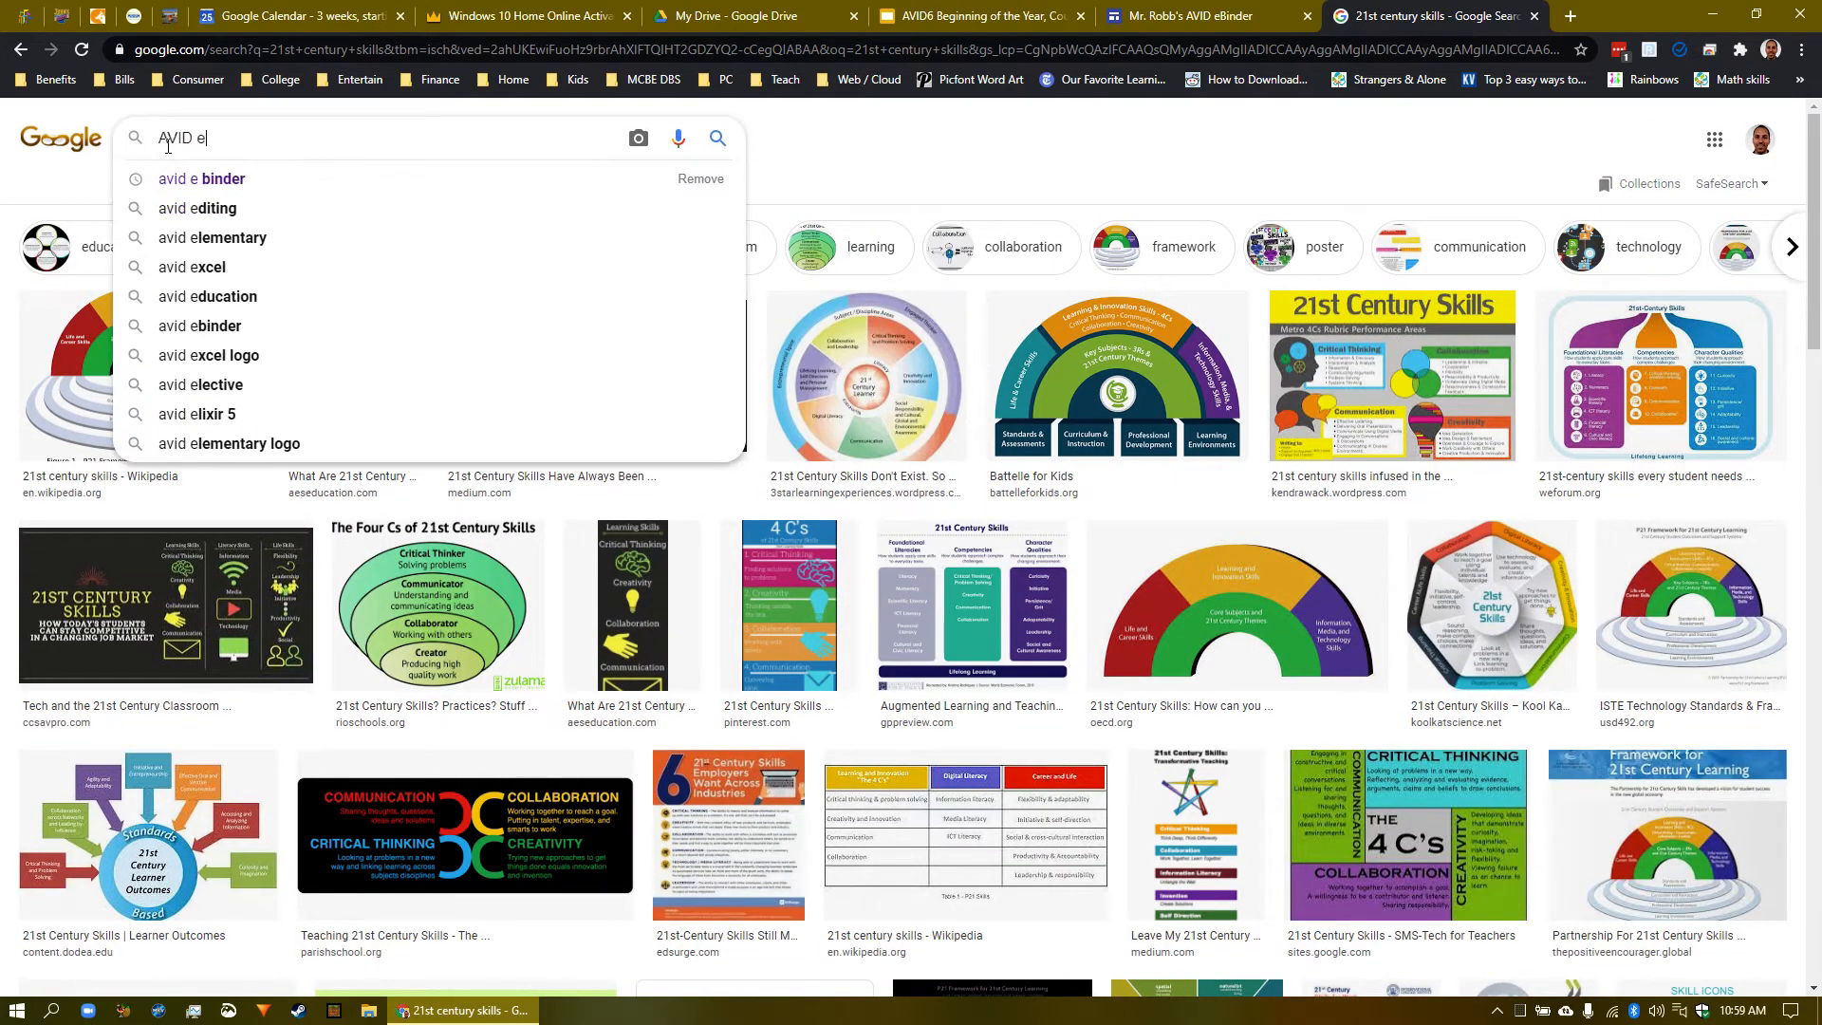
key("Return")
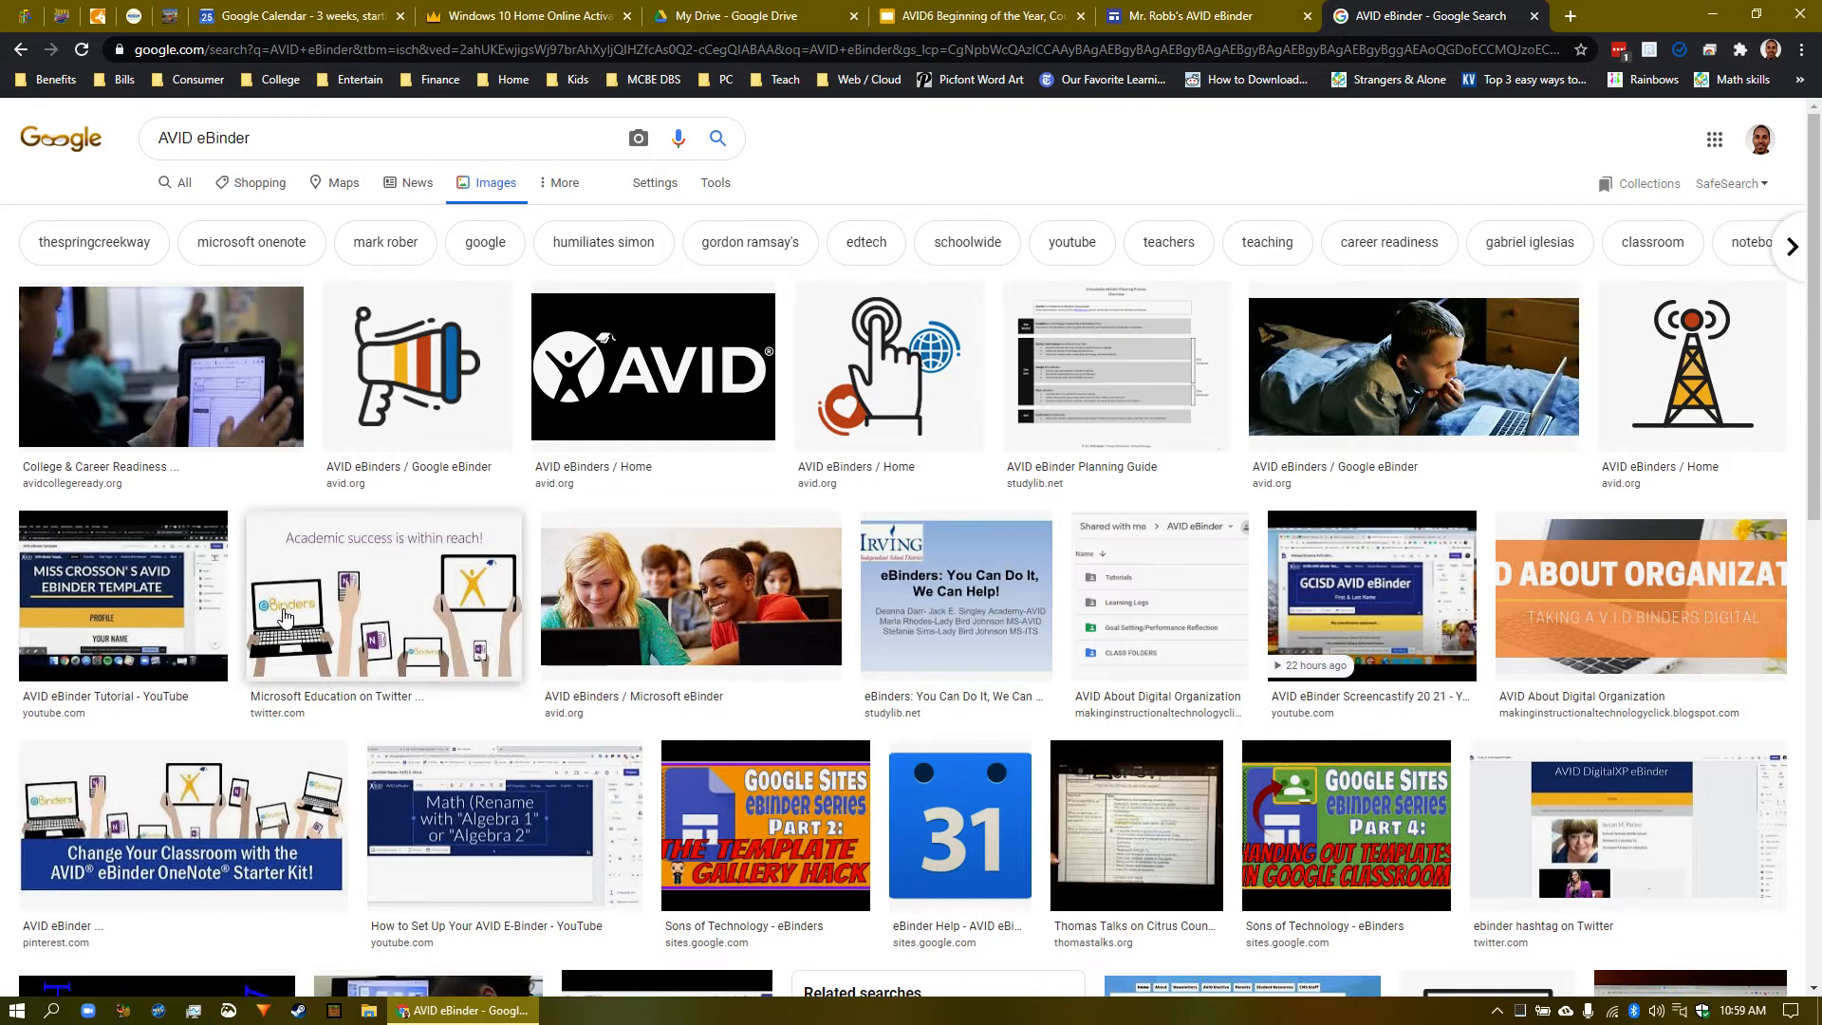
left_click(420, 595)
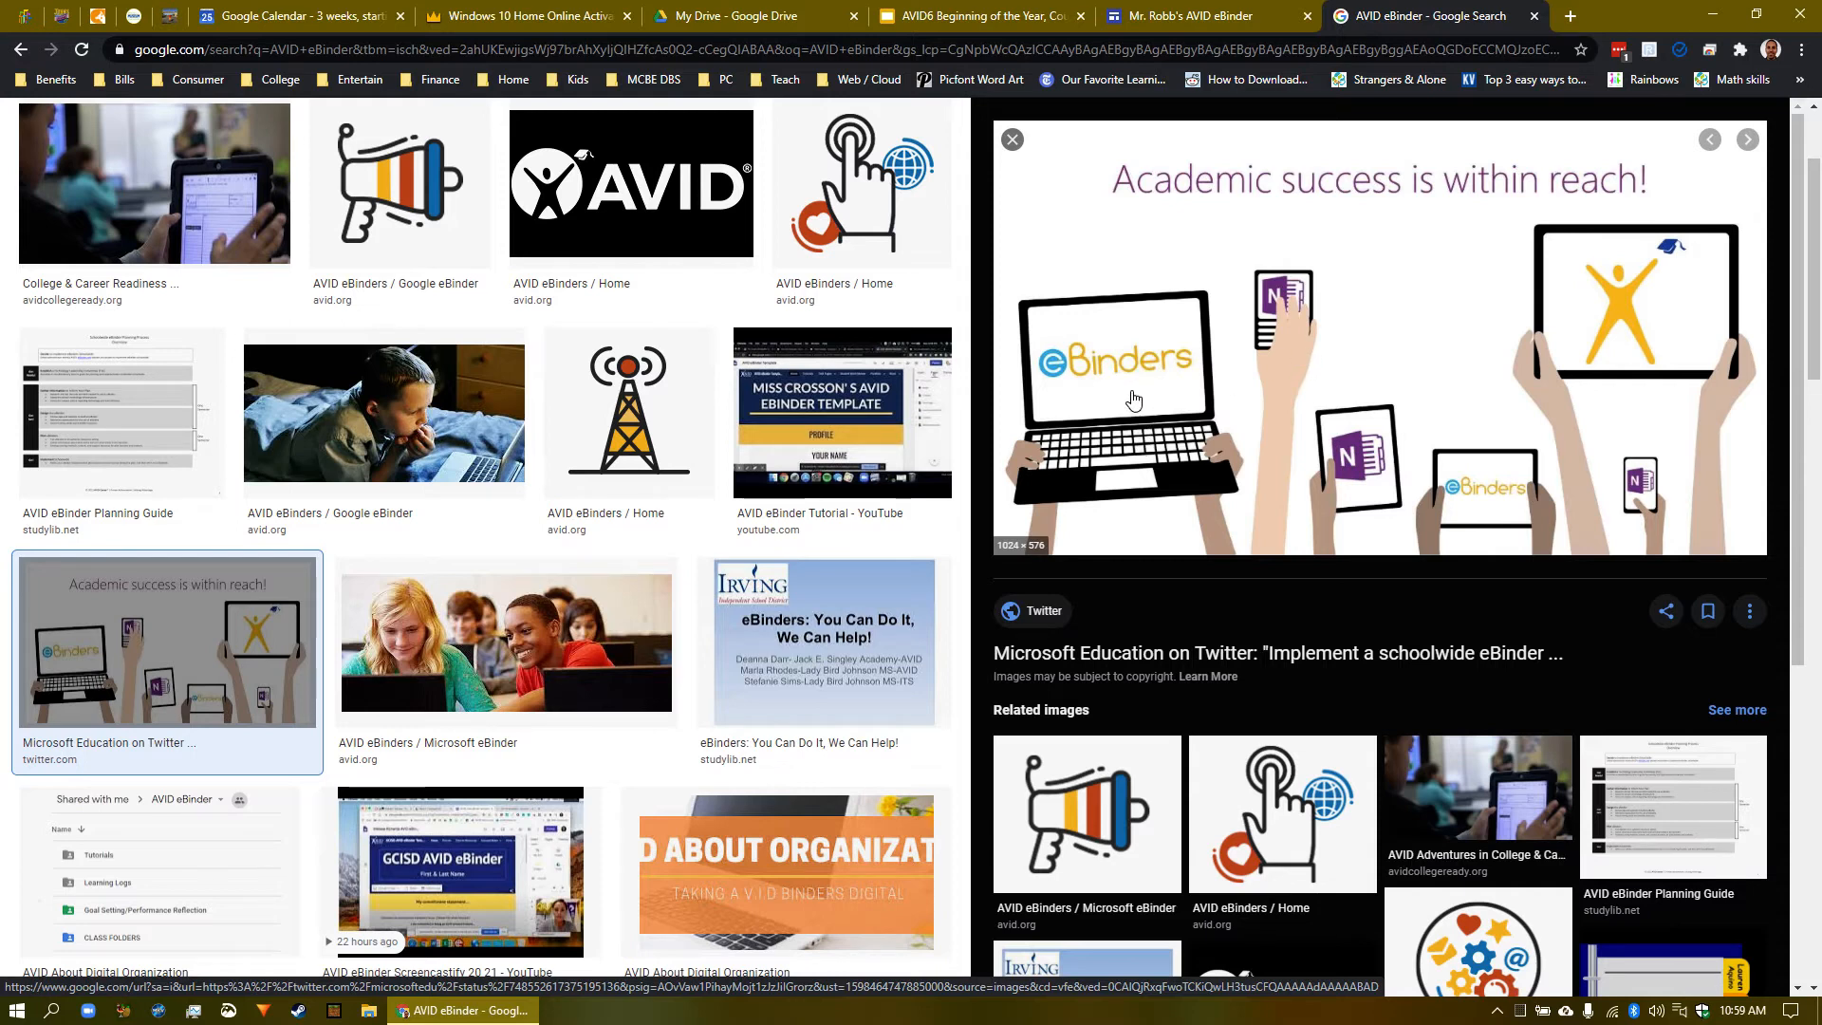
right_click(1390, 353)
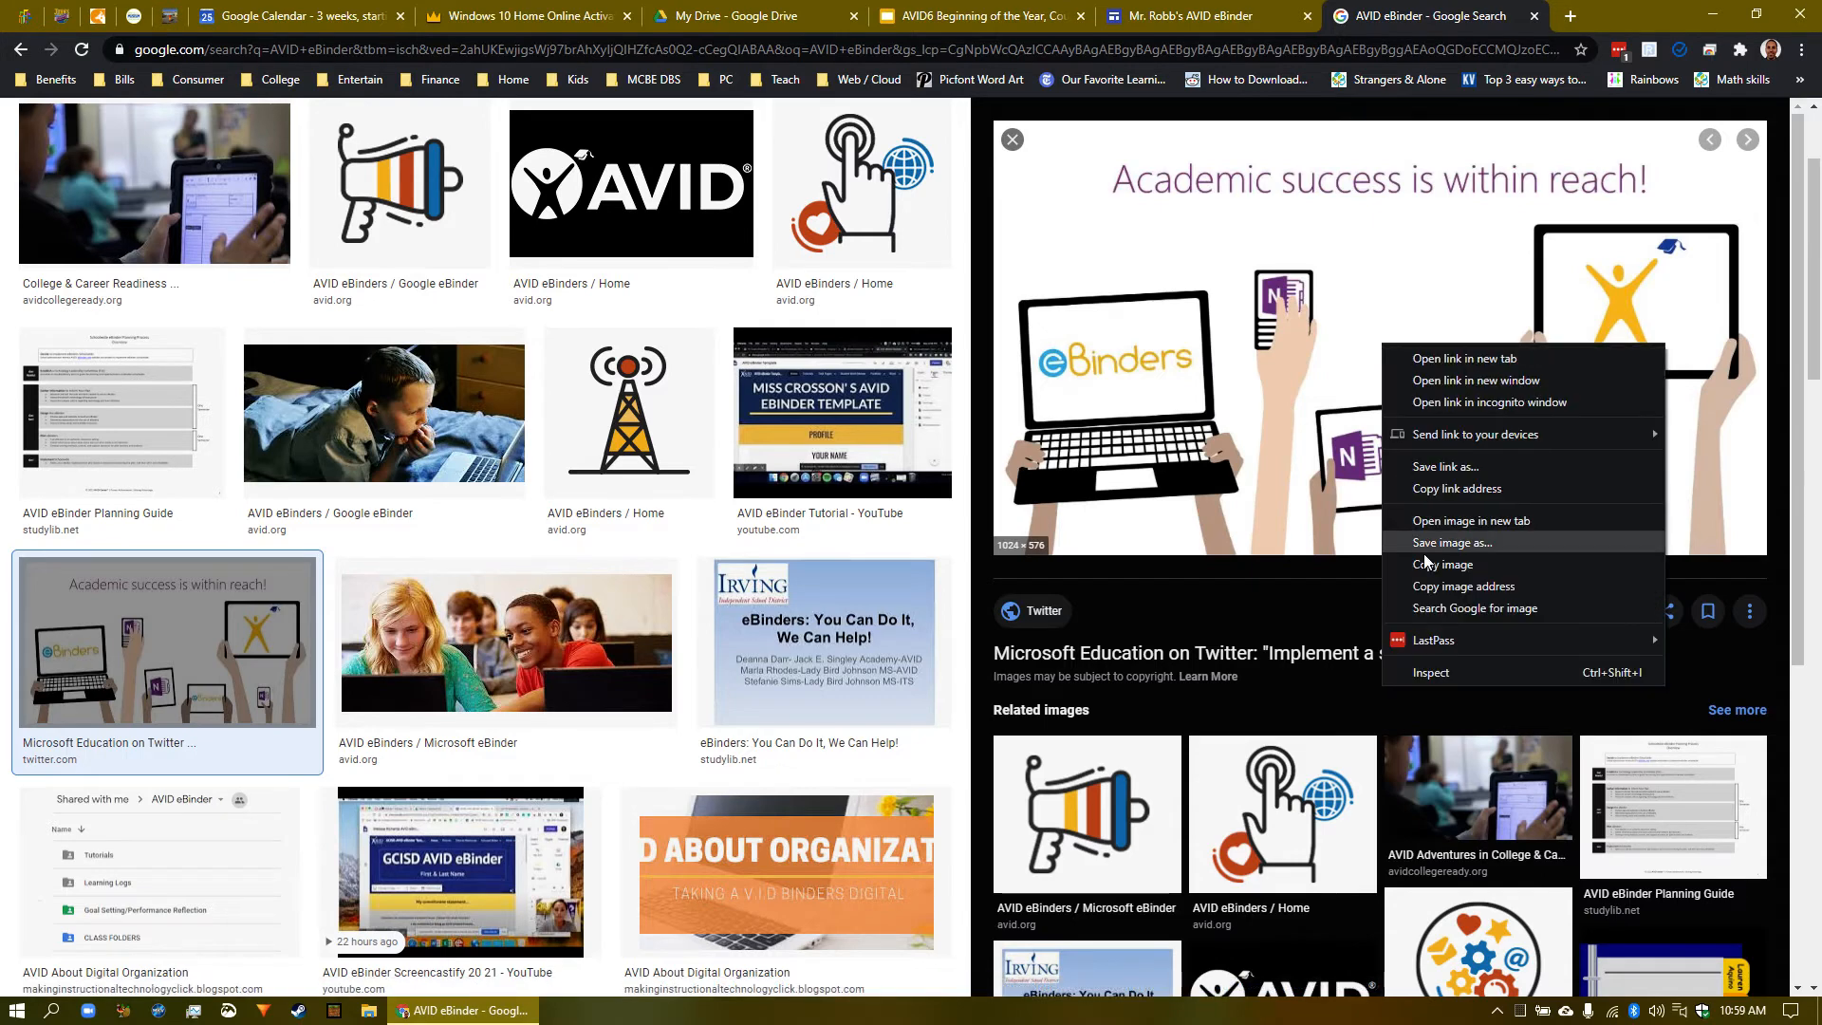
left_click(1496, 586)
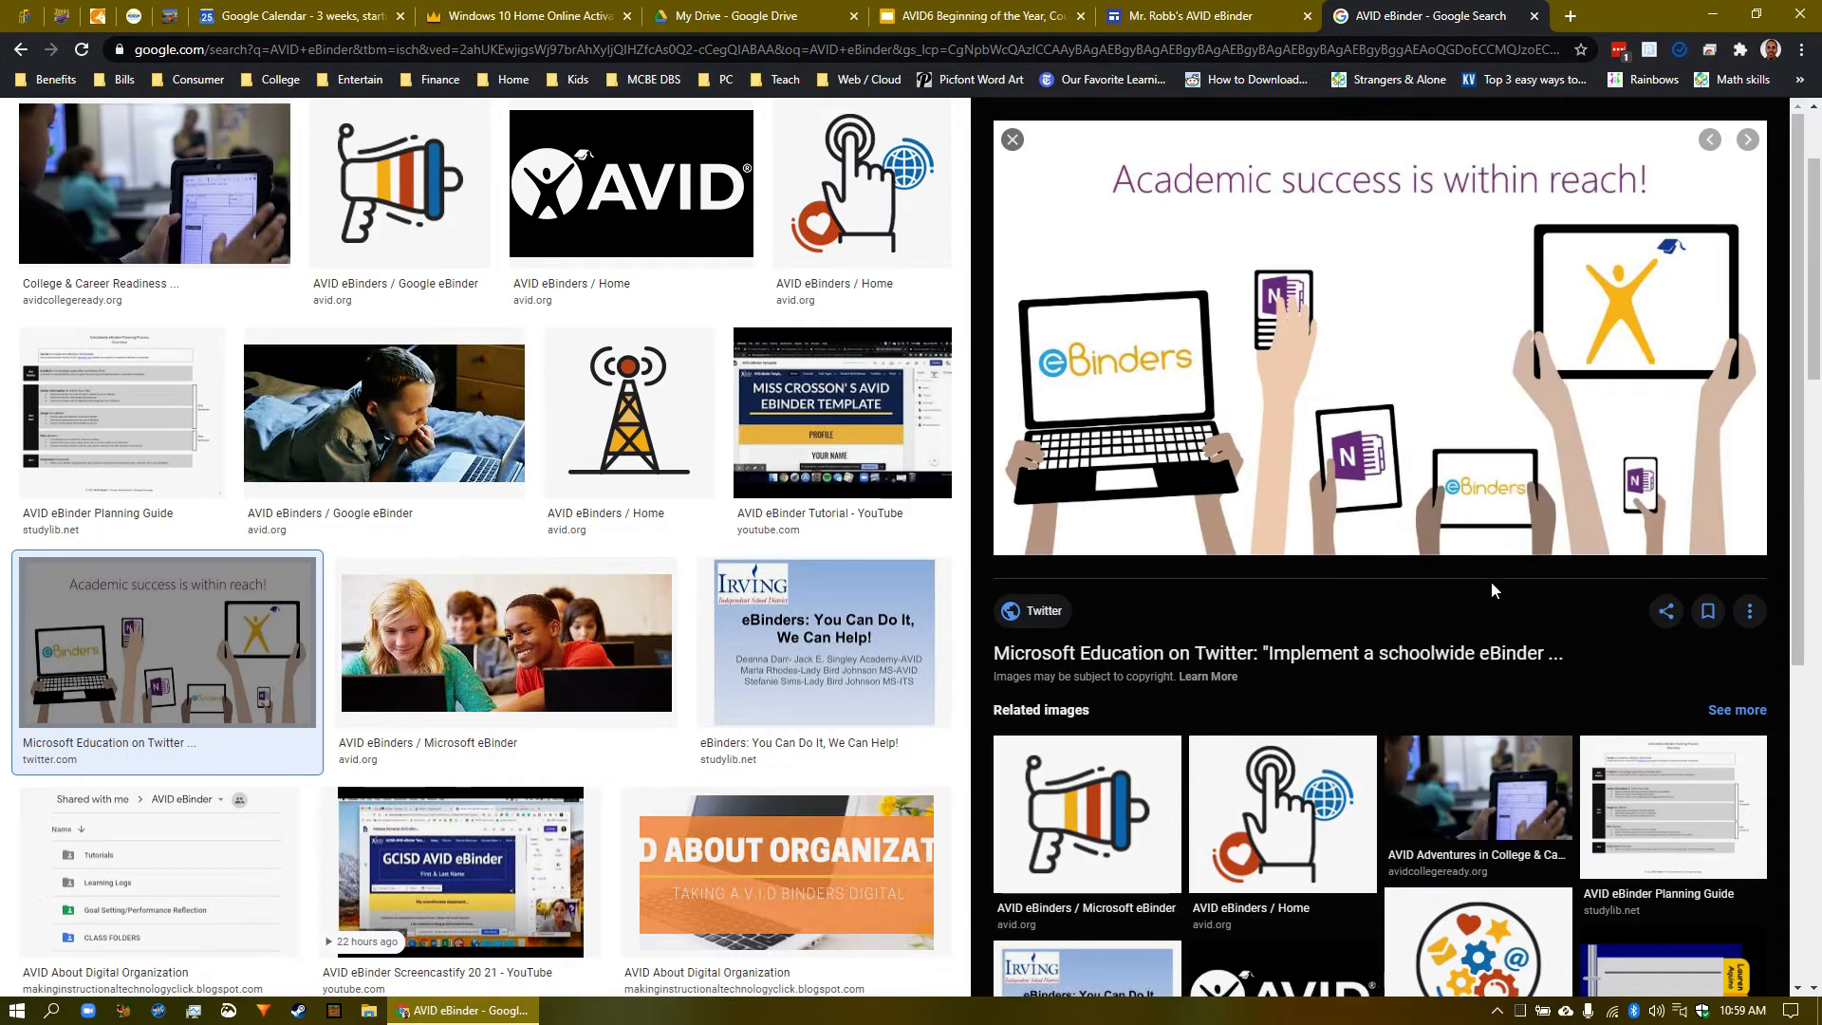
left_click(1229, 17)
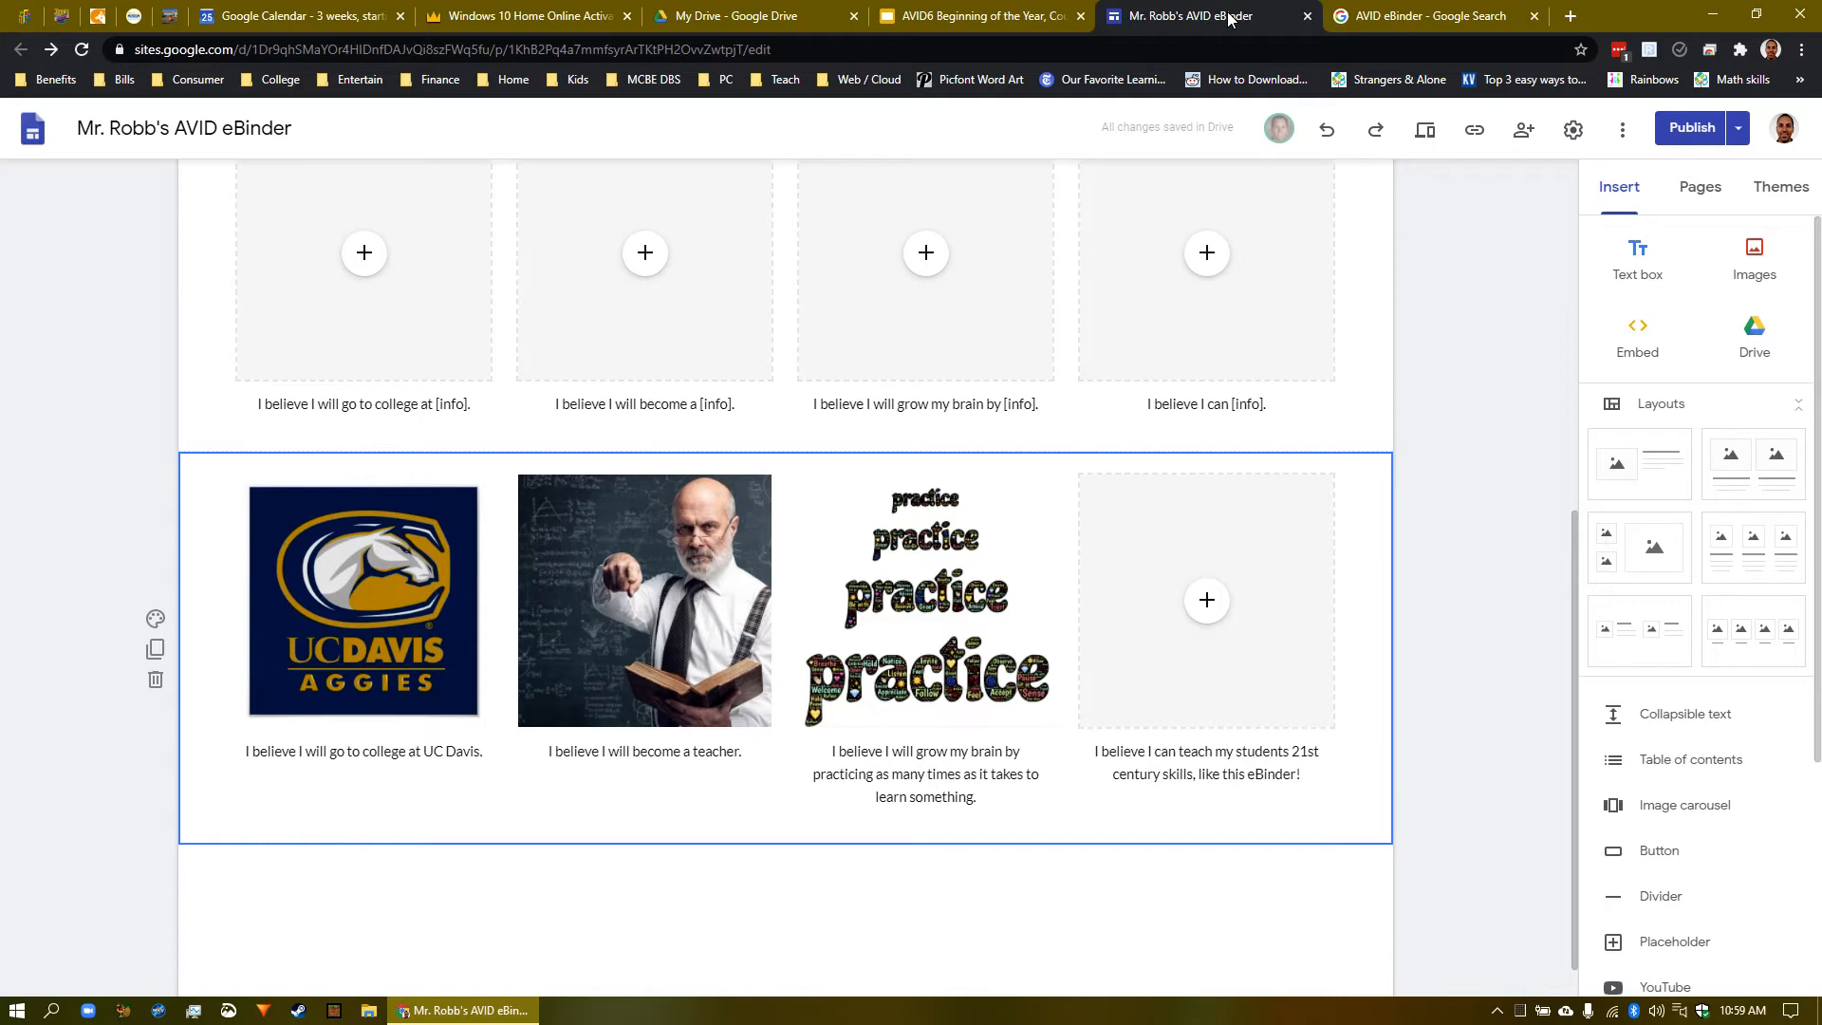
- Insert the copied Academic success eBinders image by URL into the empty fourth slot
left_click(1217, 623)
left_click(1215, 619)
left_click(1243, 700)
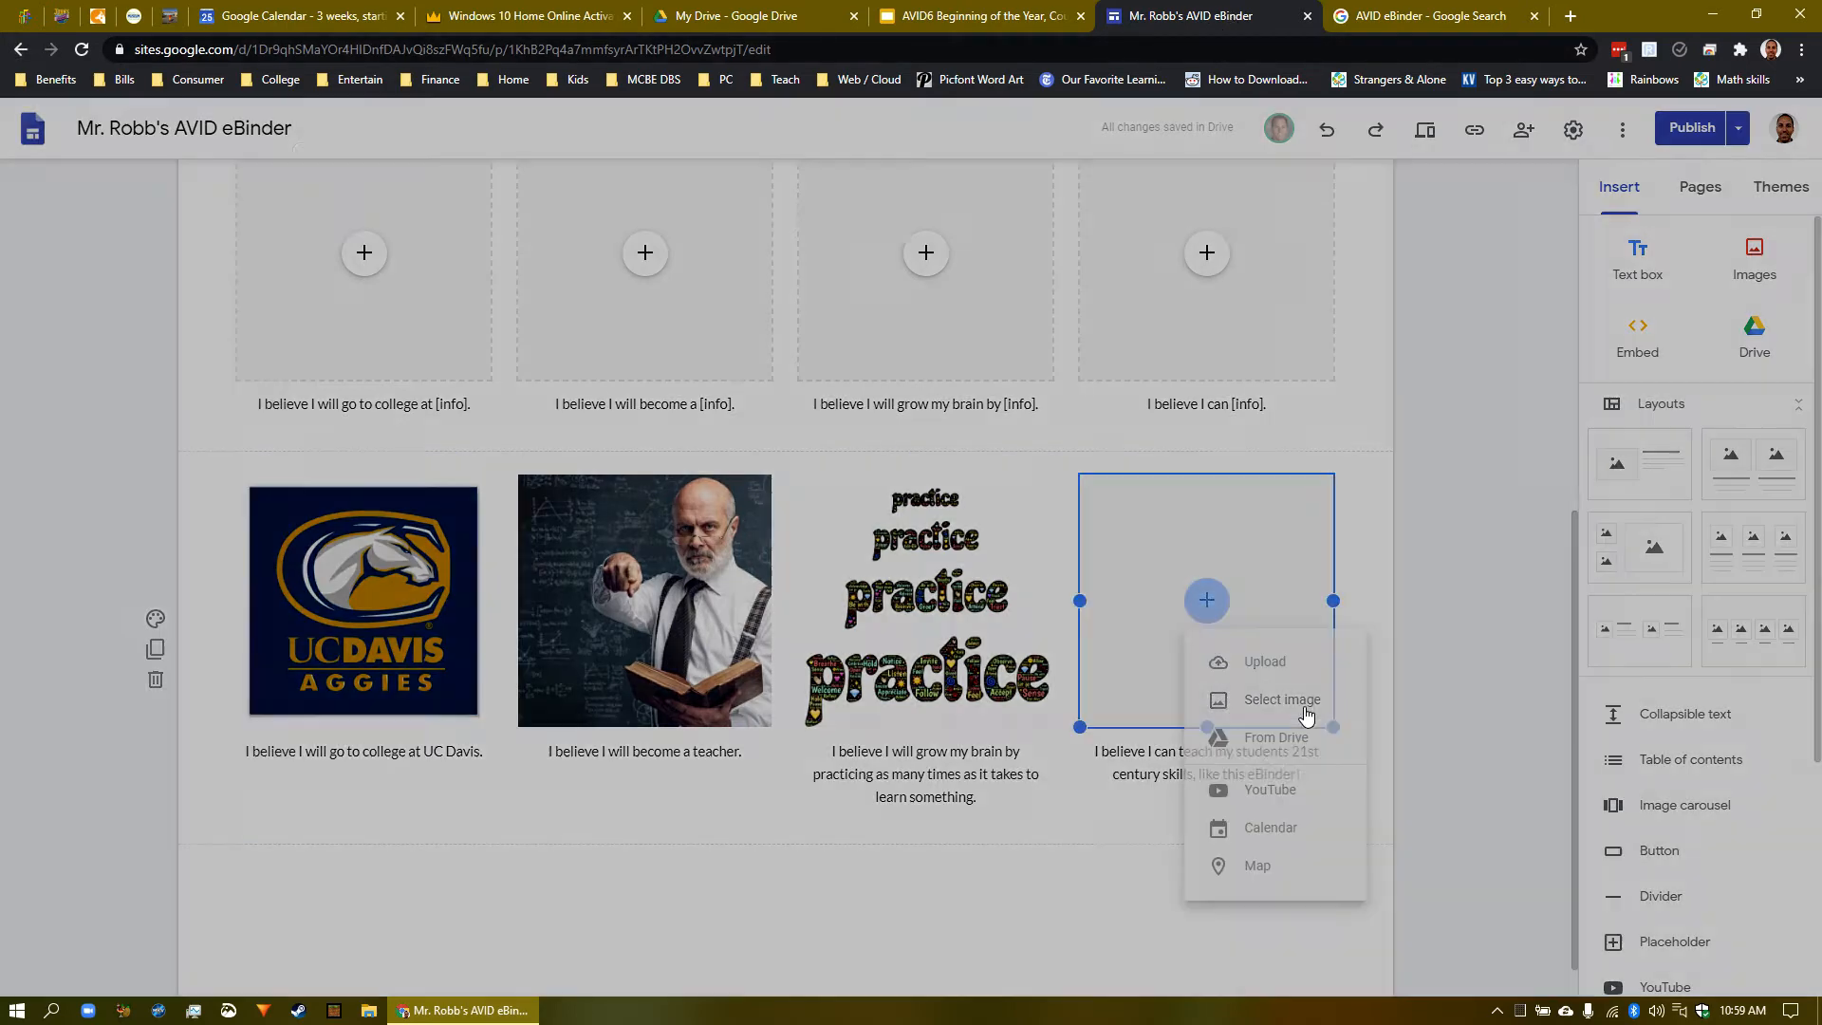
left_click(471, 236)
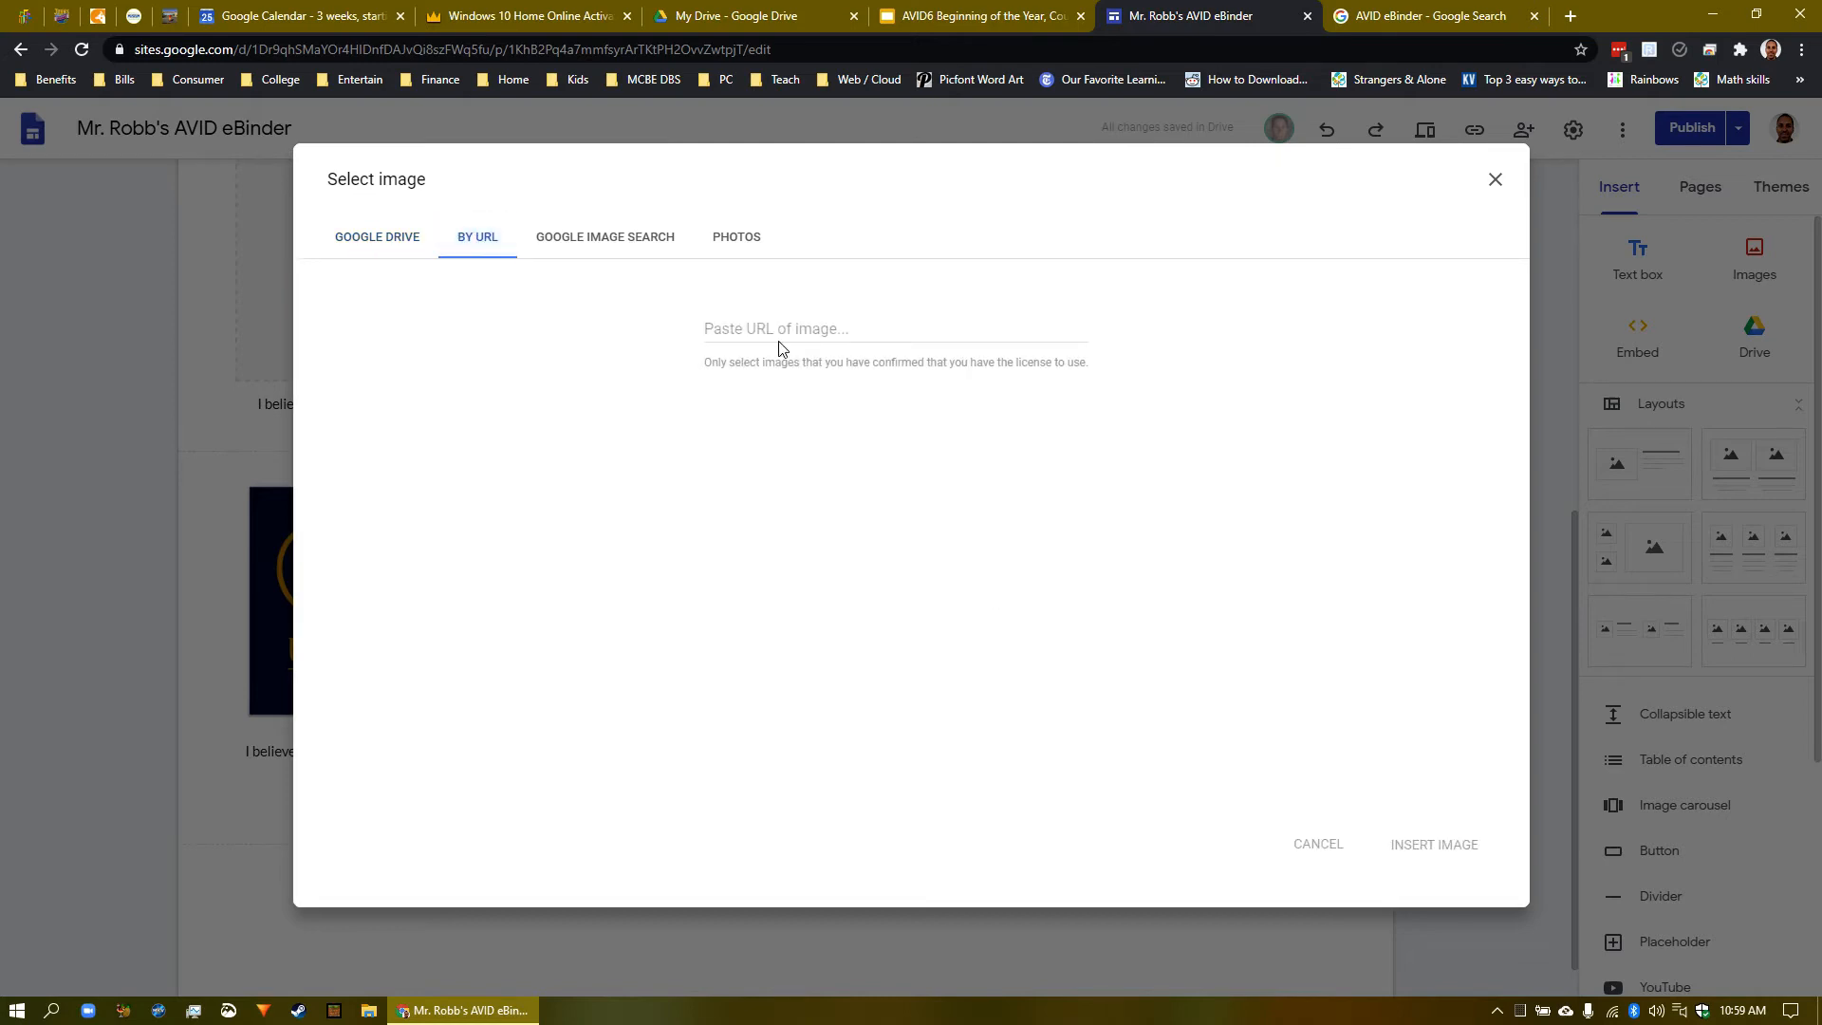
left_click(797, 339)
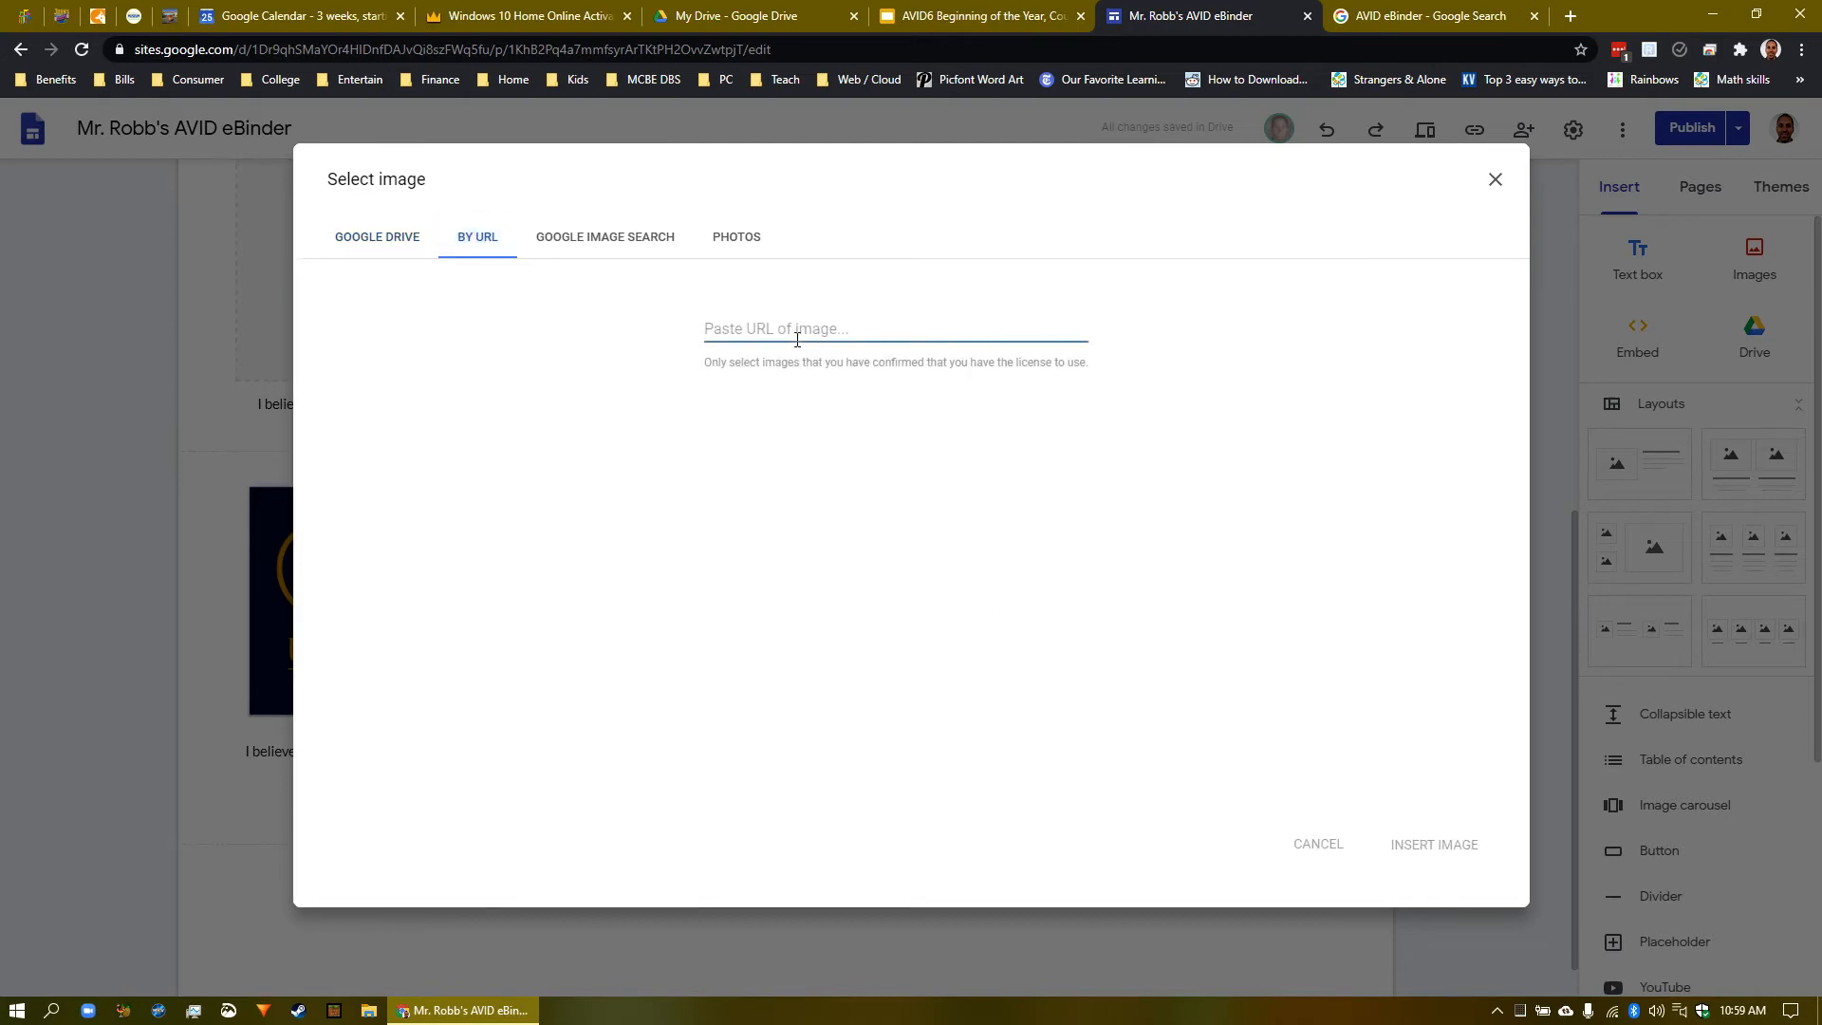
key("ctrl+v")
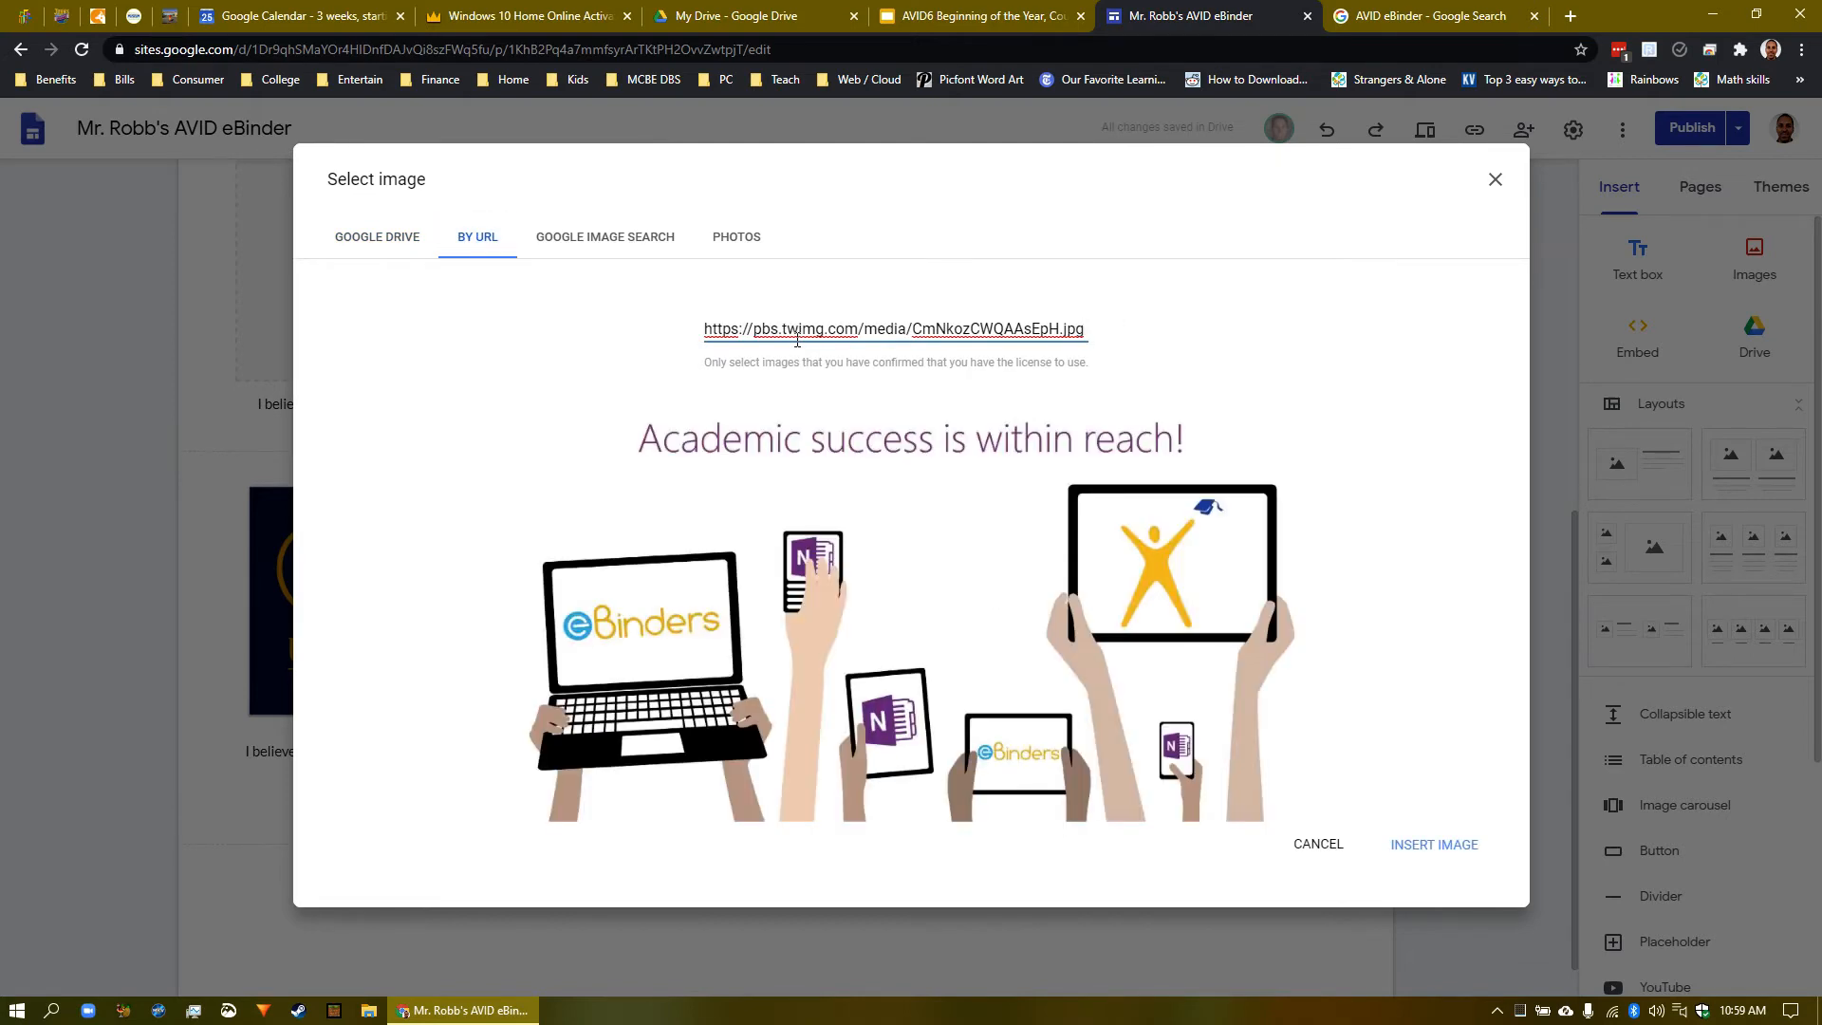
left_click(1426, 843)
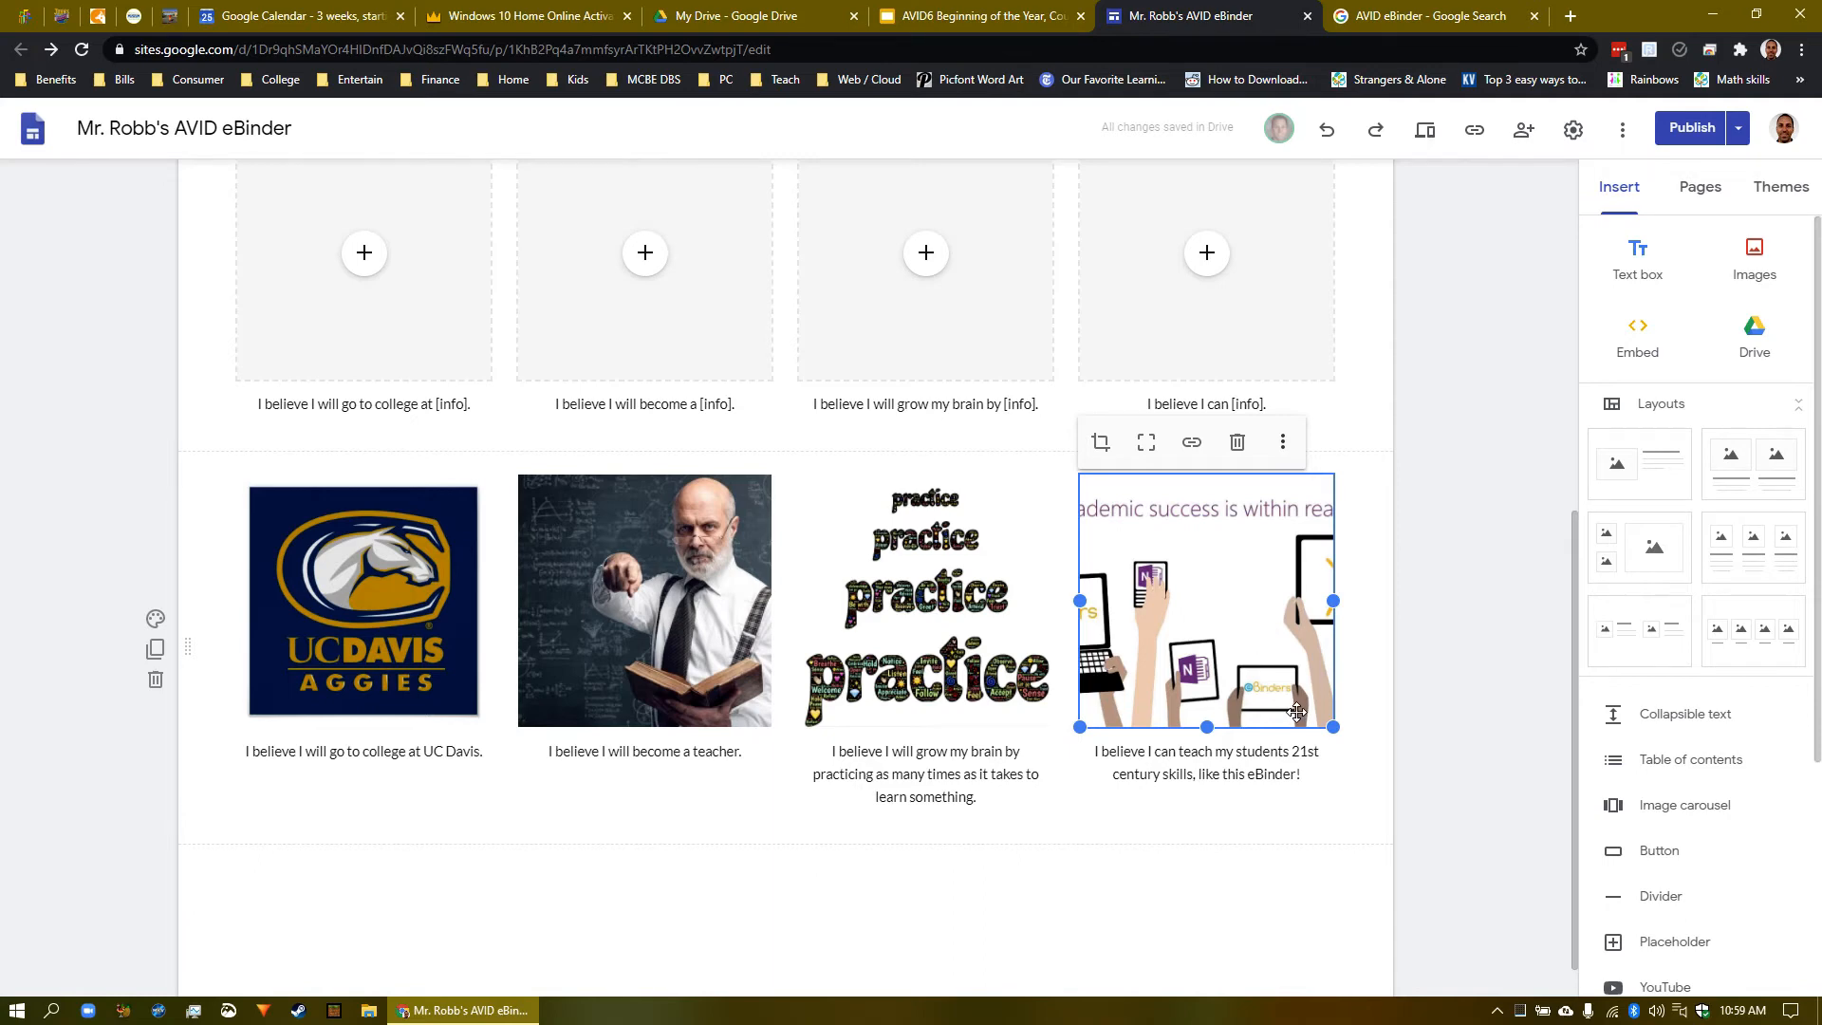
- Recrop and resize the eBinders image until its full 'Academic success is within reach!' heading shows
left_click(1104, 443)
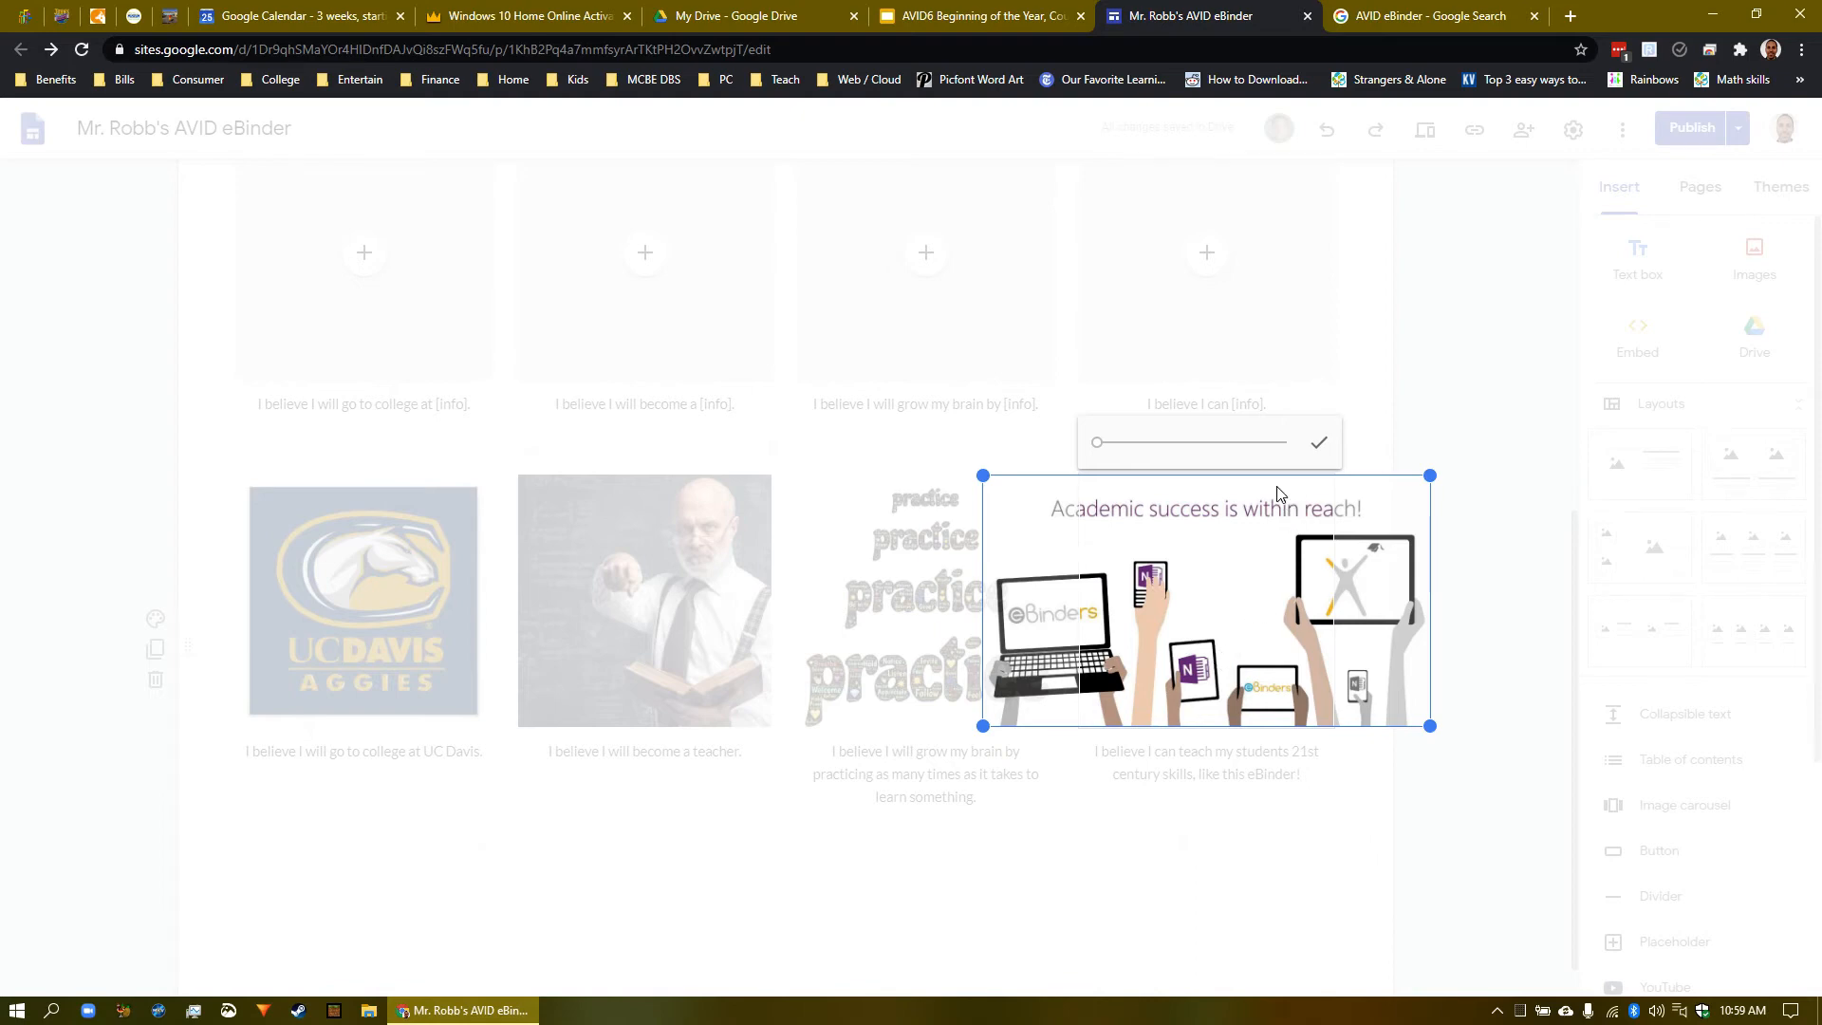
left_click(1321, 445)
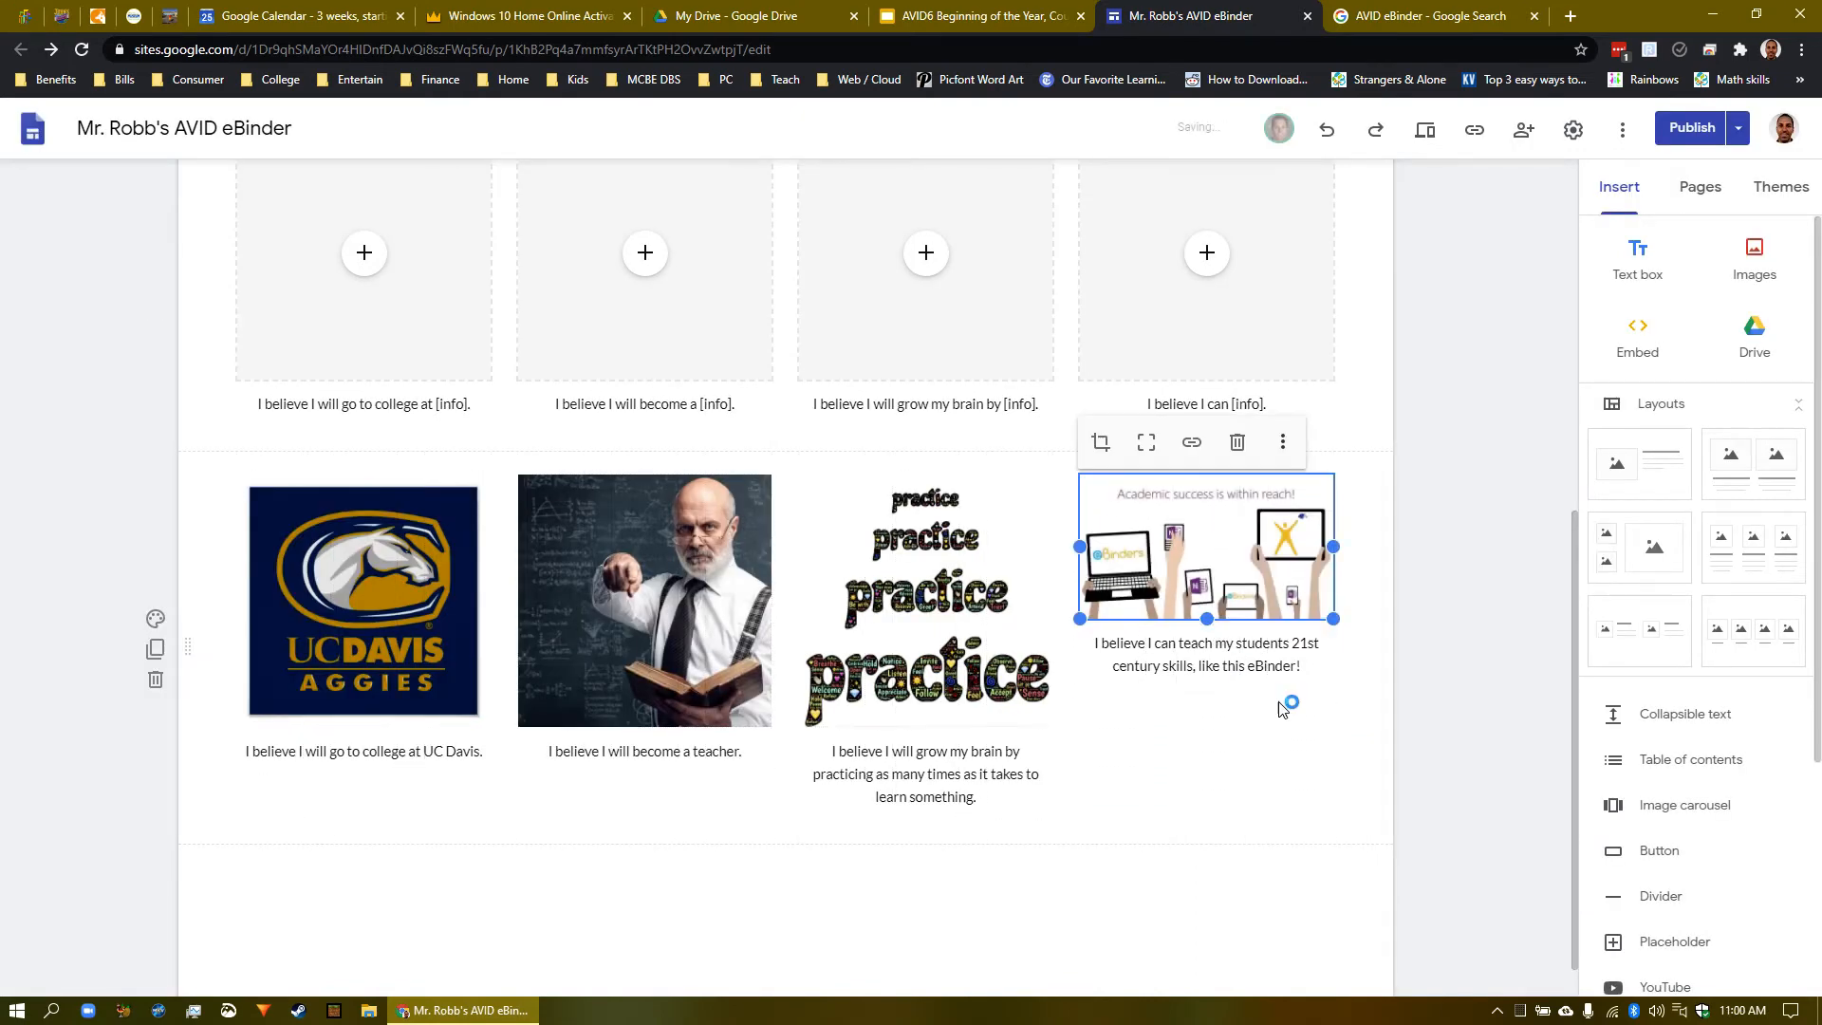
left_click_drag(1206, 619, 1223, 725)
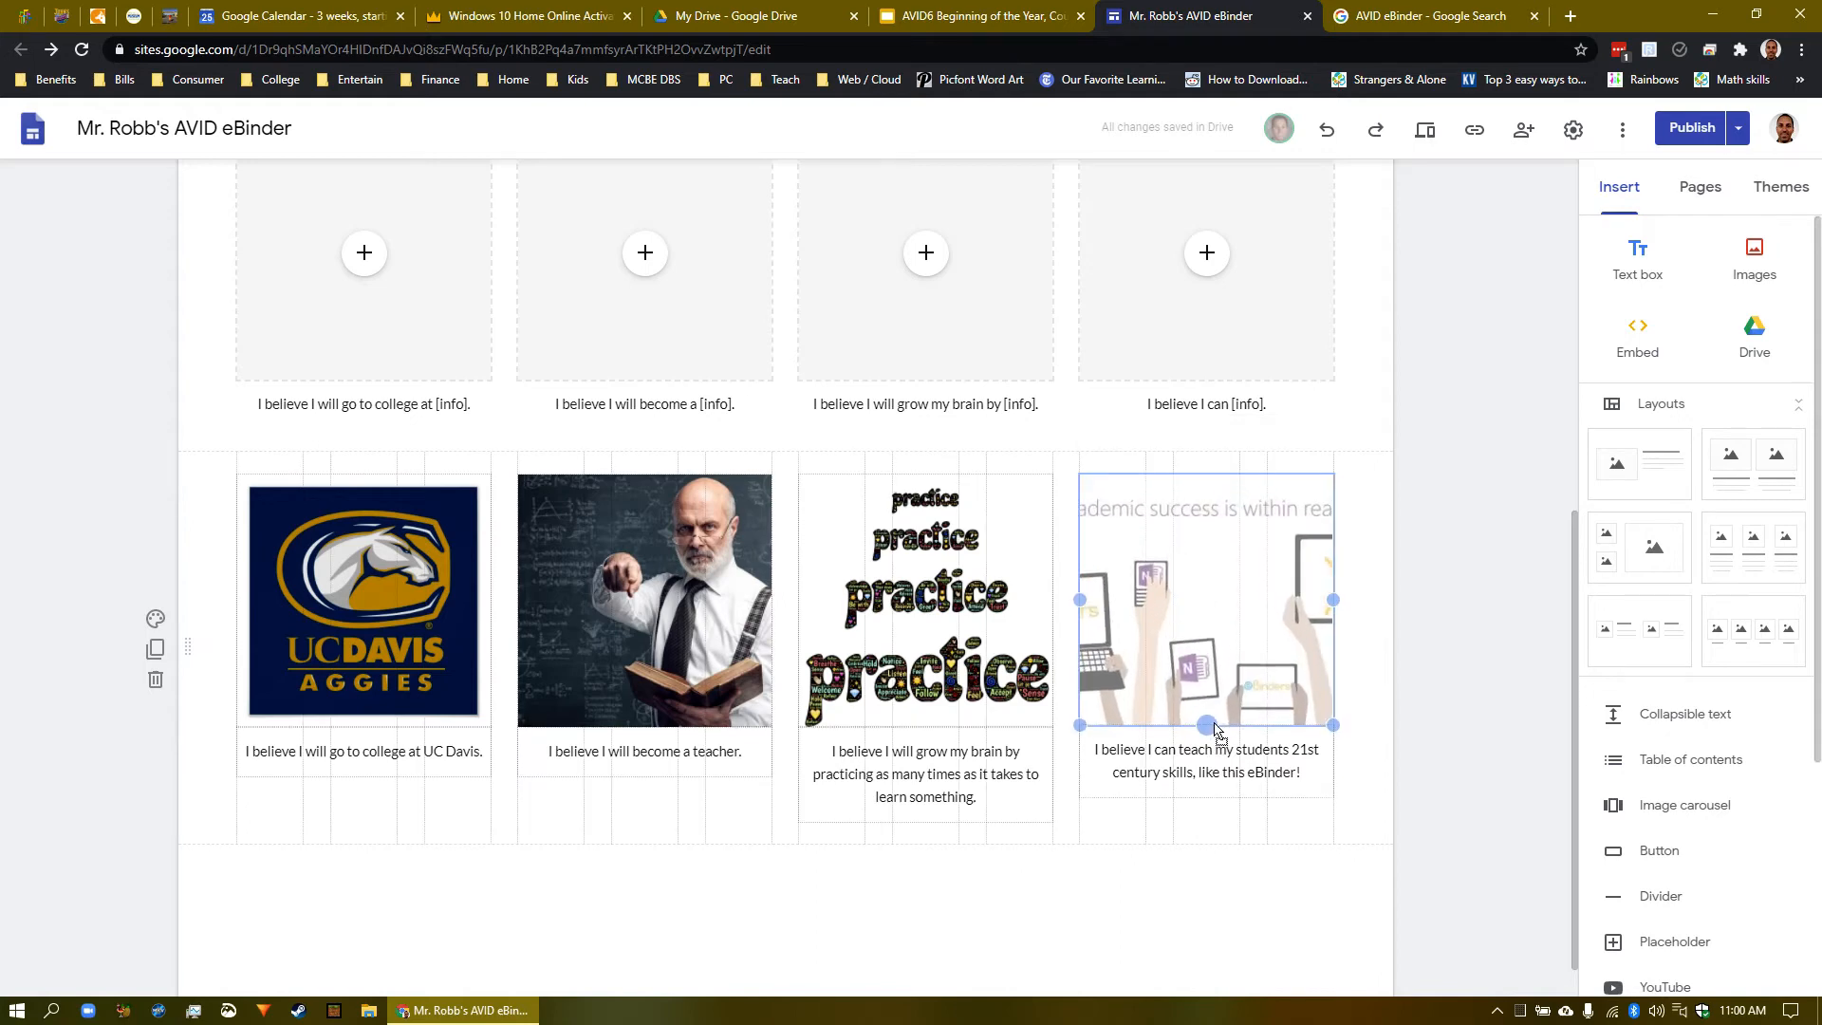
left_click(1104, 449)
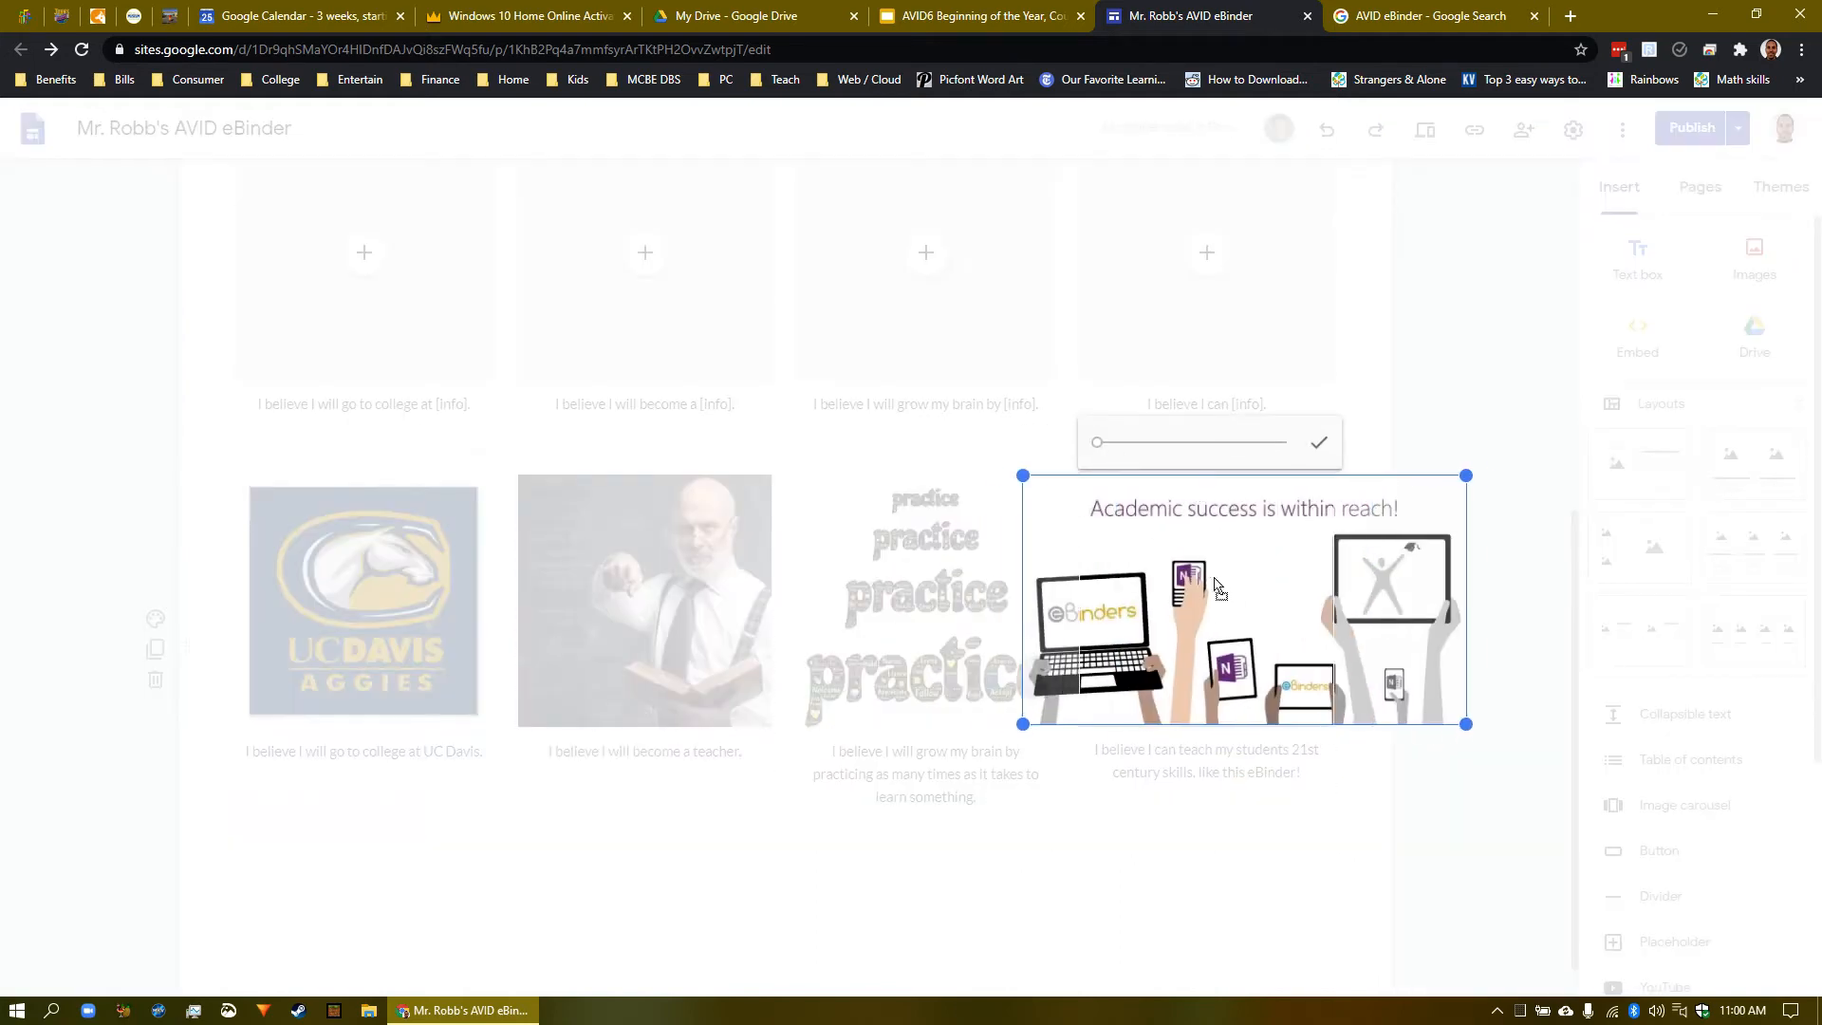
left_click_drag(1209, 581, 1174, 593)
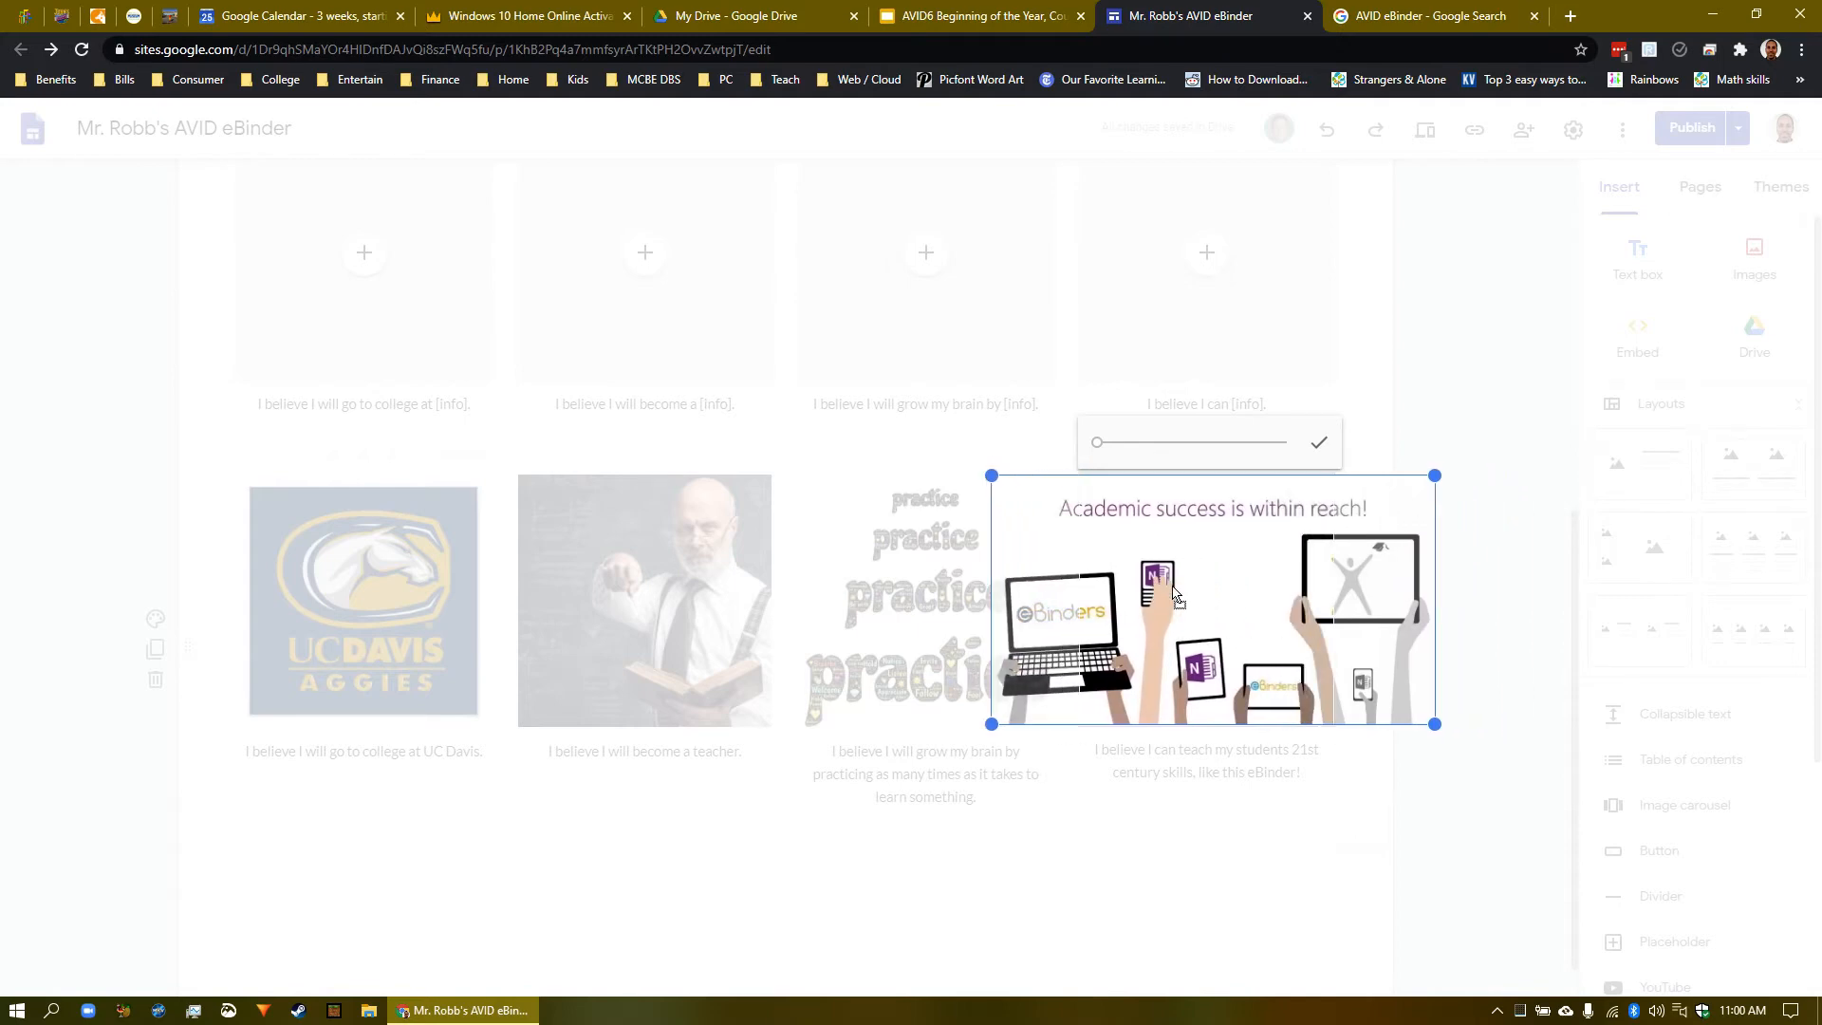
left_click(1319, 443)
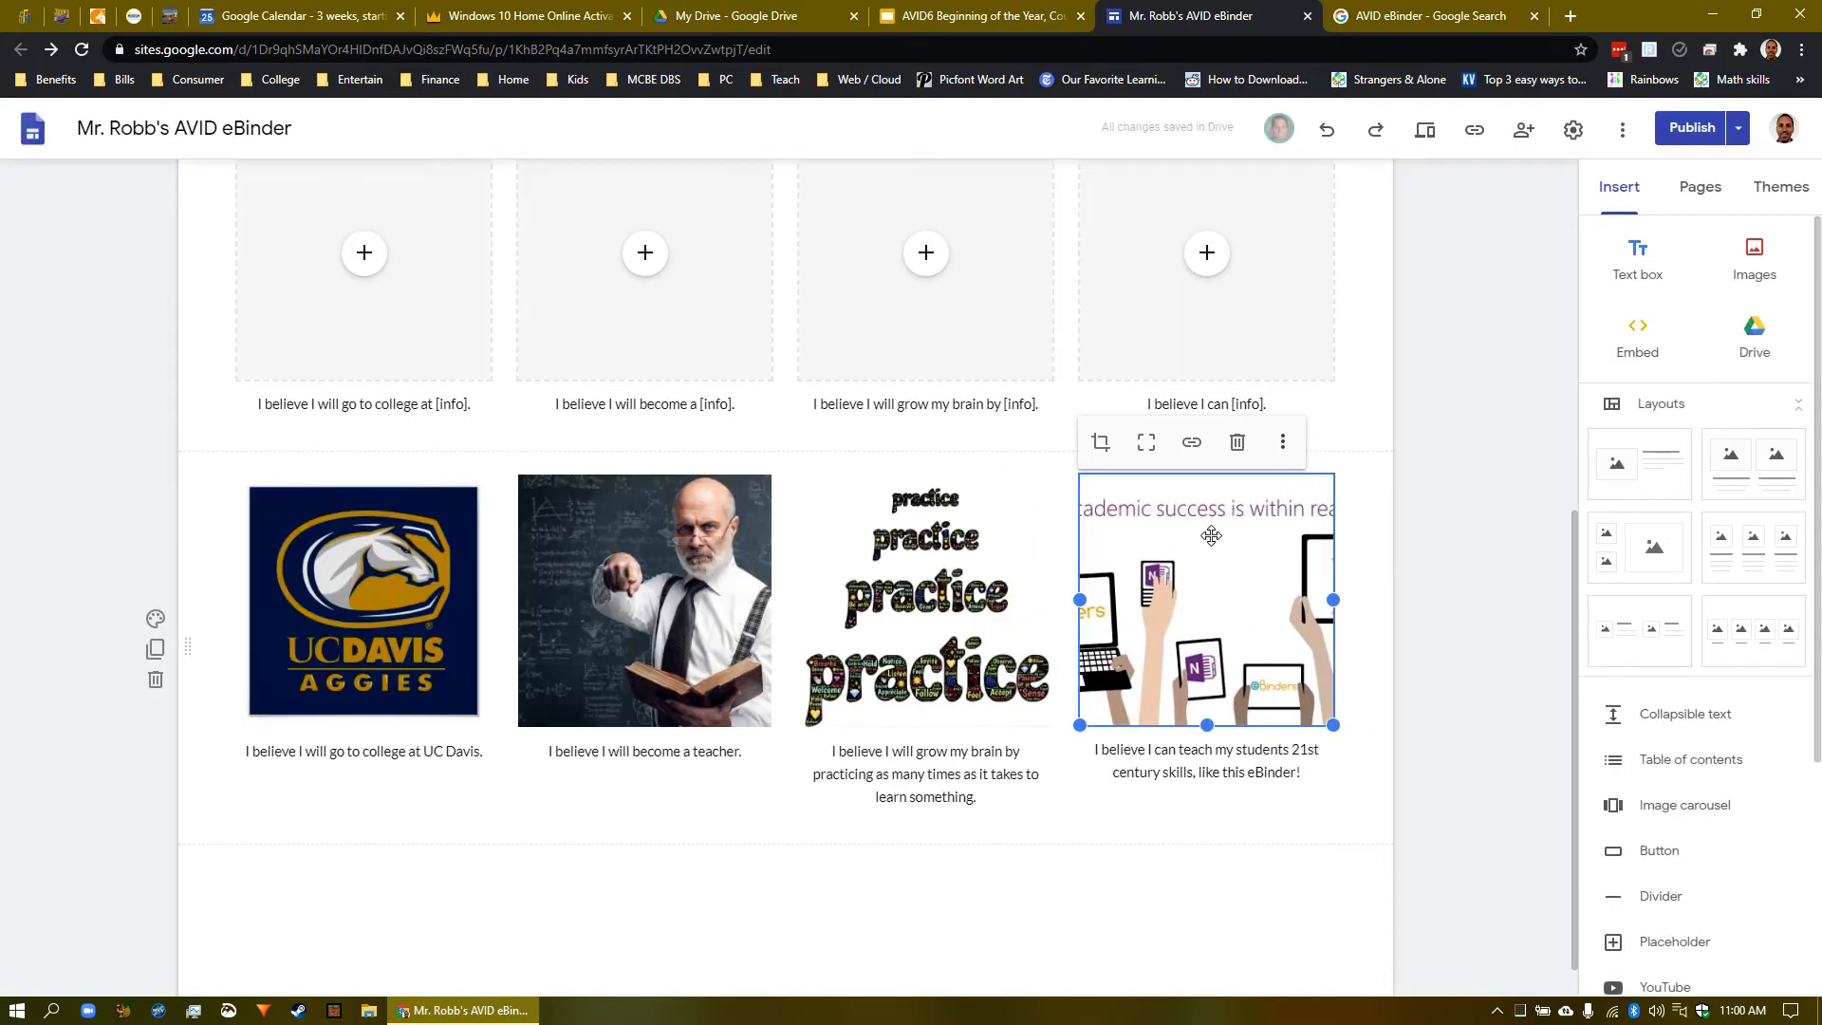
left_click_drag(1206, 725, 1216, 646)
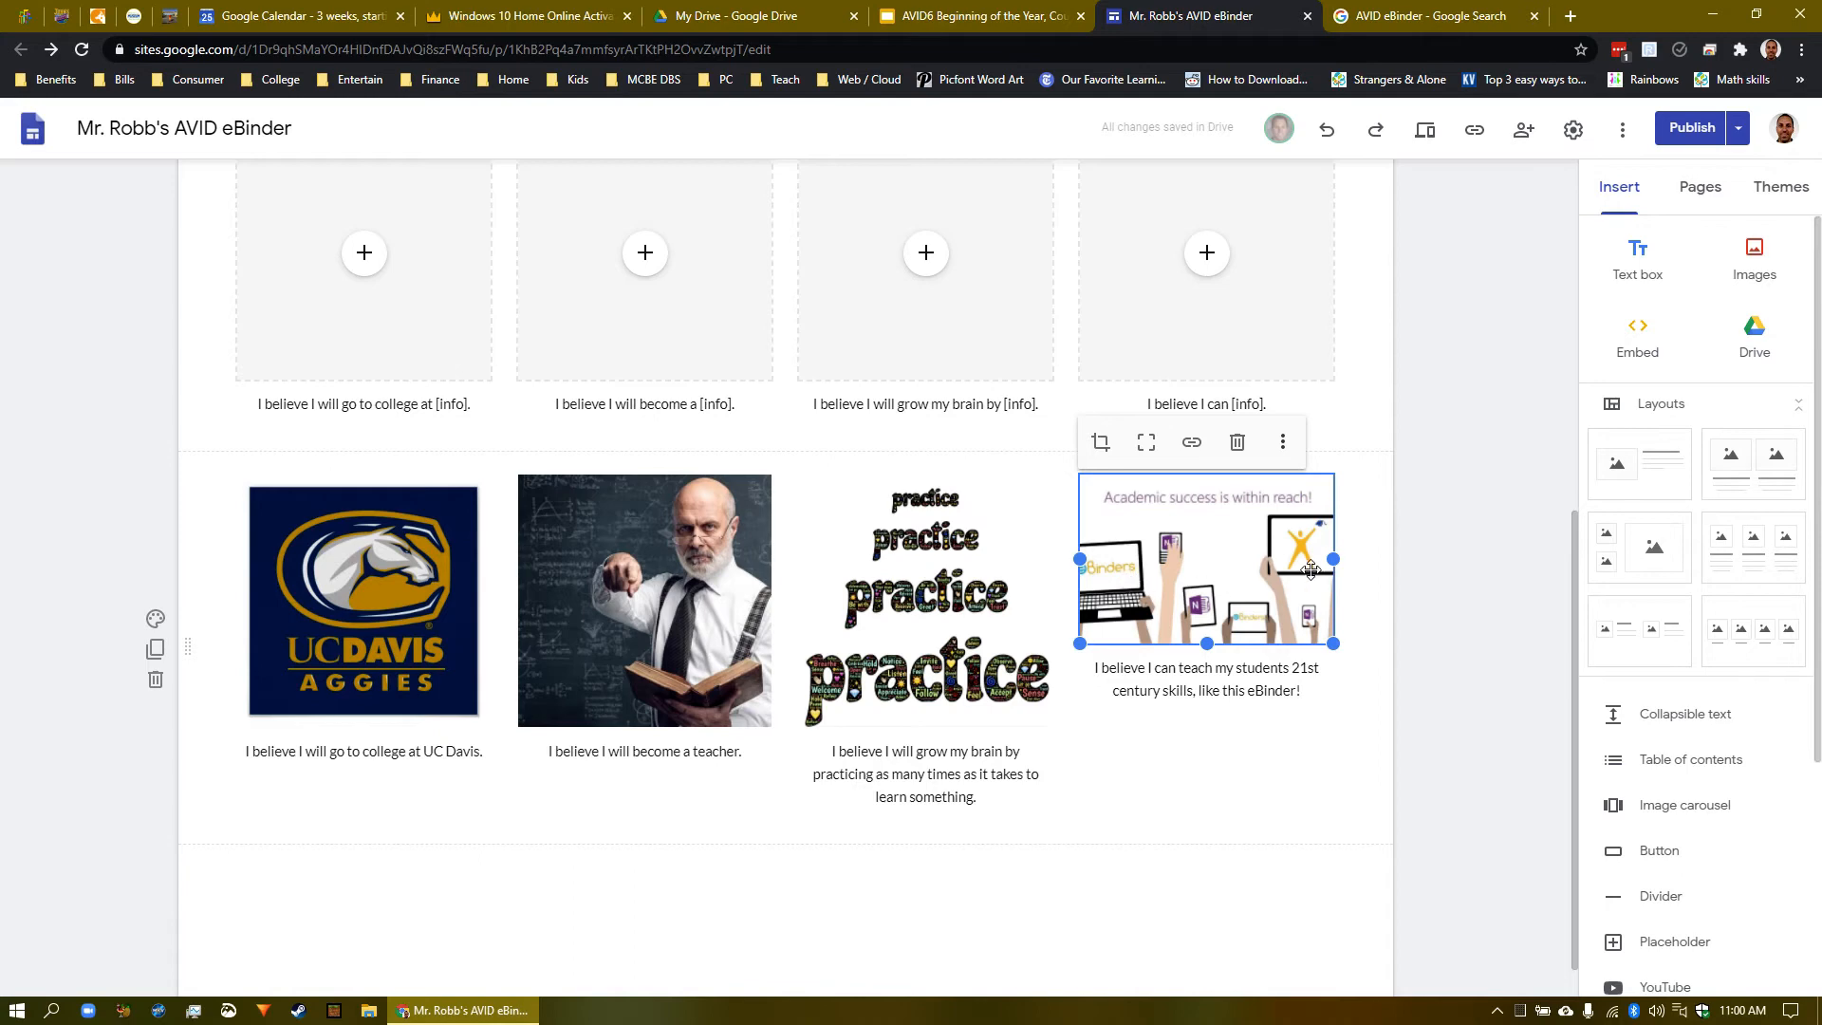
left_click(1145, 444)
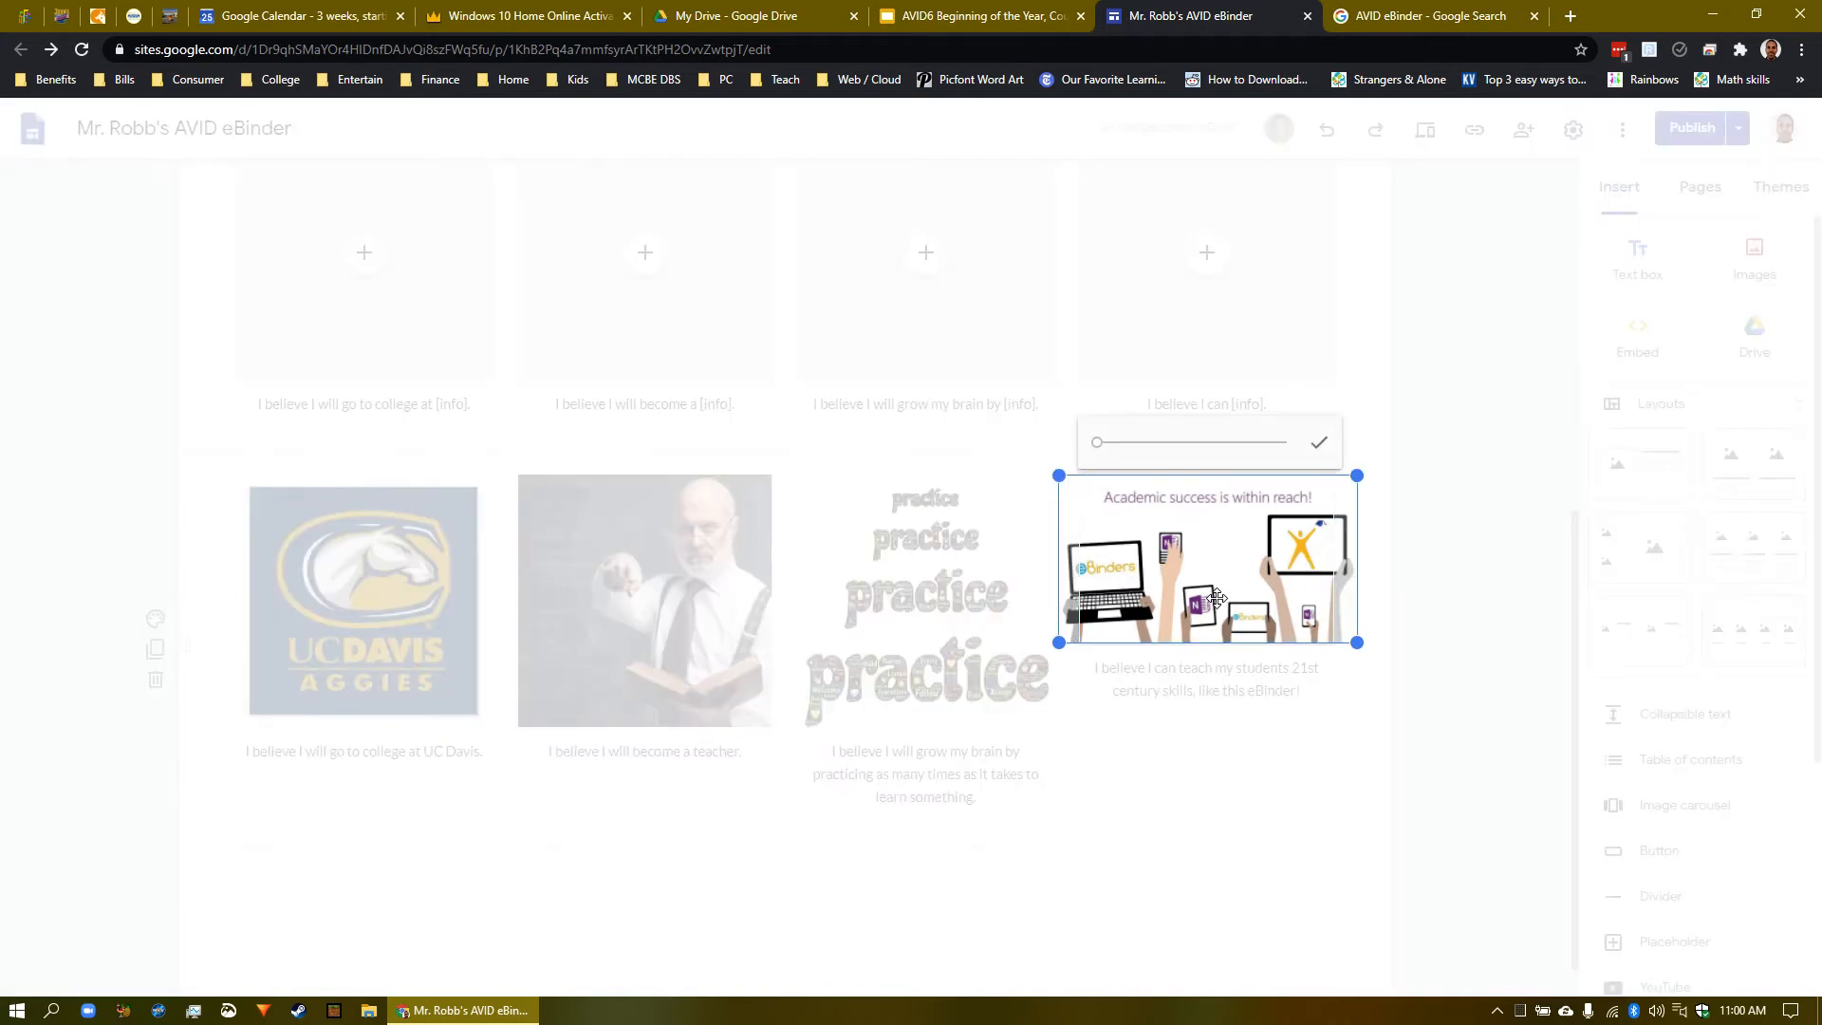
left_click_drag(1209, 589, 1213, 591)
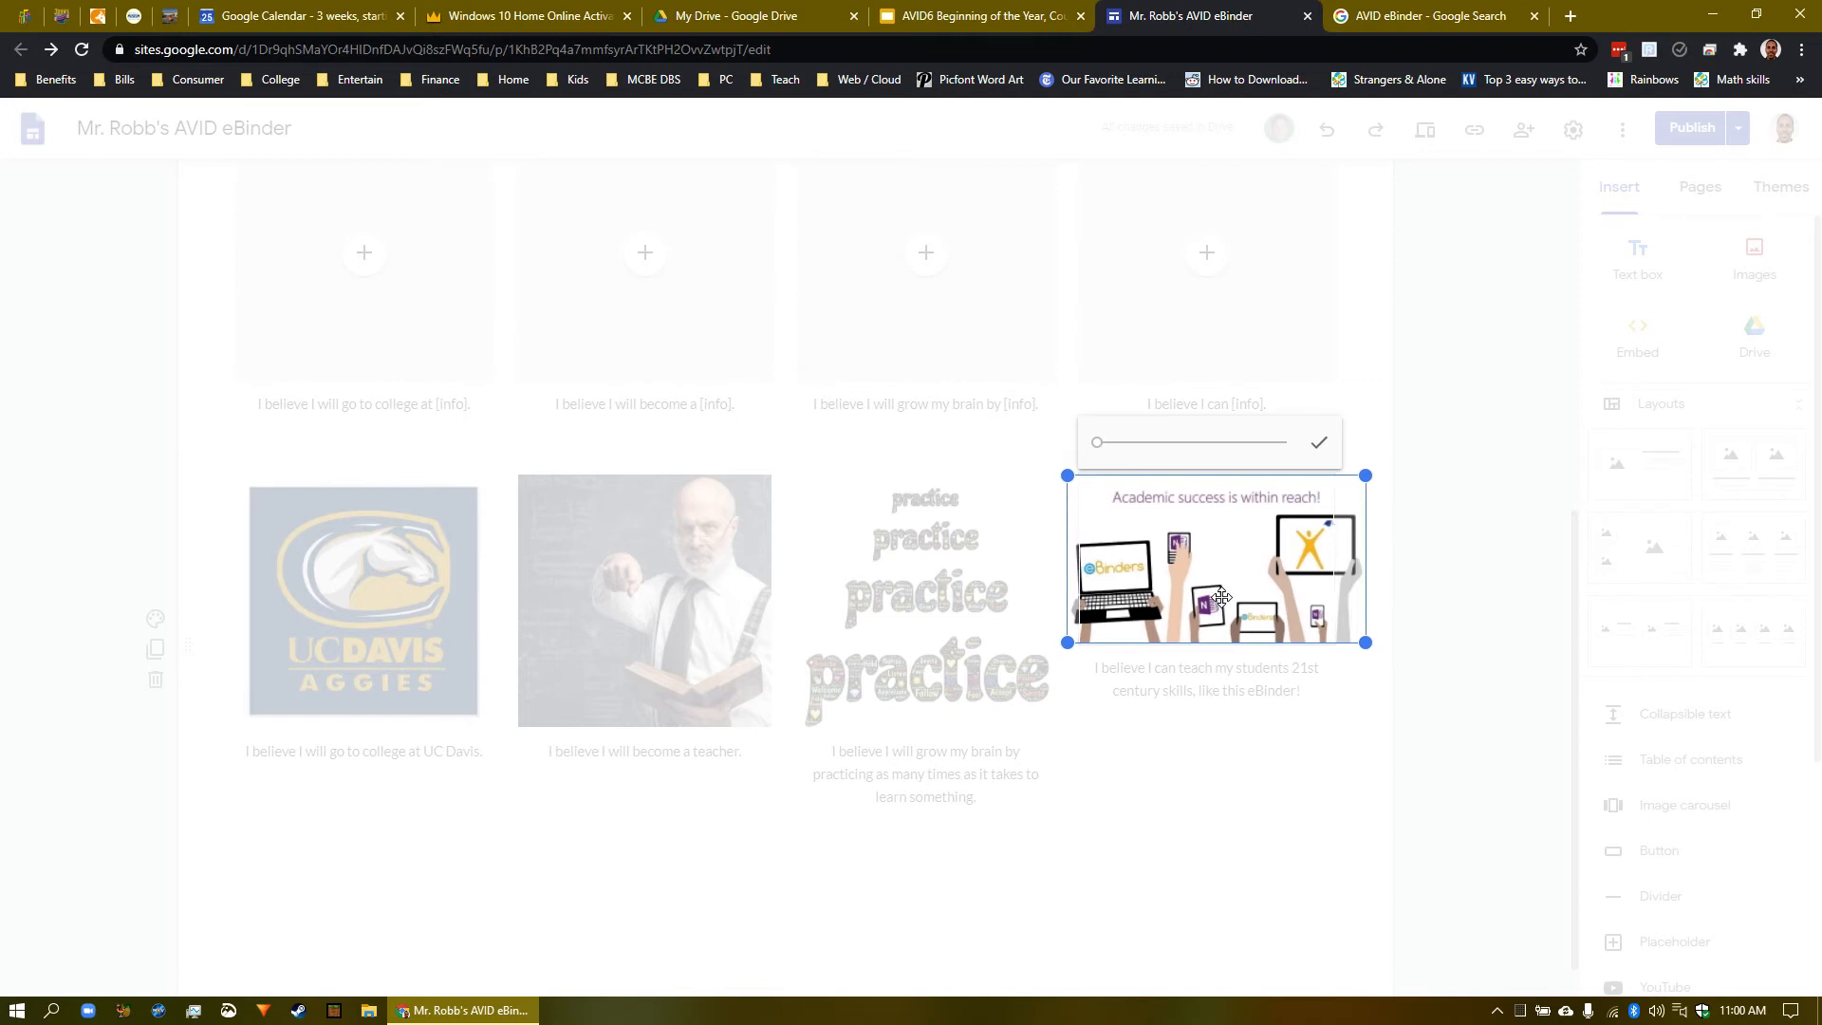
left_click(1318, 446)
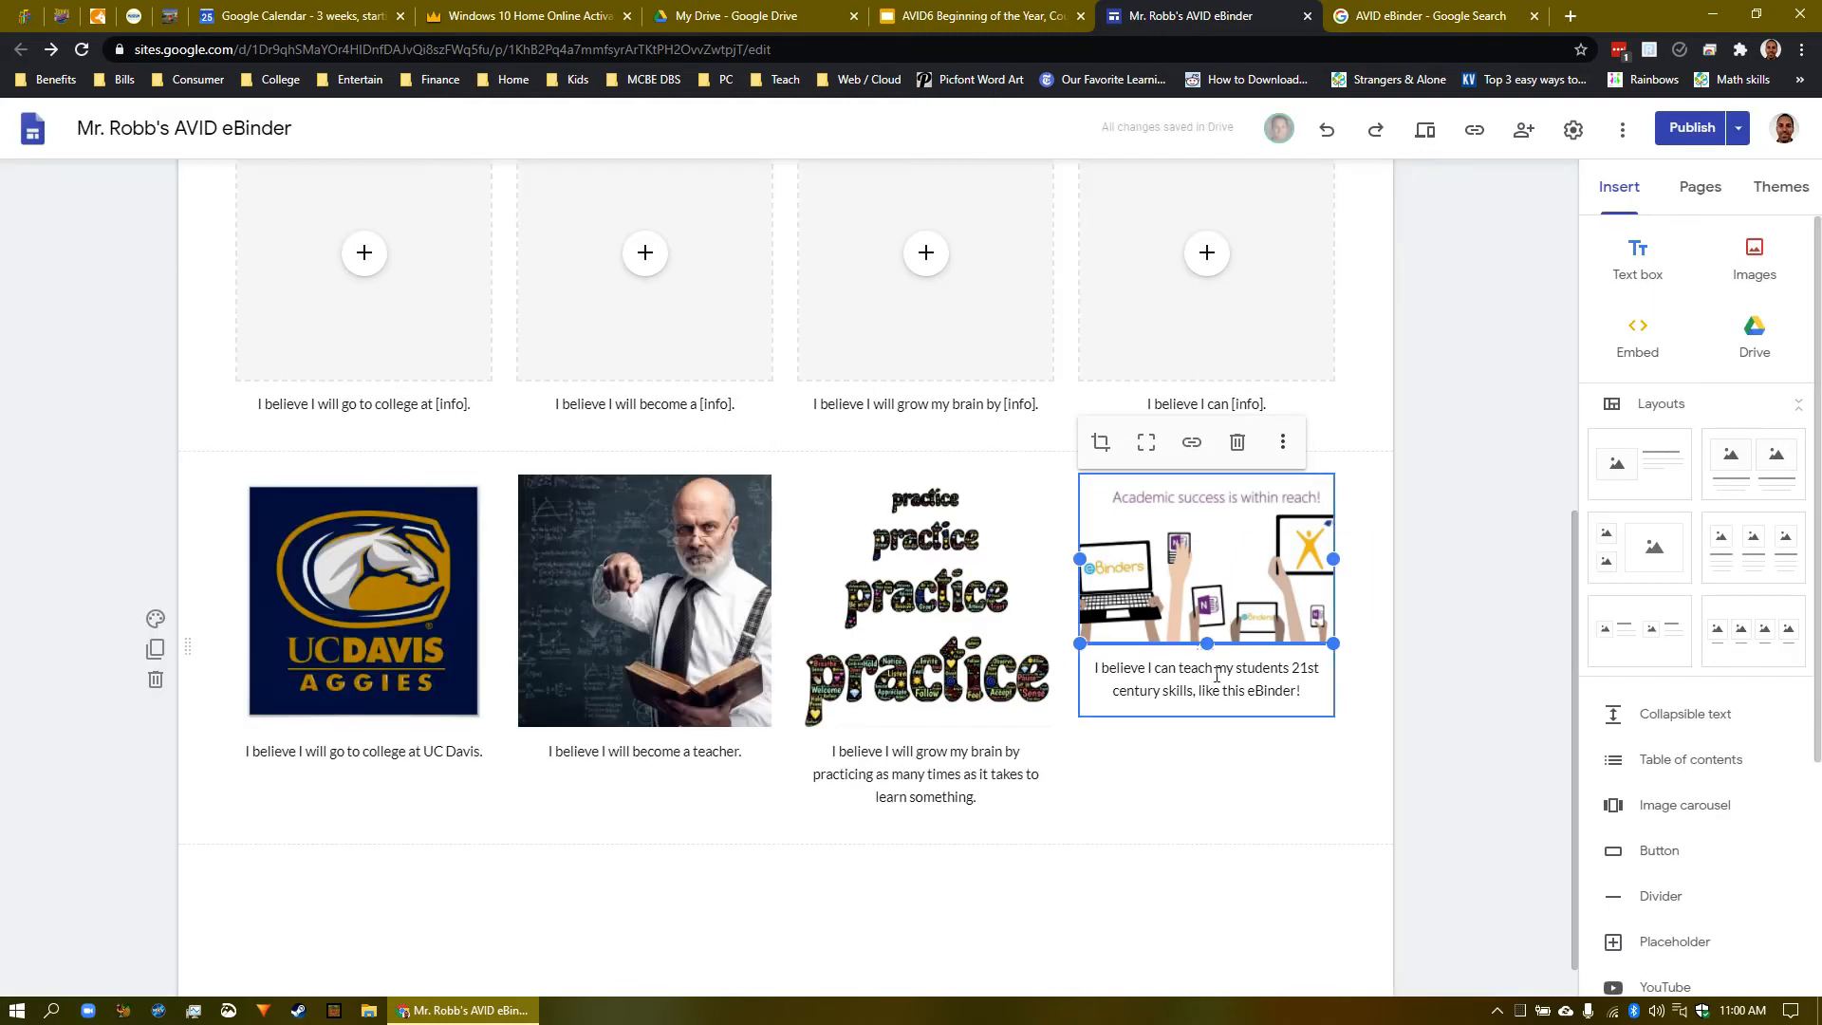
- Replace the first caption's [info] placeholder with 'you have to type your answer.'
left_click(1428, 674)
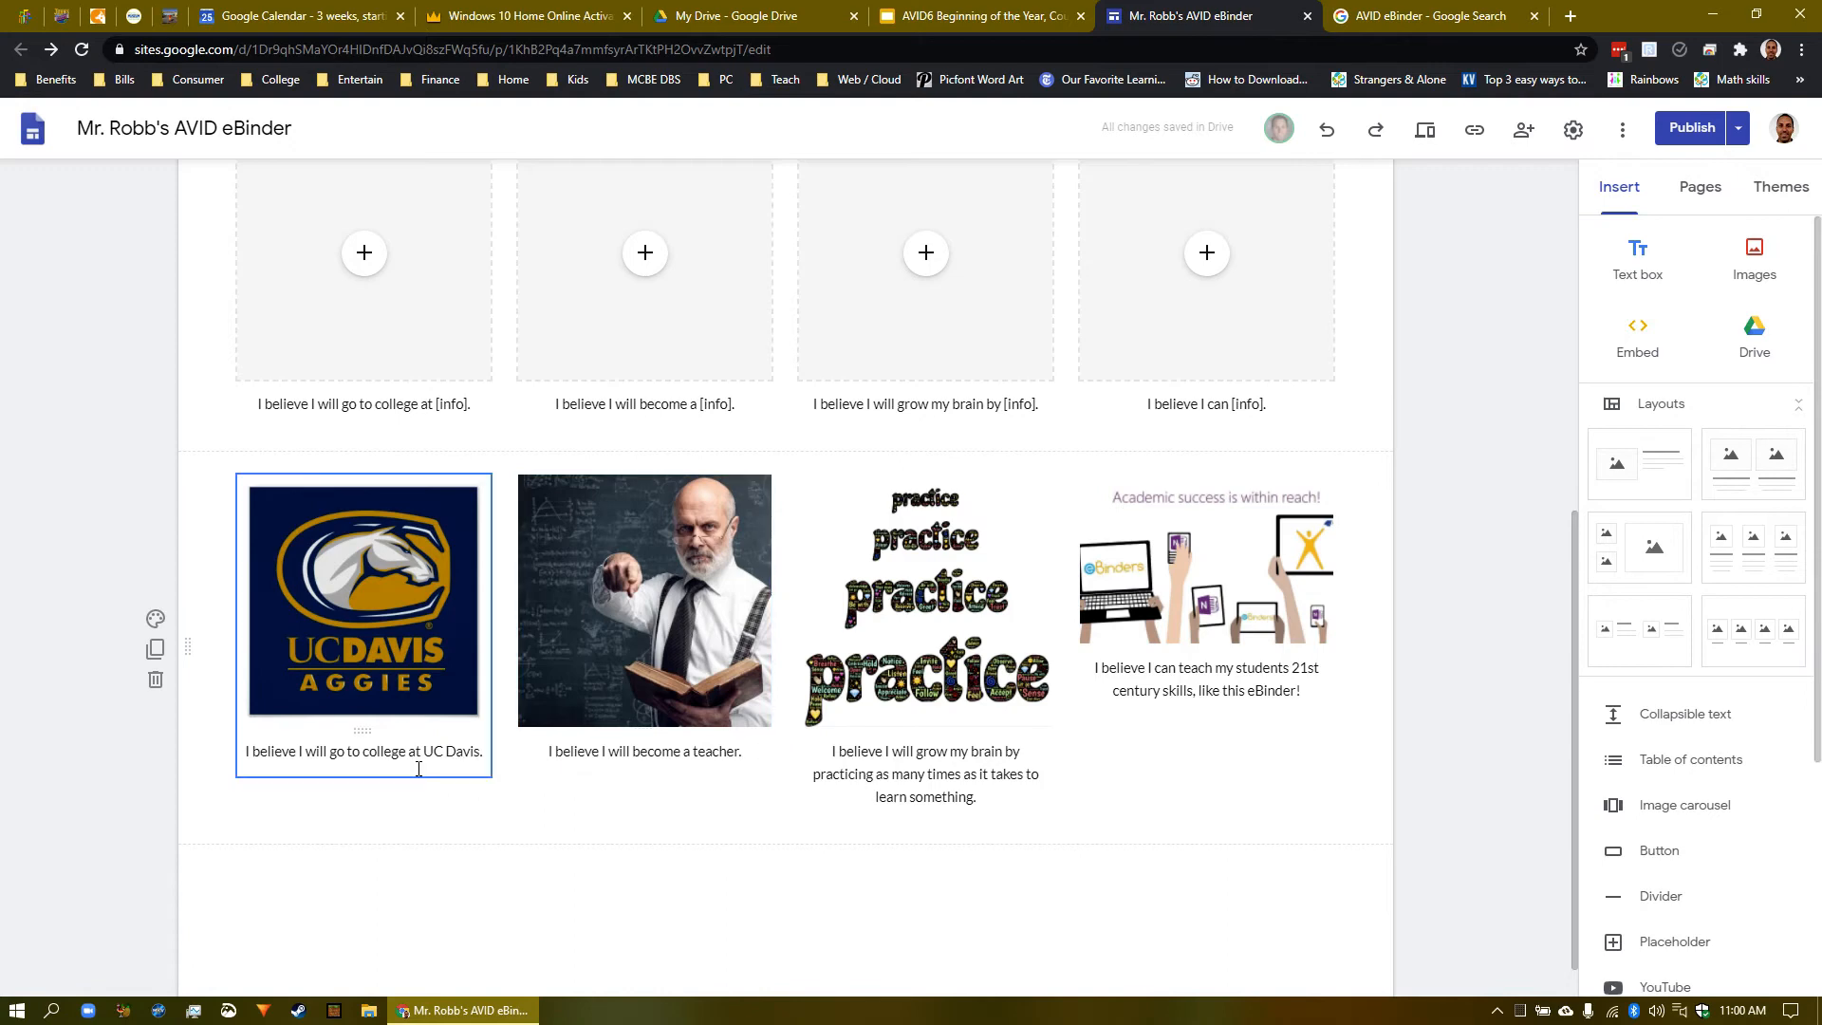
left_click(446, 753)
left_click(707, 759)
left_click(890, 773)
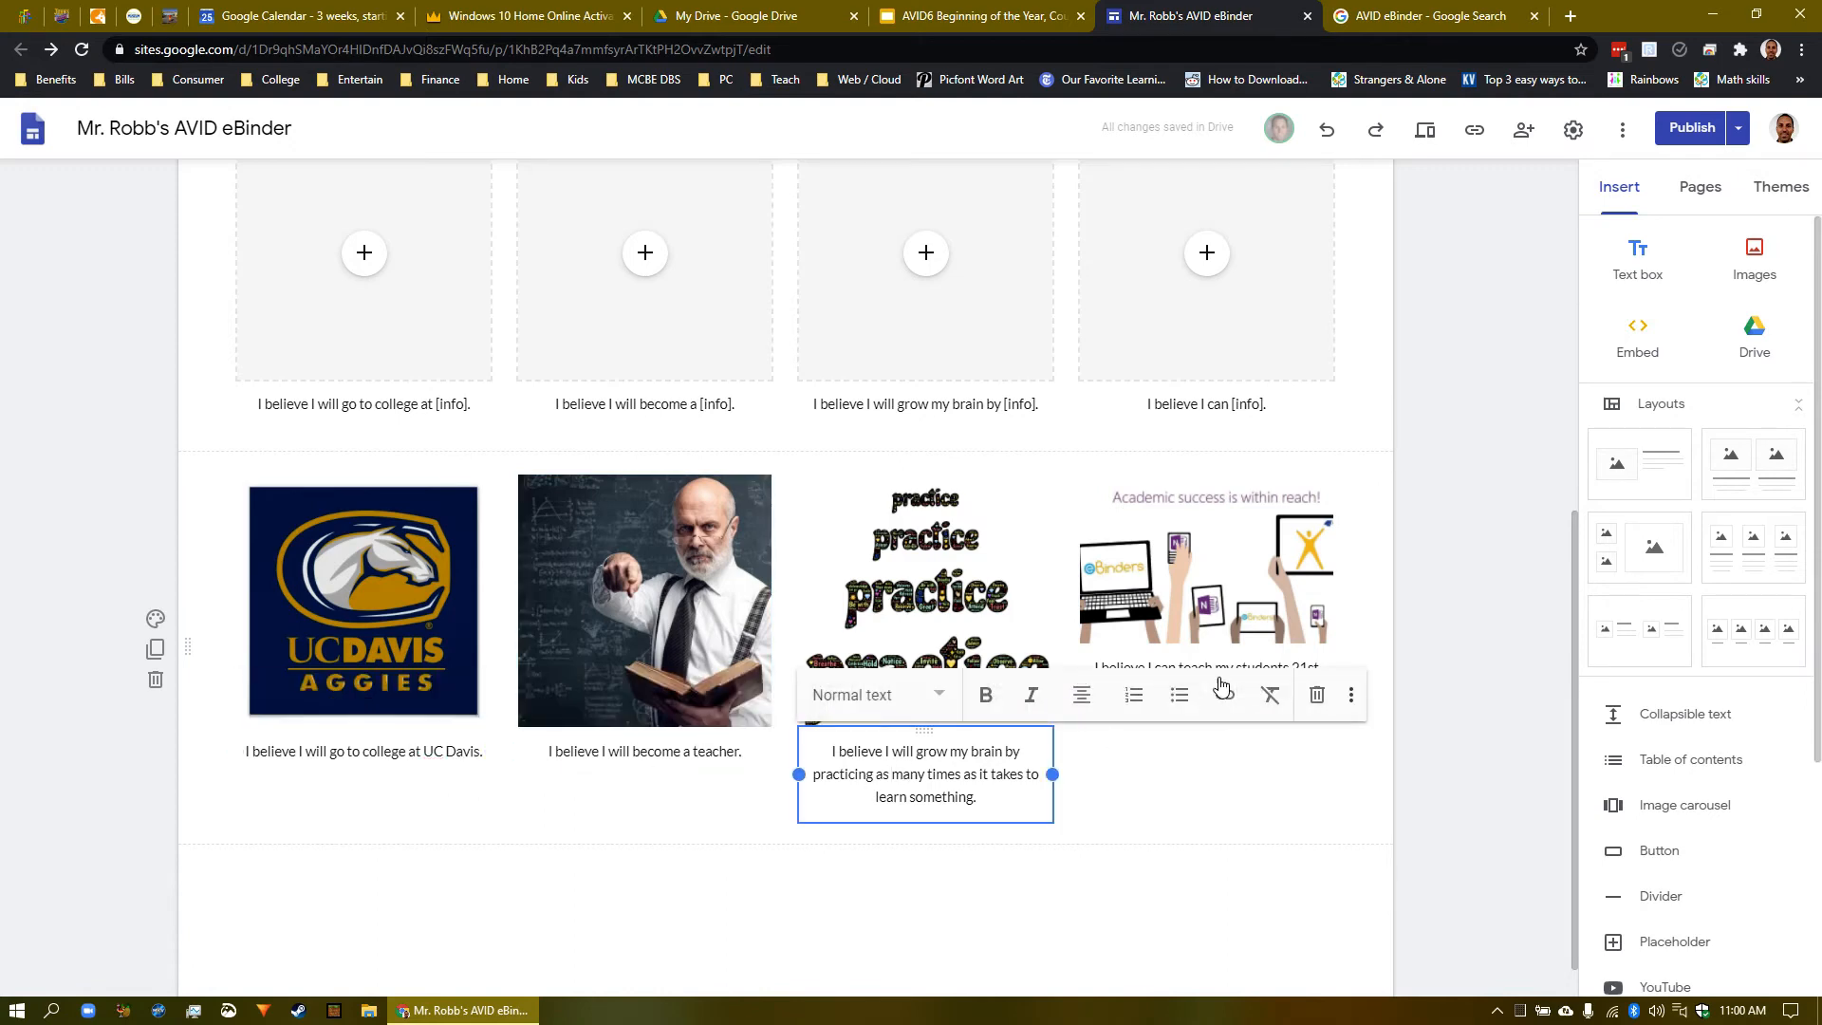
left_click(474, 752)
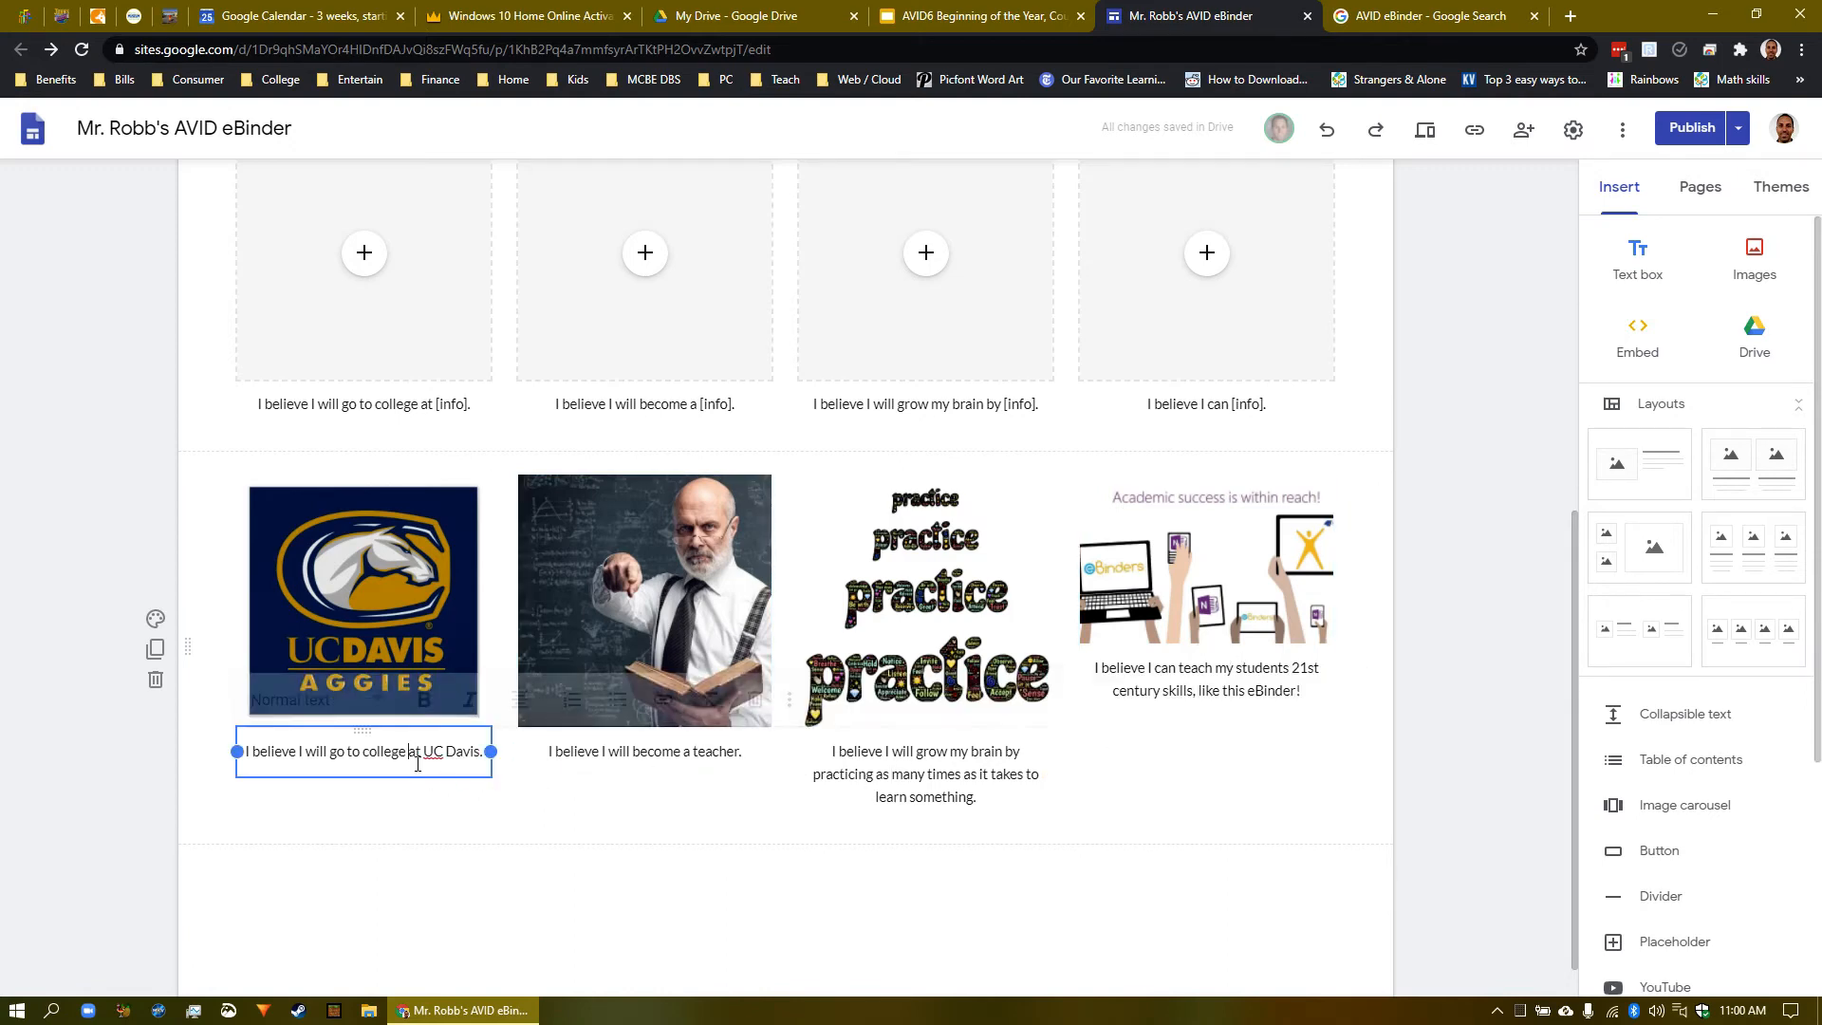
left_click(597, 760)
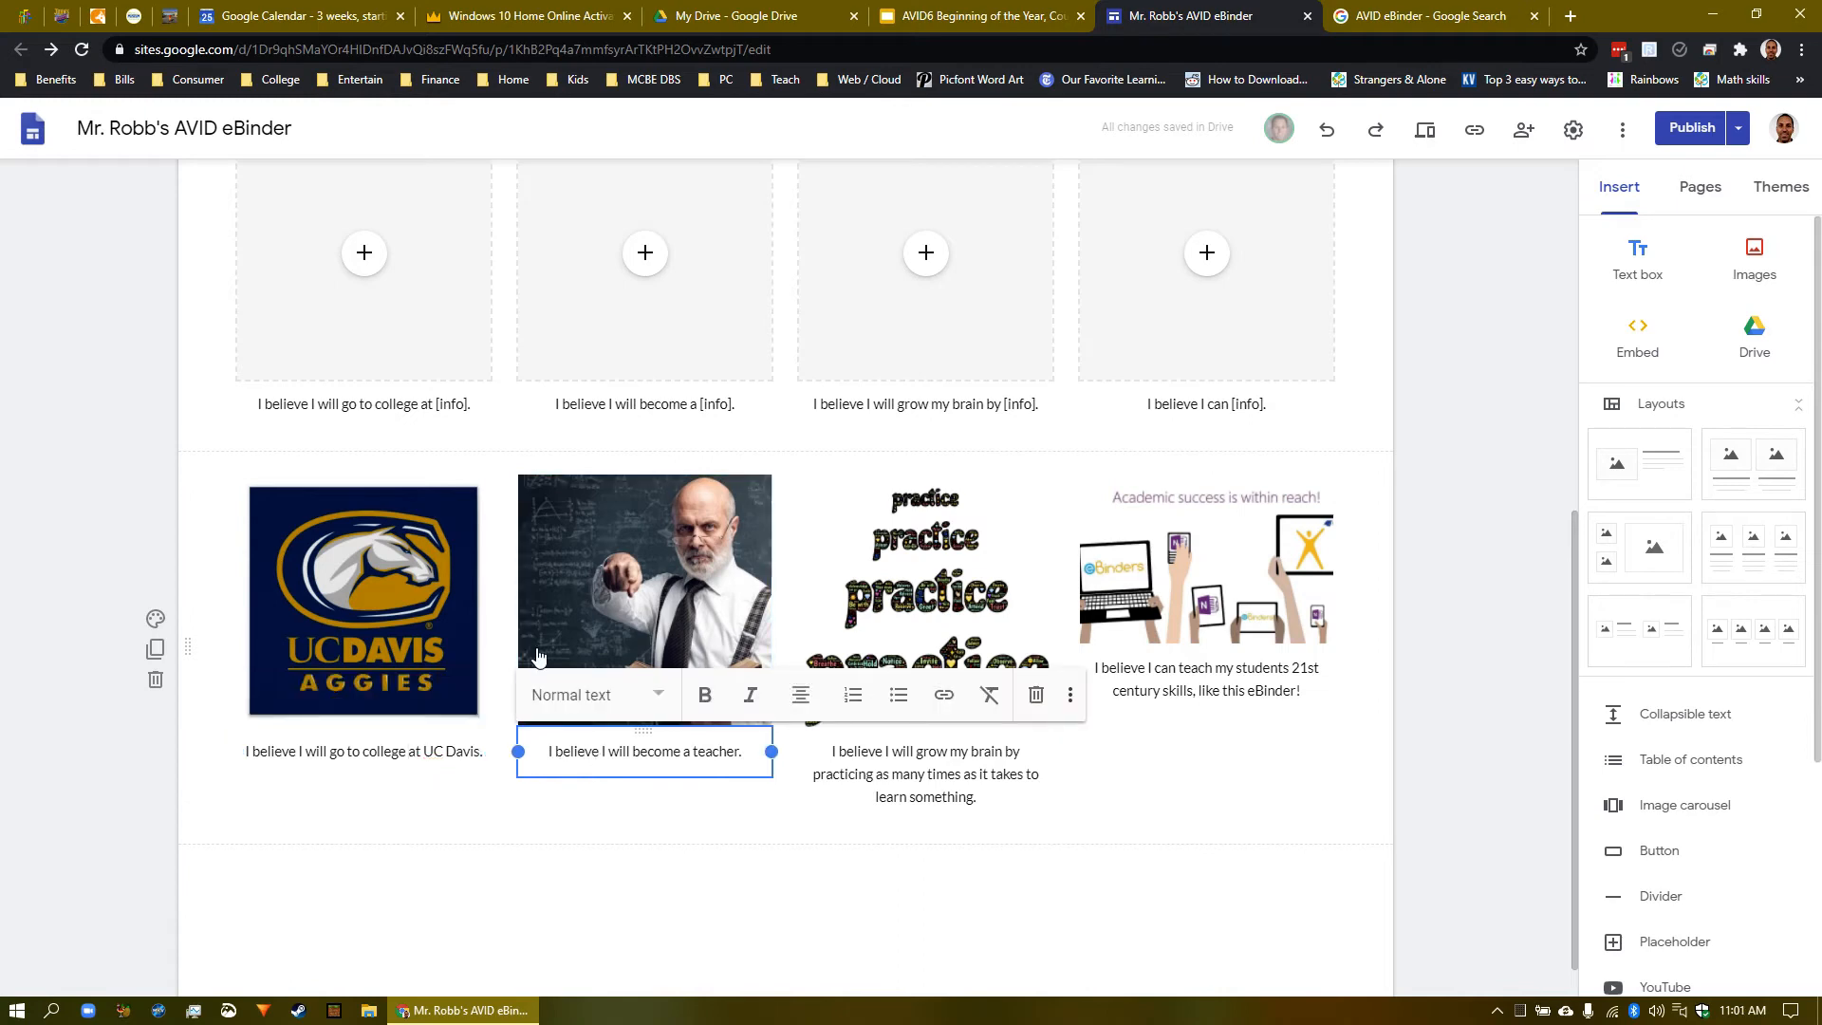
left_click(443, 419)
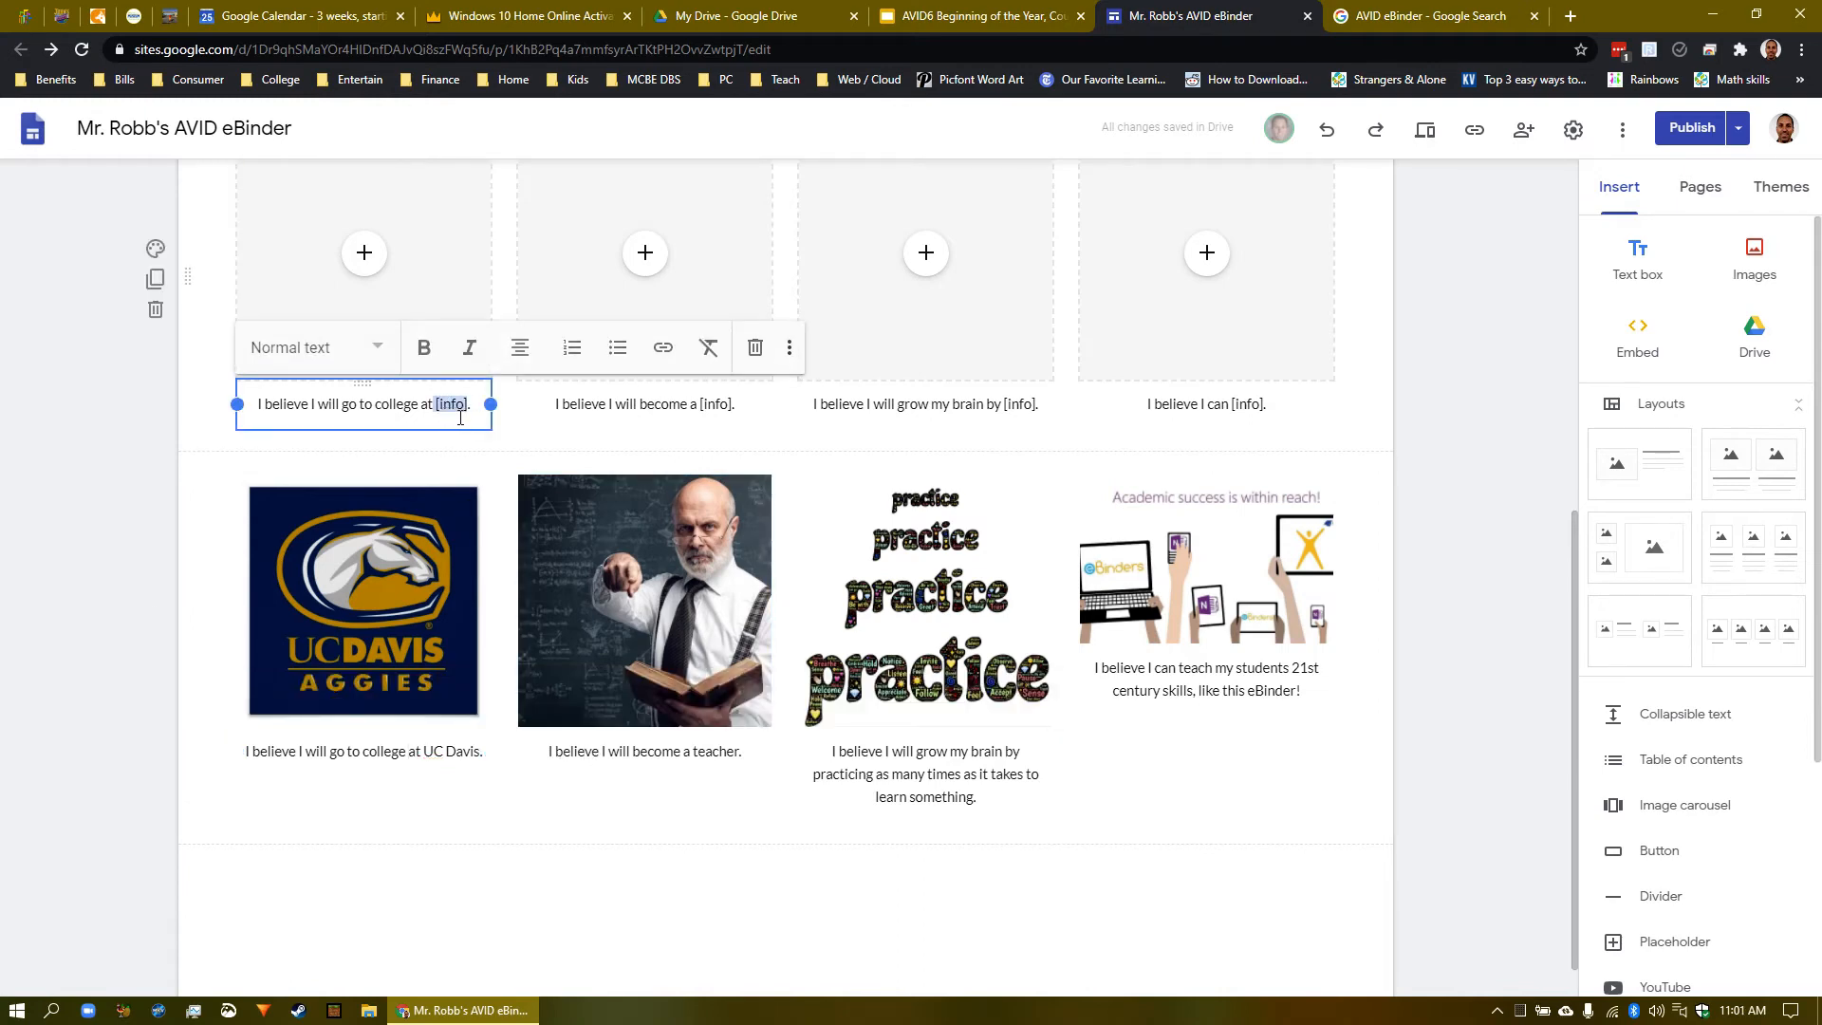
type("you ahve")
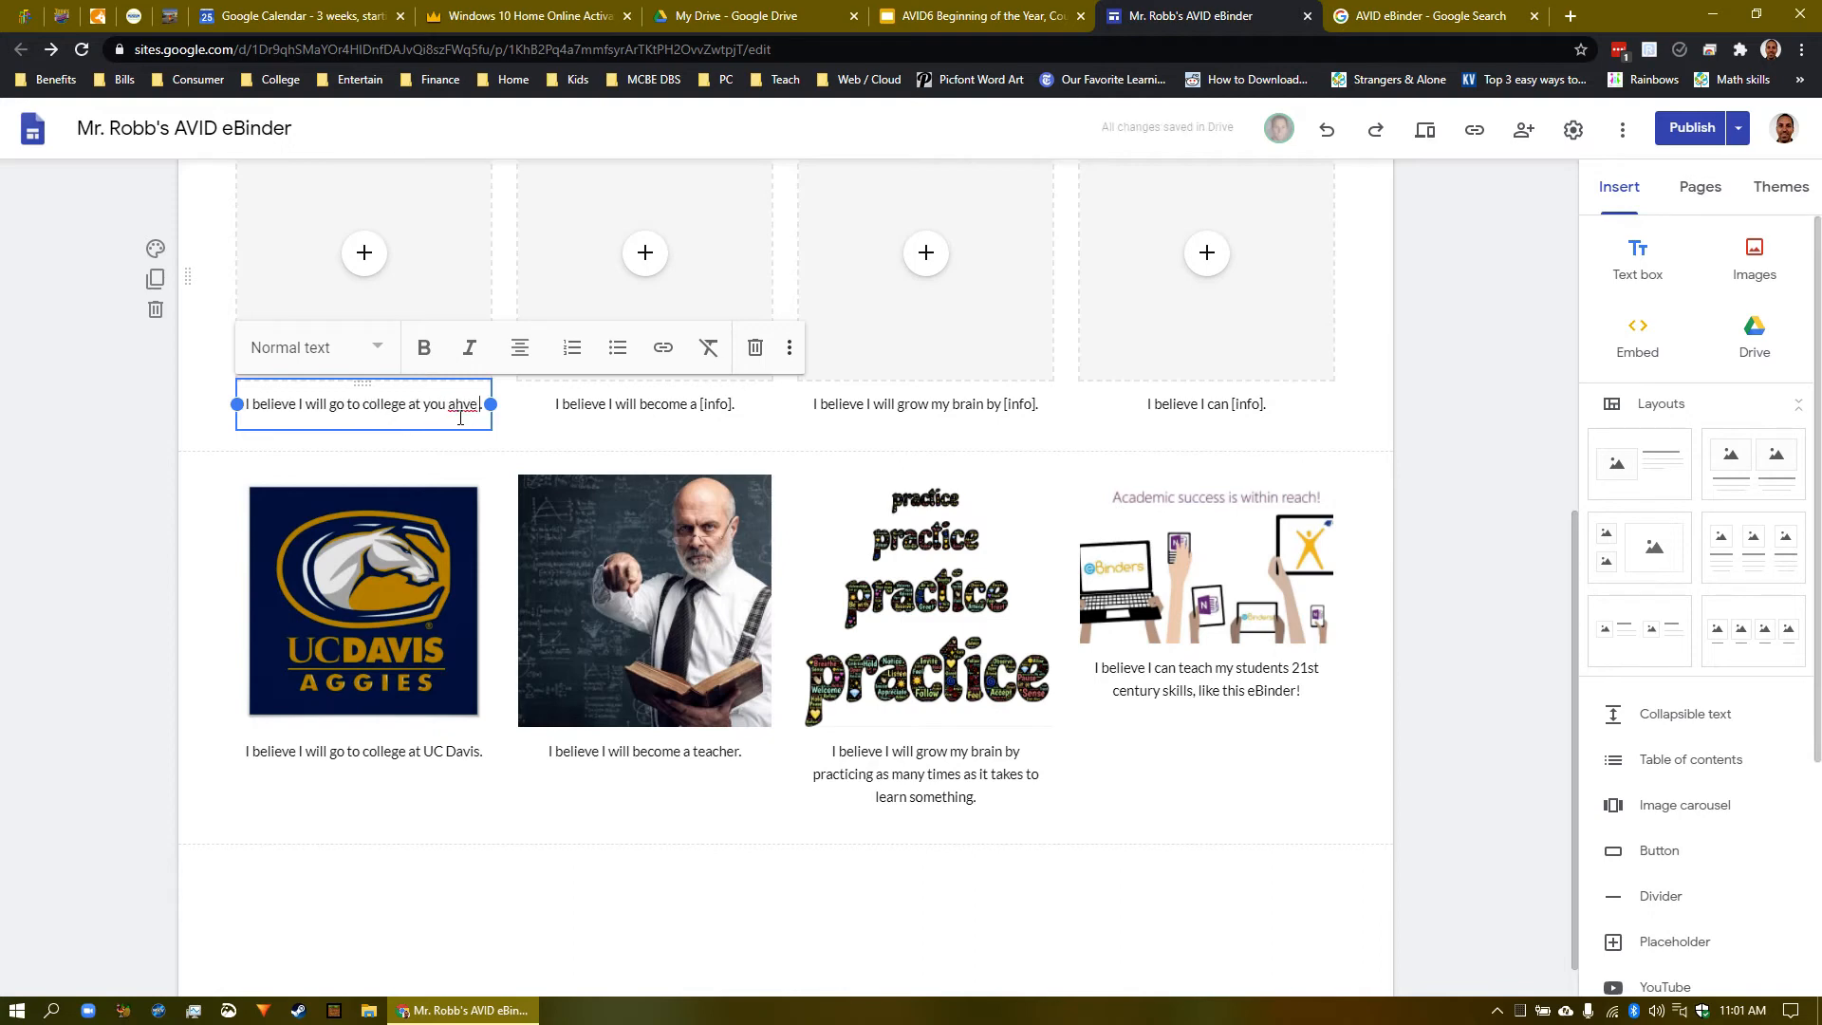
key("BackSpace")
key("BackSpace")
key("BackSpace")
key("BackSpace")
type("have to typ")
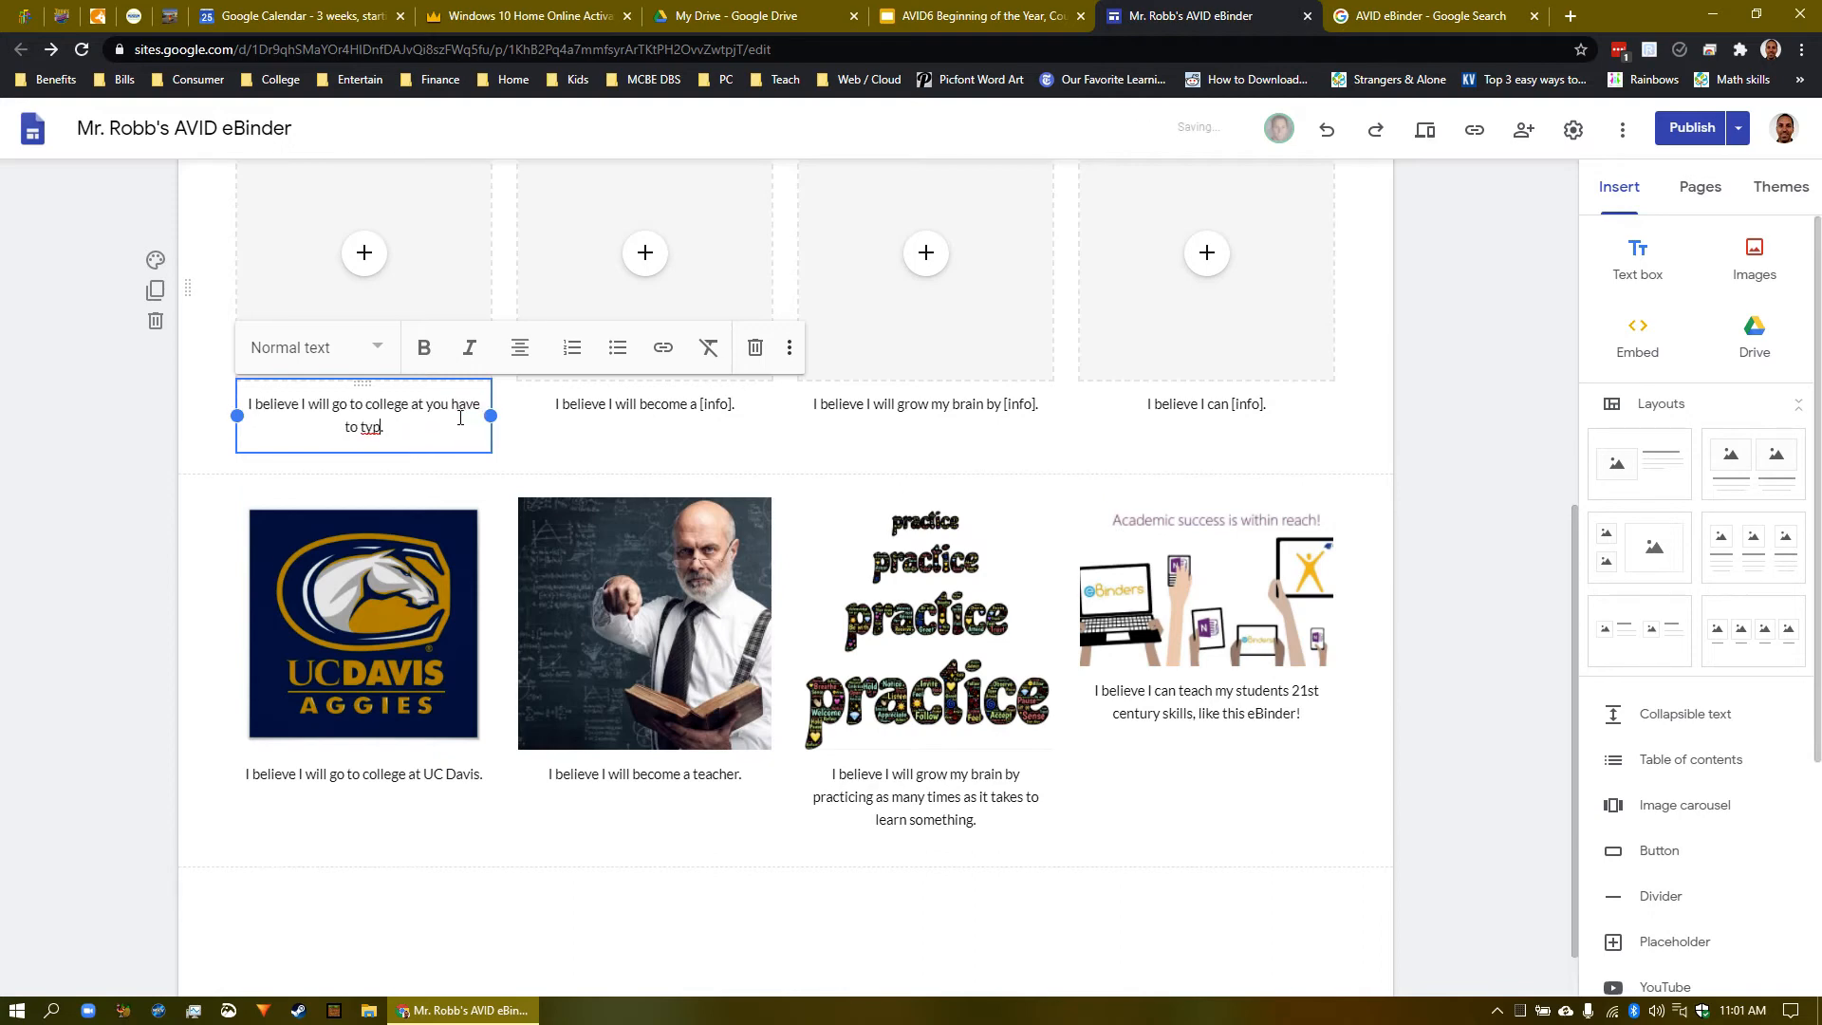
type("e your answer.")
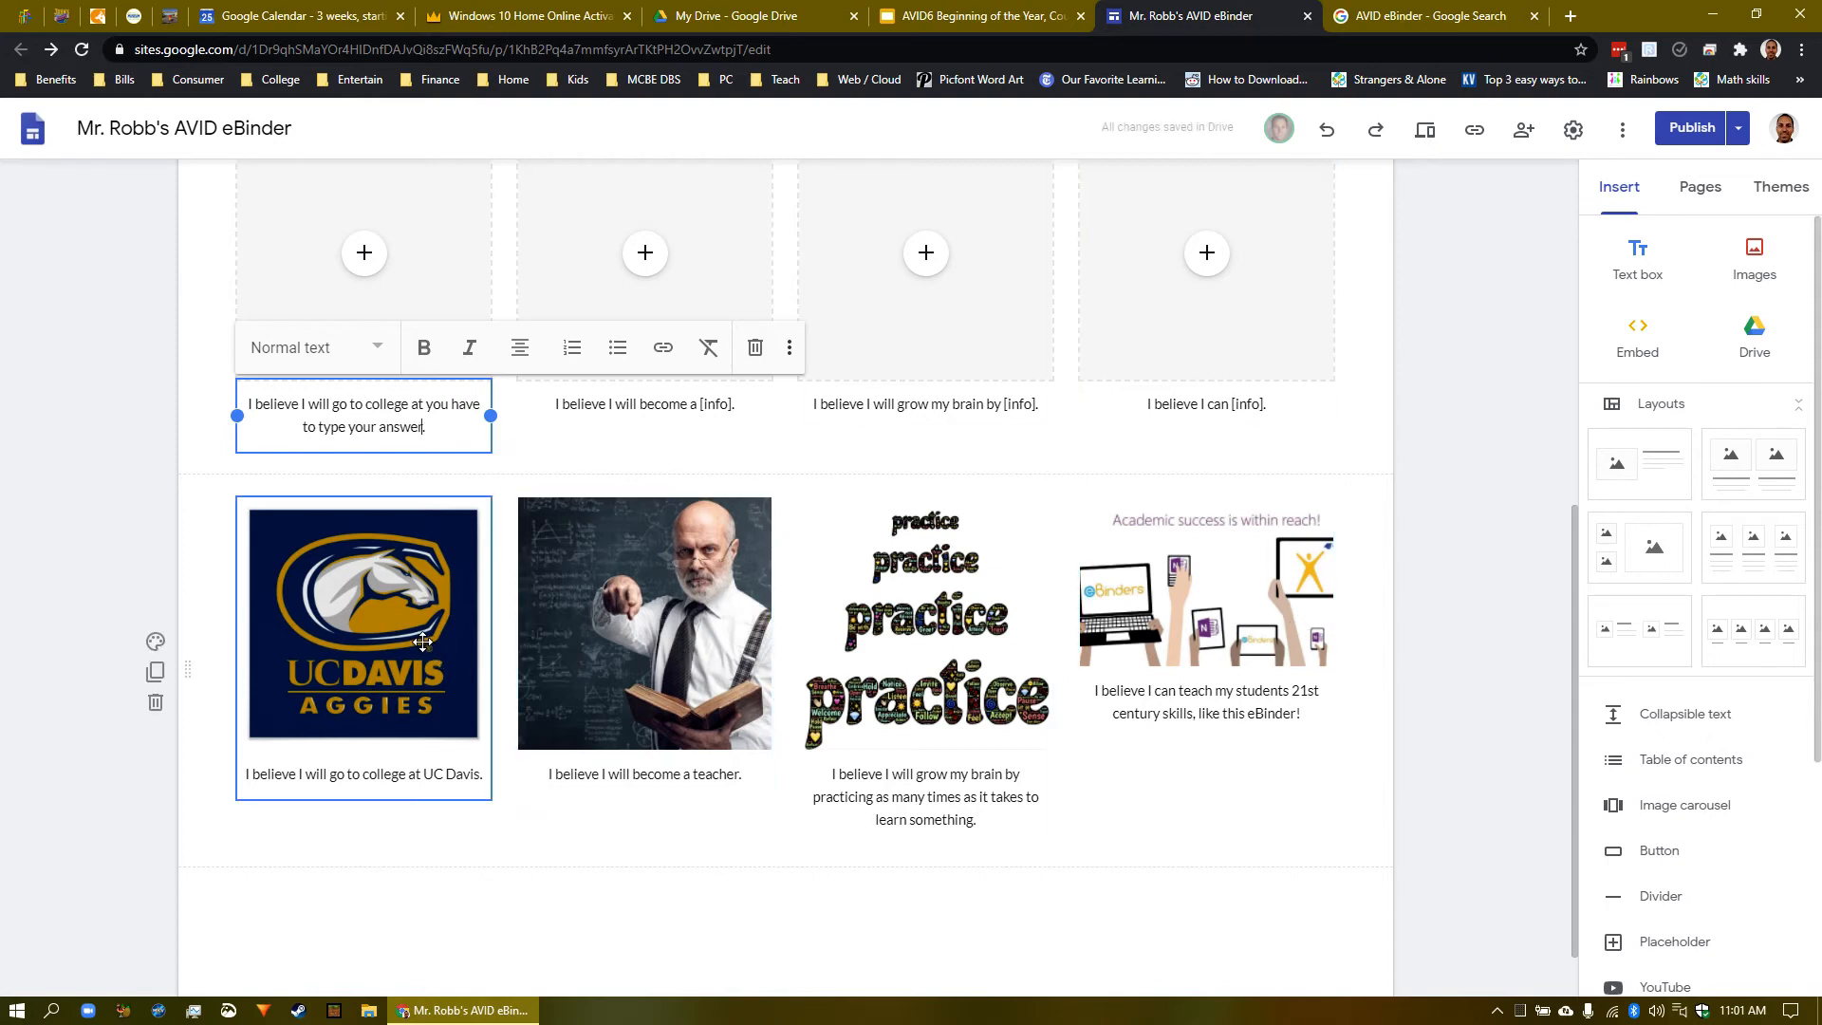
- Recopy the Academic success image address from the AVID eBinder results
left_click(1402, 19)
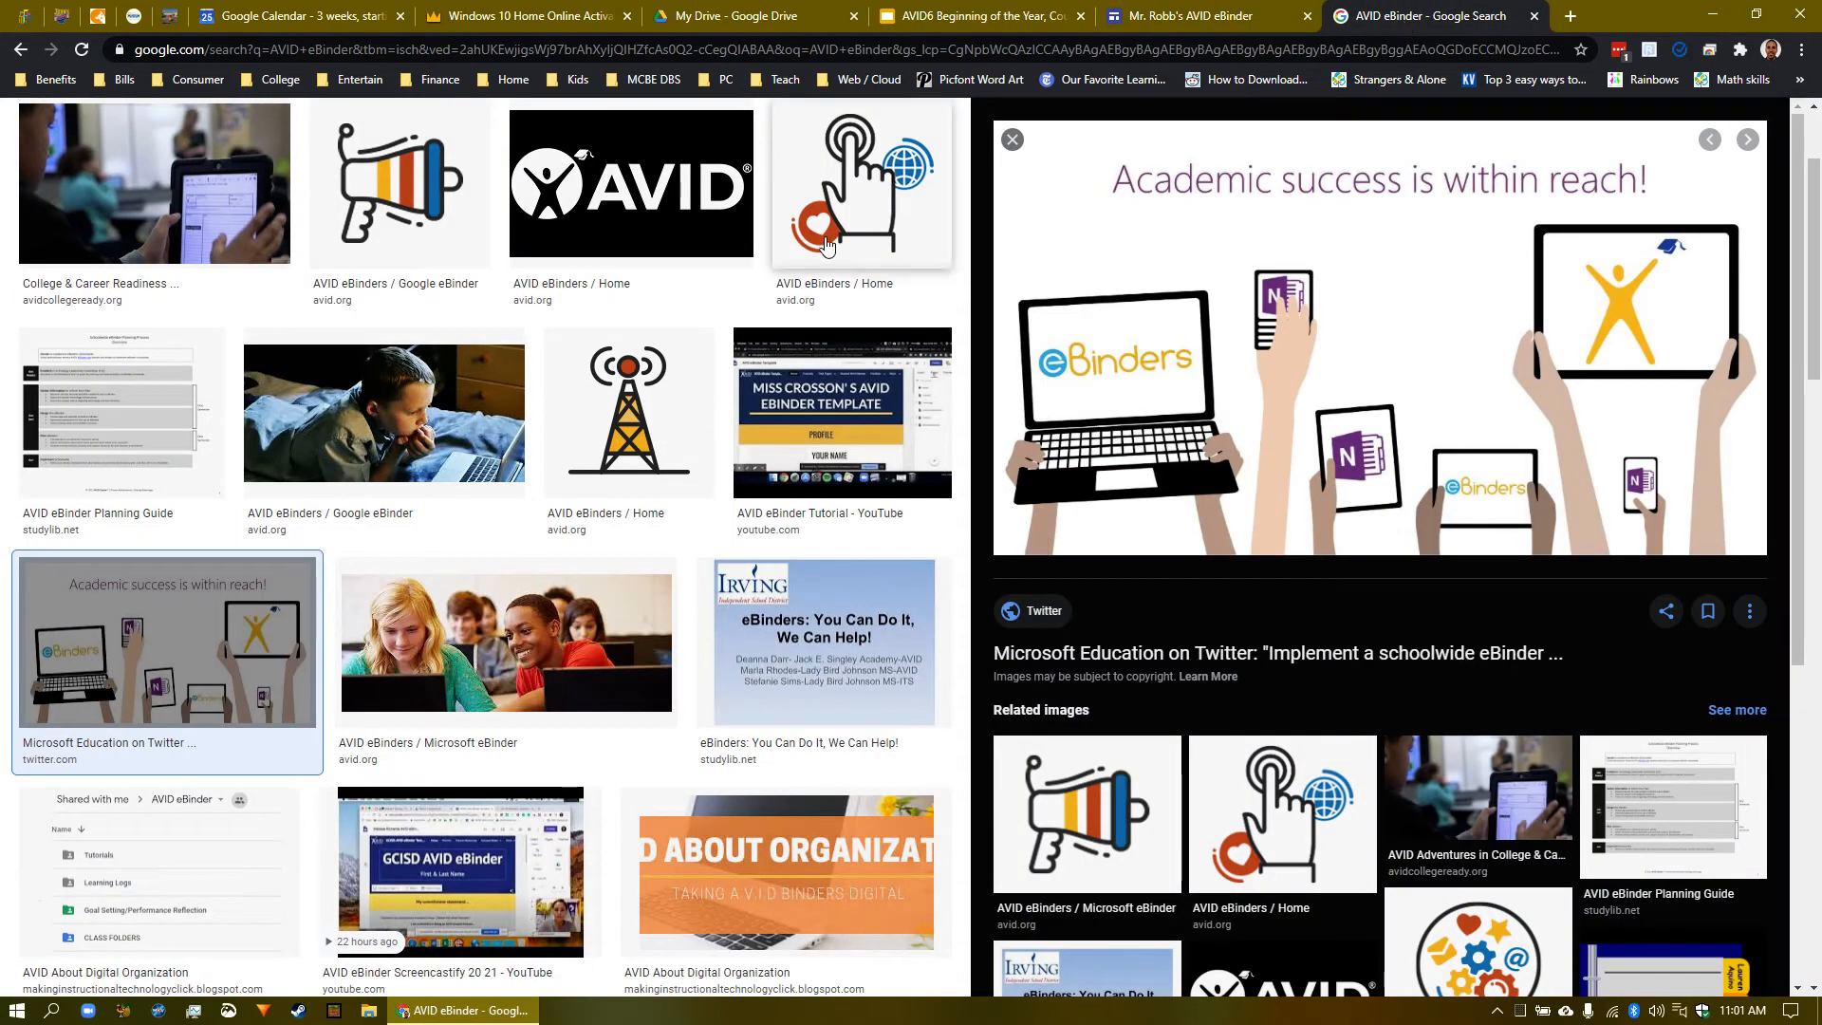
scroll(626, 398, "up", 2)
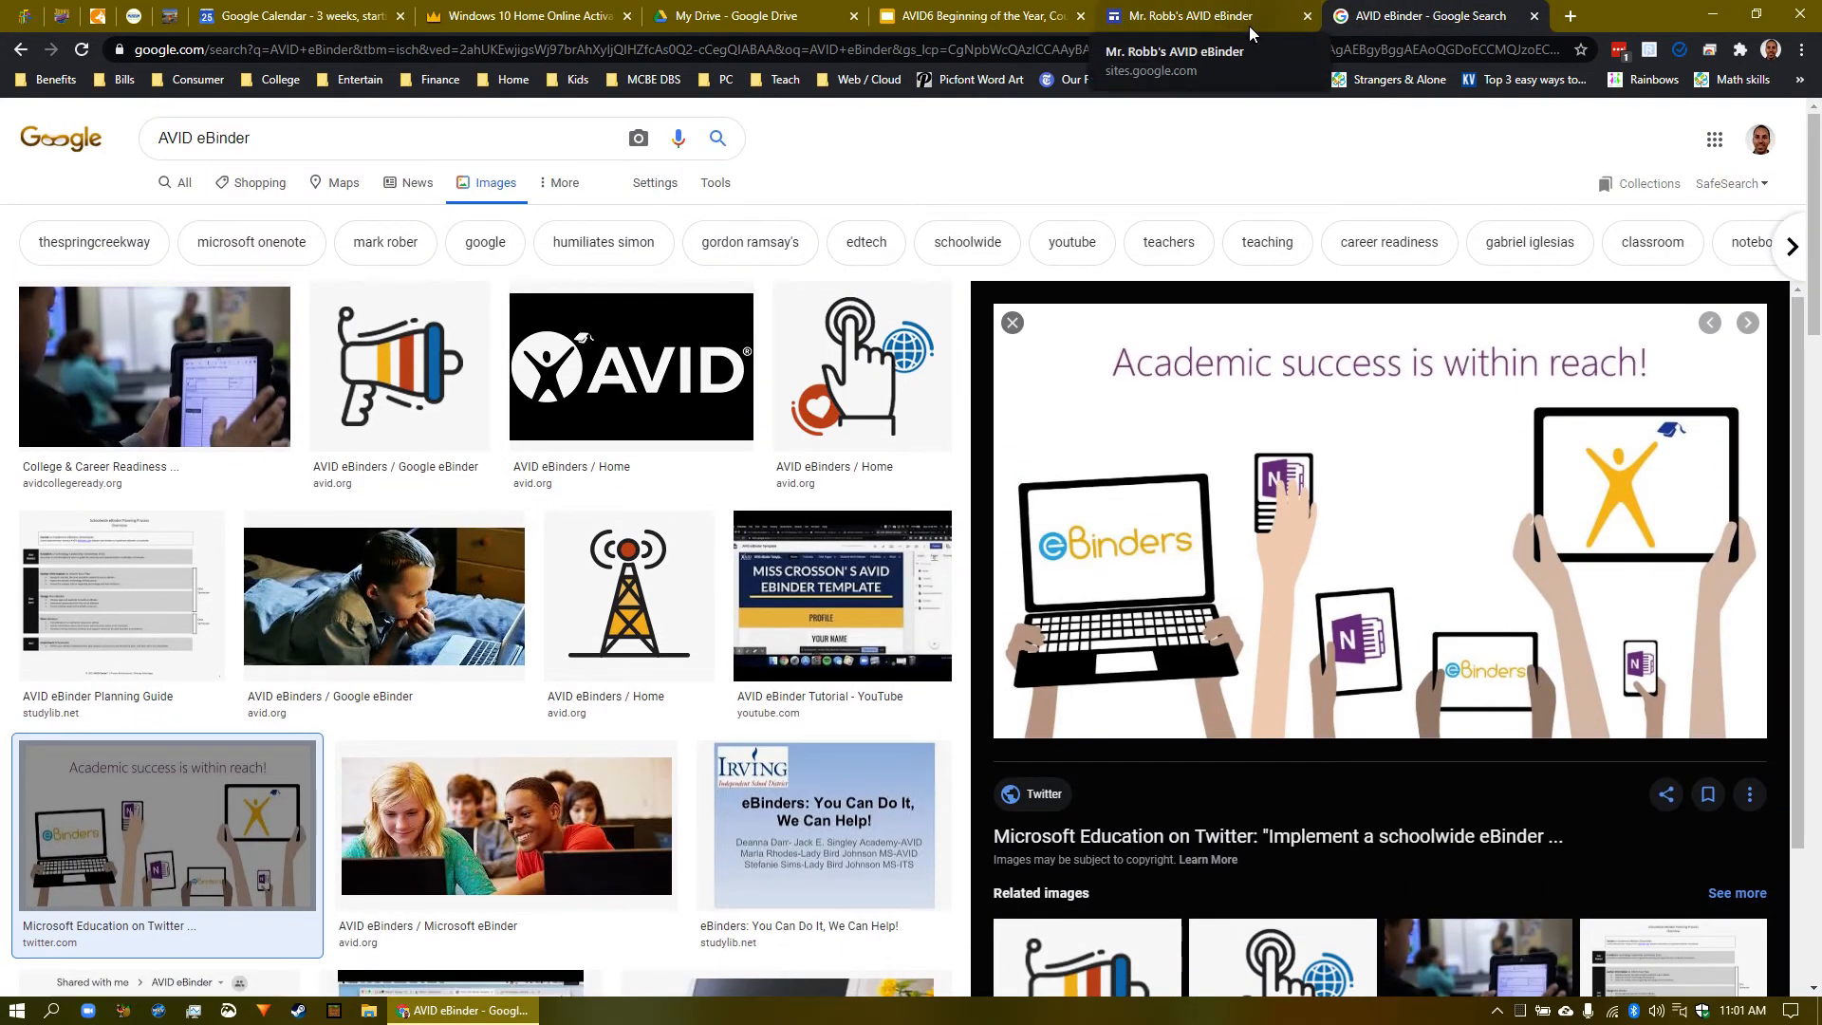
right_click(1422, 489)
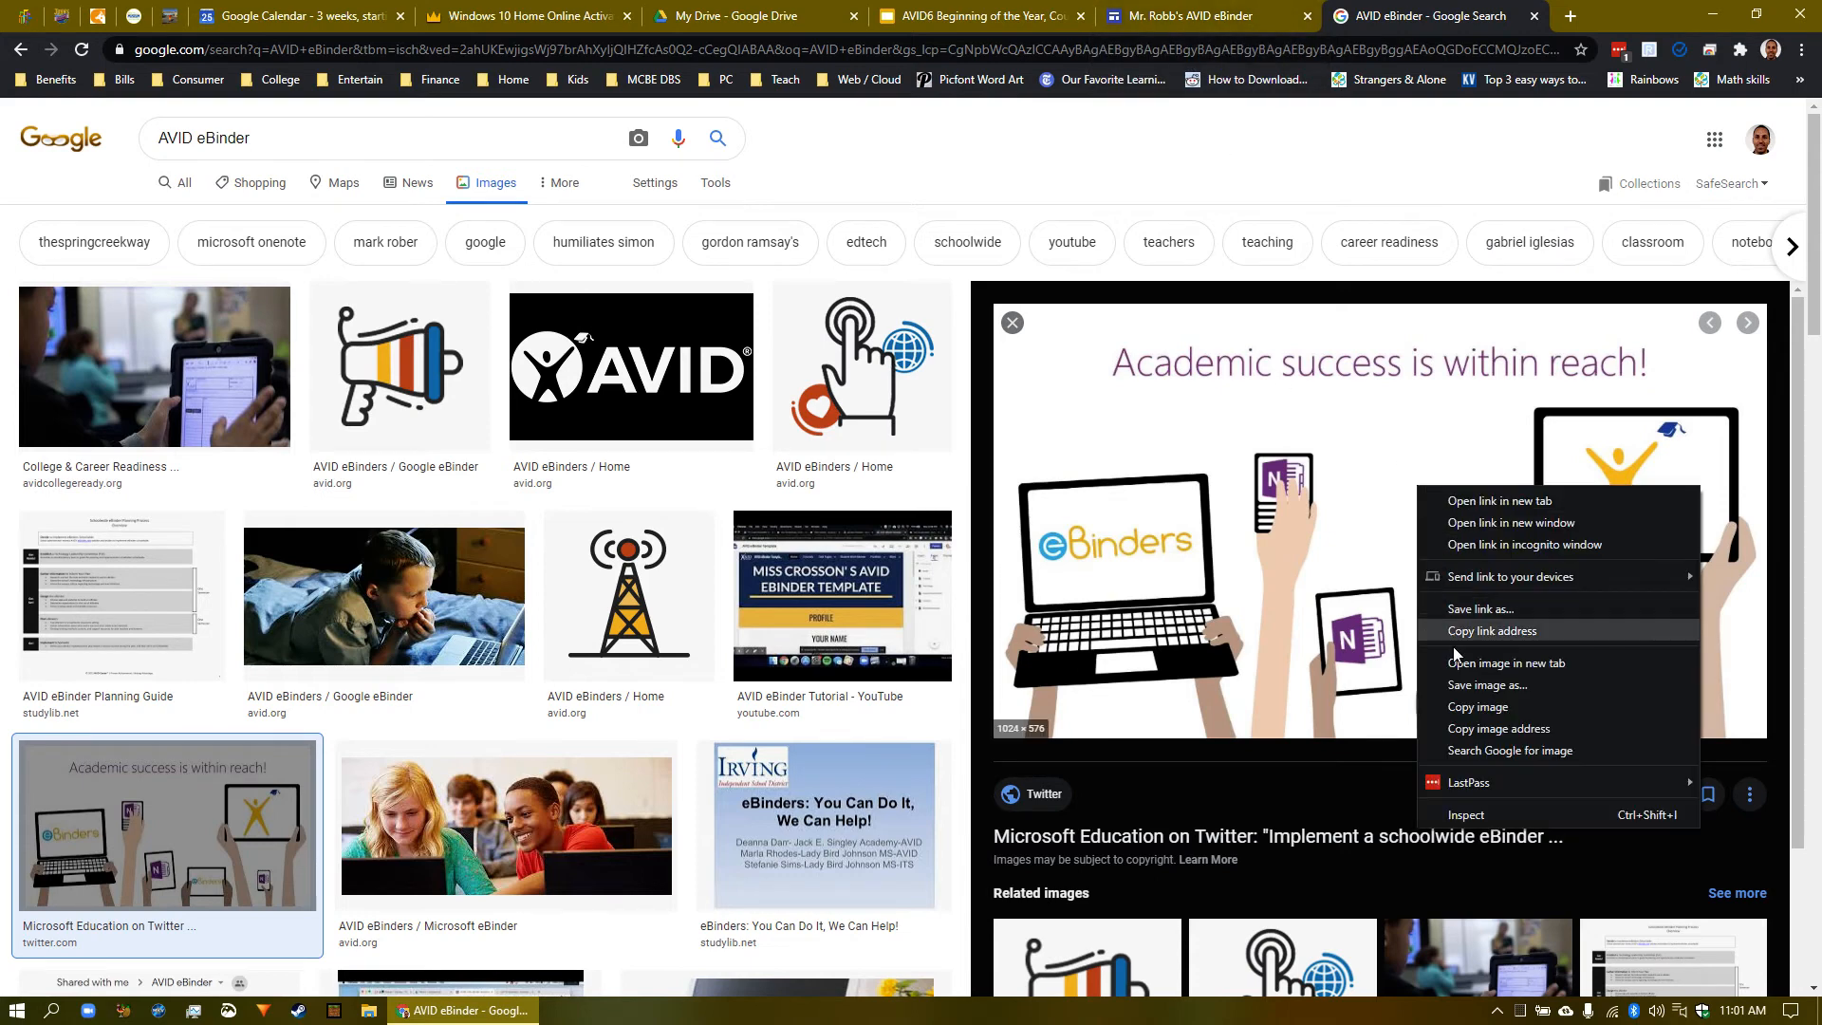
left_click(1227, 22)
- Open Select image by URL for the first empty tile, paste the address, then clear it
scroll(376, 464, "up", 2)
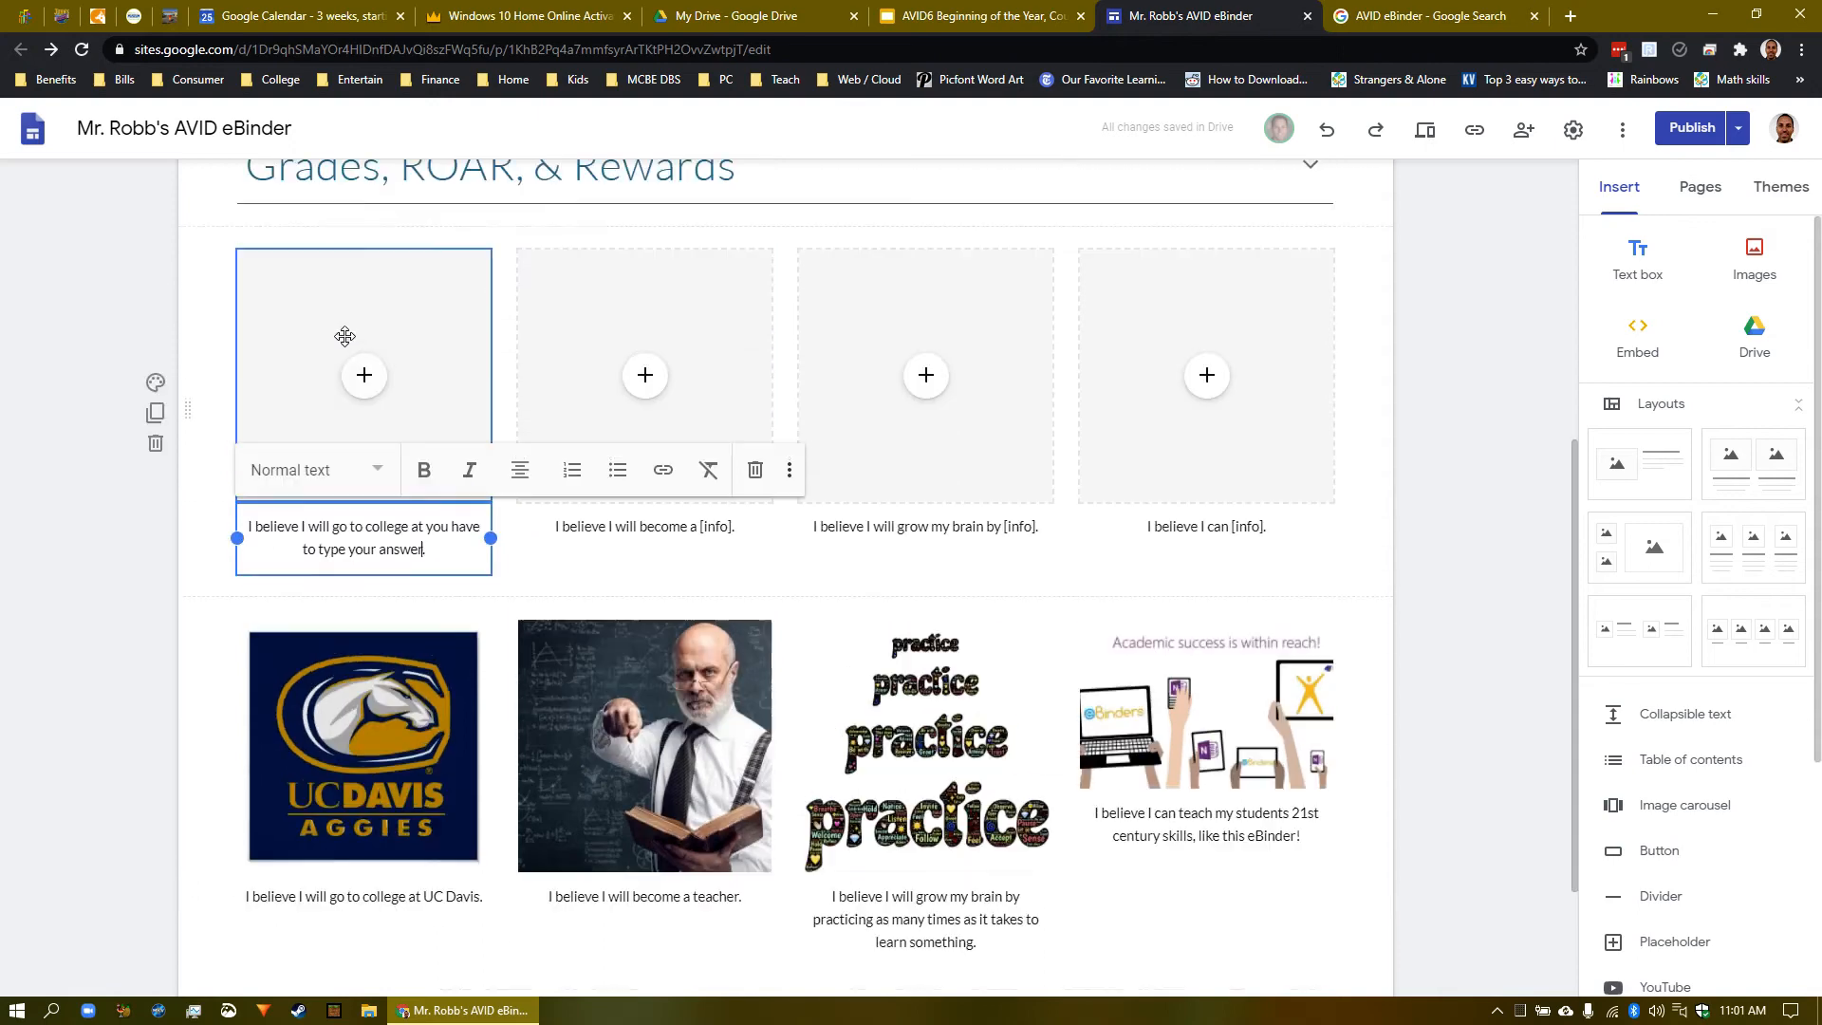
left_click(364, 443)
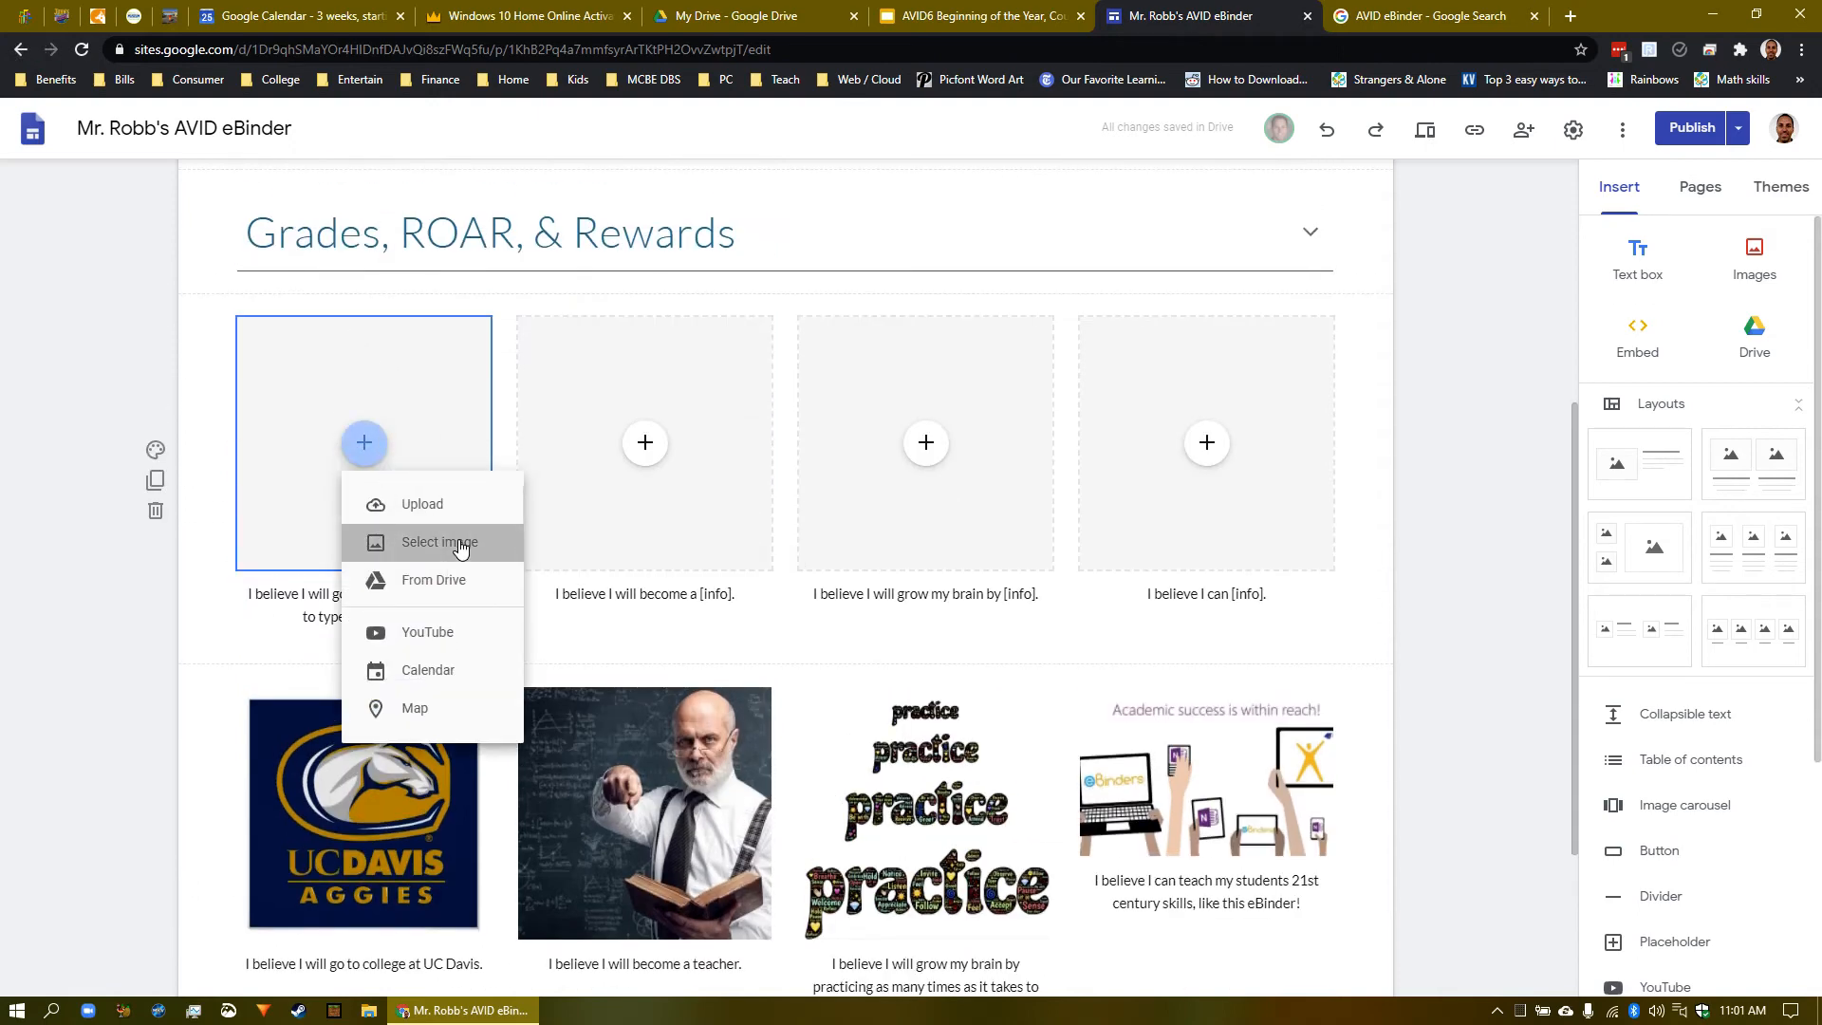
left_click(459, 537)
left_click(479, 238)
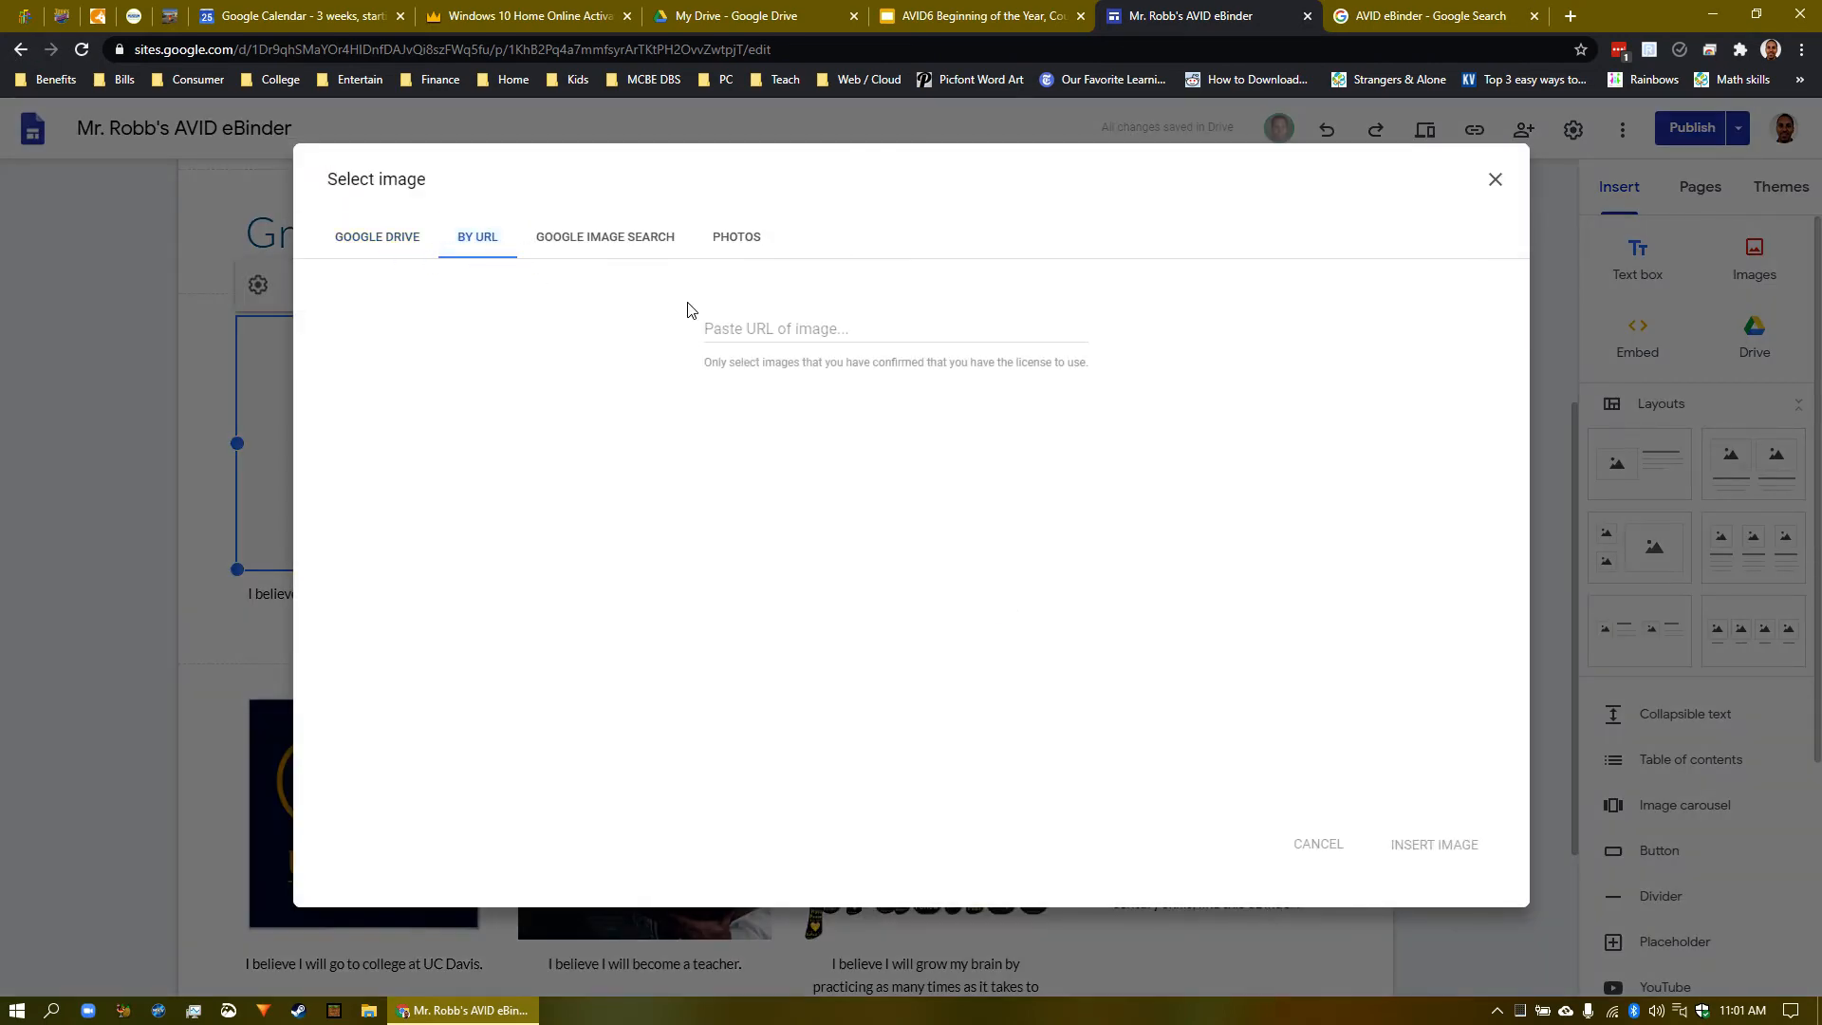
right_click(829, 330)
type("https://pbs.twimg.com/media/CmNkozCWQAAsEpH.jpg")
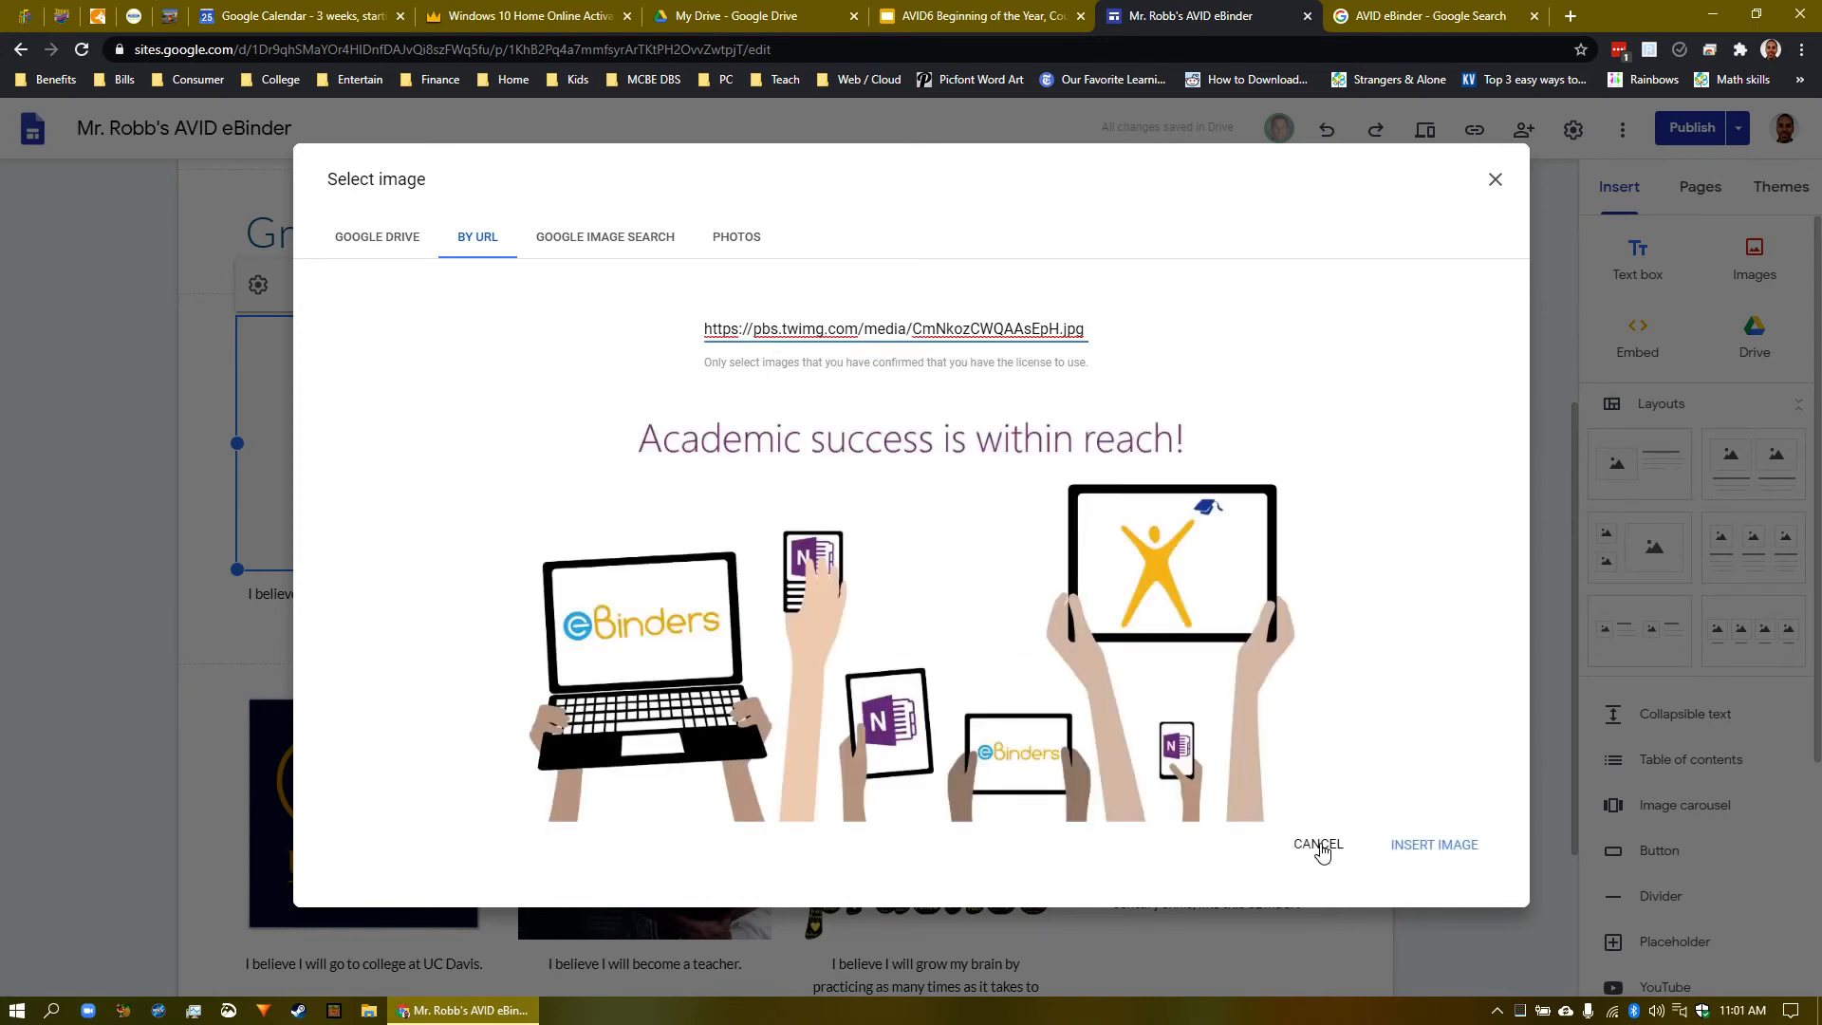
left_click(1319, 846)
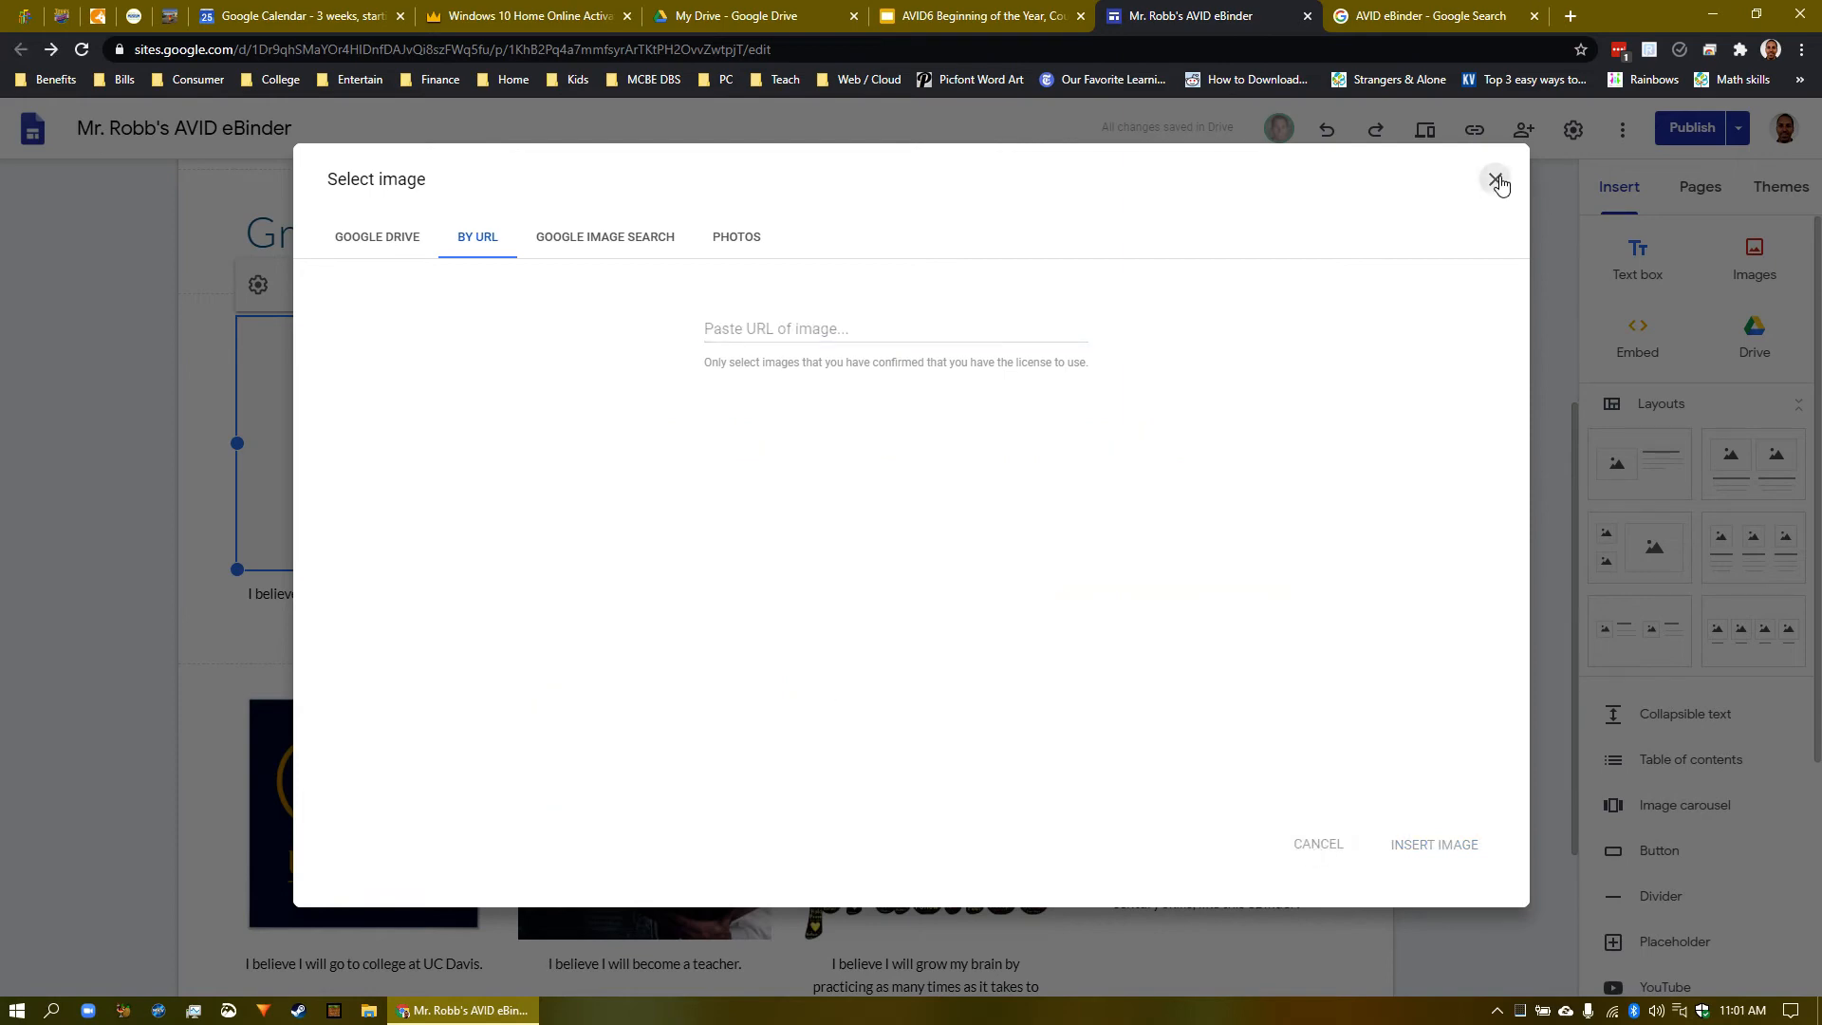
- Close the image dialog and delete the section of empty placeholder tiles
left_click(1496, 179)
scroll(829, 434, "down", 3)
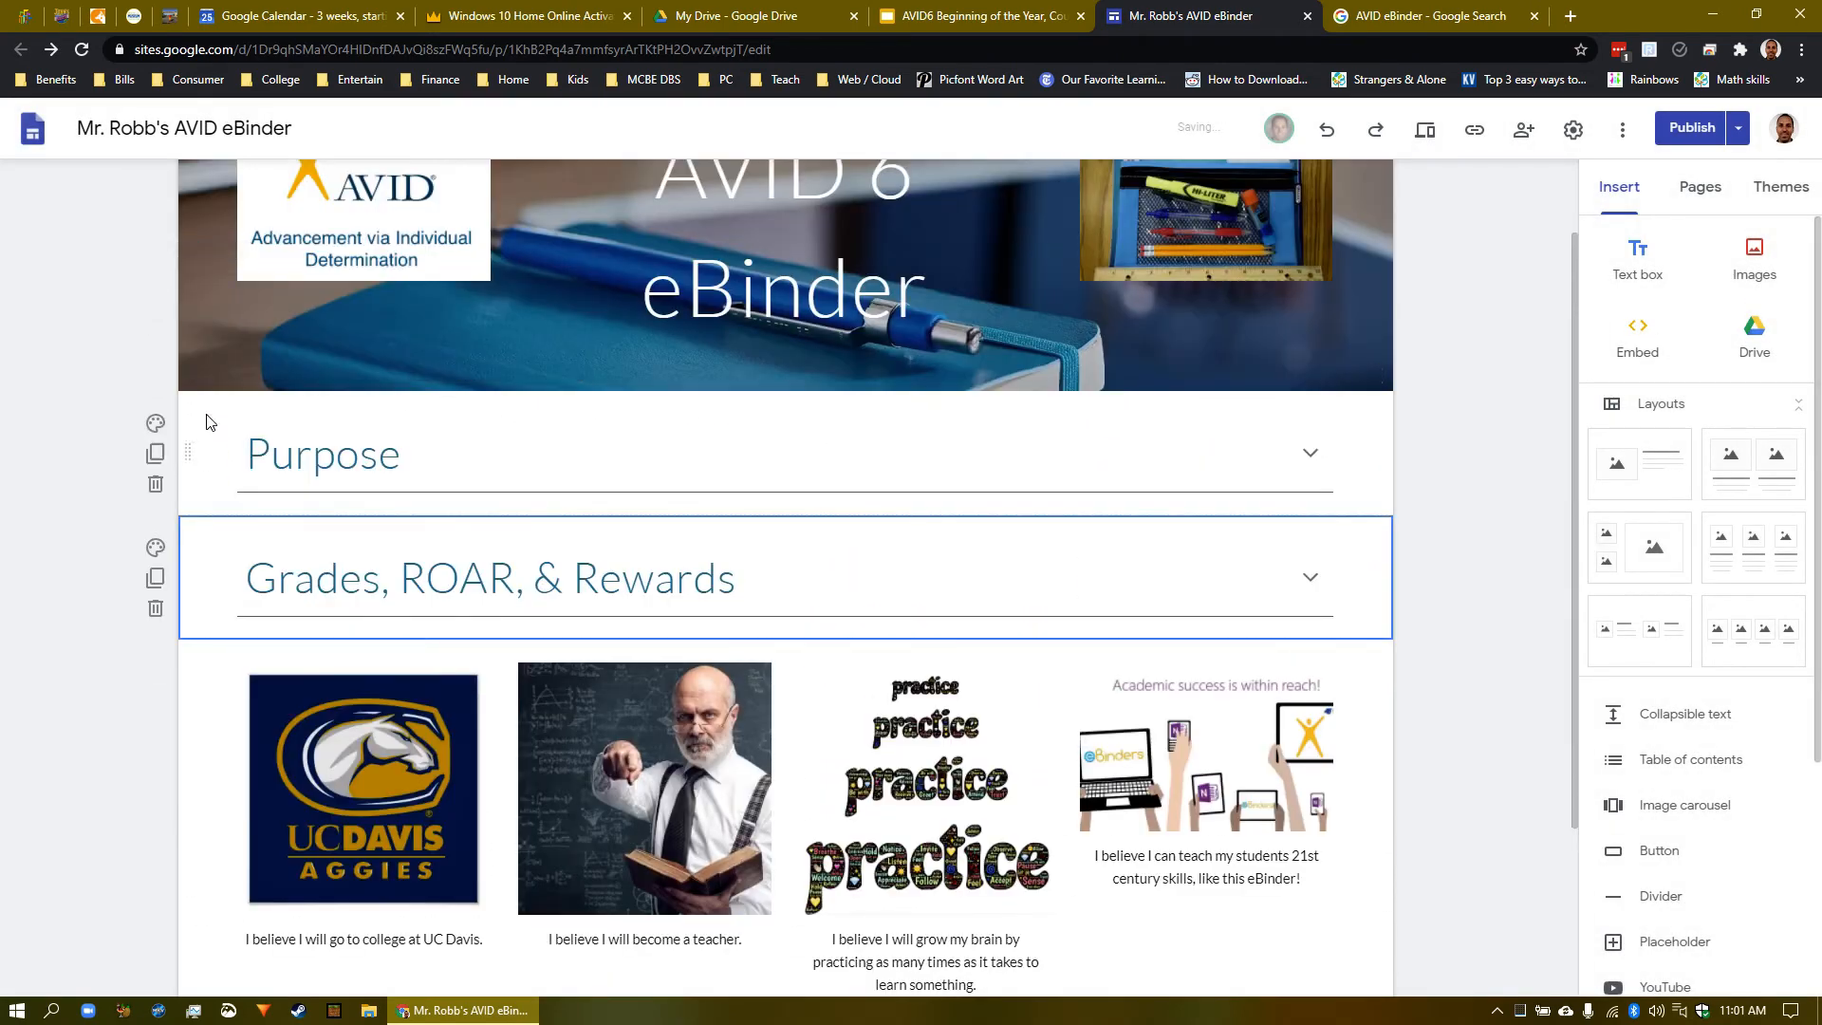
left_click(154, 252)
scroll(464, 537, "down", 3)
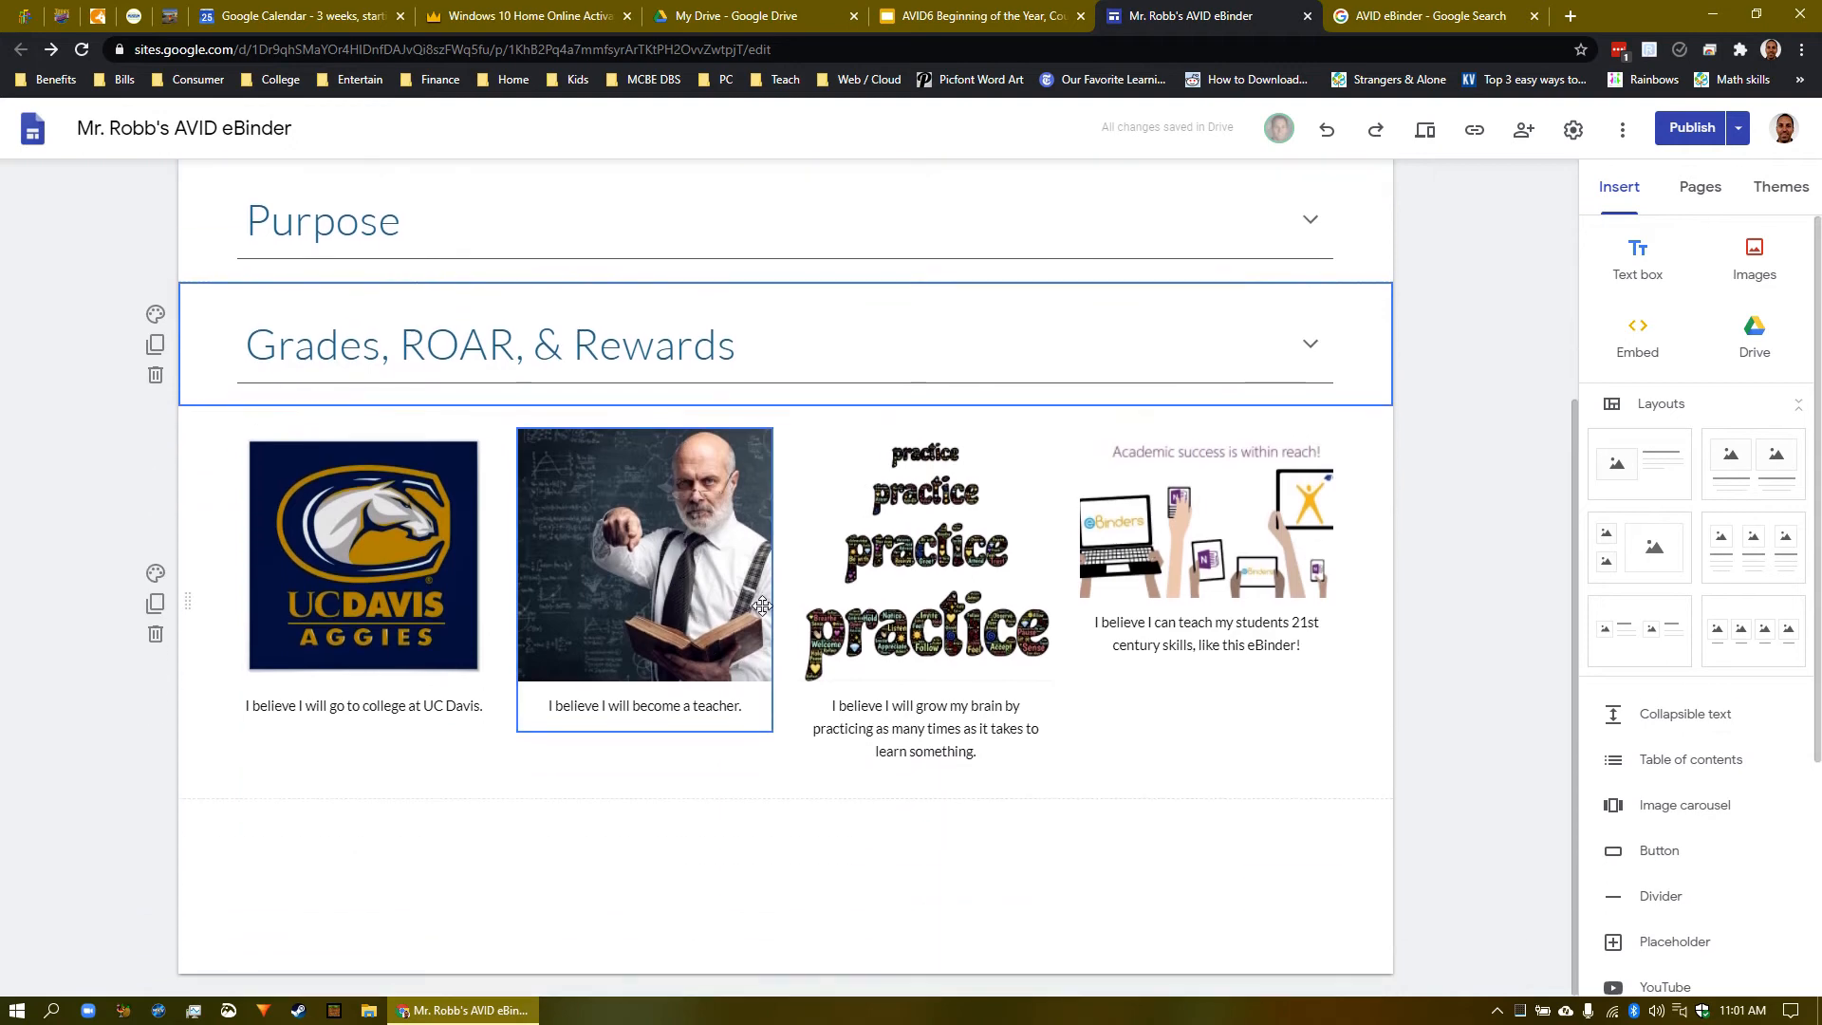
- Insert a Title-styled text box and move it above the four-image row
double_click(193, 603)
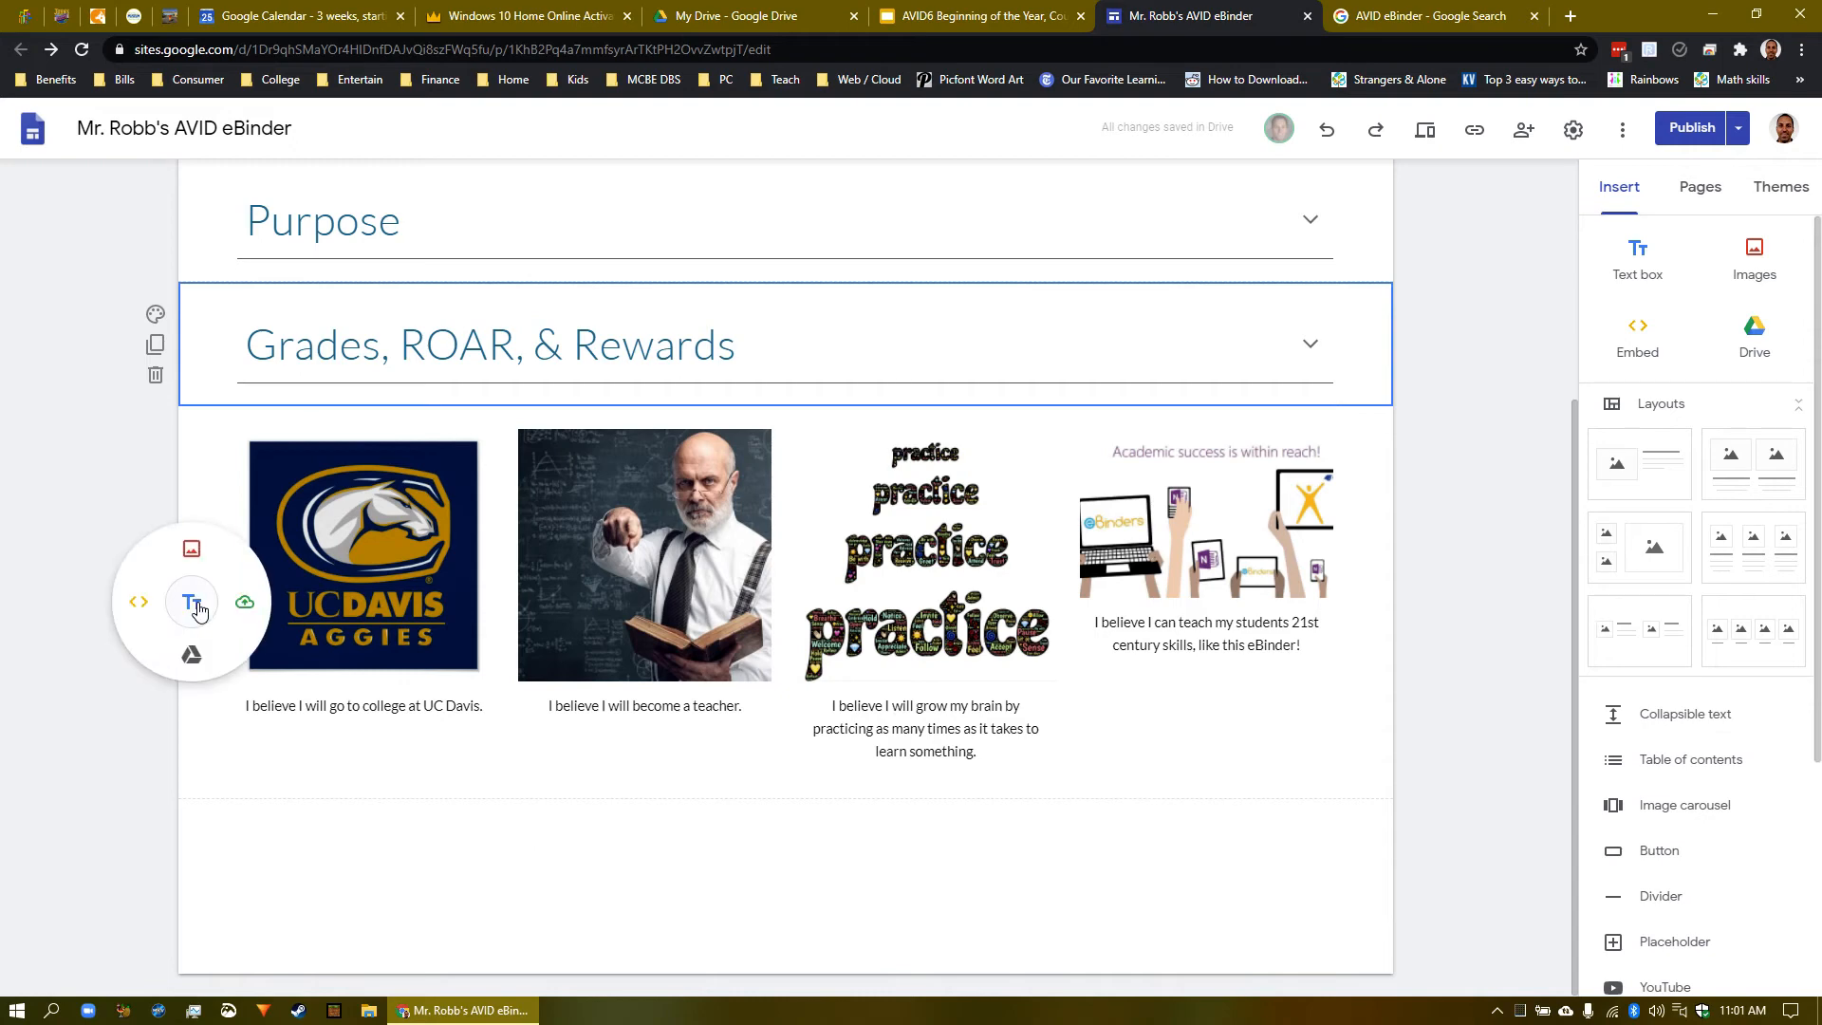
left_click(192, 602)
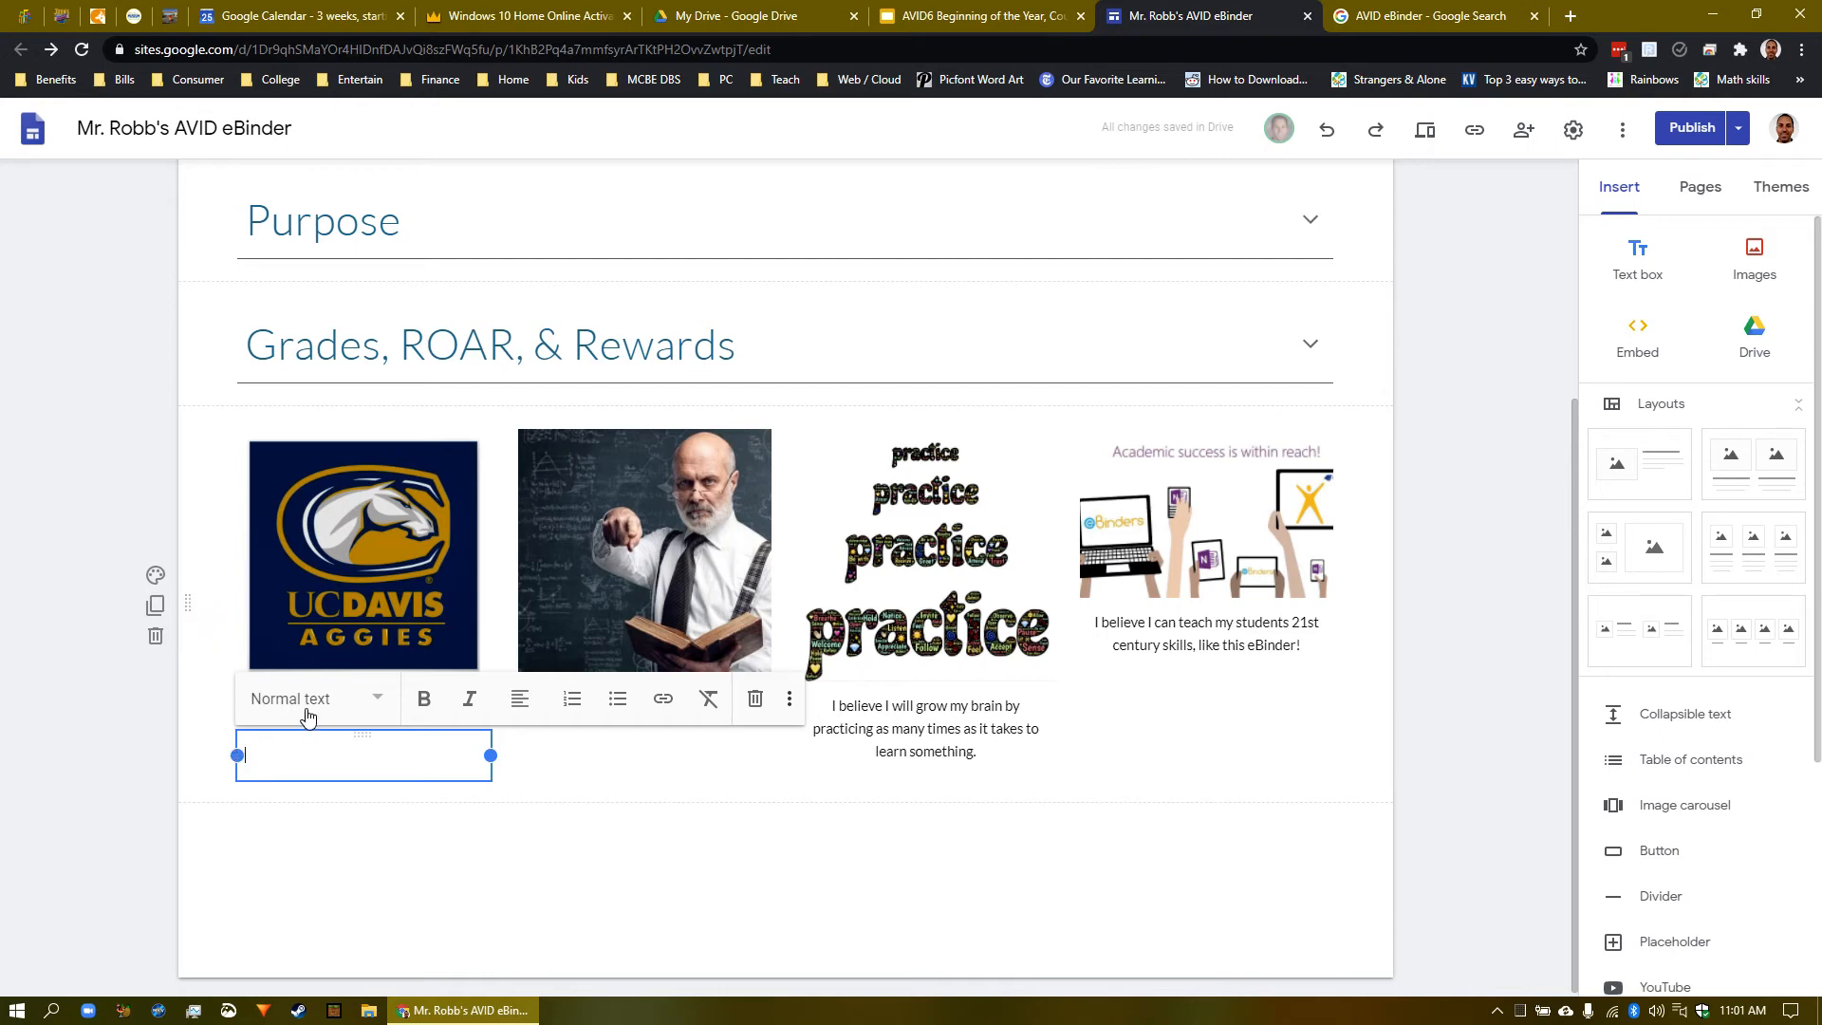
left_click(356, 707)
left_click(289, 759)
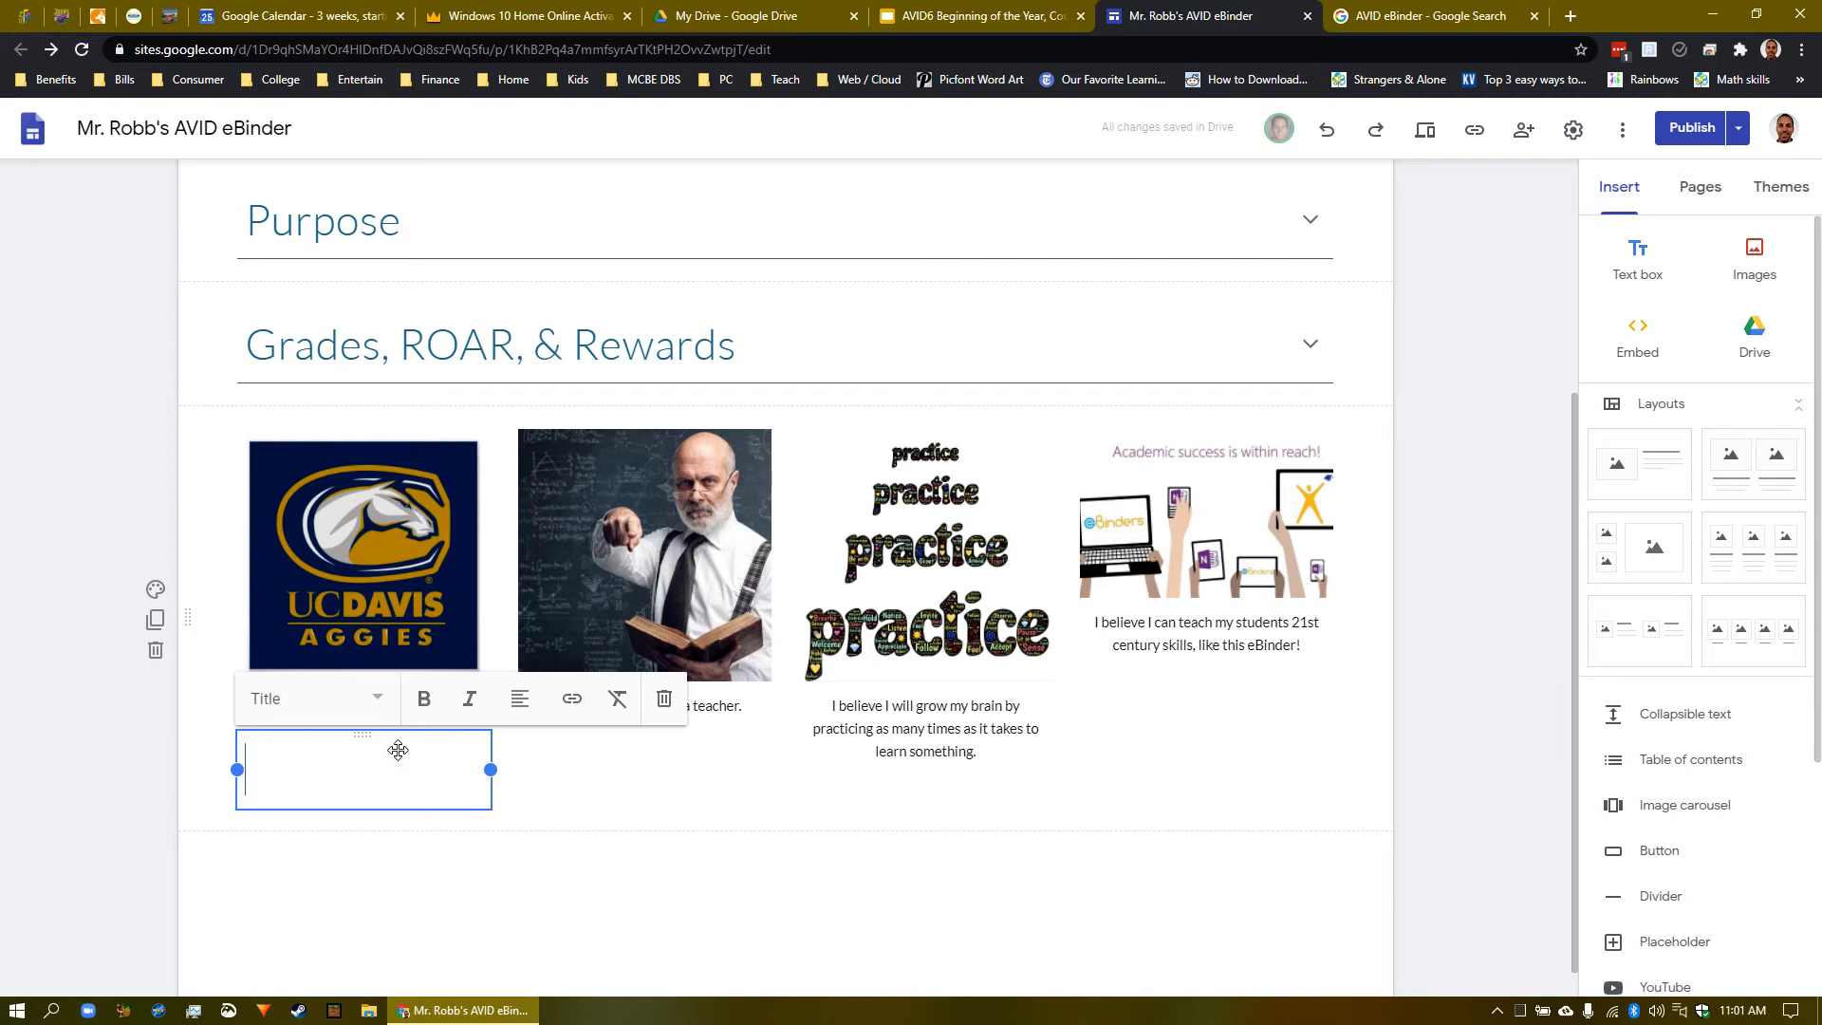
left_click_drag(374, 751, 677, 858)
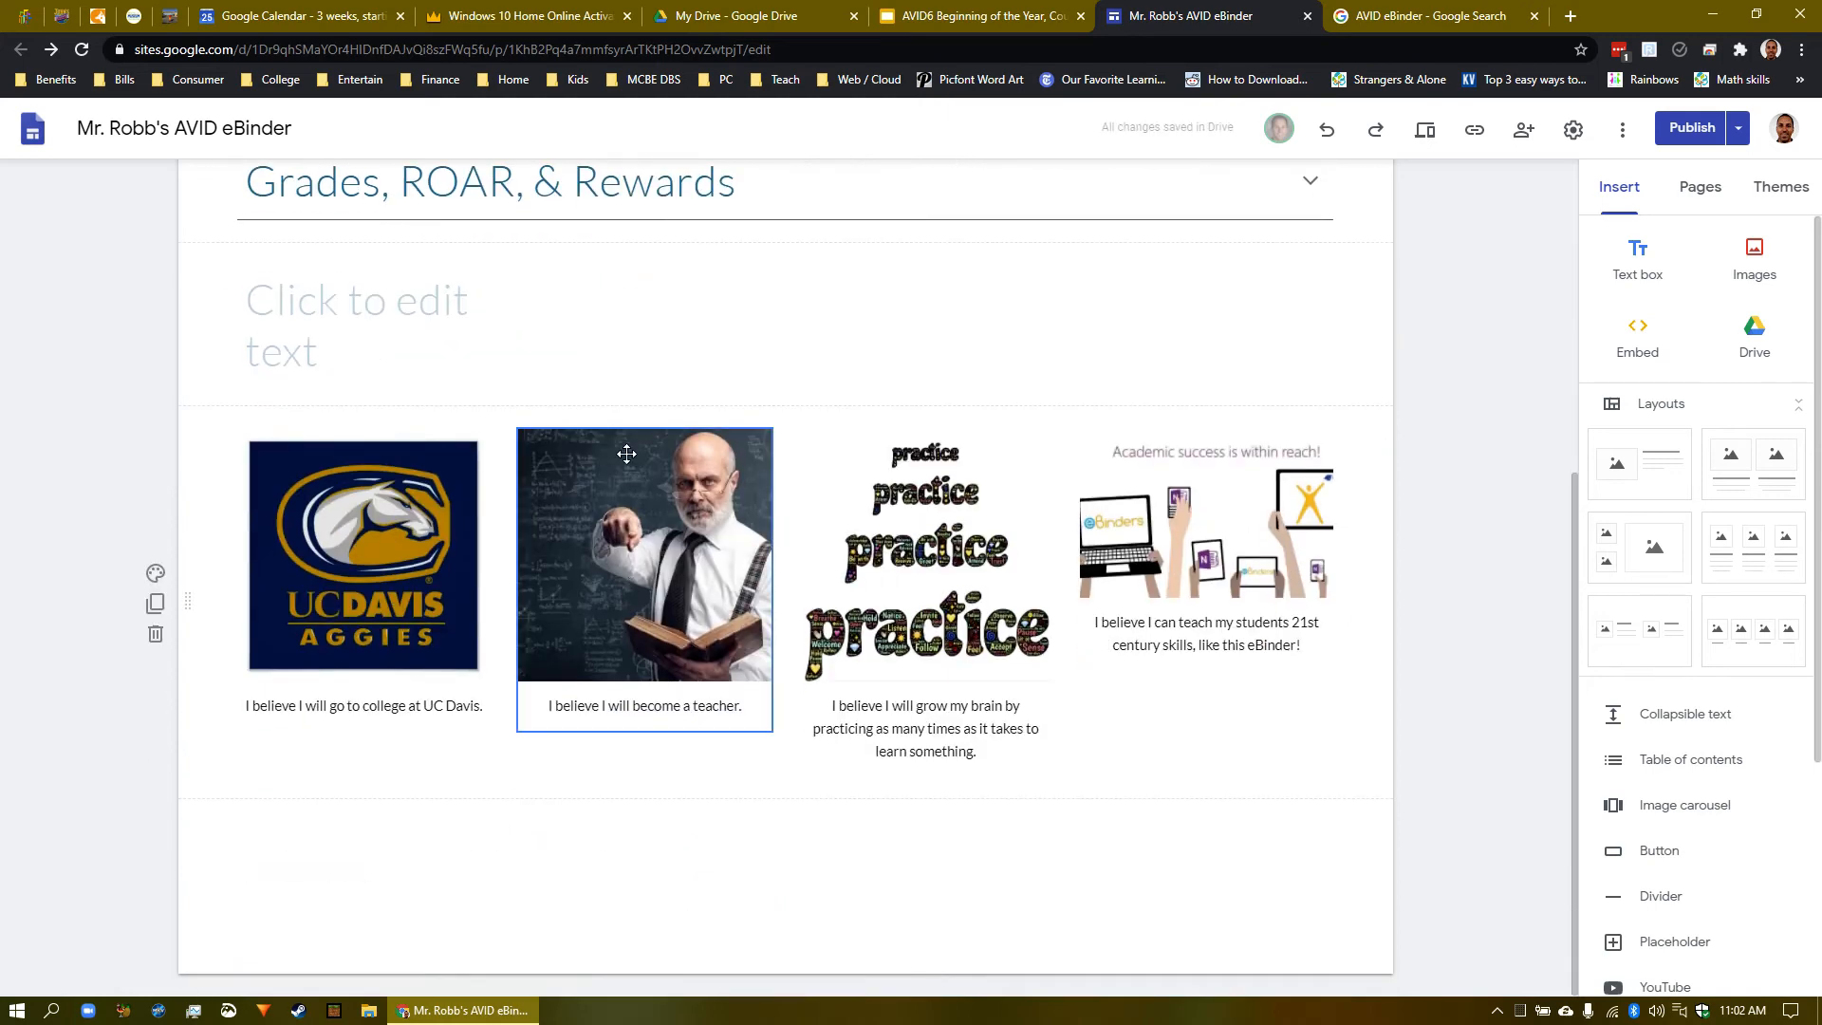
- Stretch the title box across the full row width and center-align it
scroll(602, 357, "up", 1)
left_click(452, 414)
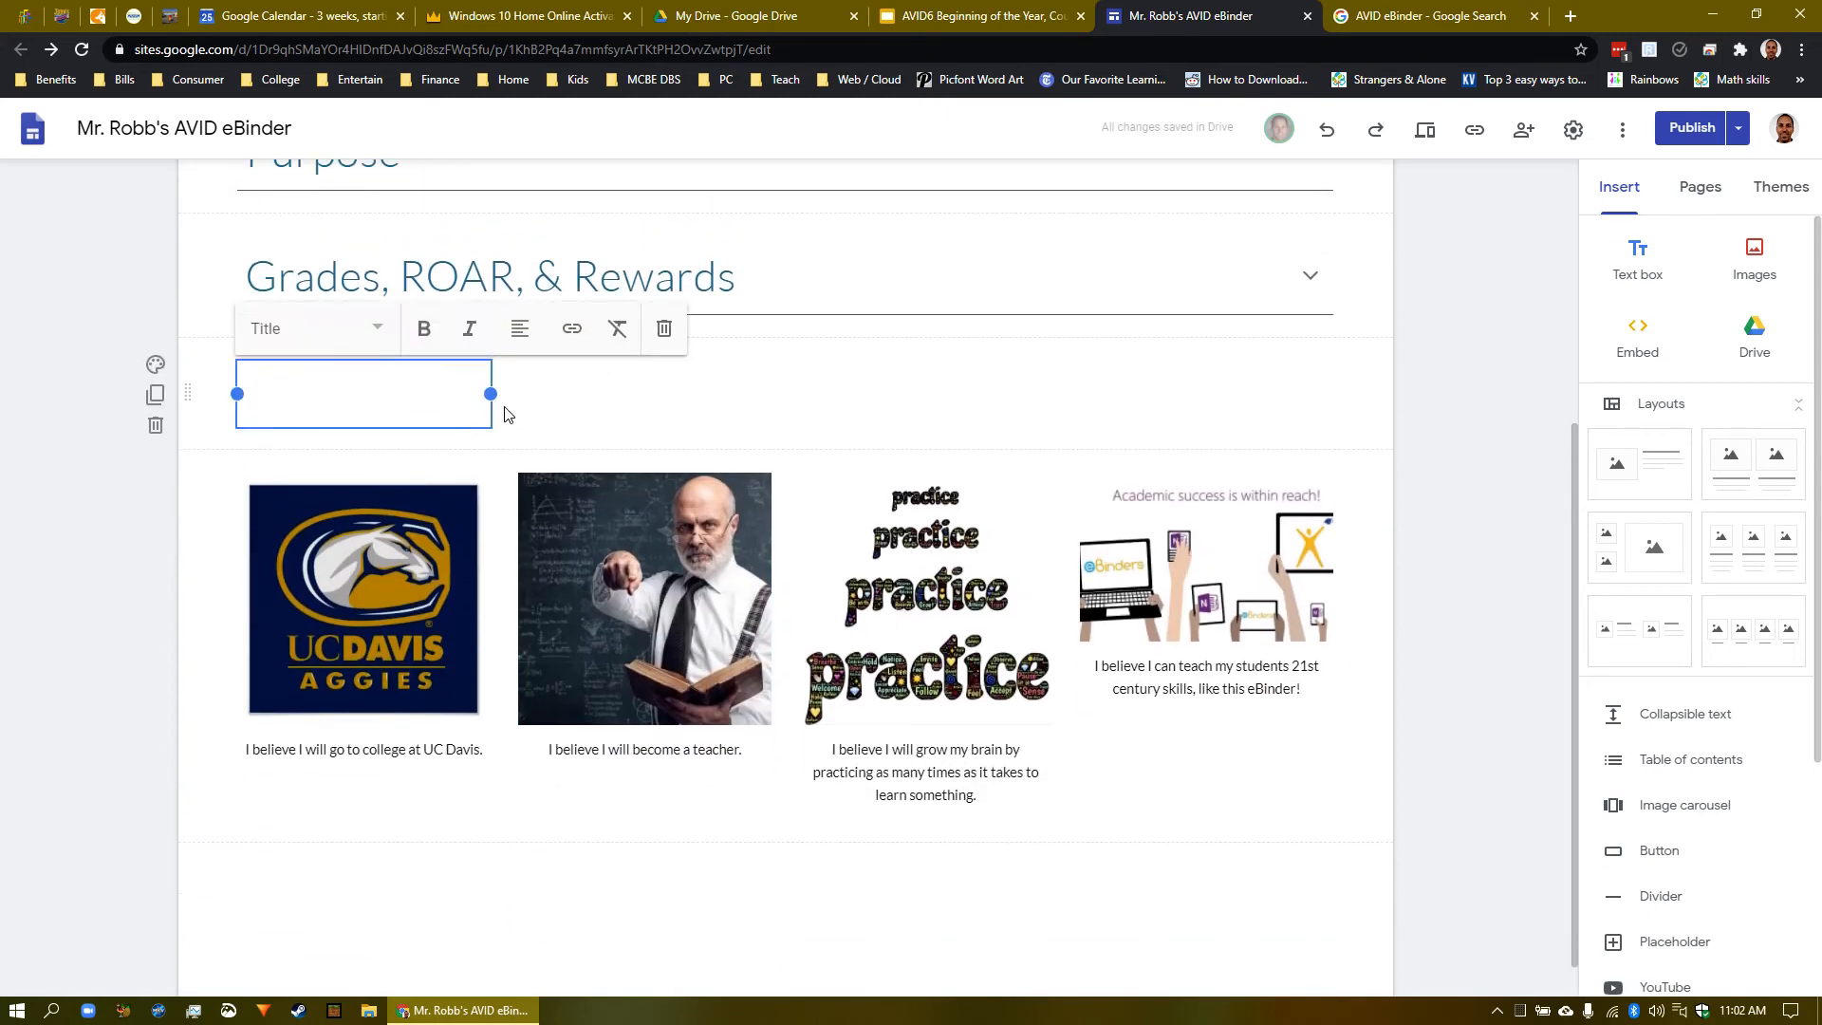
left_click_drag(501, 398, 1347, 394)
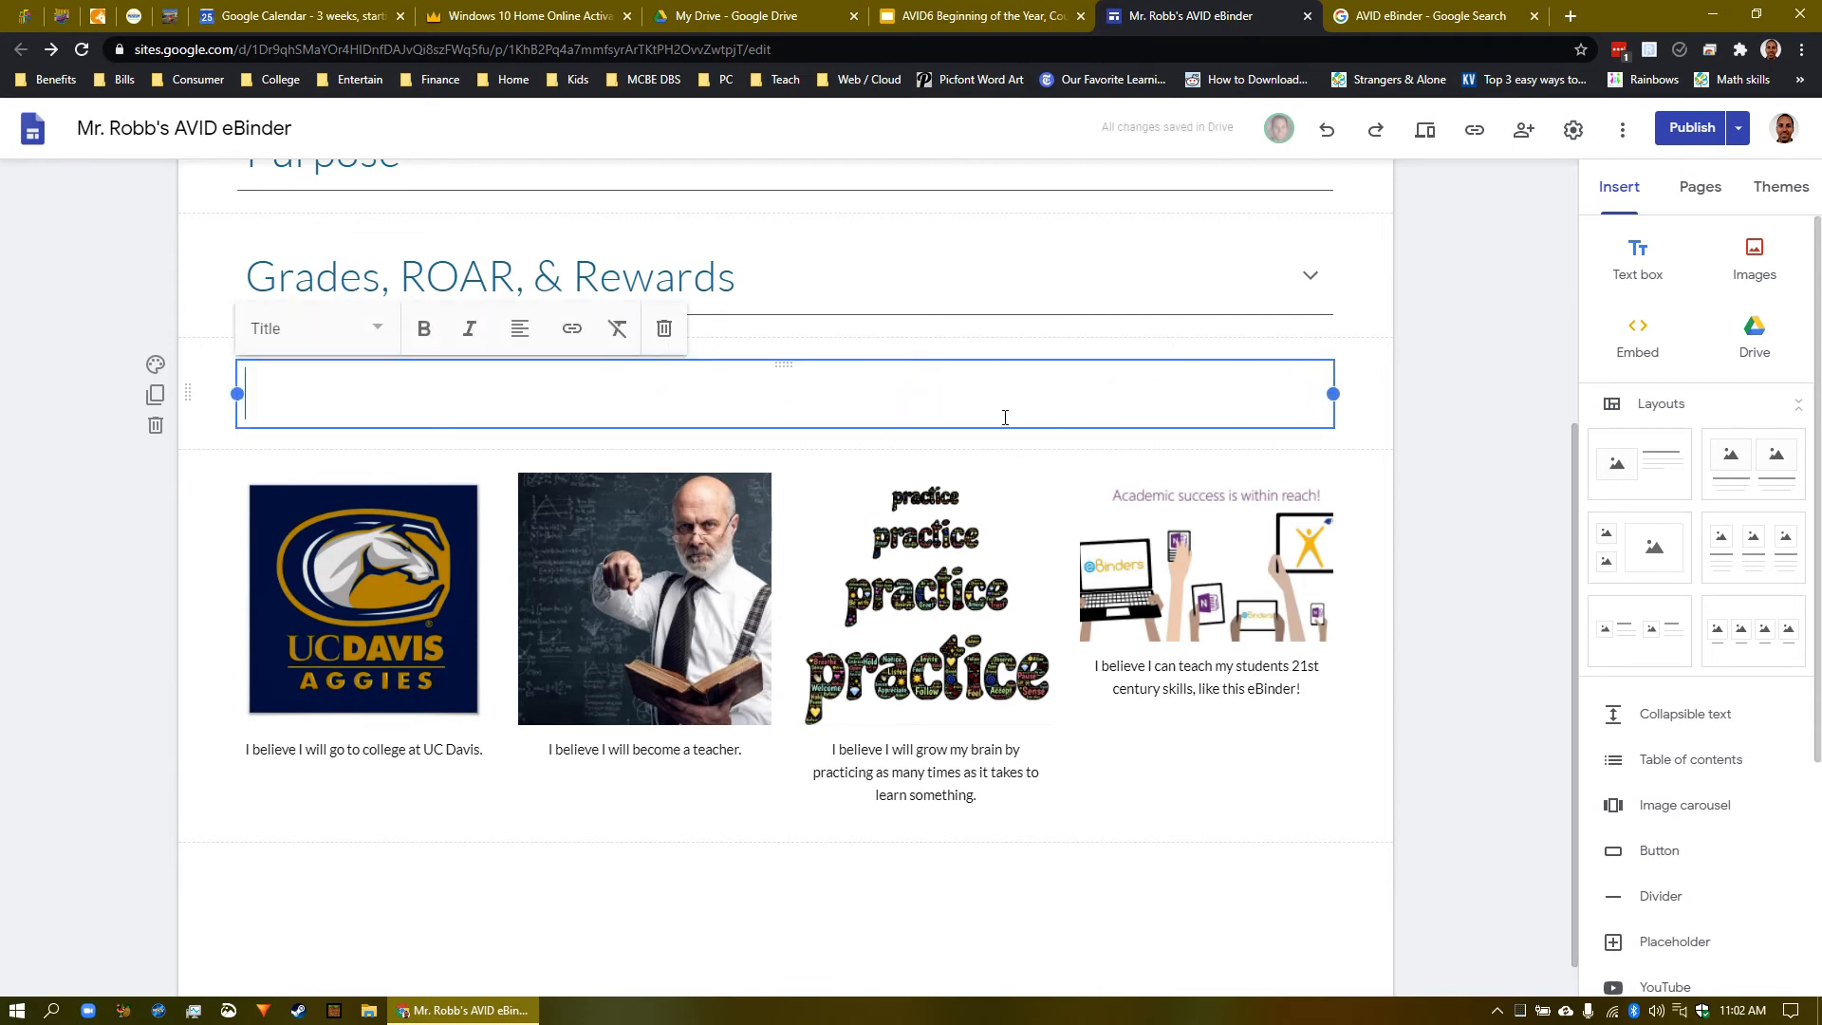
left_click(520, 329)
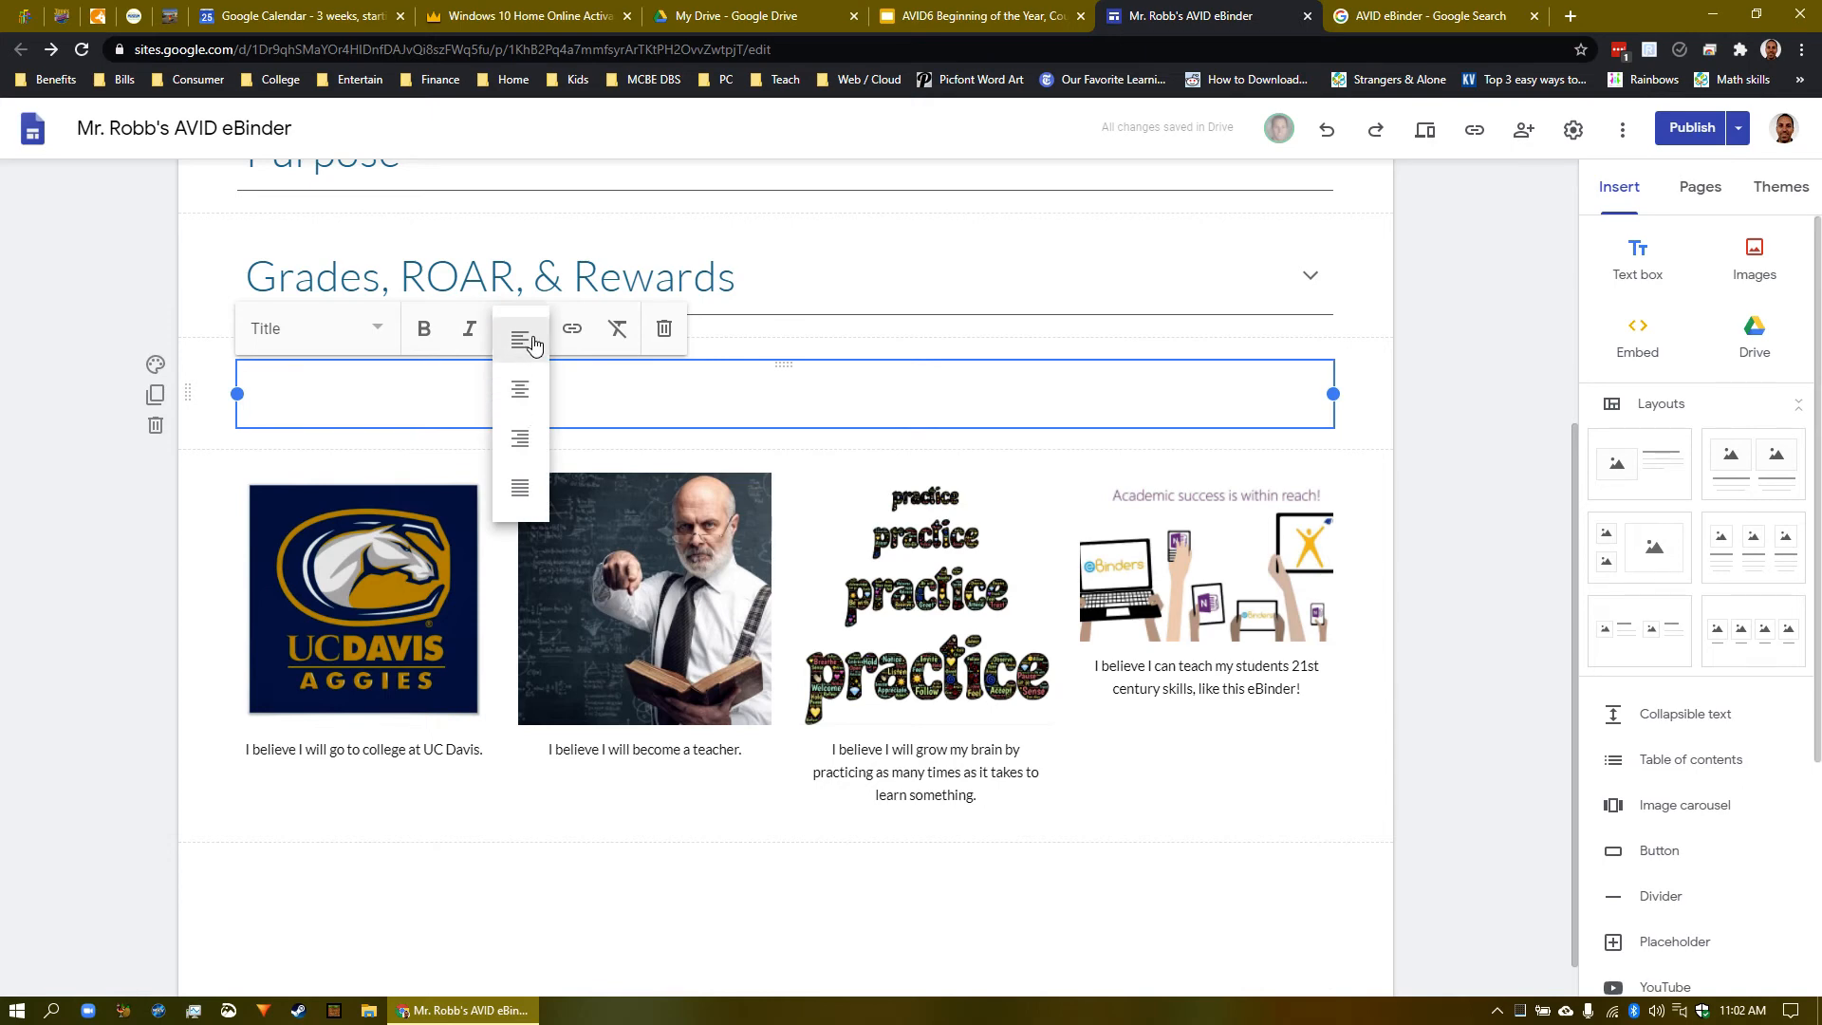
left_click(519, 390)
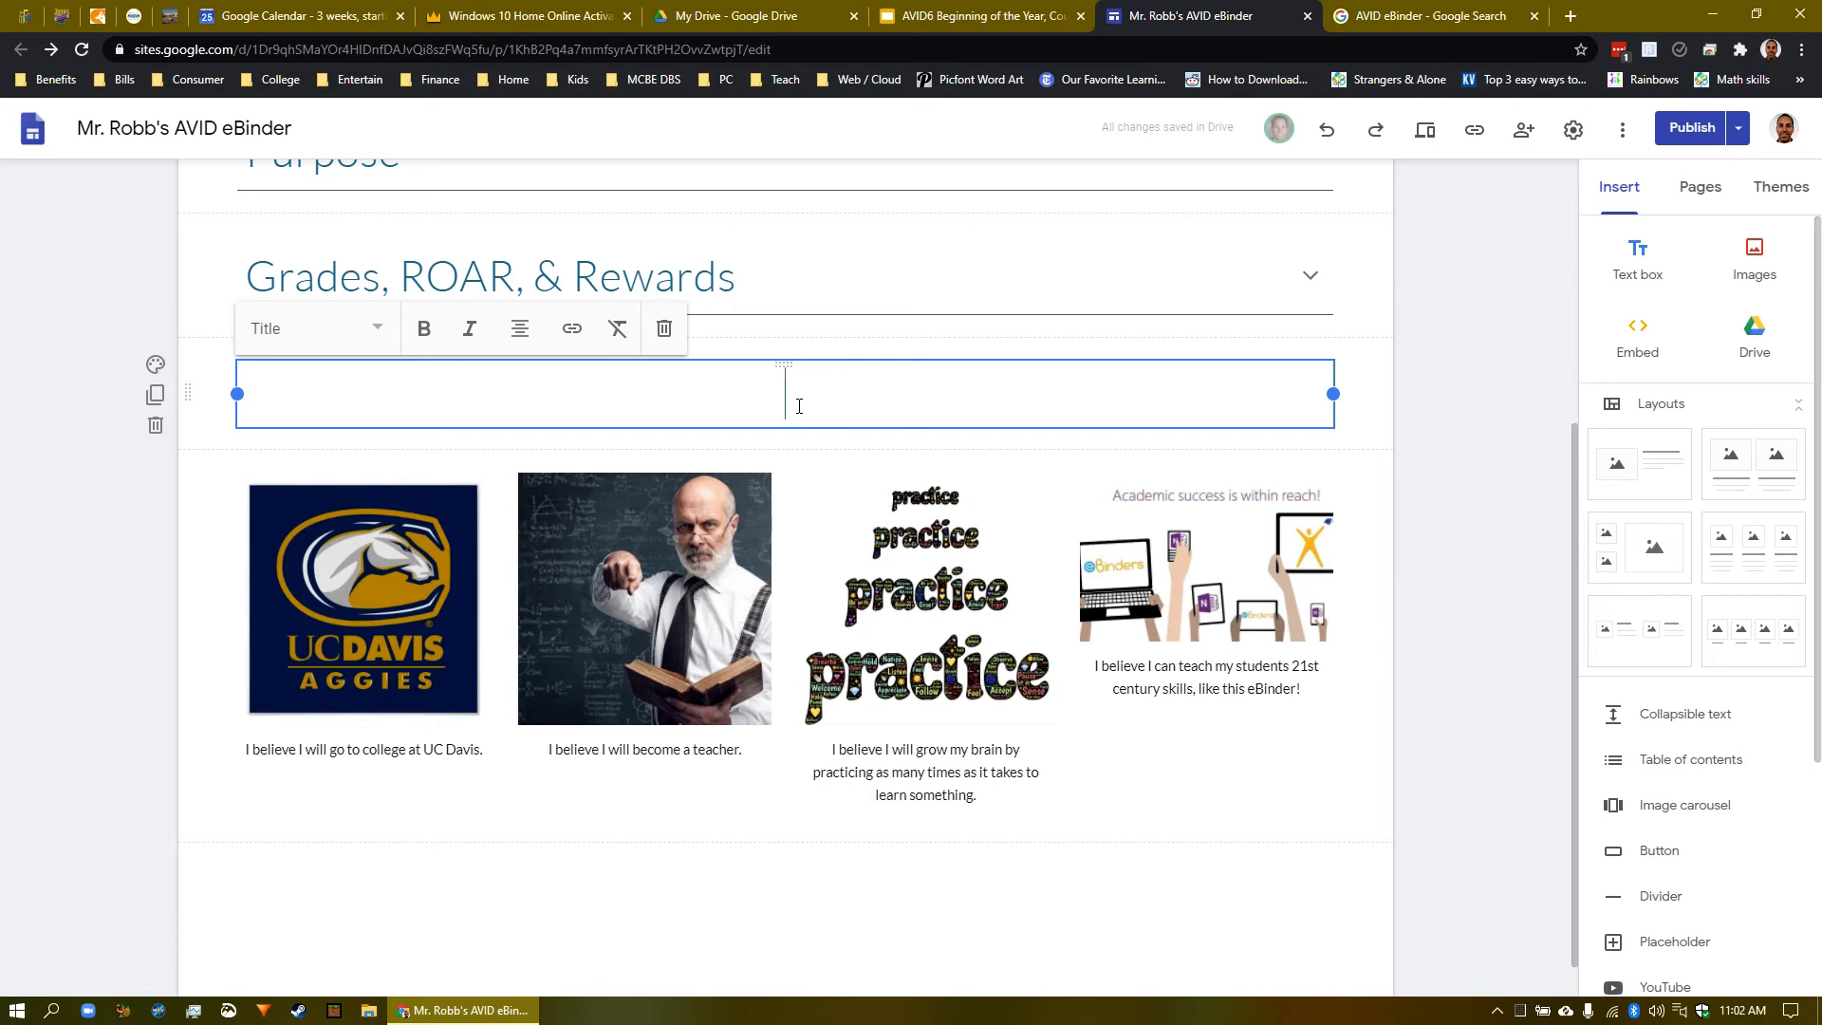
- Enter 'I believe ...' as the title text, keeping the Title style
type("I believe")
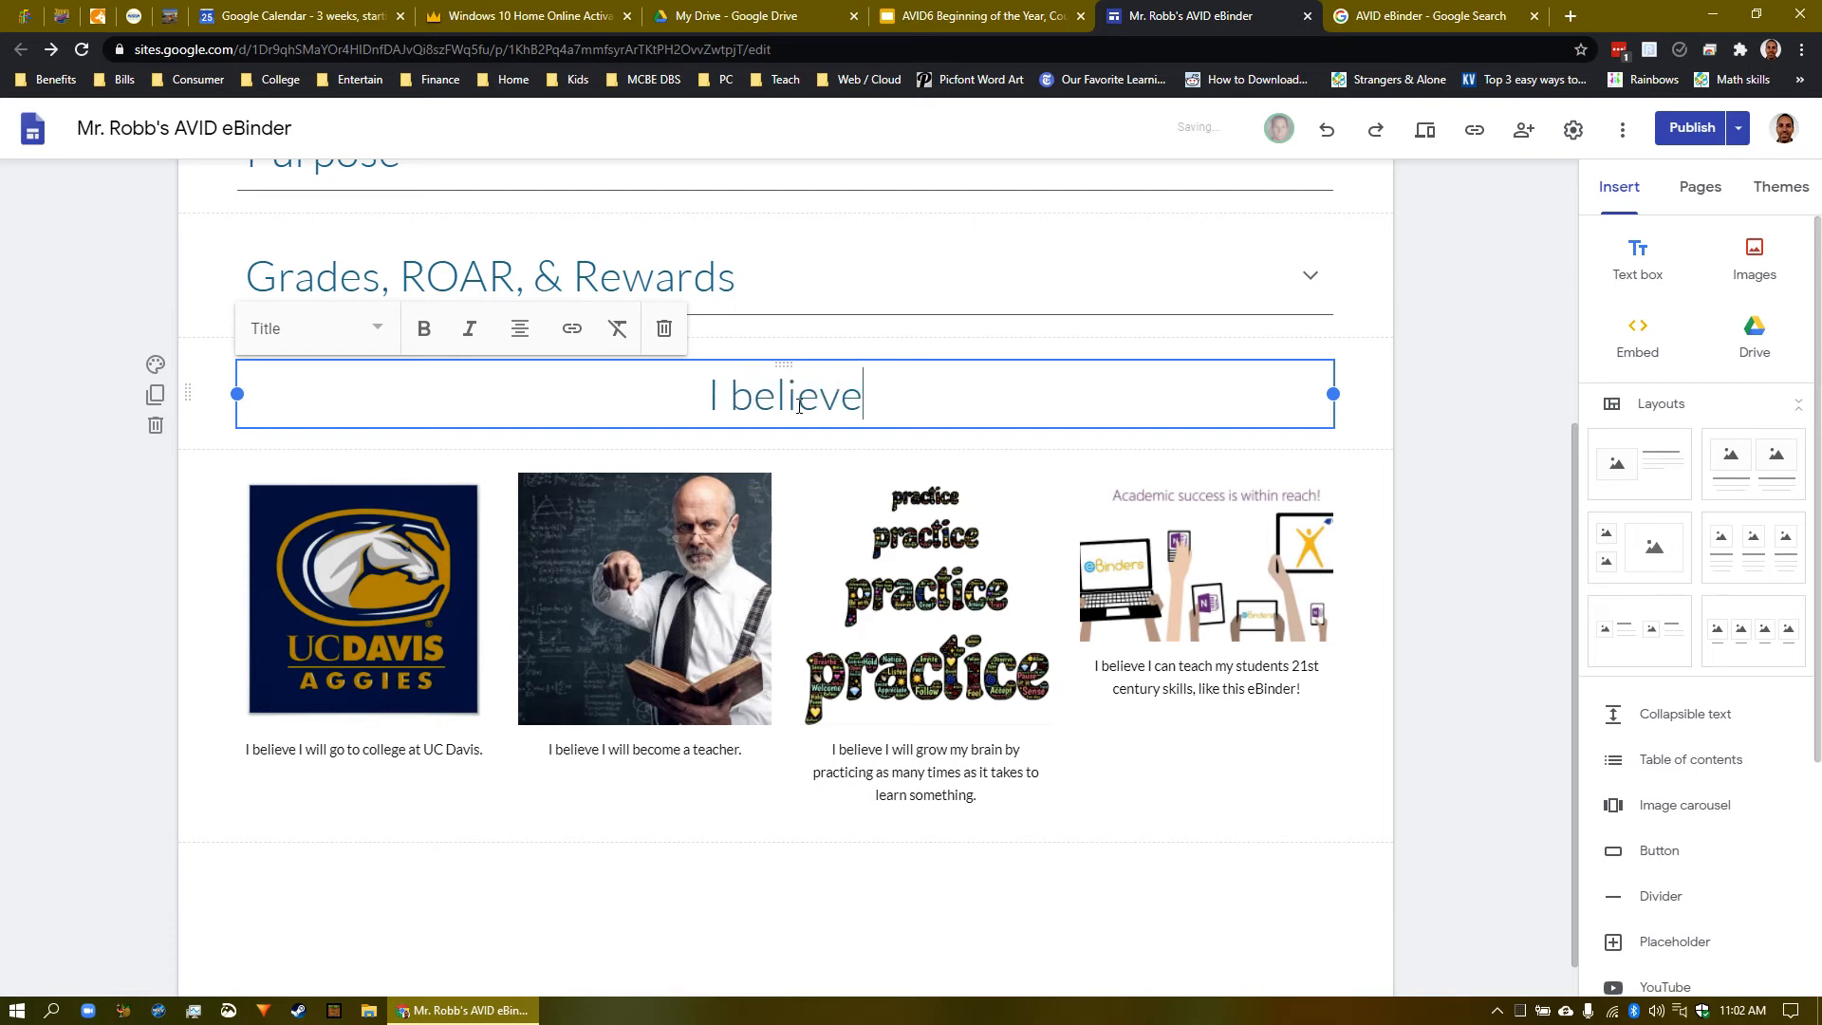
type(" ...")
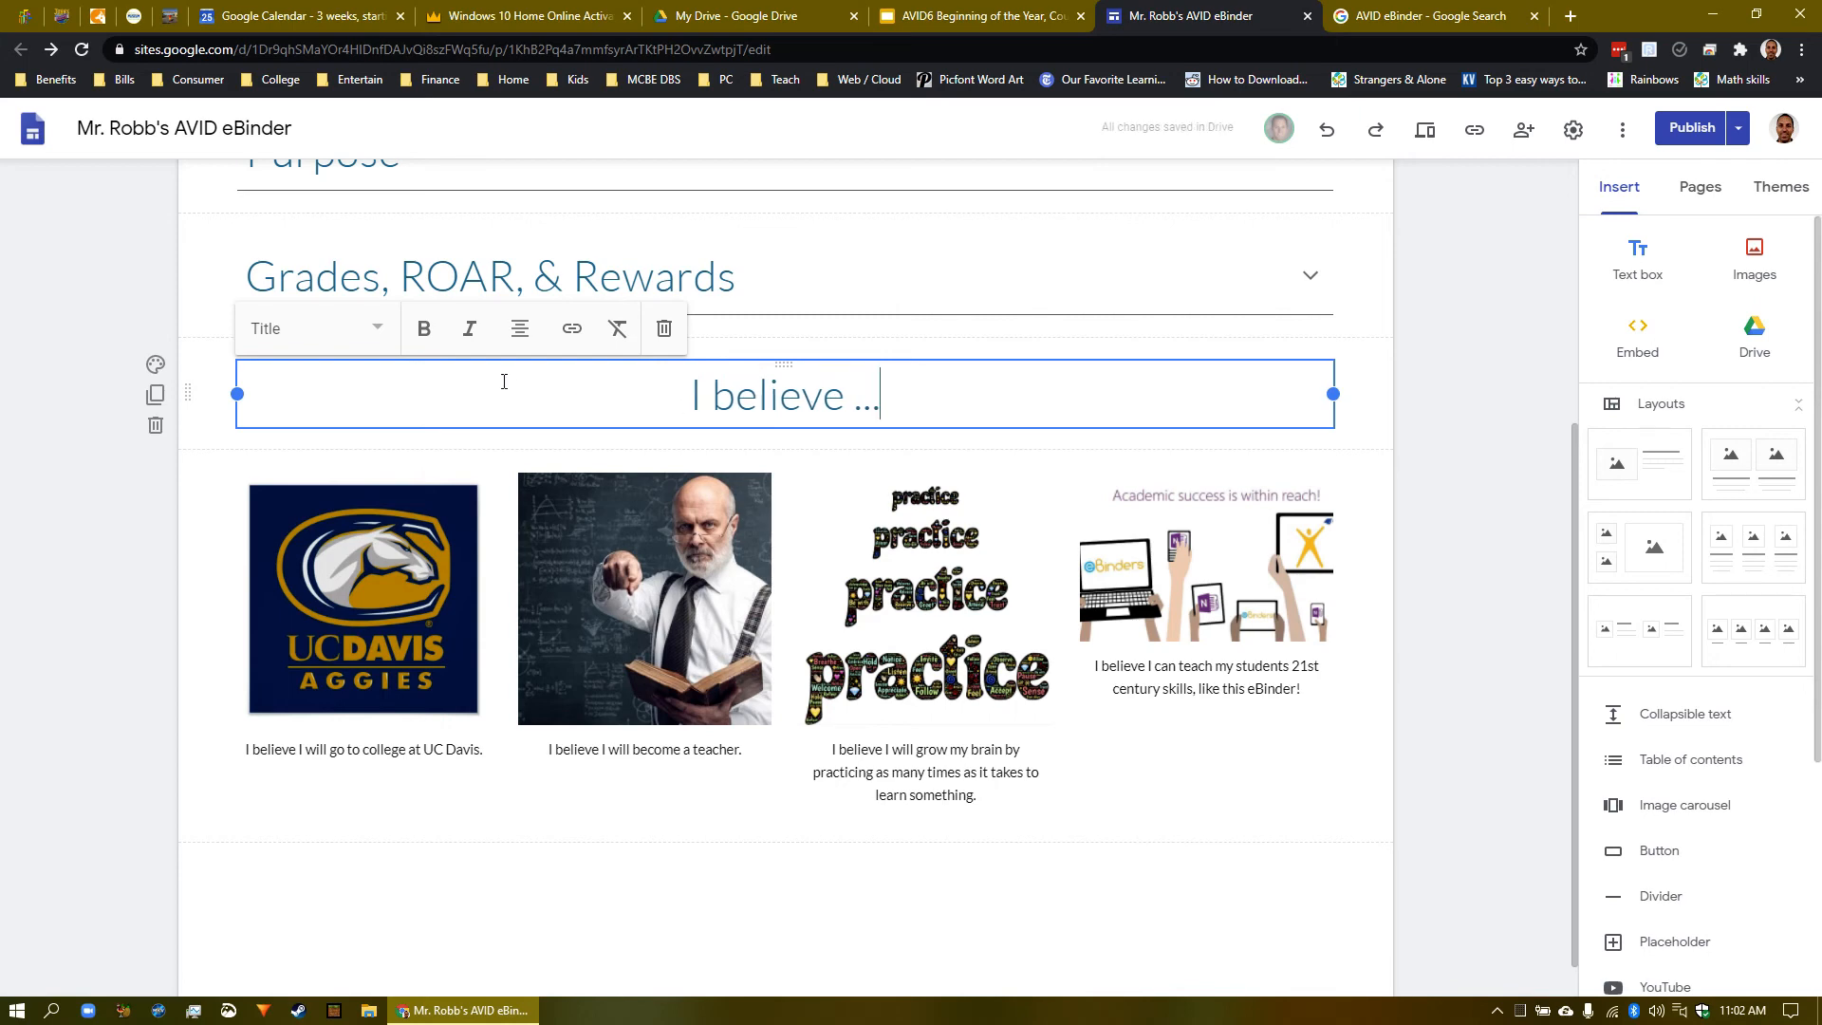
left_click(380, 329)
left_click(289, 402)
left_click(217, 481)
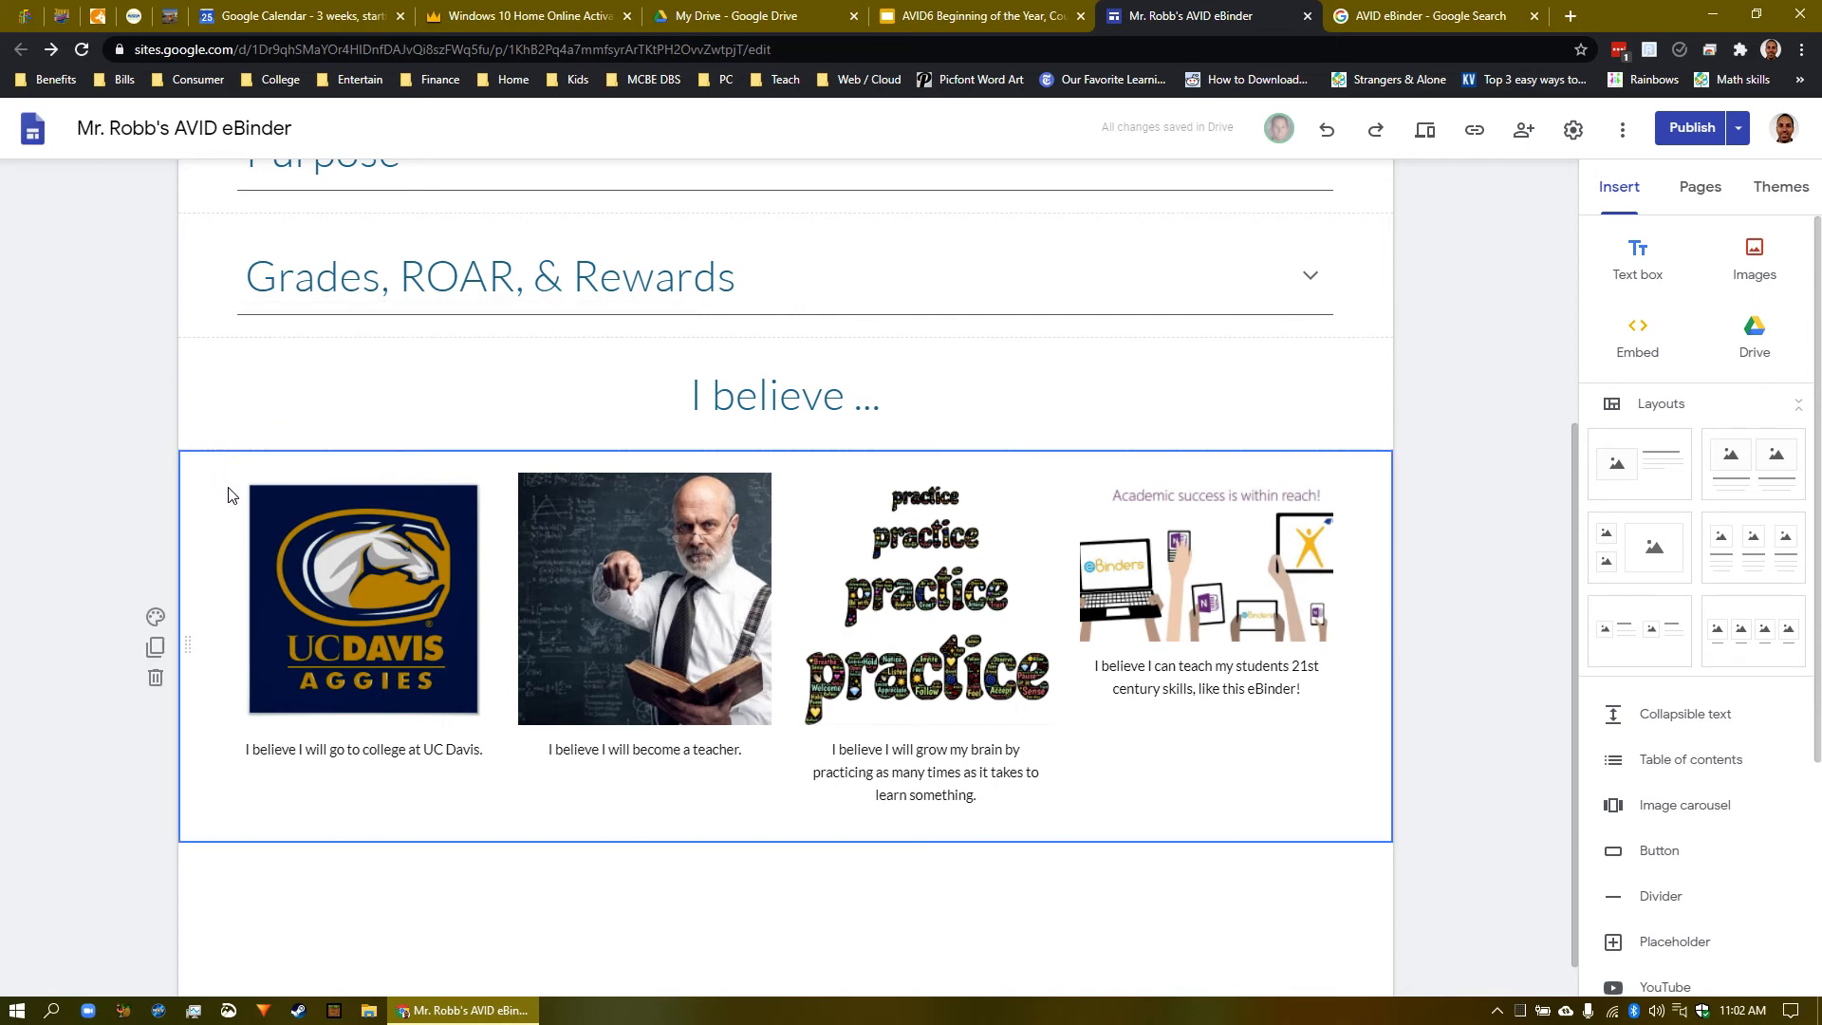
double_click(199, 661)
left_click(201, 654)
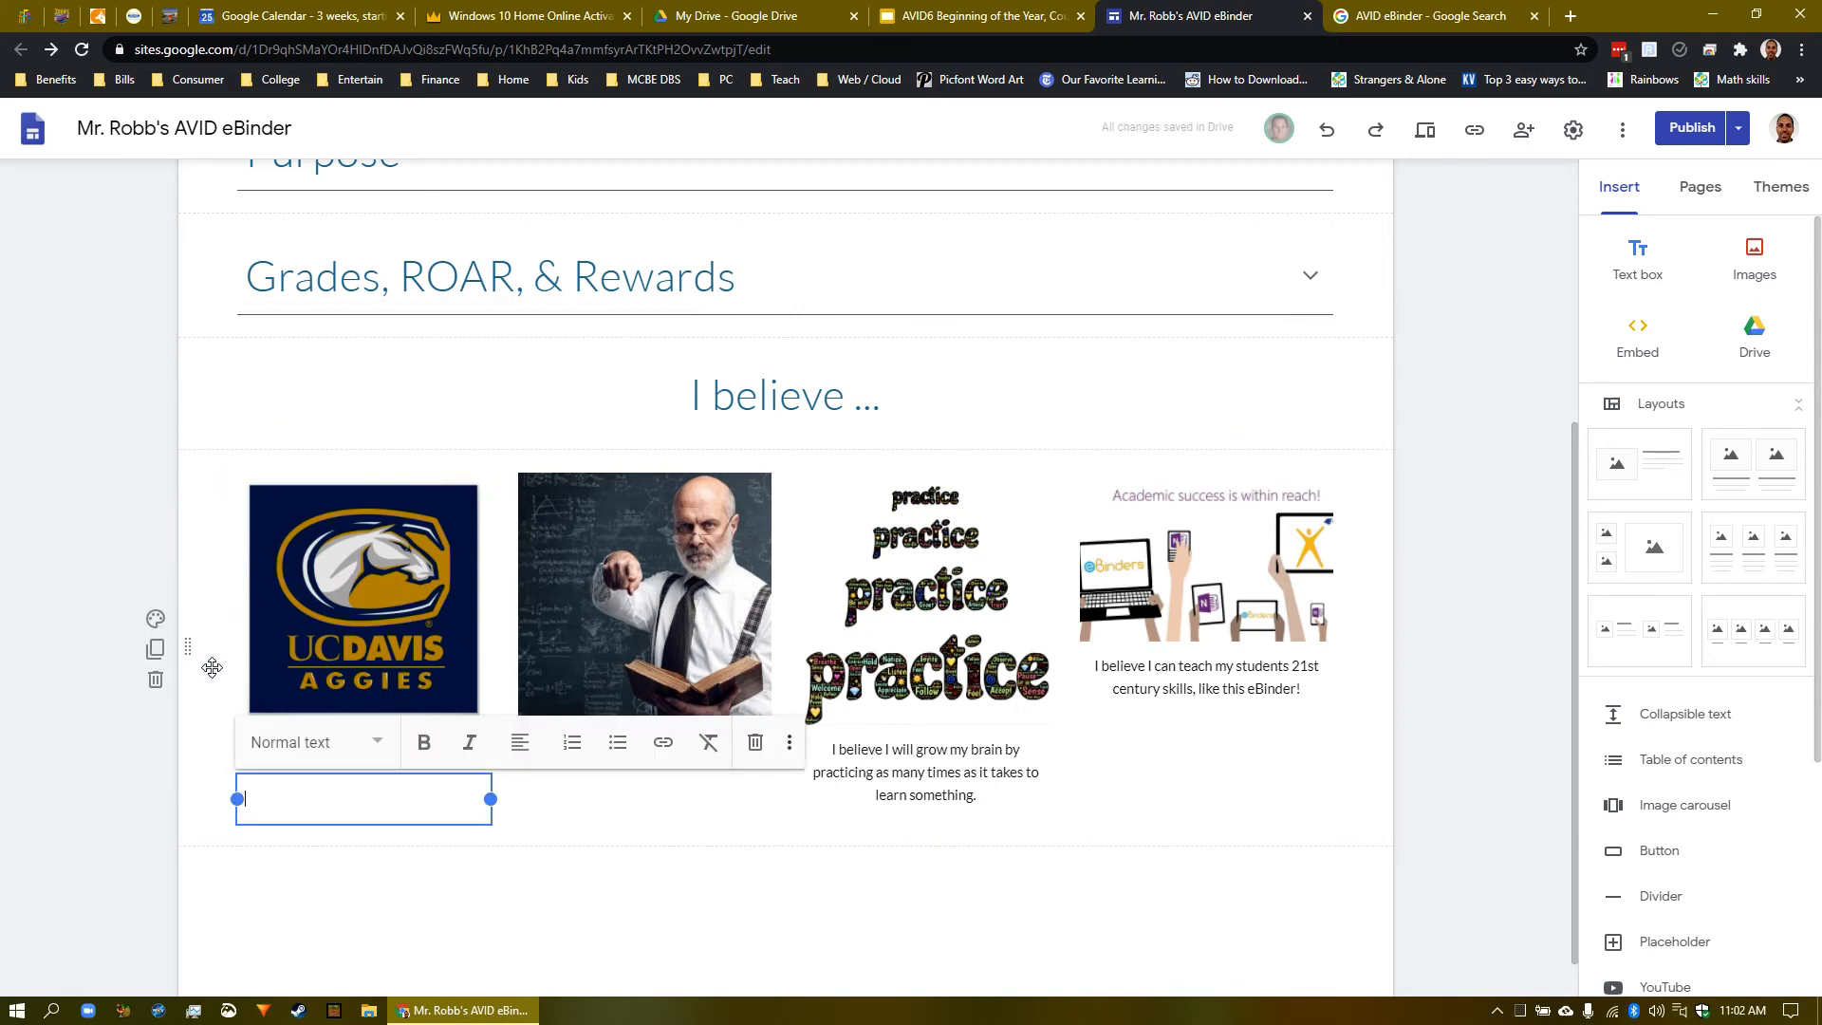
left_click_drag(378, 785, 741, 758)
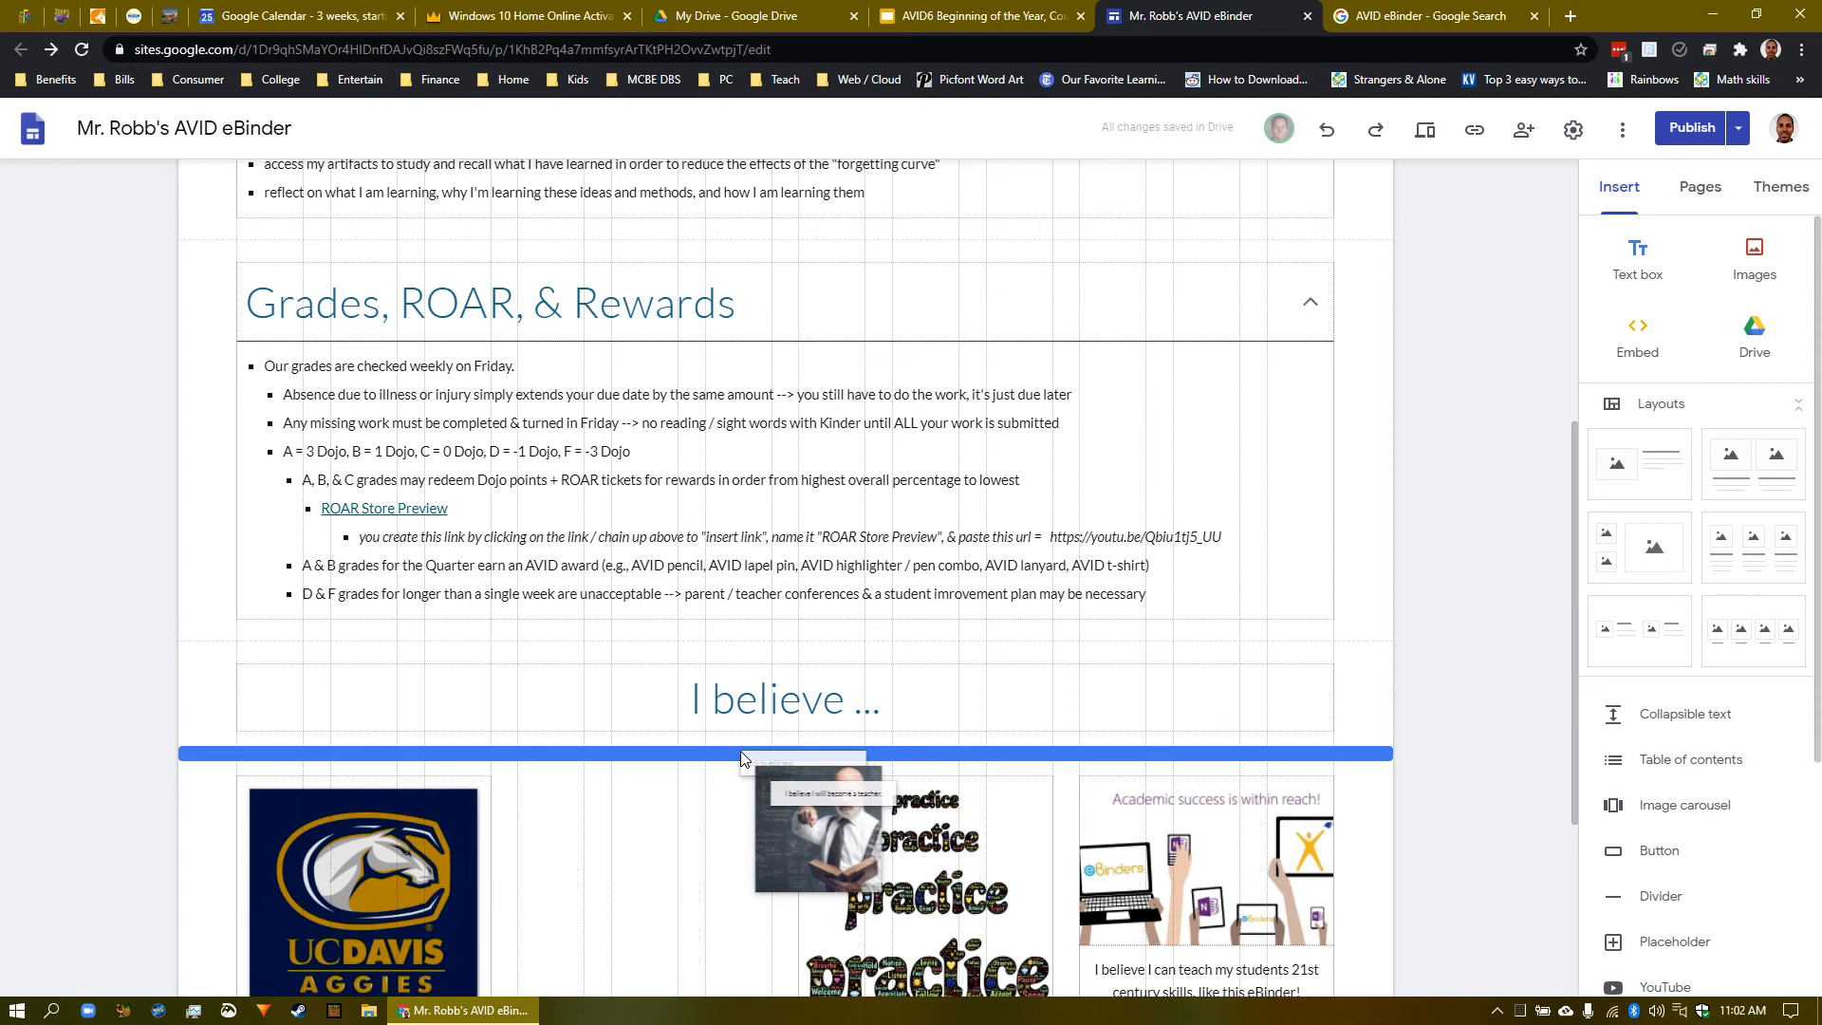
left_click_drag(740, 749, 740, 752)
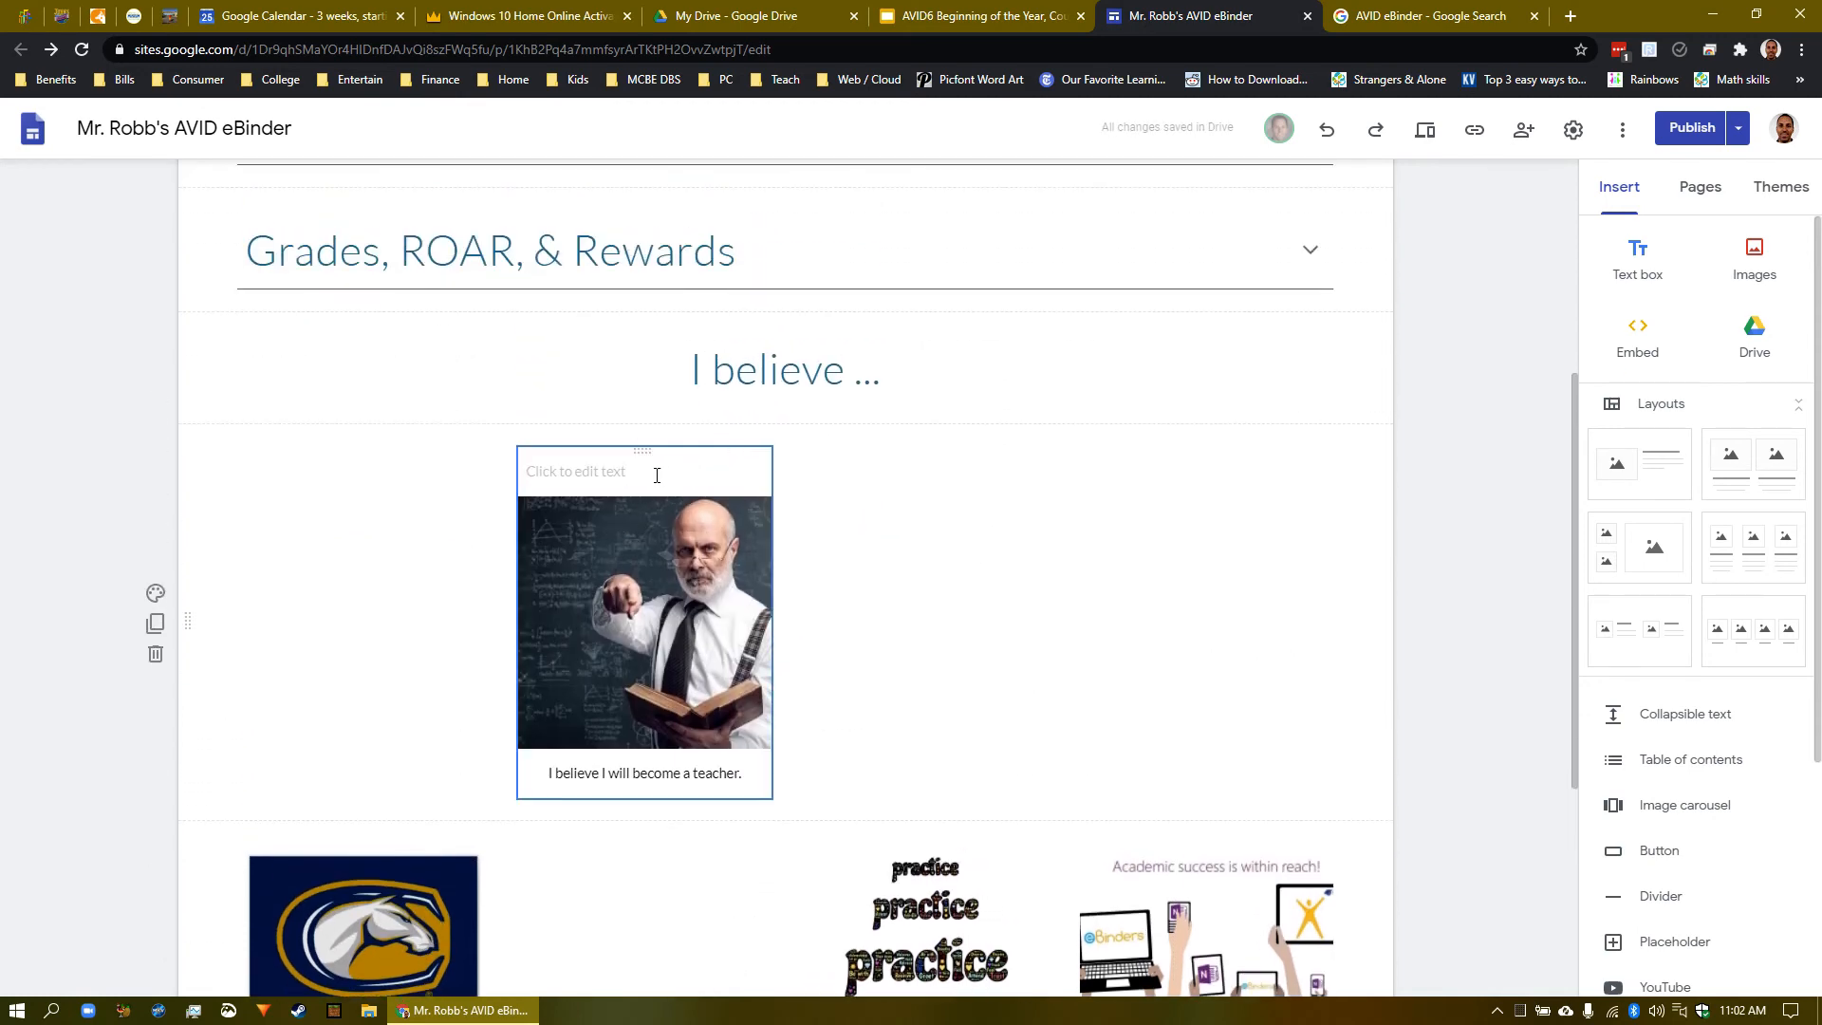
left_click(1130, 334)
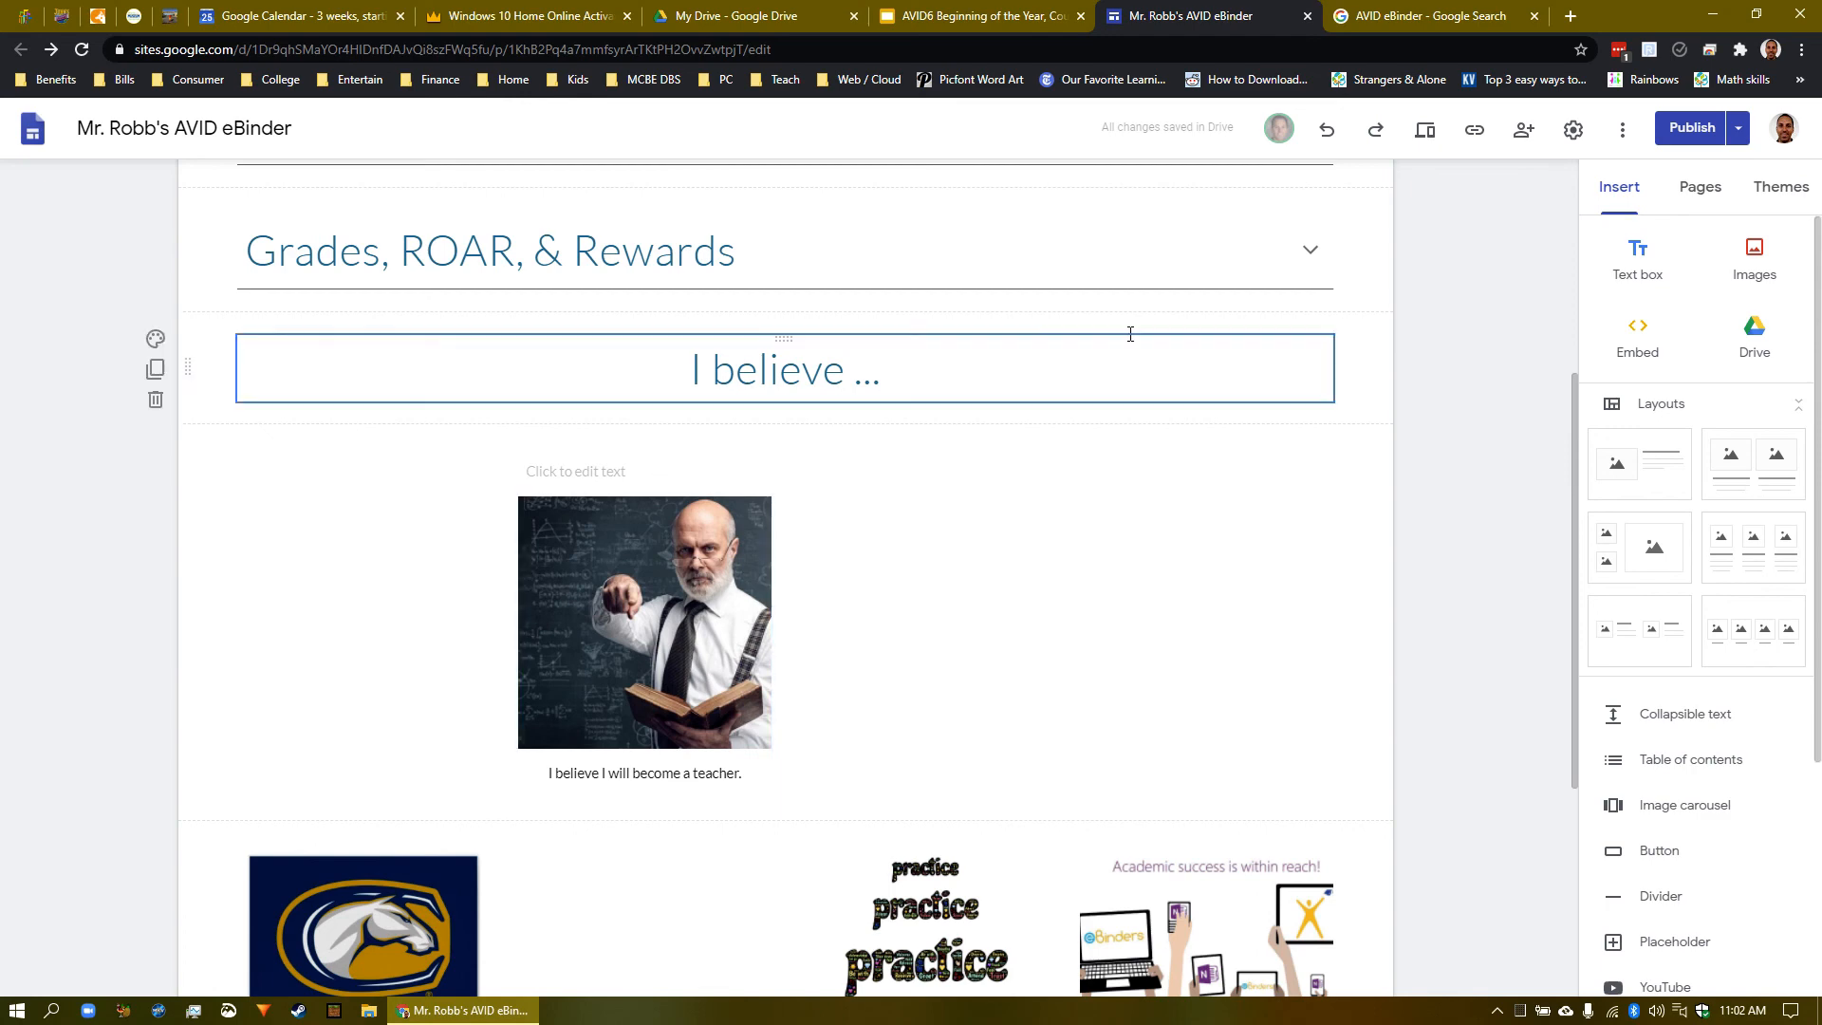
left_click(1331, 136)
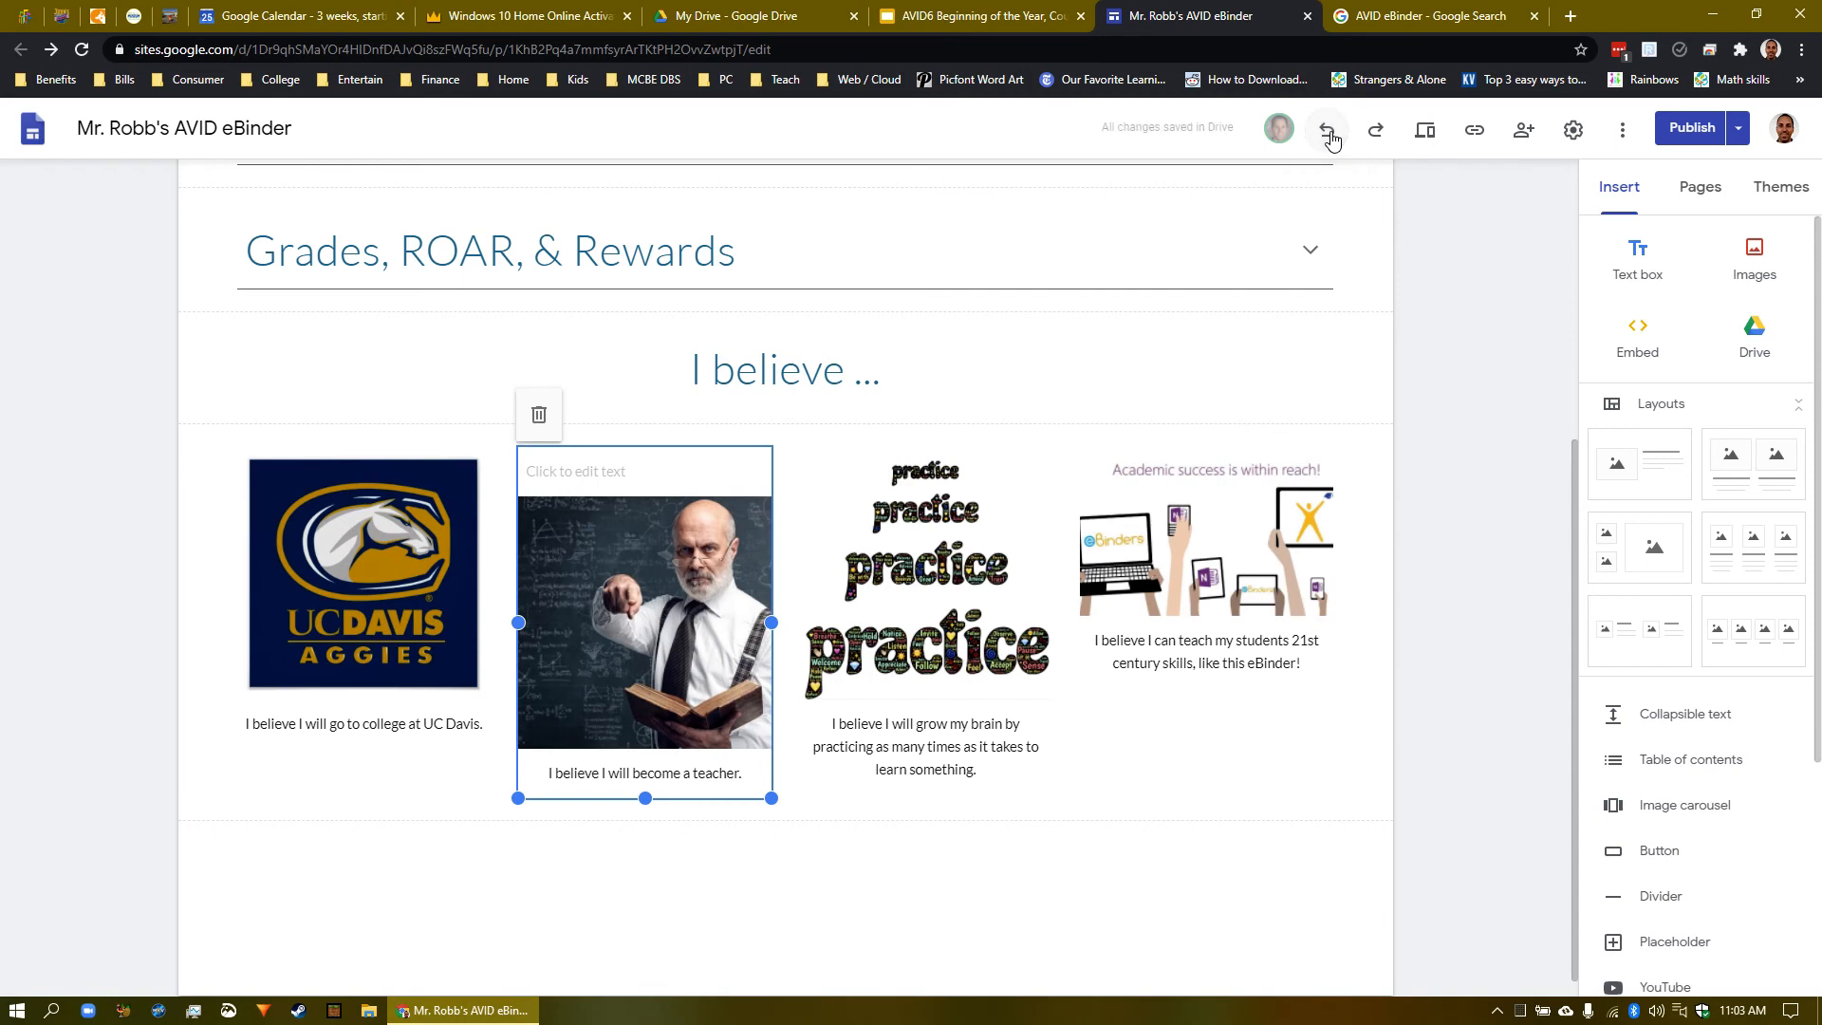
left_click(1328, 133)
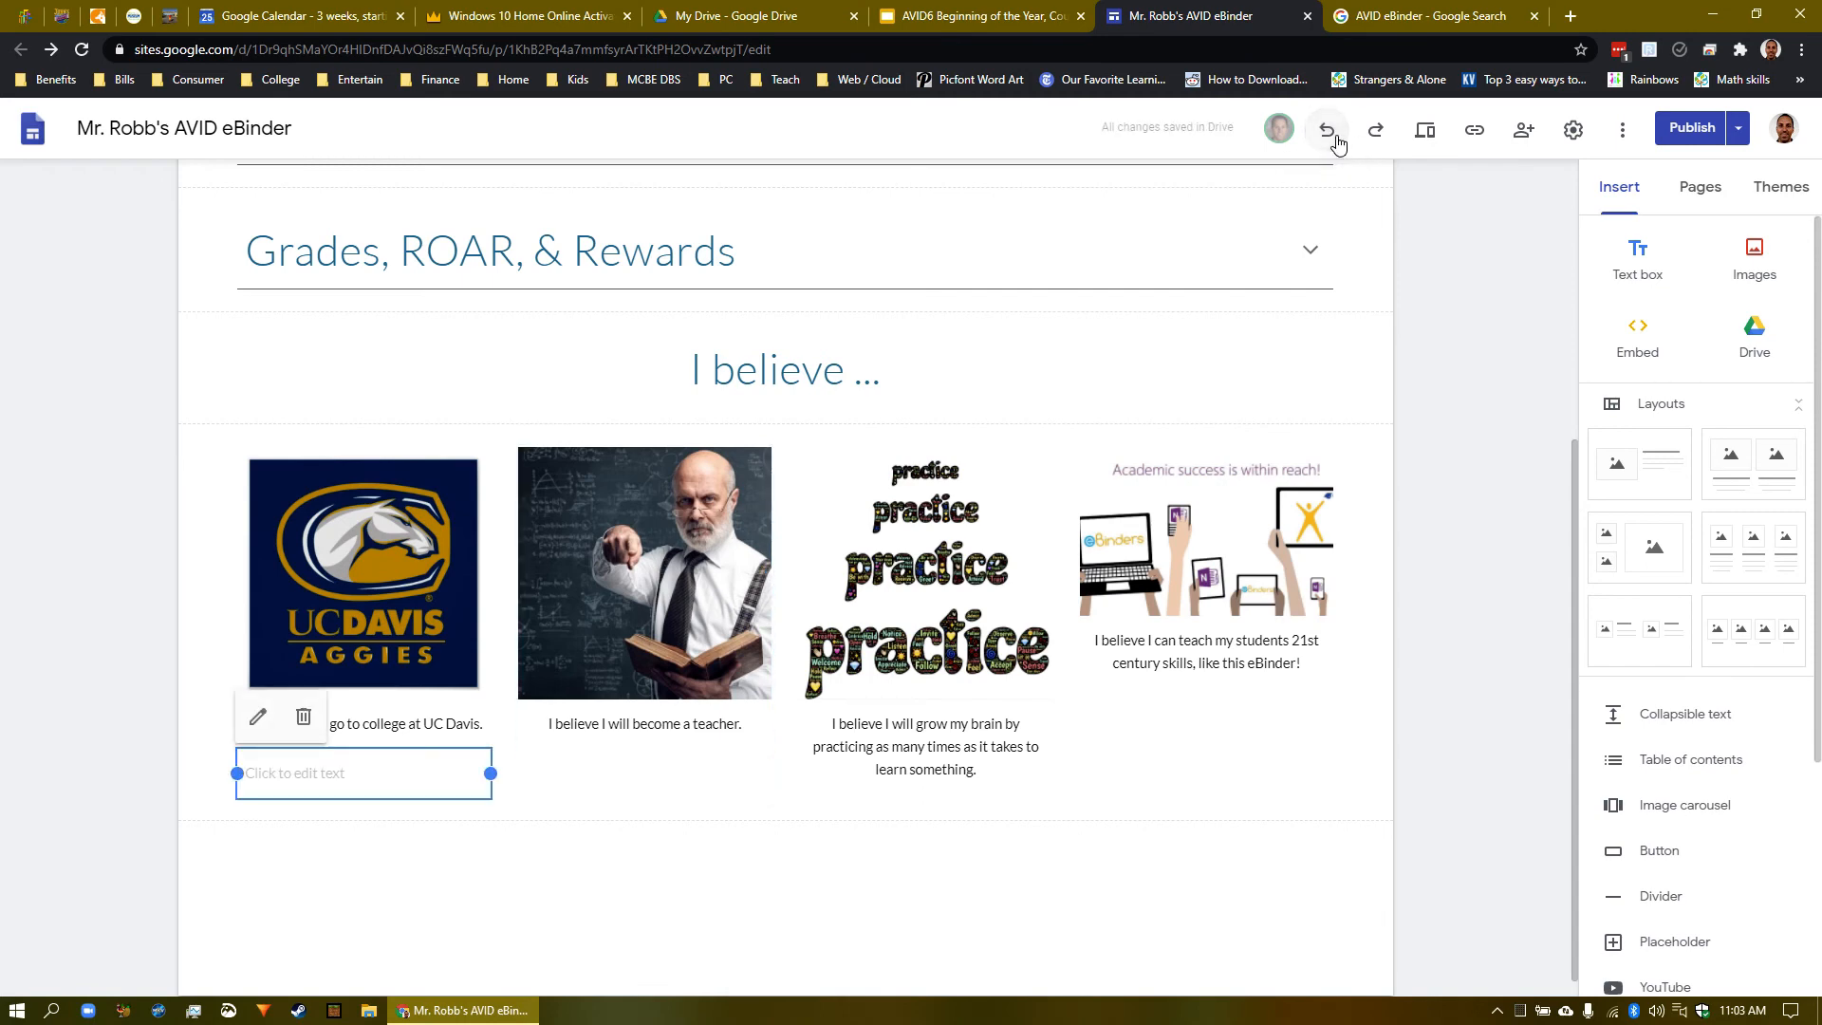
left_click(1333, 143)
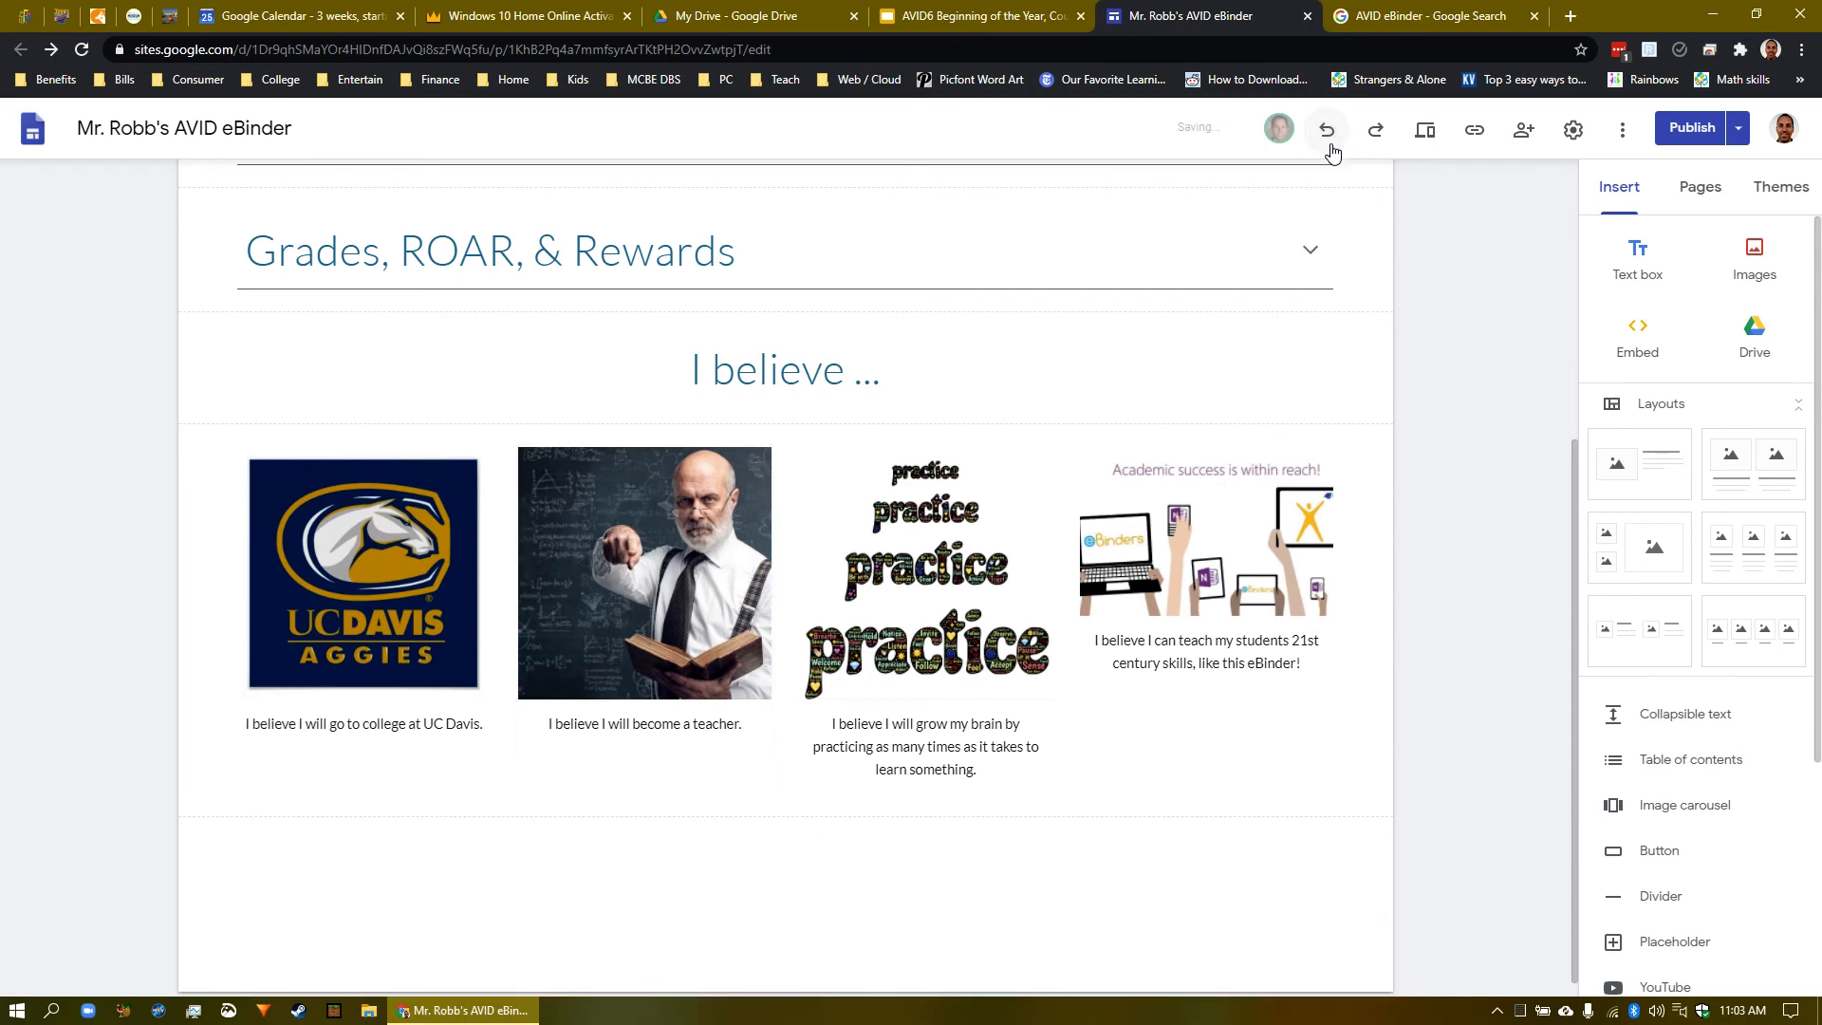
left_click(1330, 140)
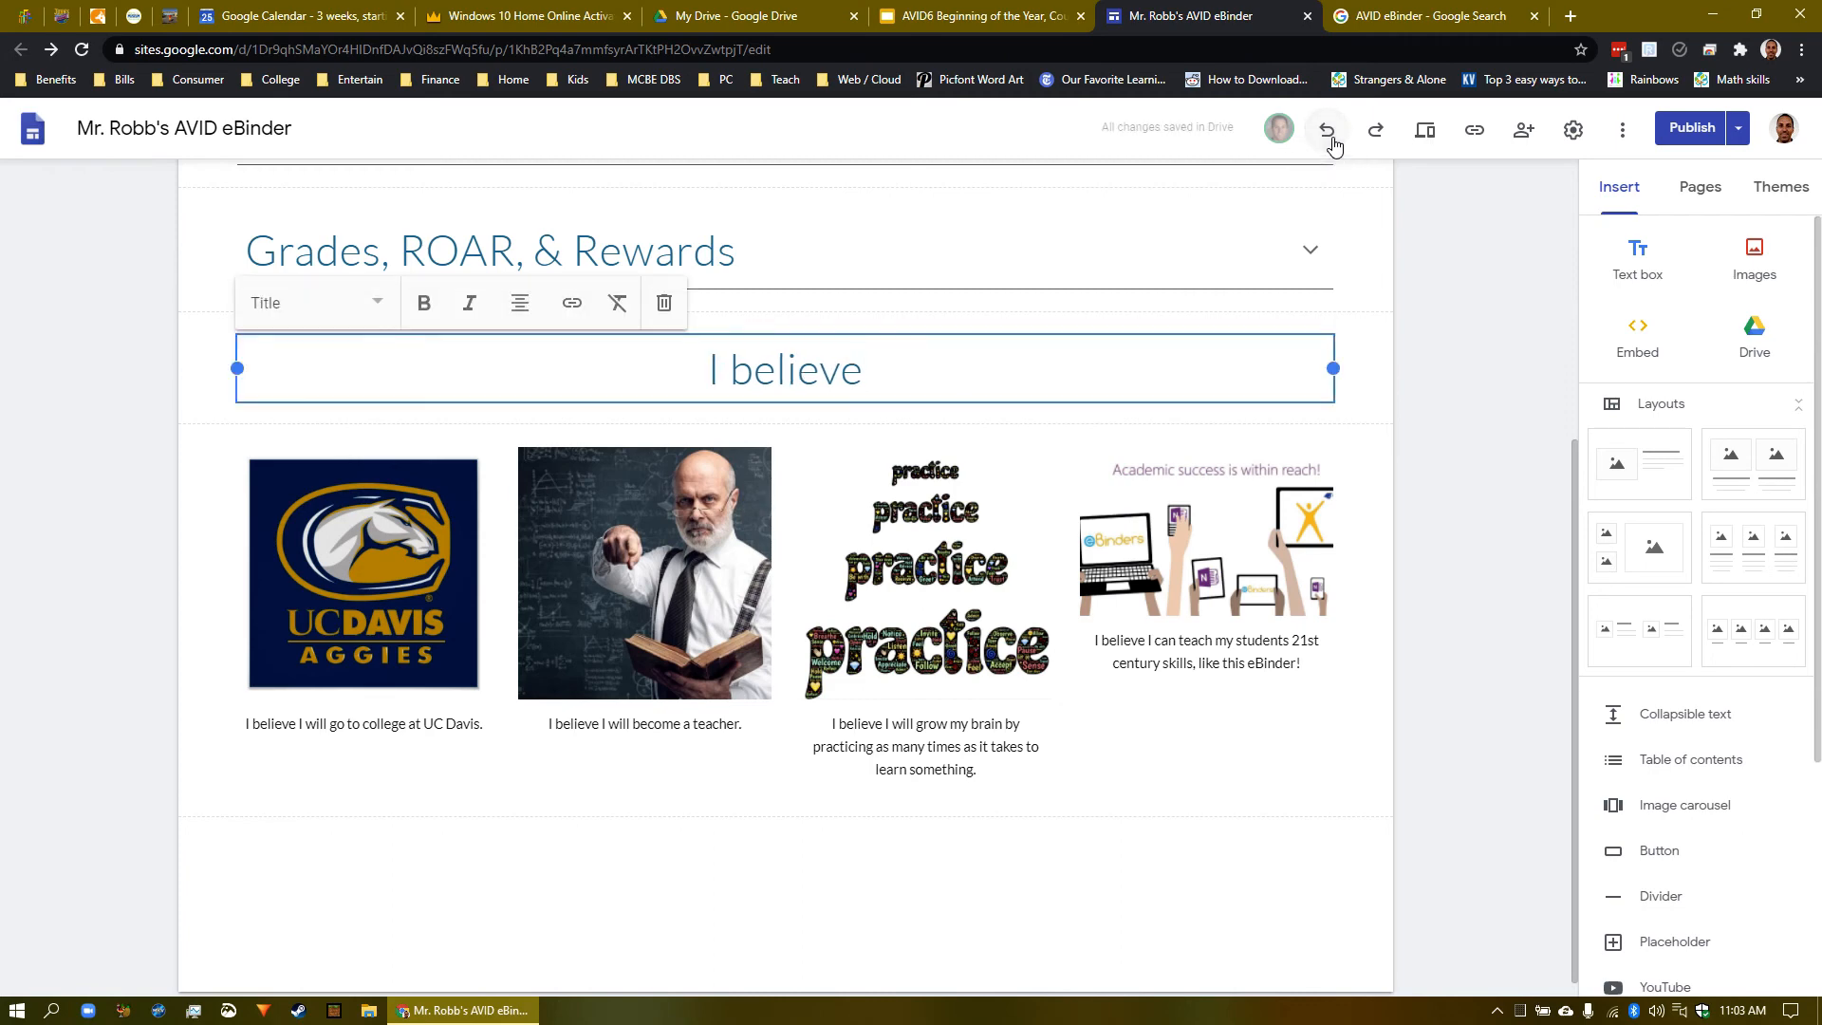
left_click(1333, 140)
left_click(1419, 312)
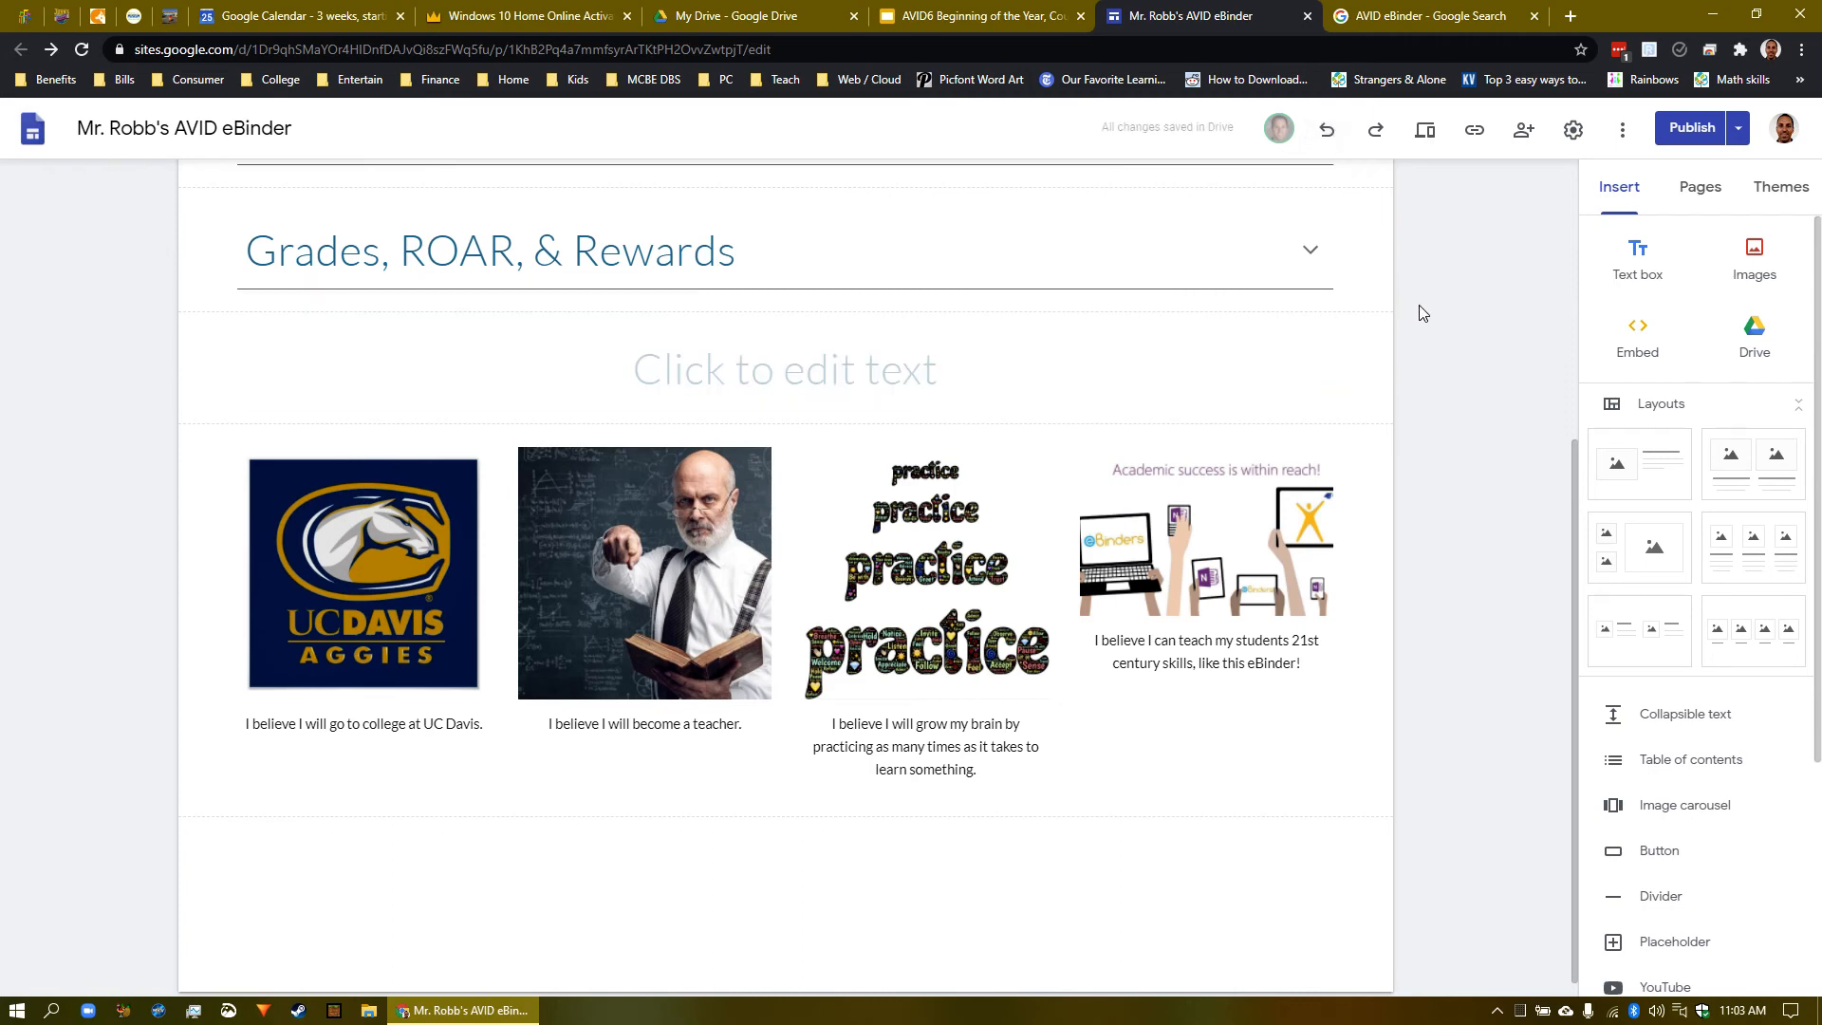
left_click(1380, 140)
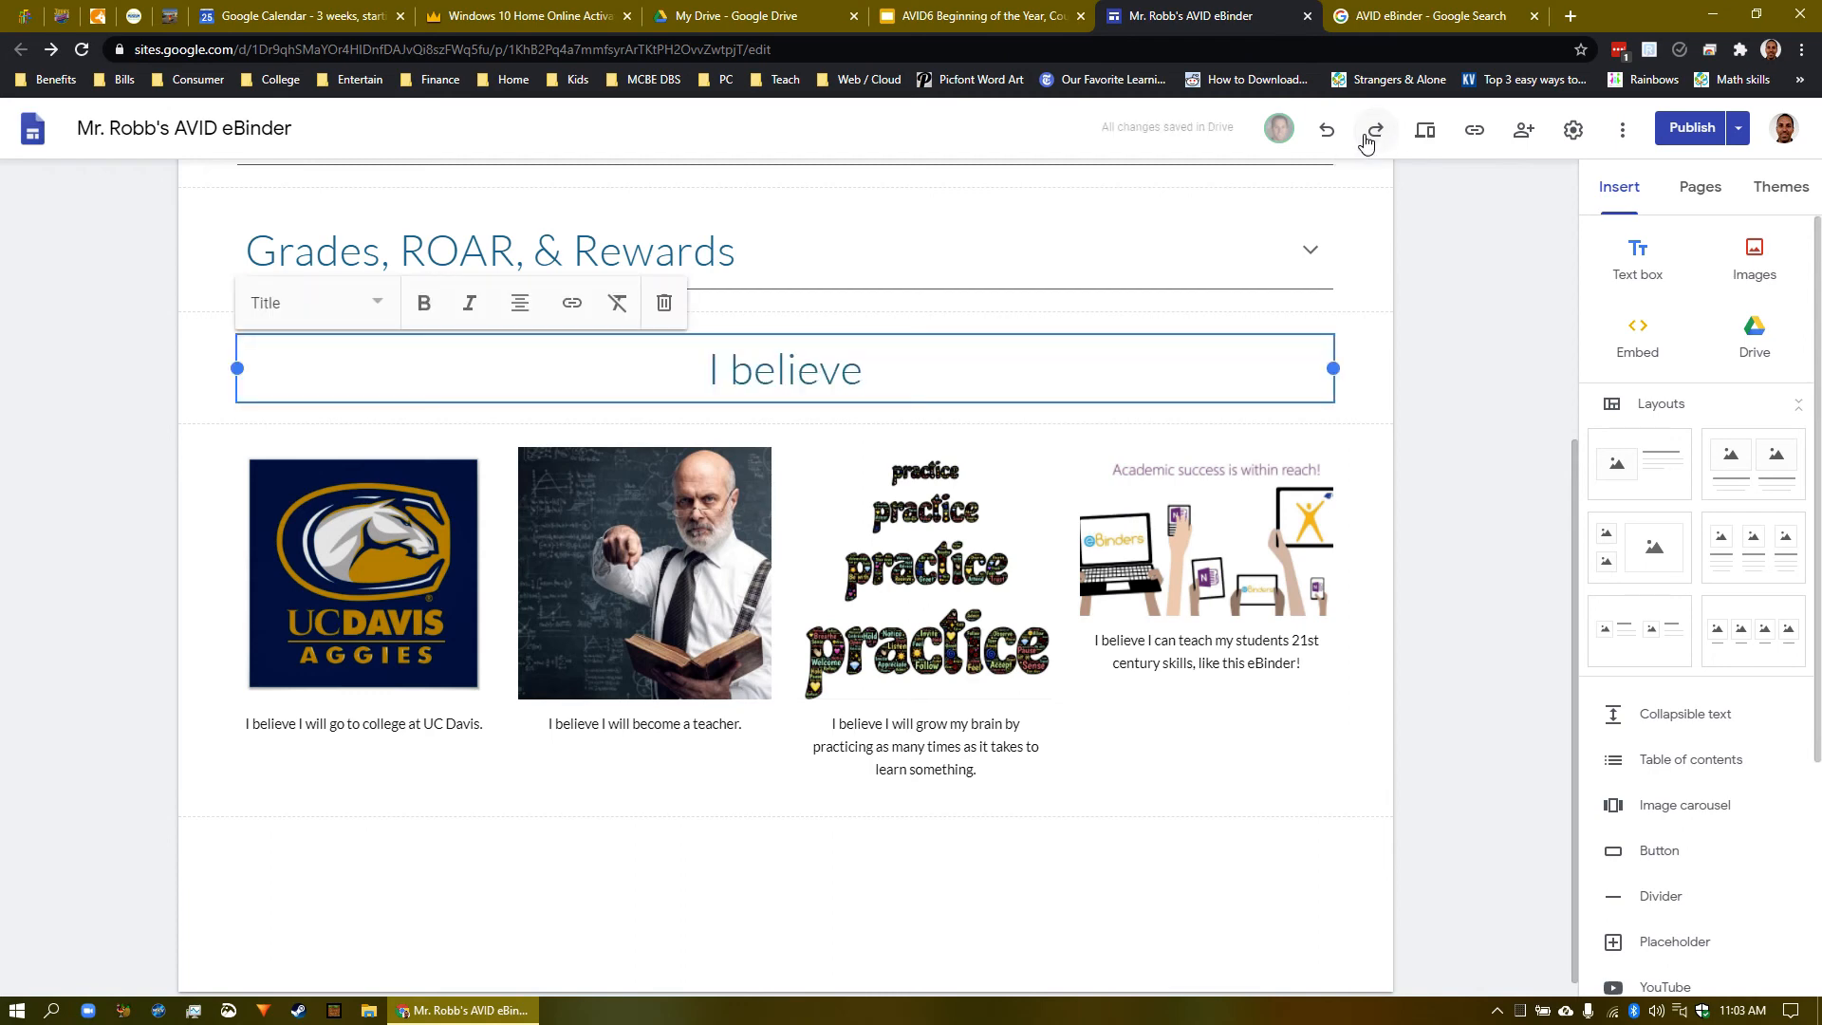
left_click(1332, 150)
left_click(1411, 357)
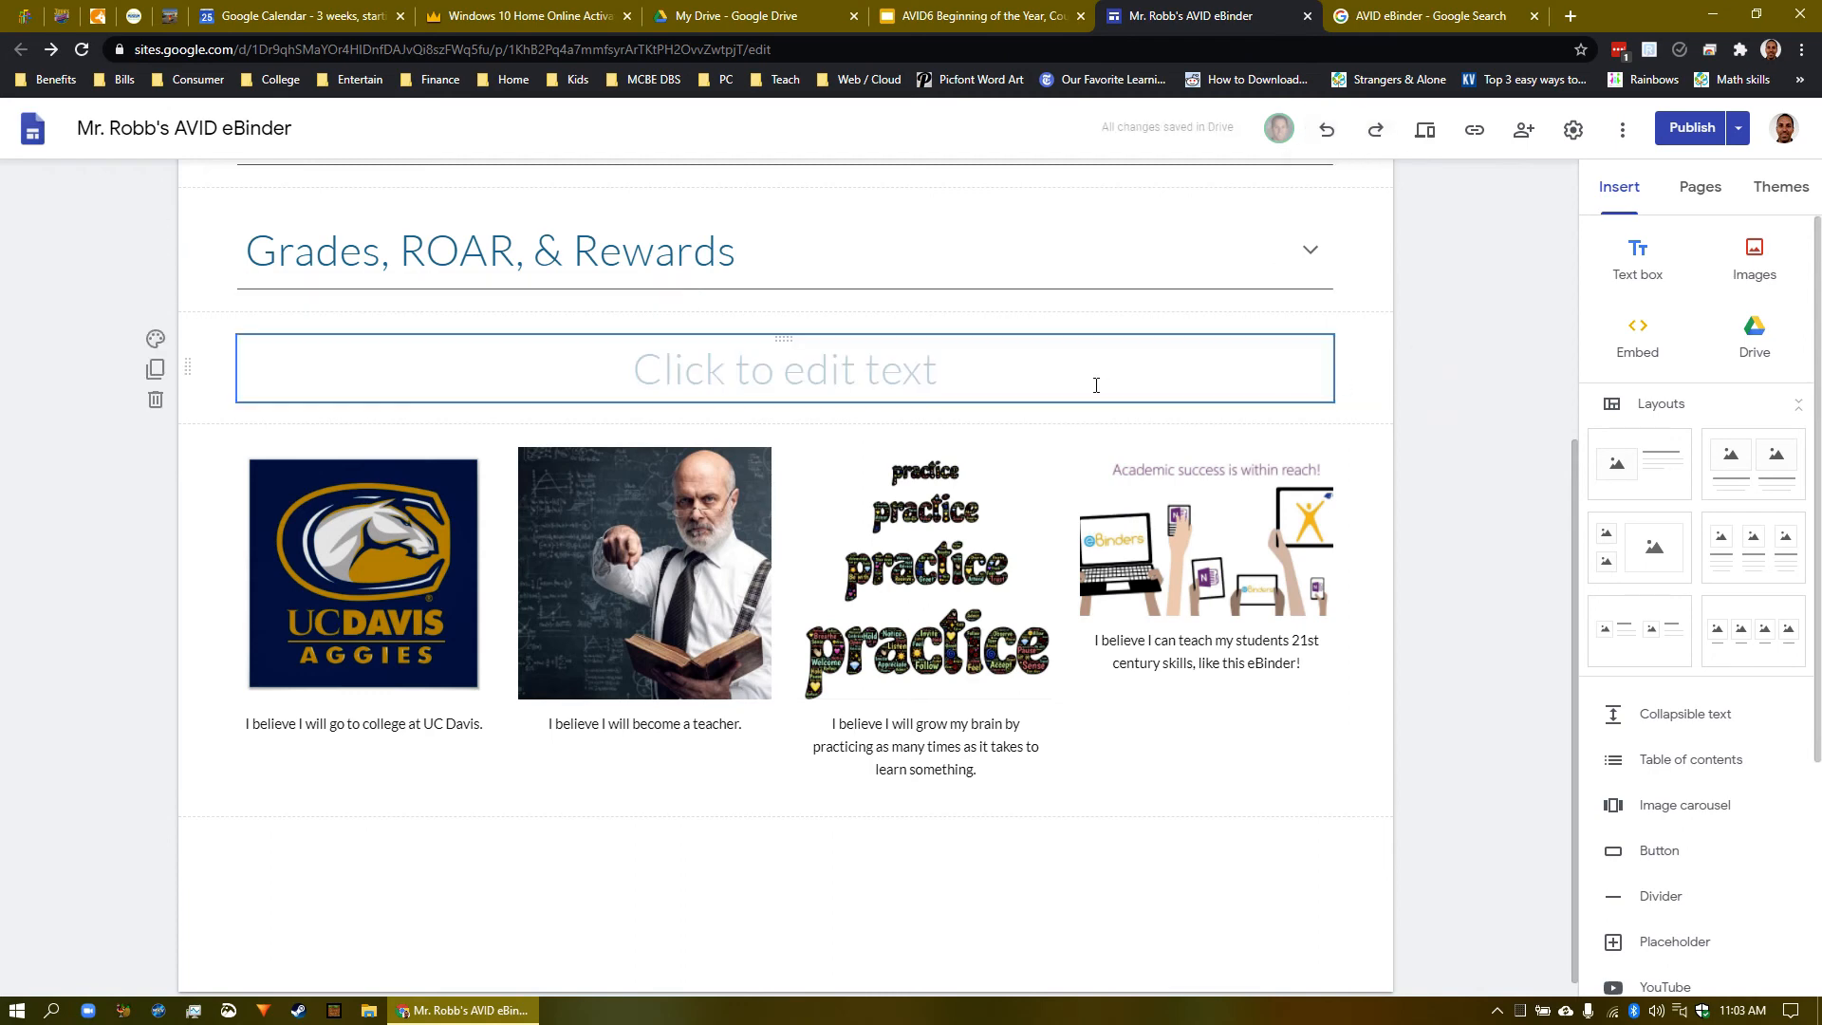
left_click(818, 388)
type("I be")
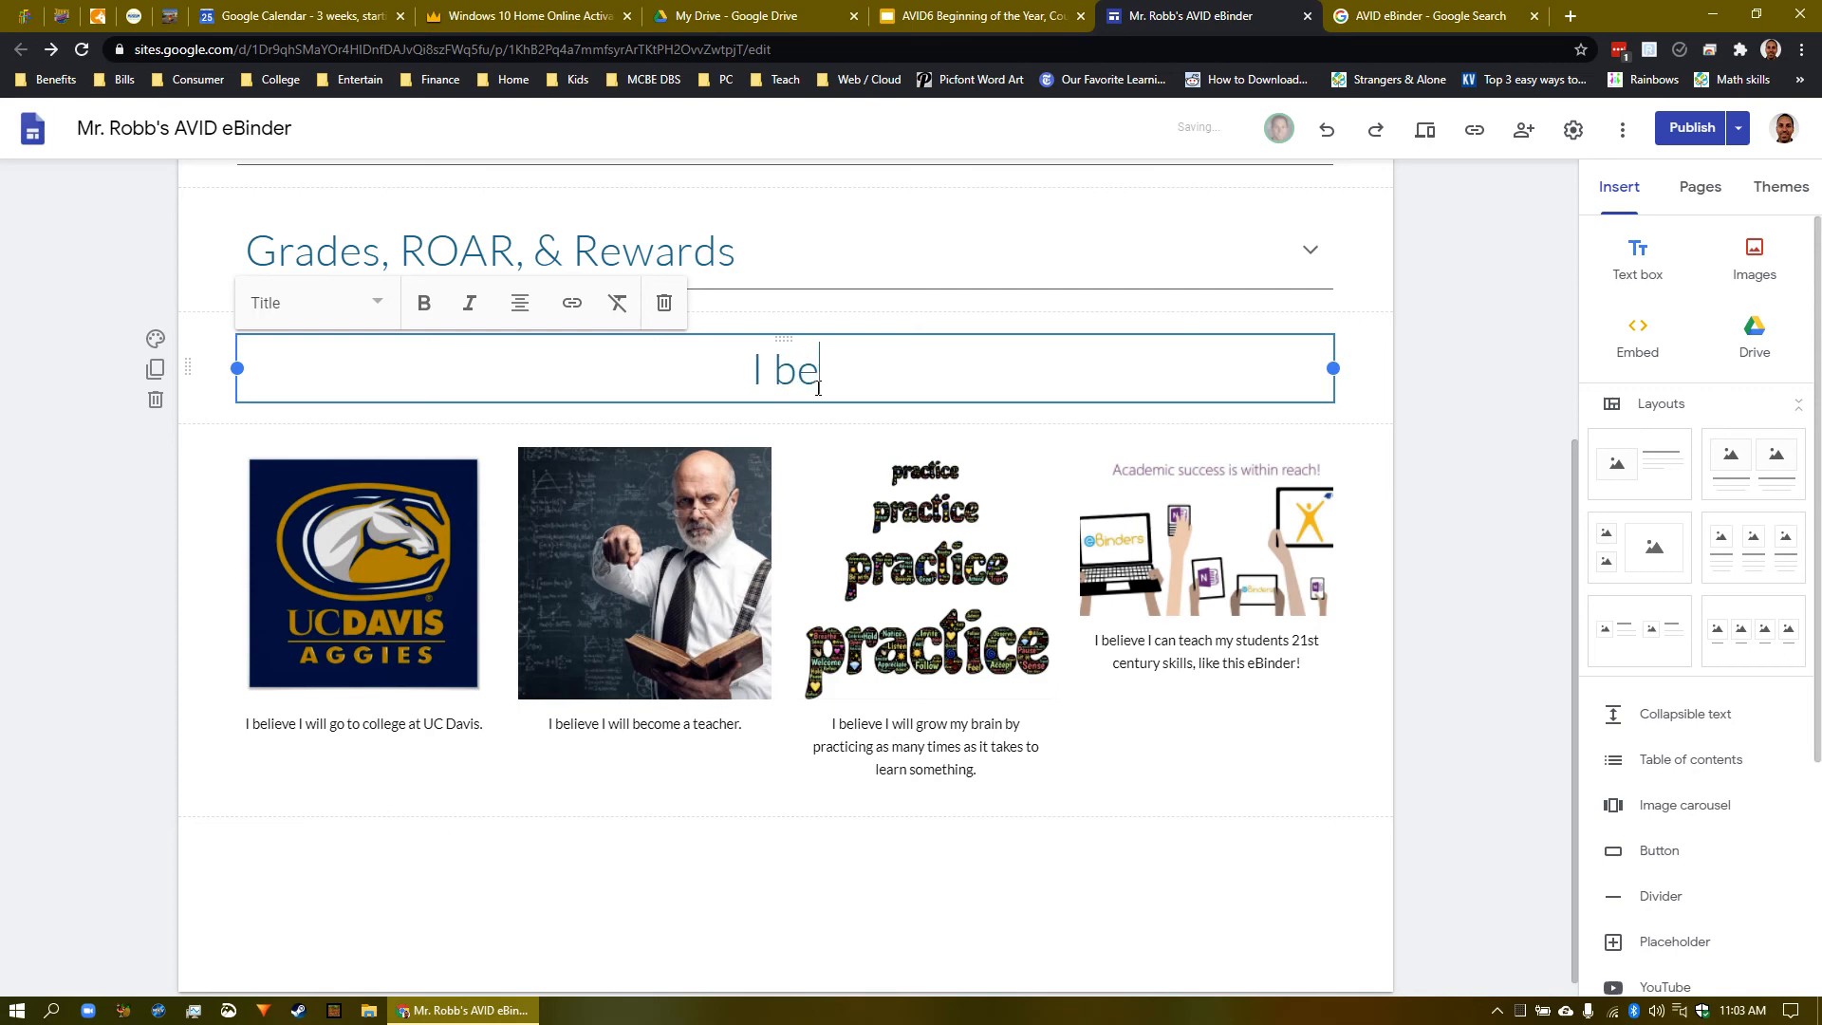
type("lieve ...")
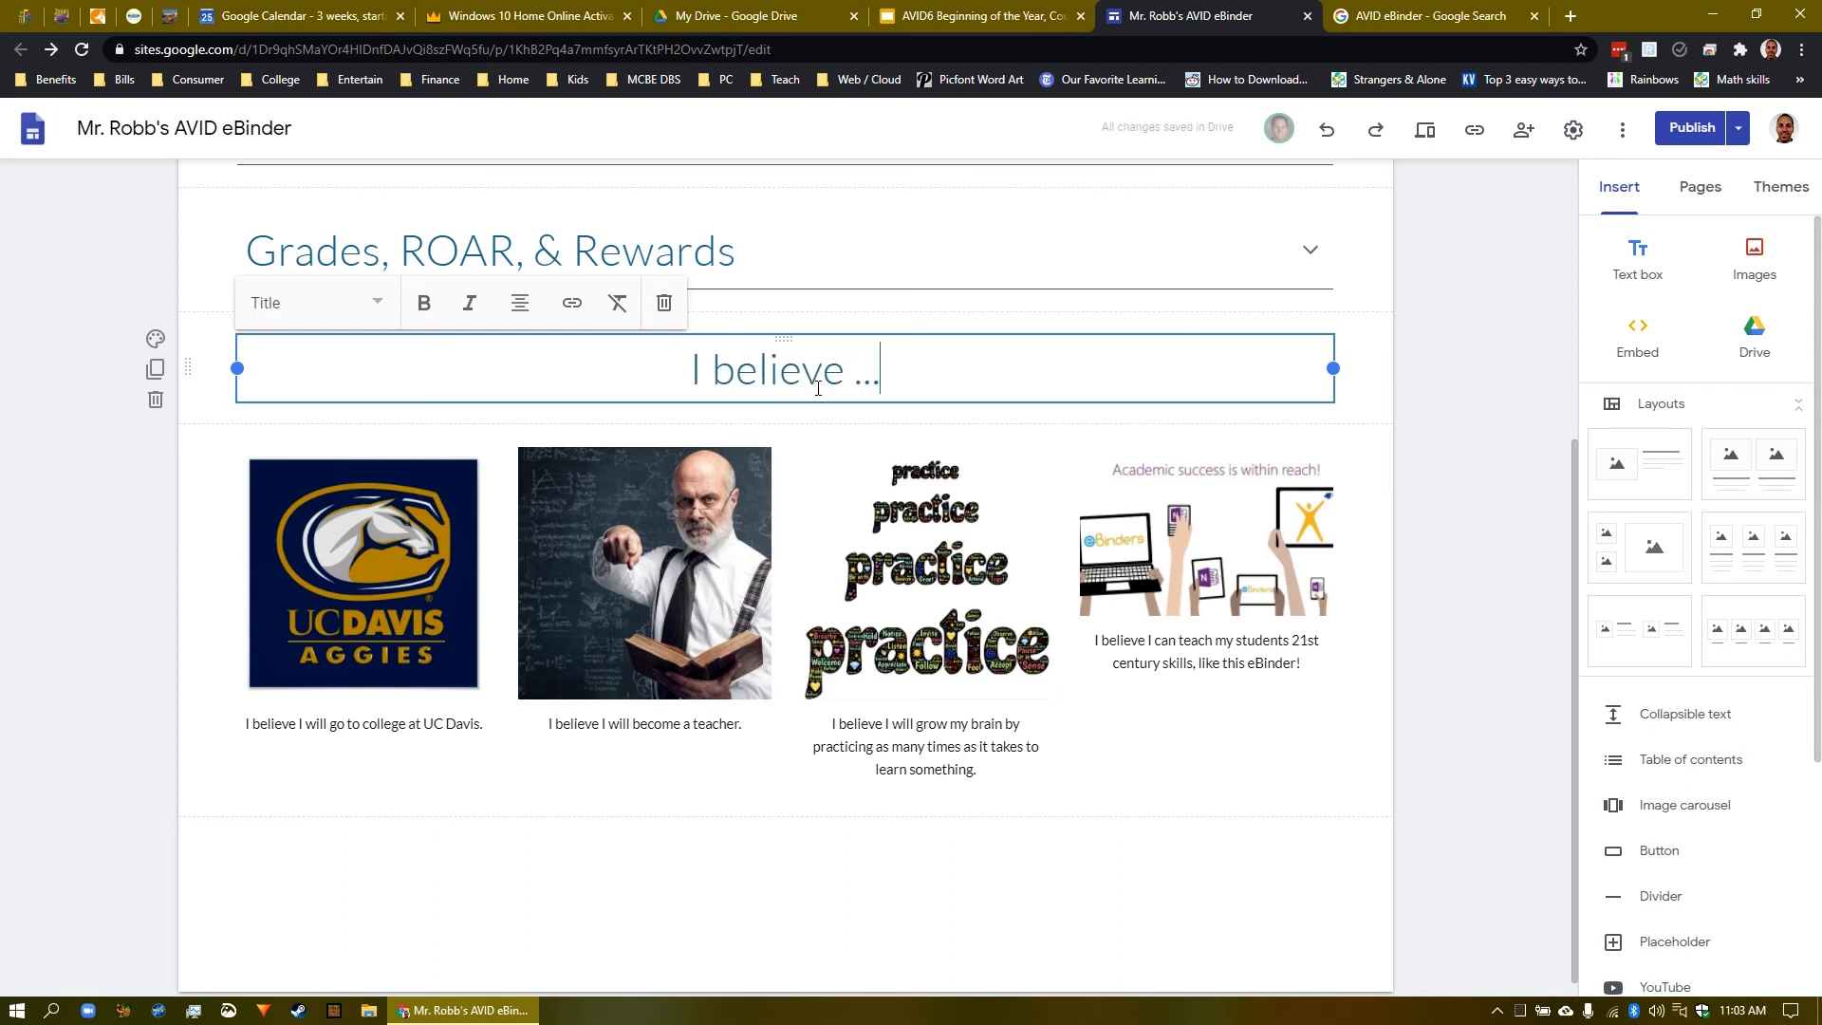
left_click(1470, 450)
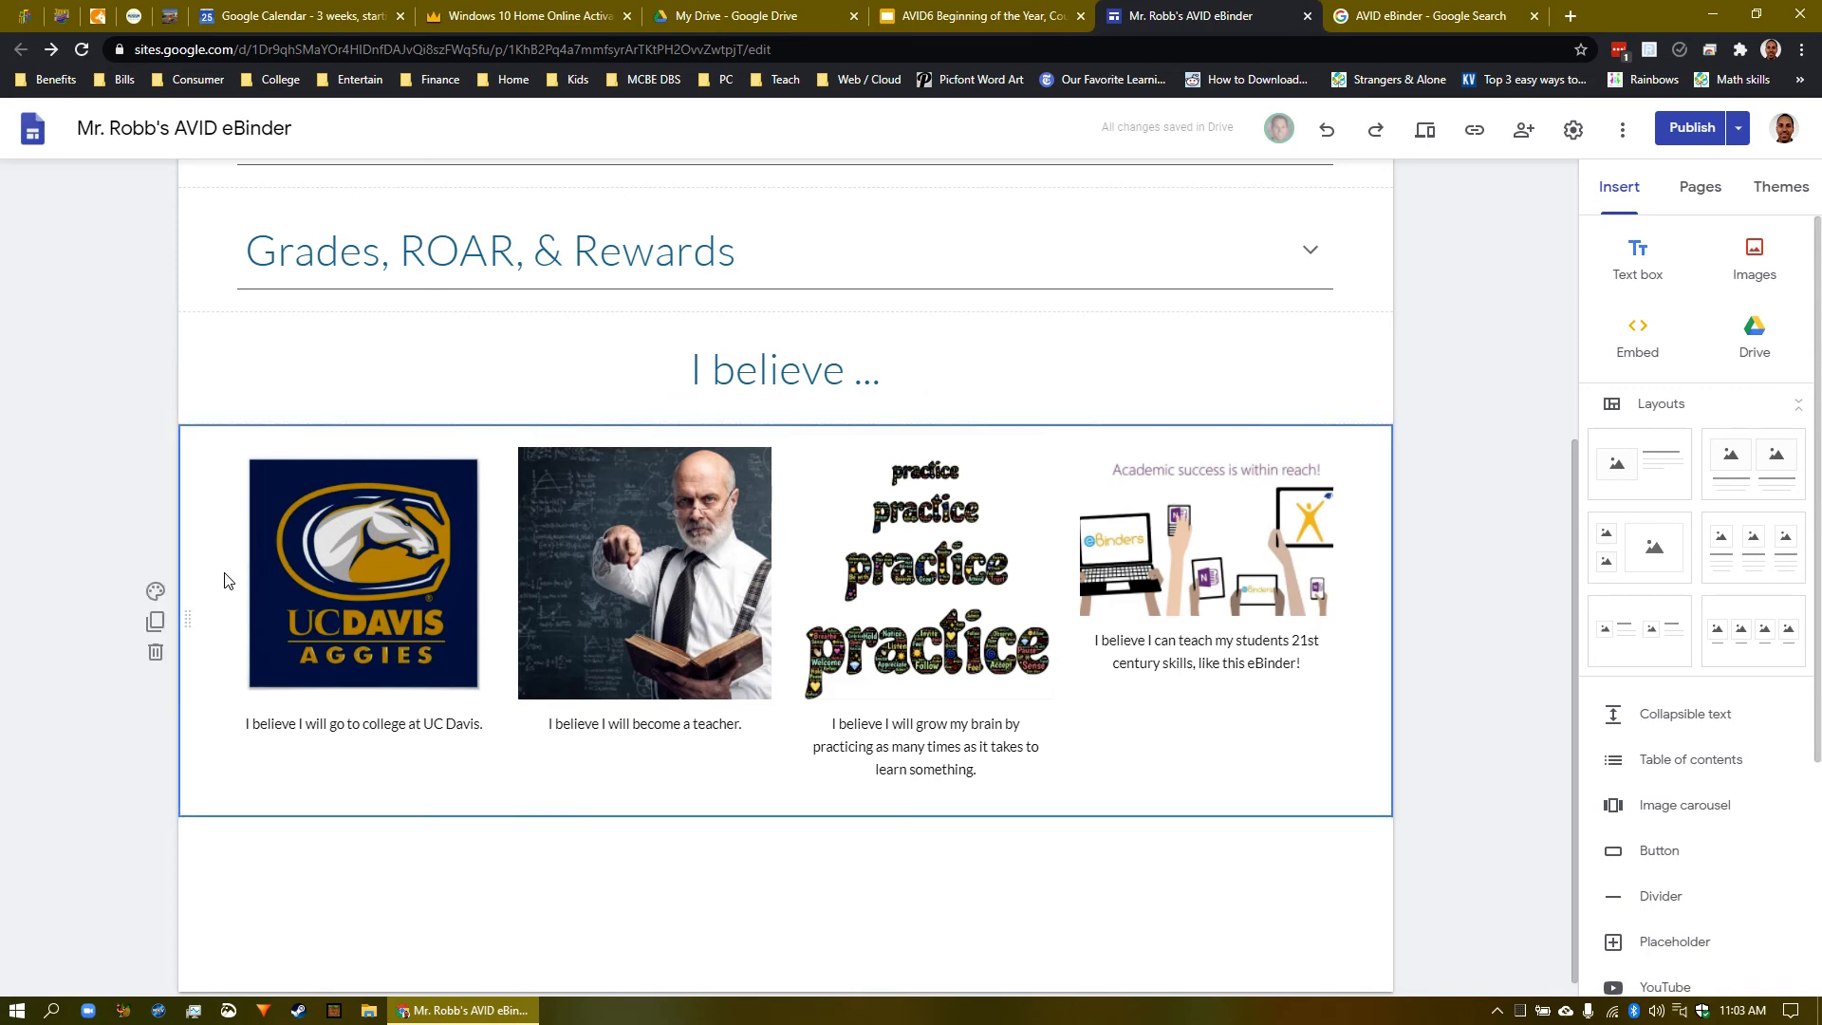
left_click_drag(191, 617, 721, 442)
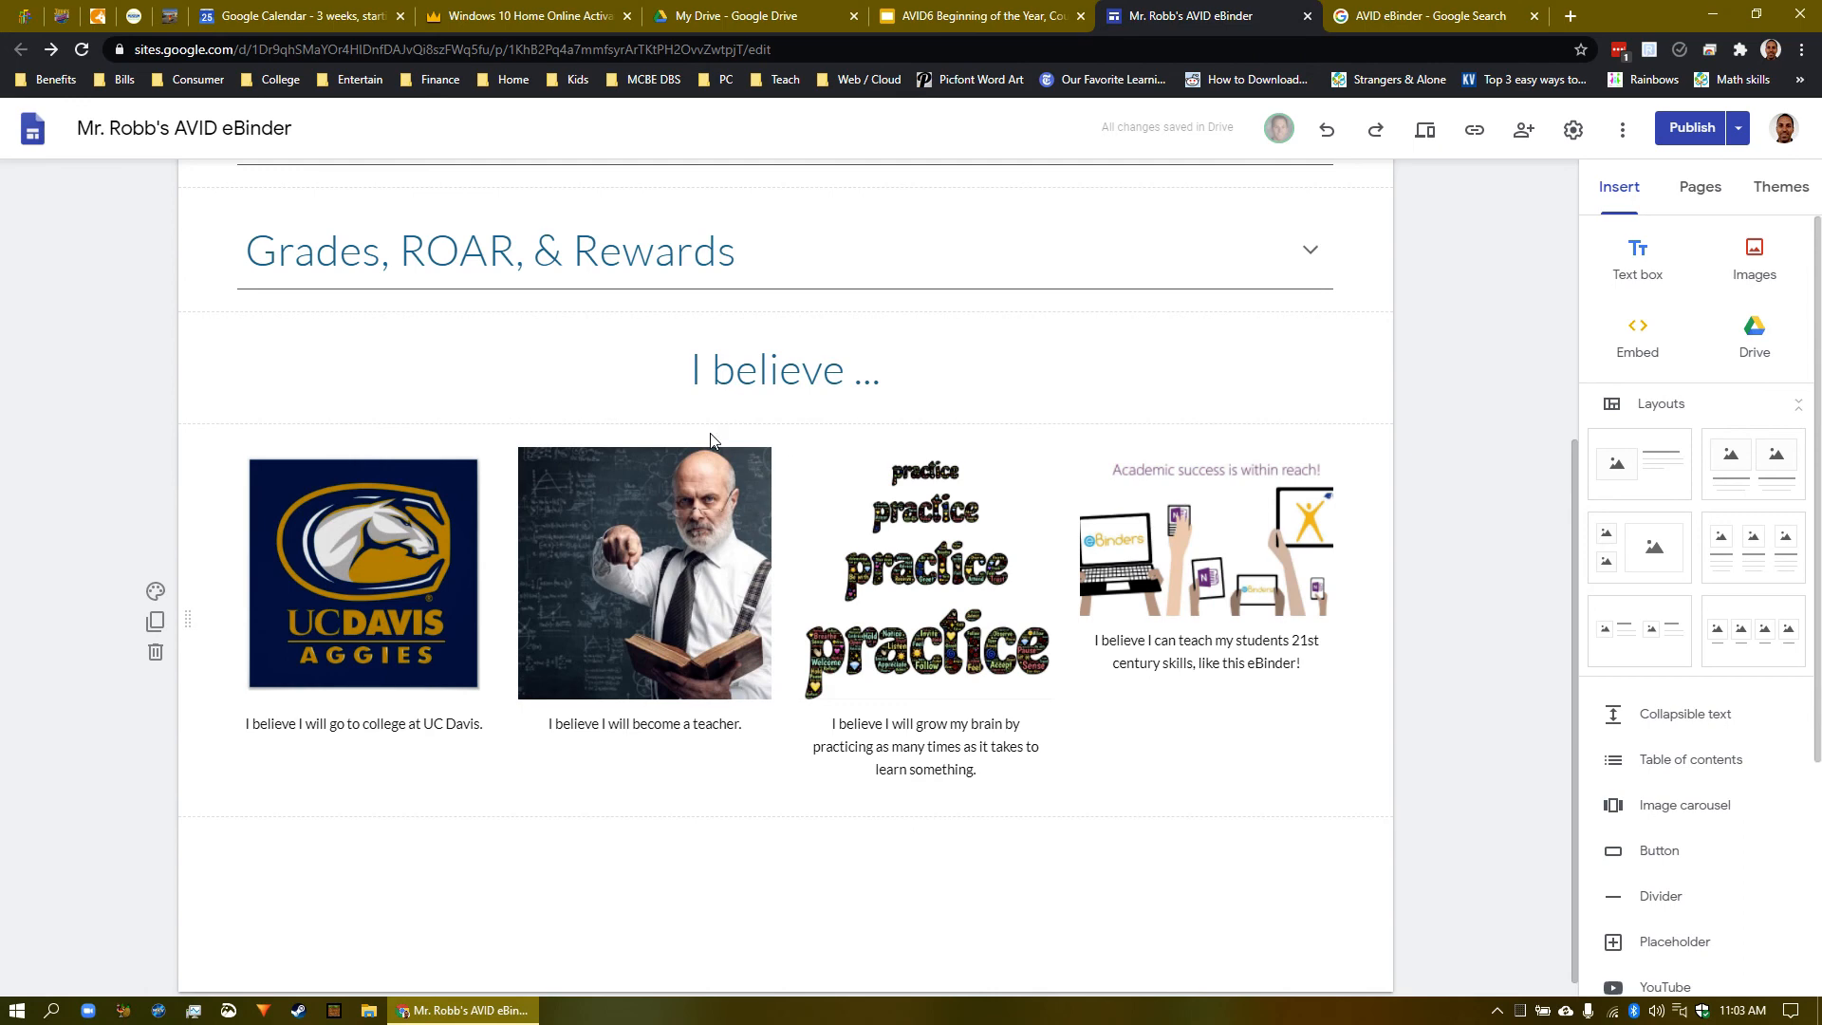
double_click(190, 620)
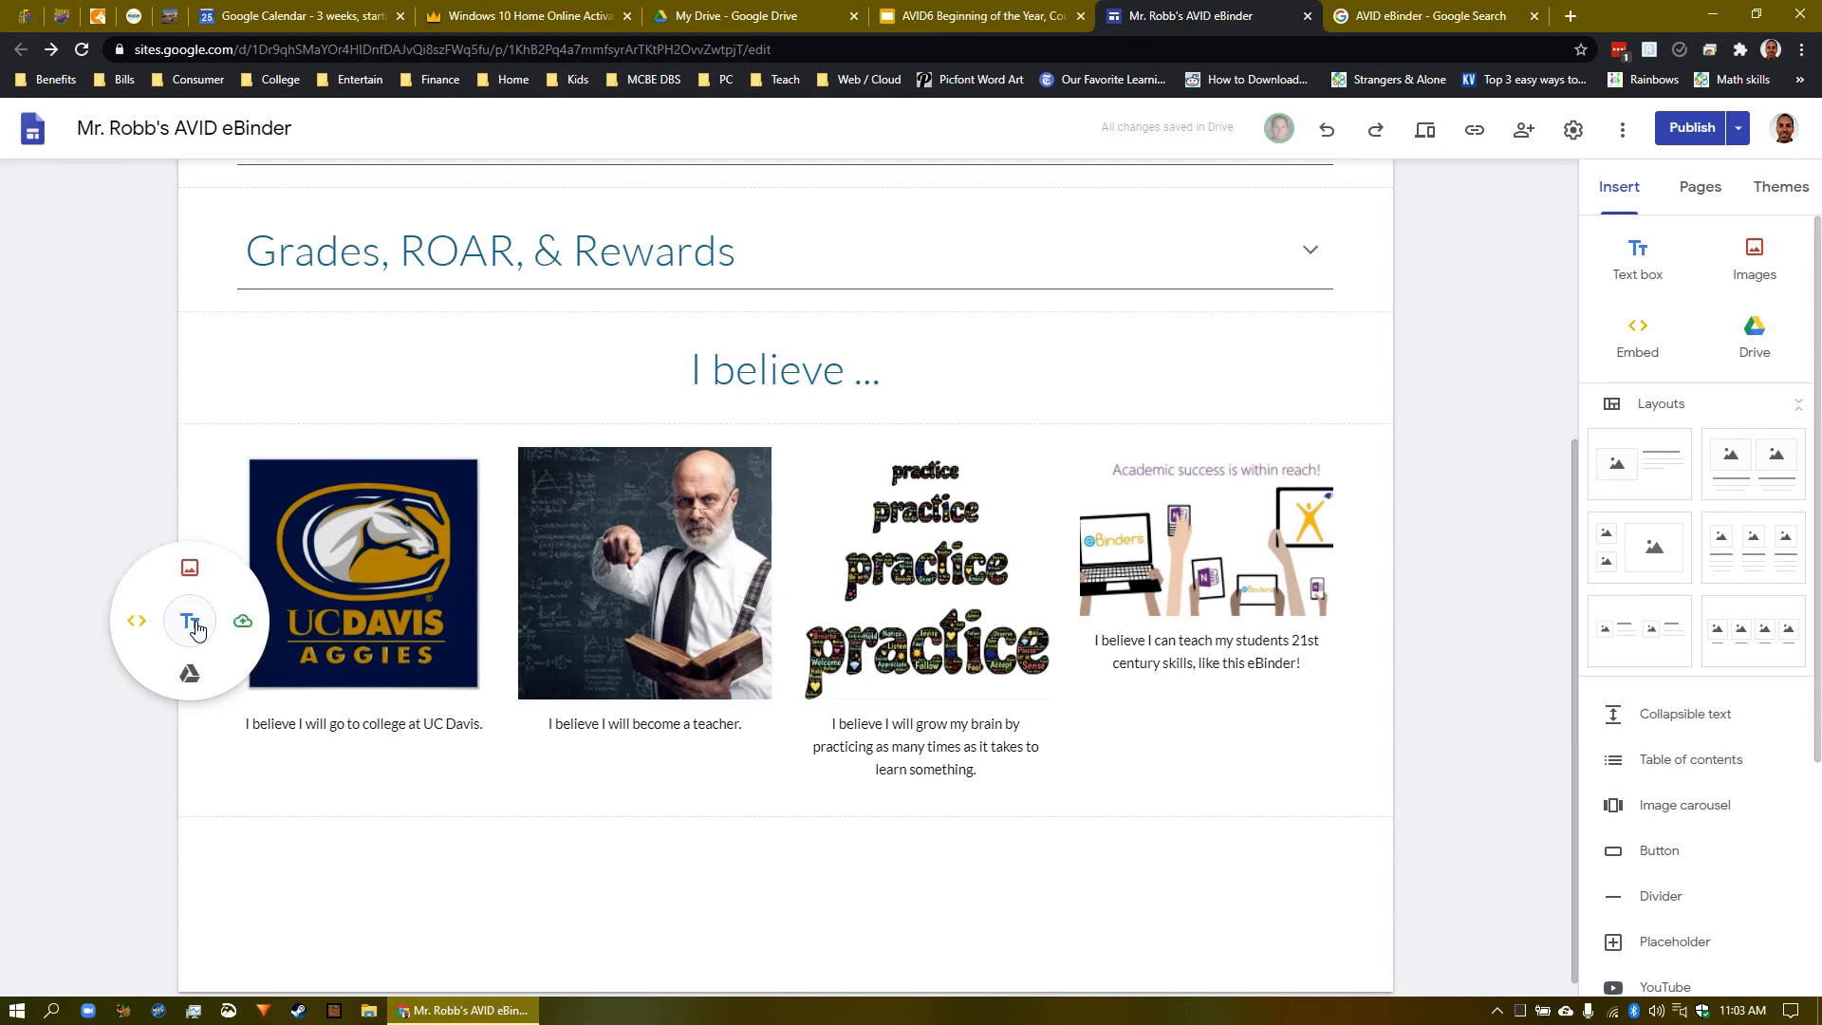
left_click(194, 631)
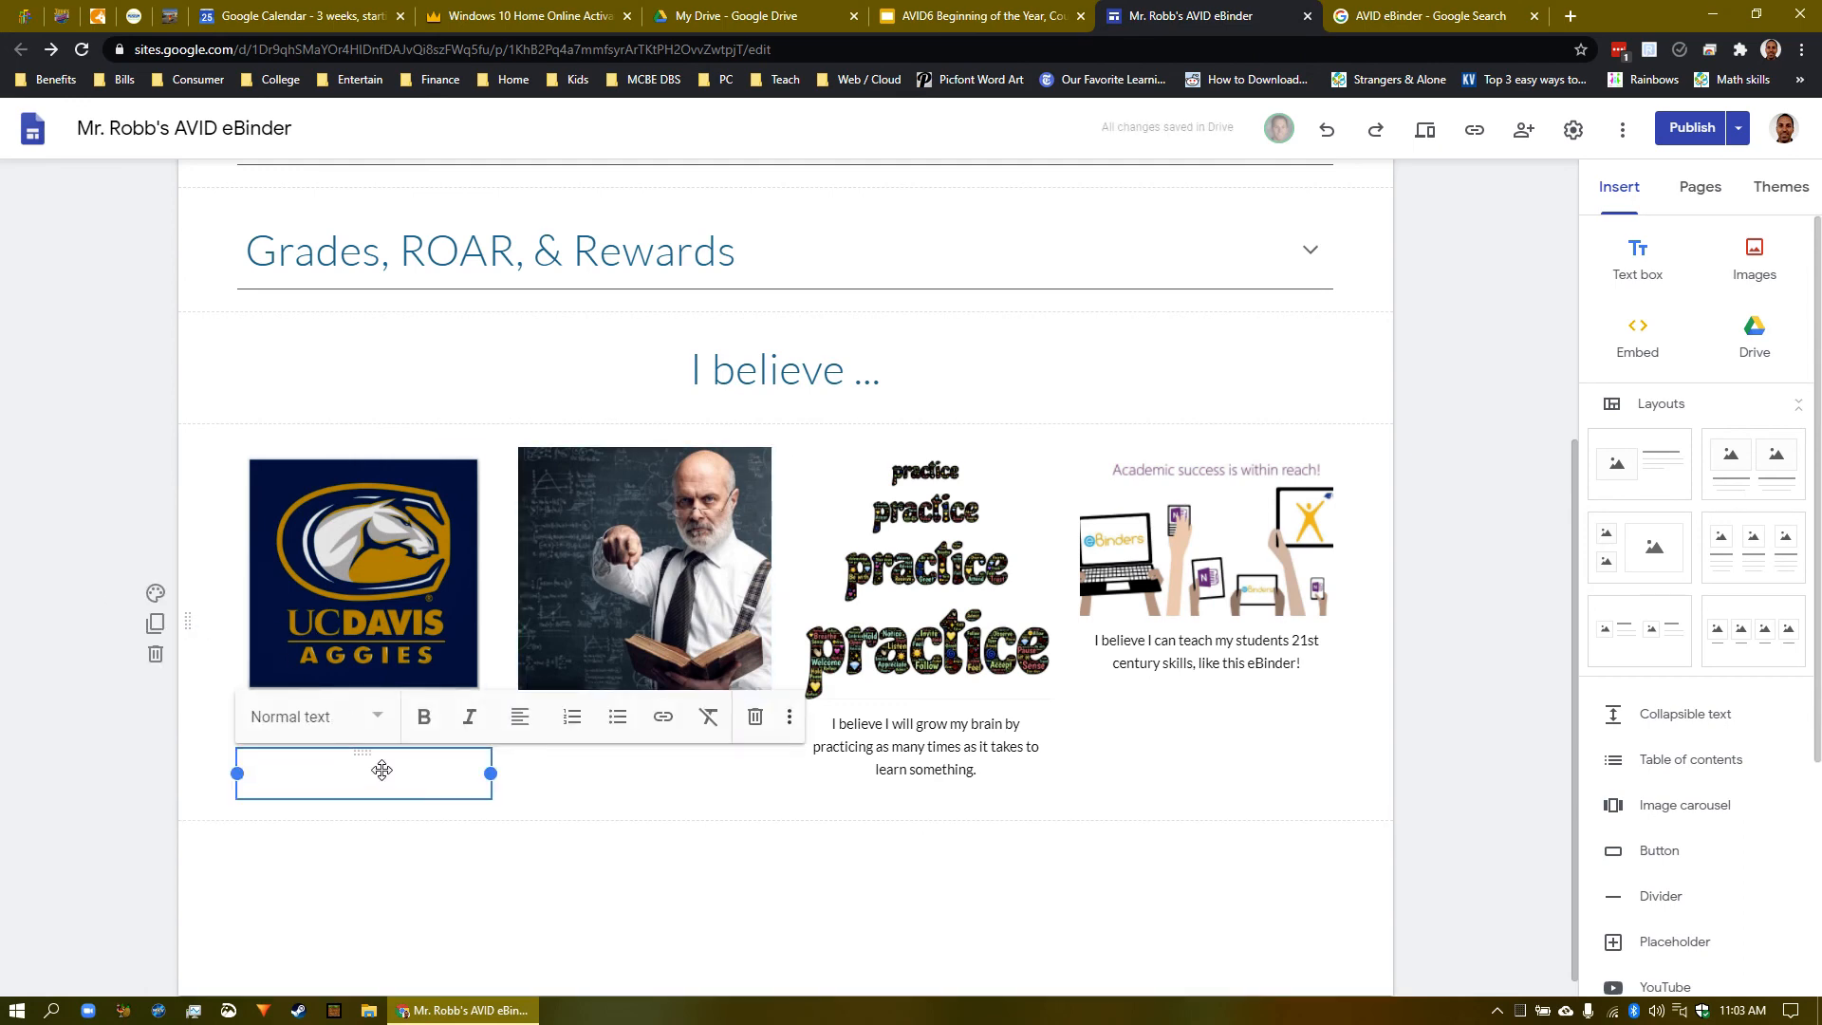
left_click_drag(370, 765, 688, 892)
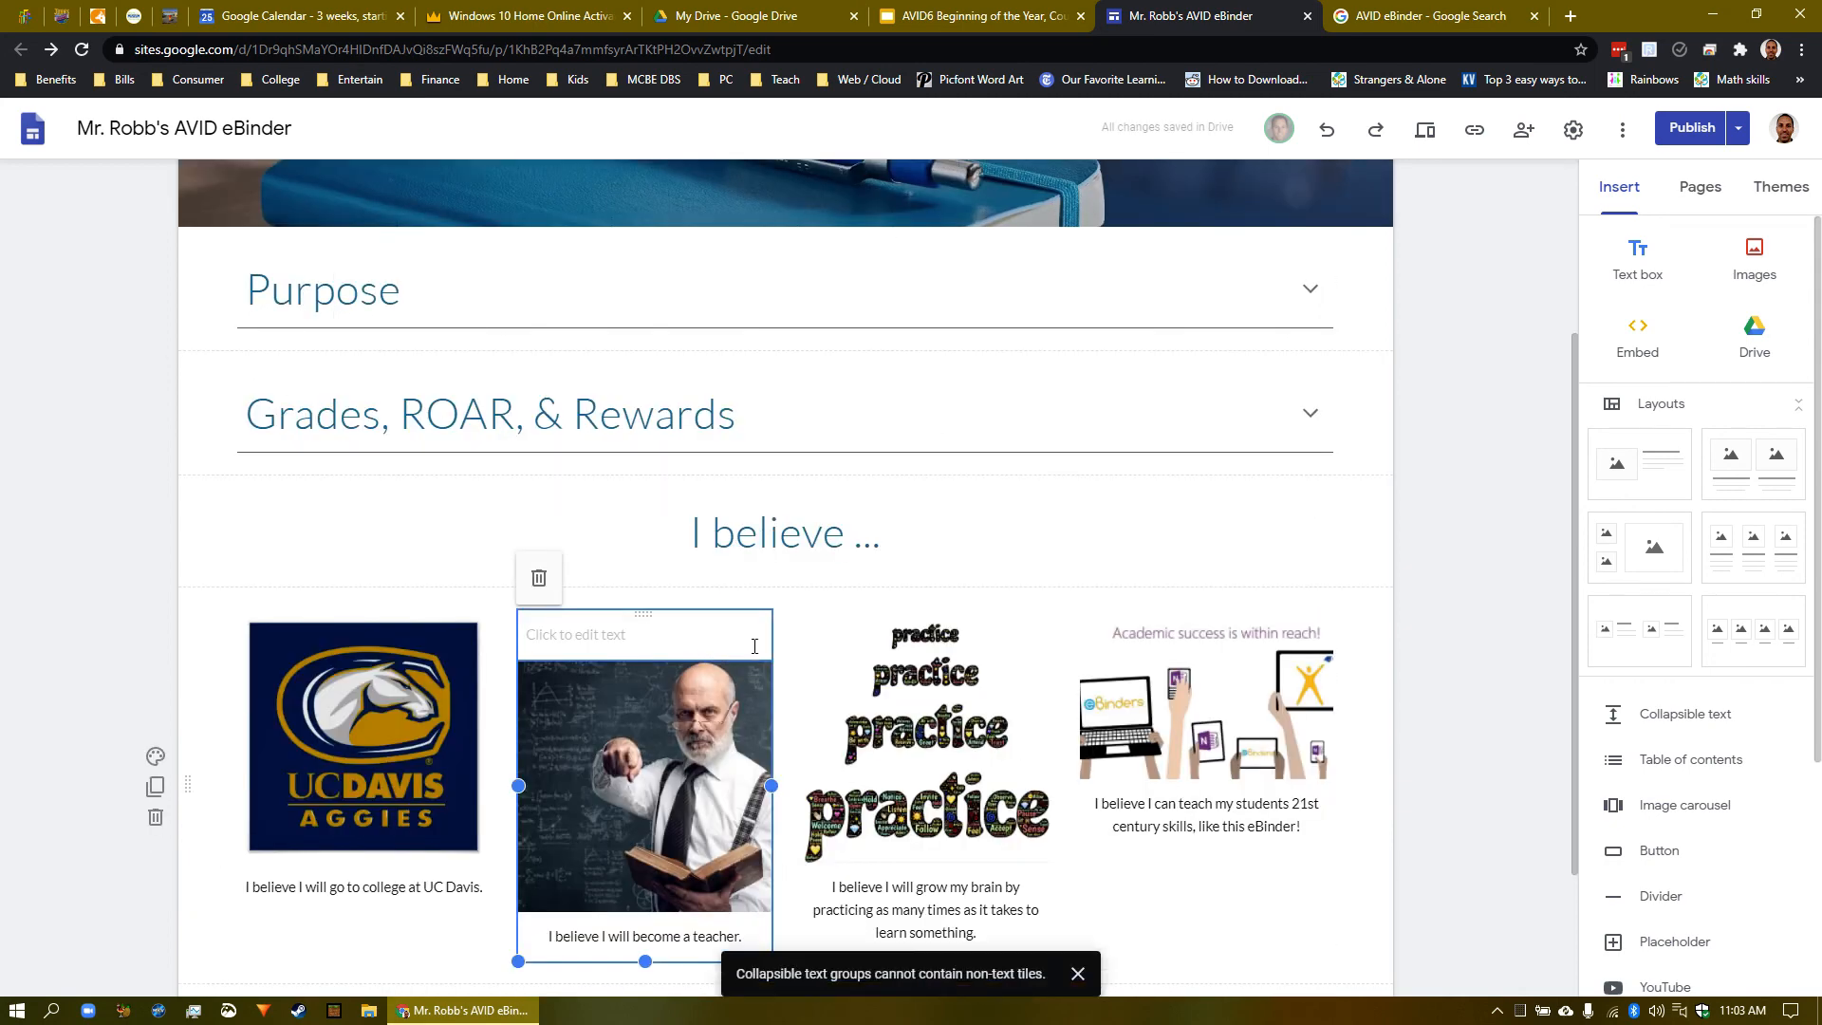
left_click(659, 631)
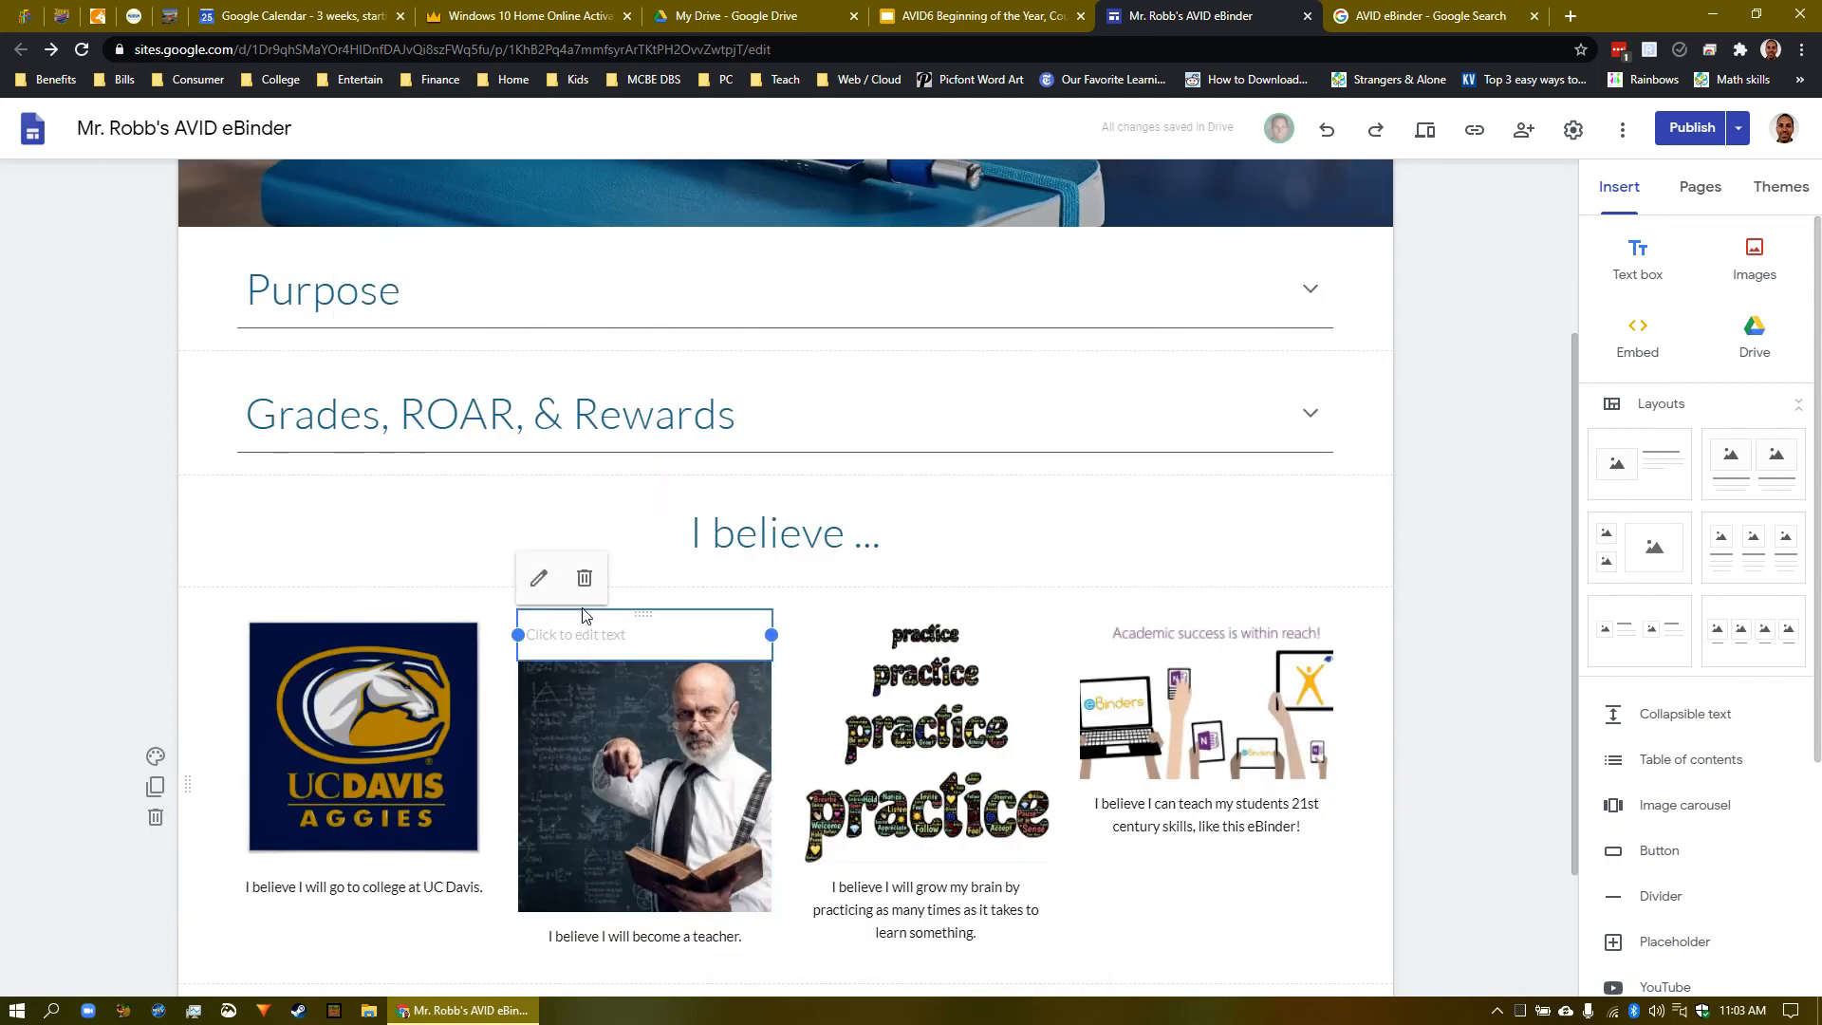
left_click(602, 586)
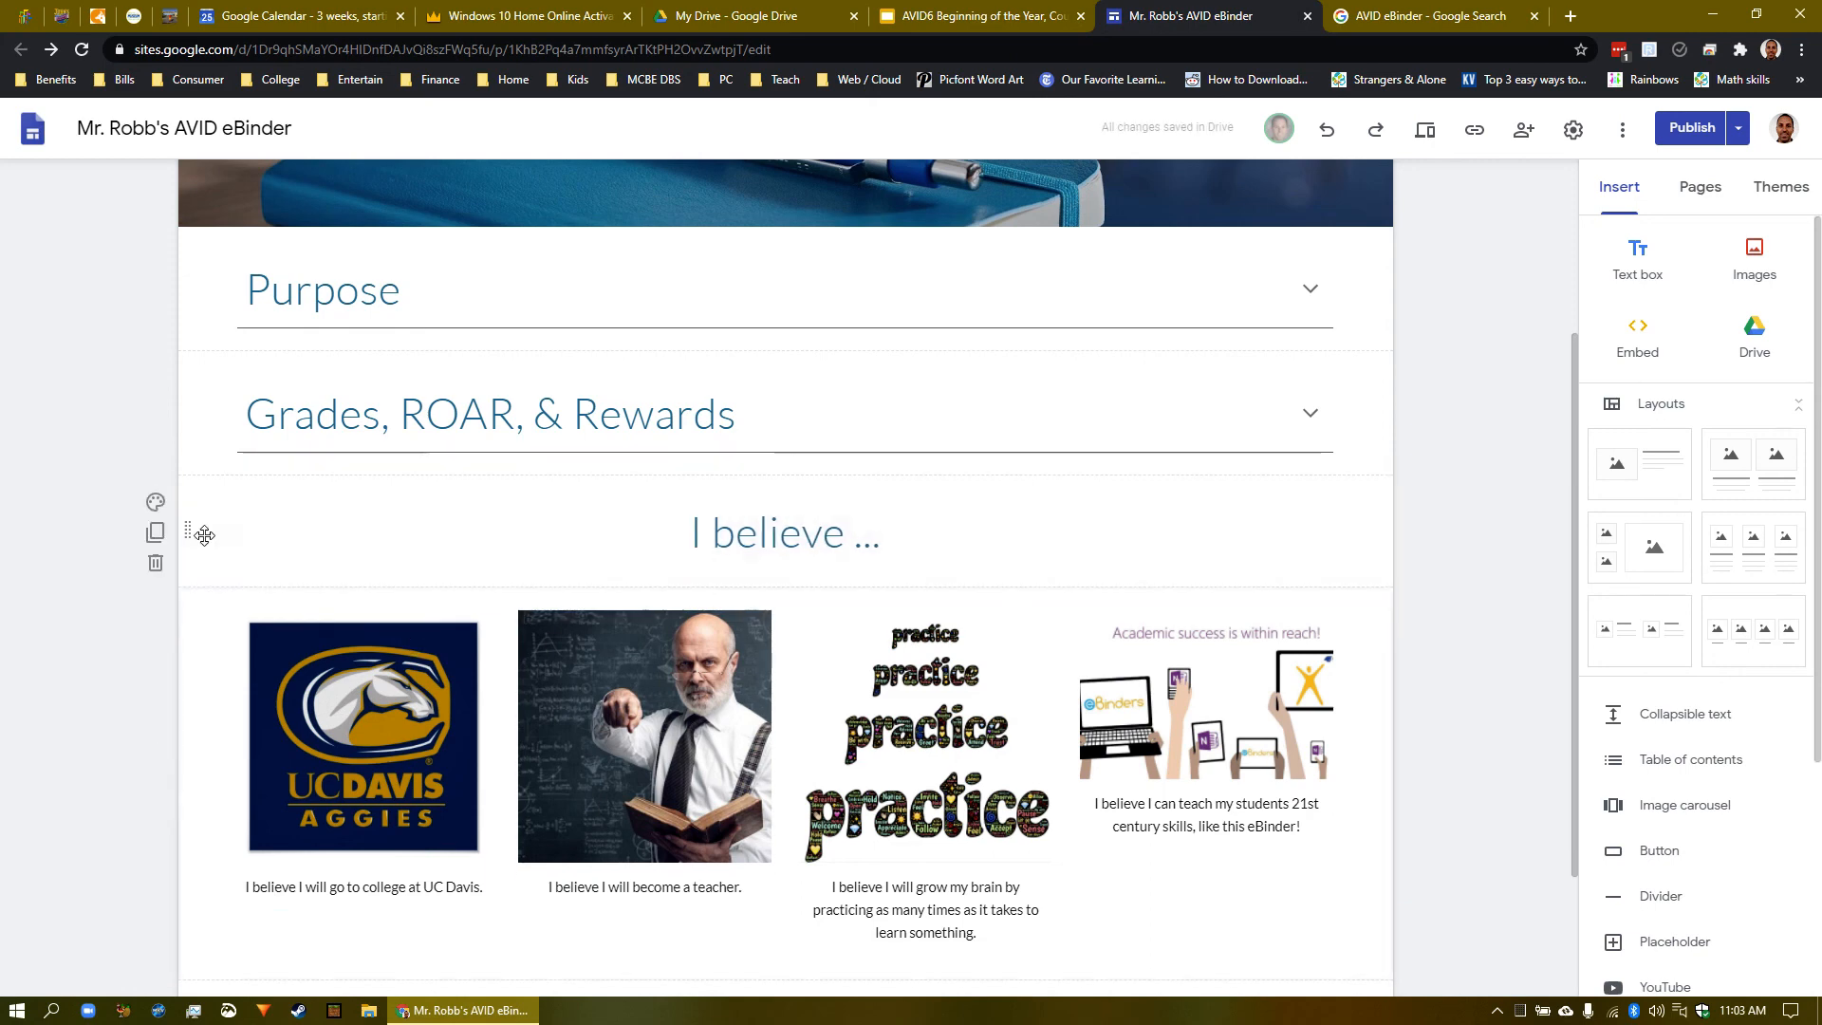
left_click(785, 531)
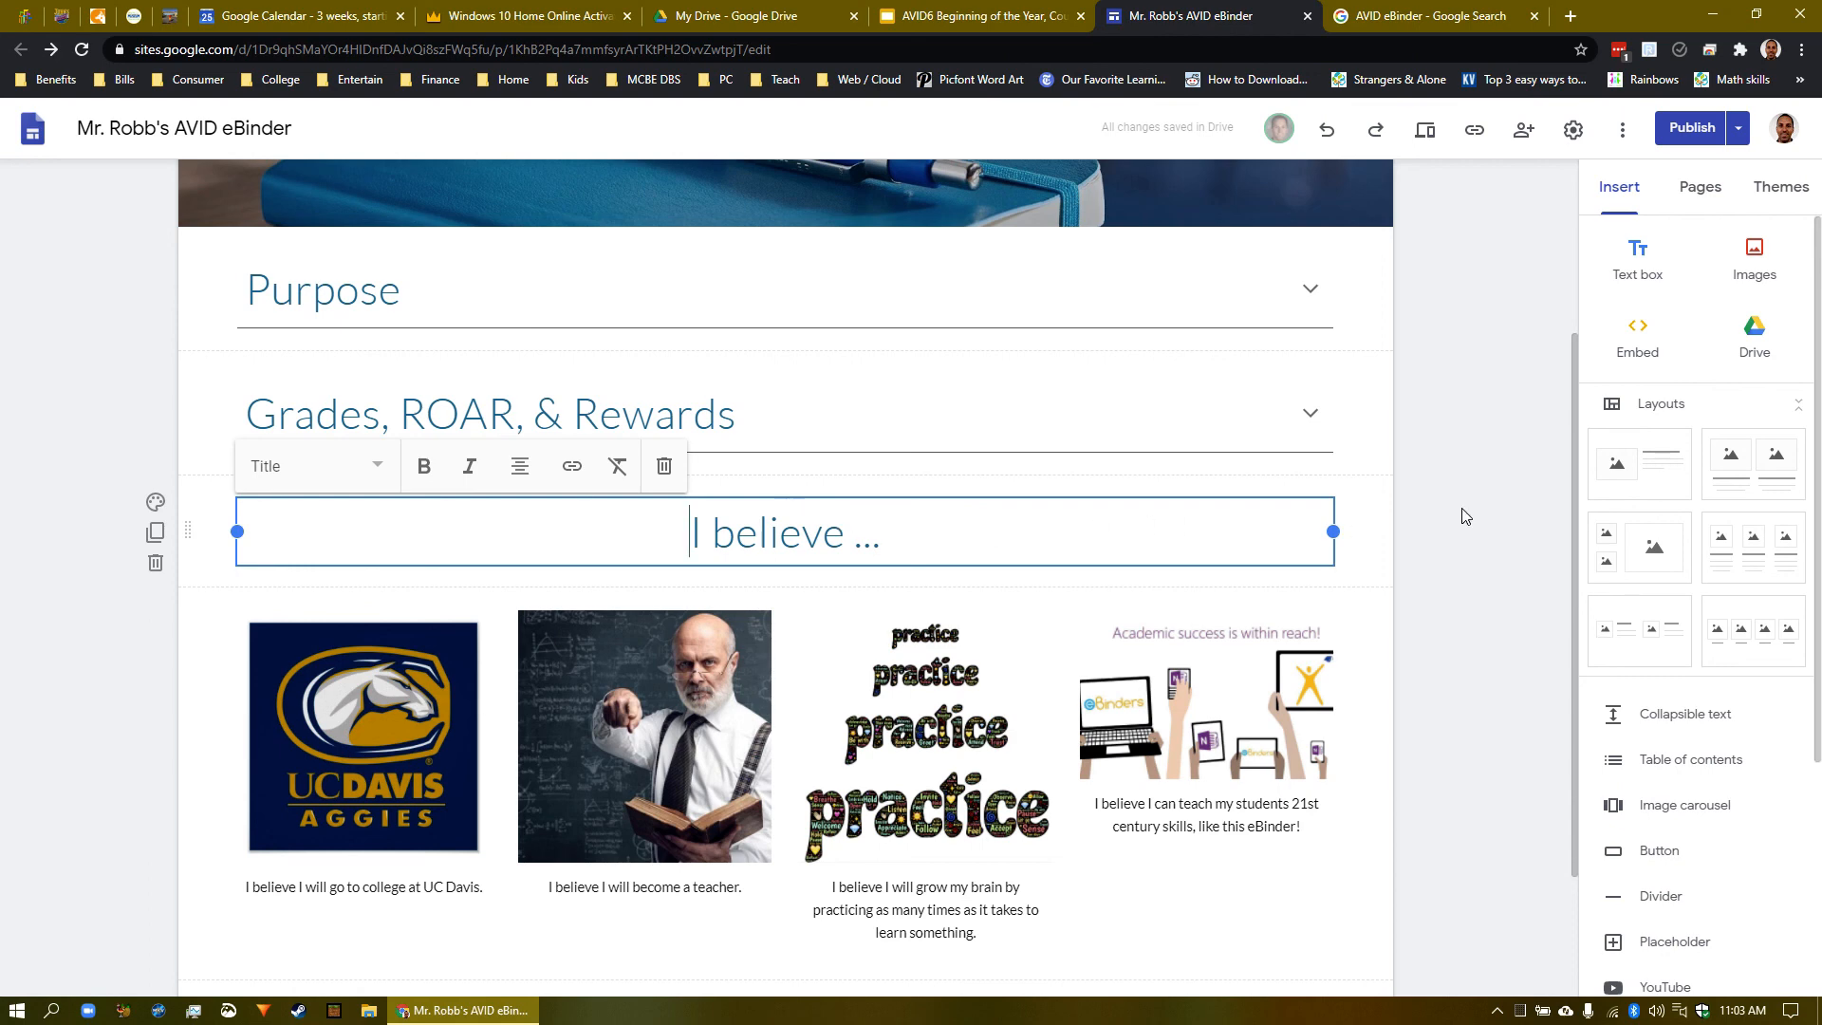
left_click(218, 787)
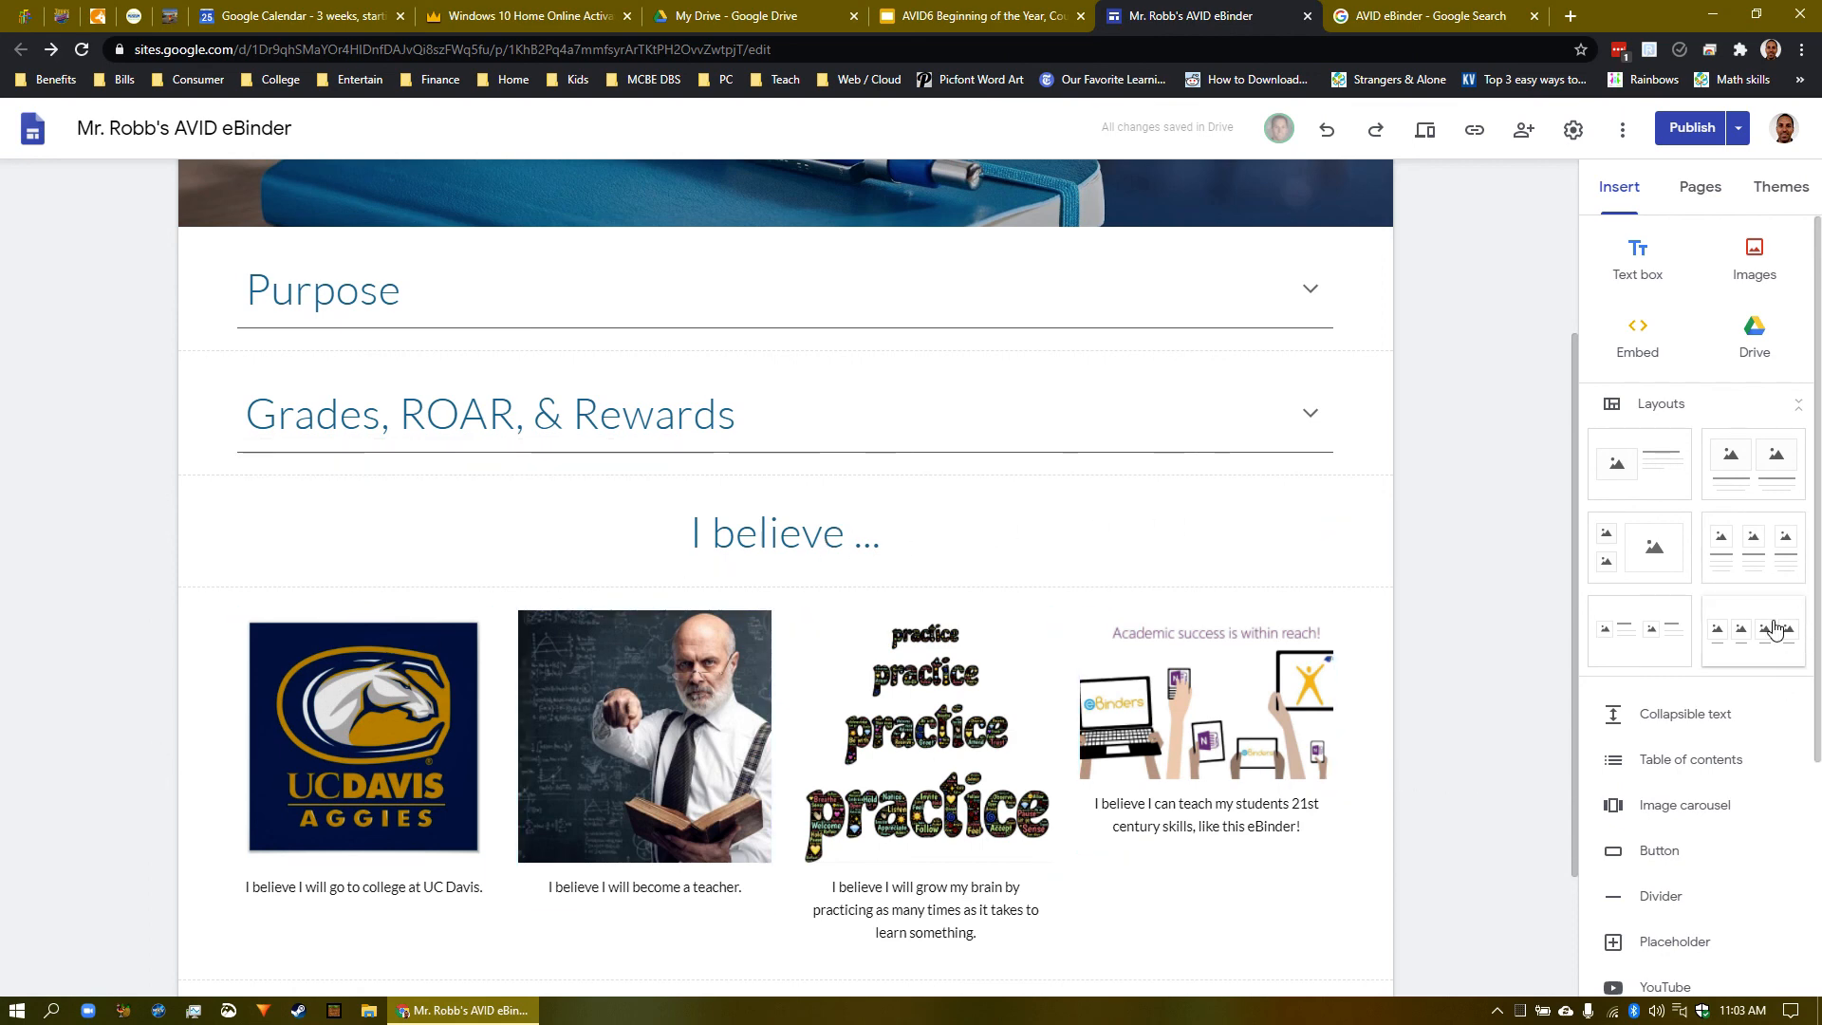
scroll(590, 553, "down", 2)
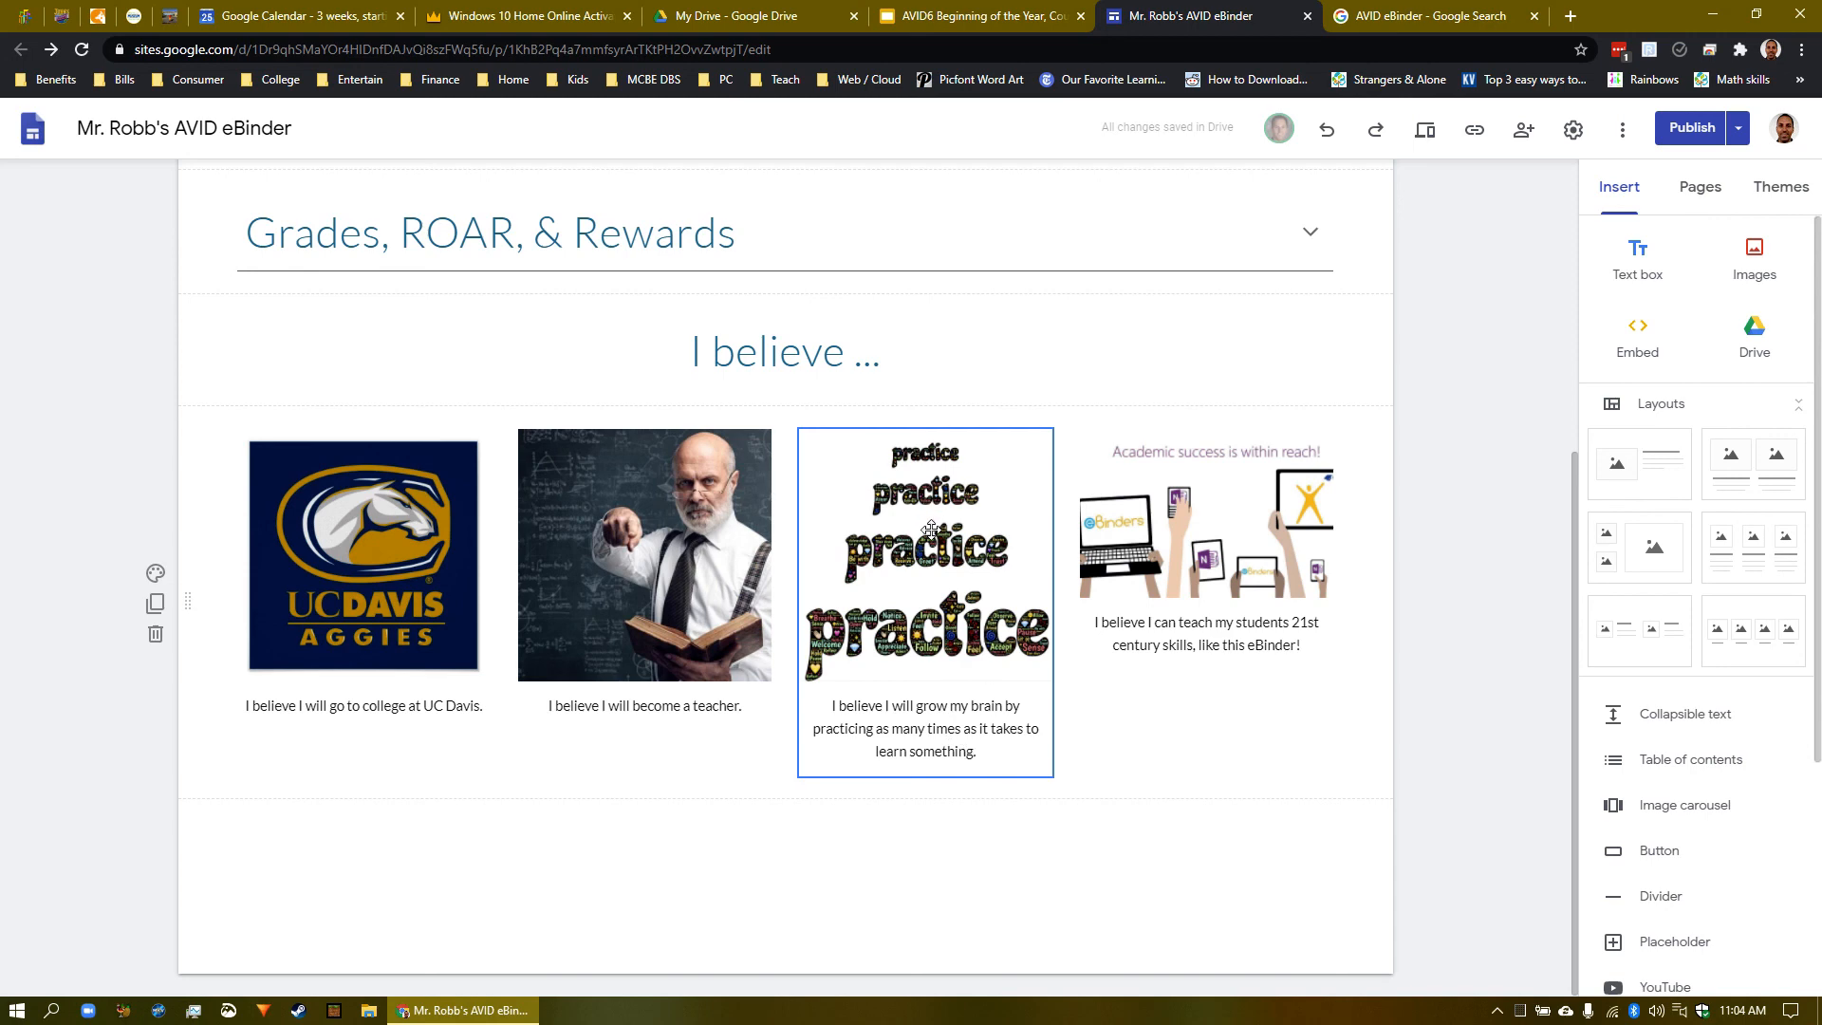
left_click(1302, 651)
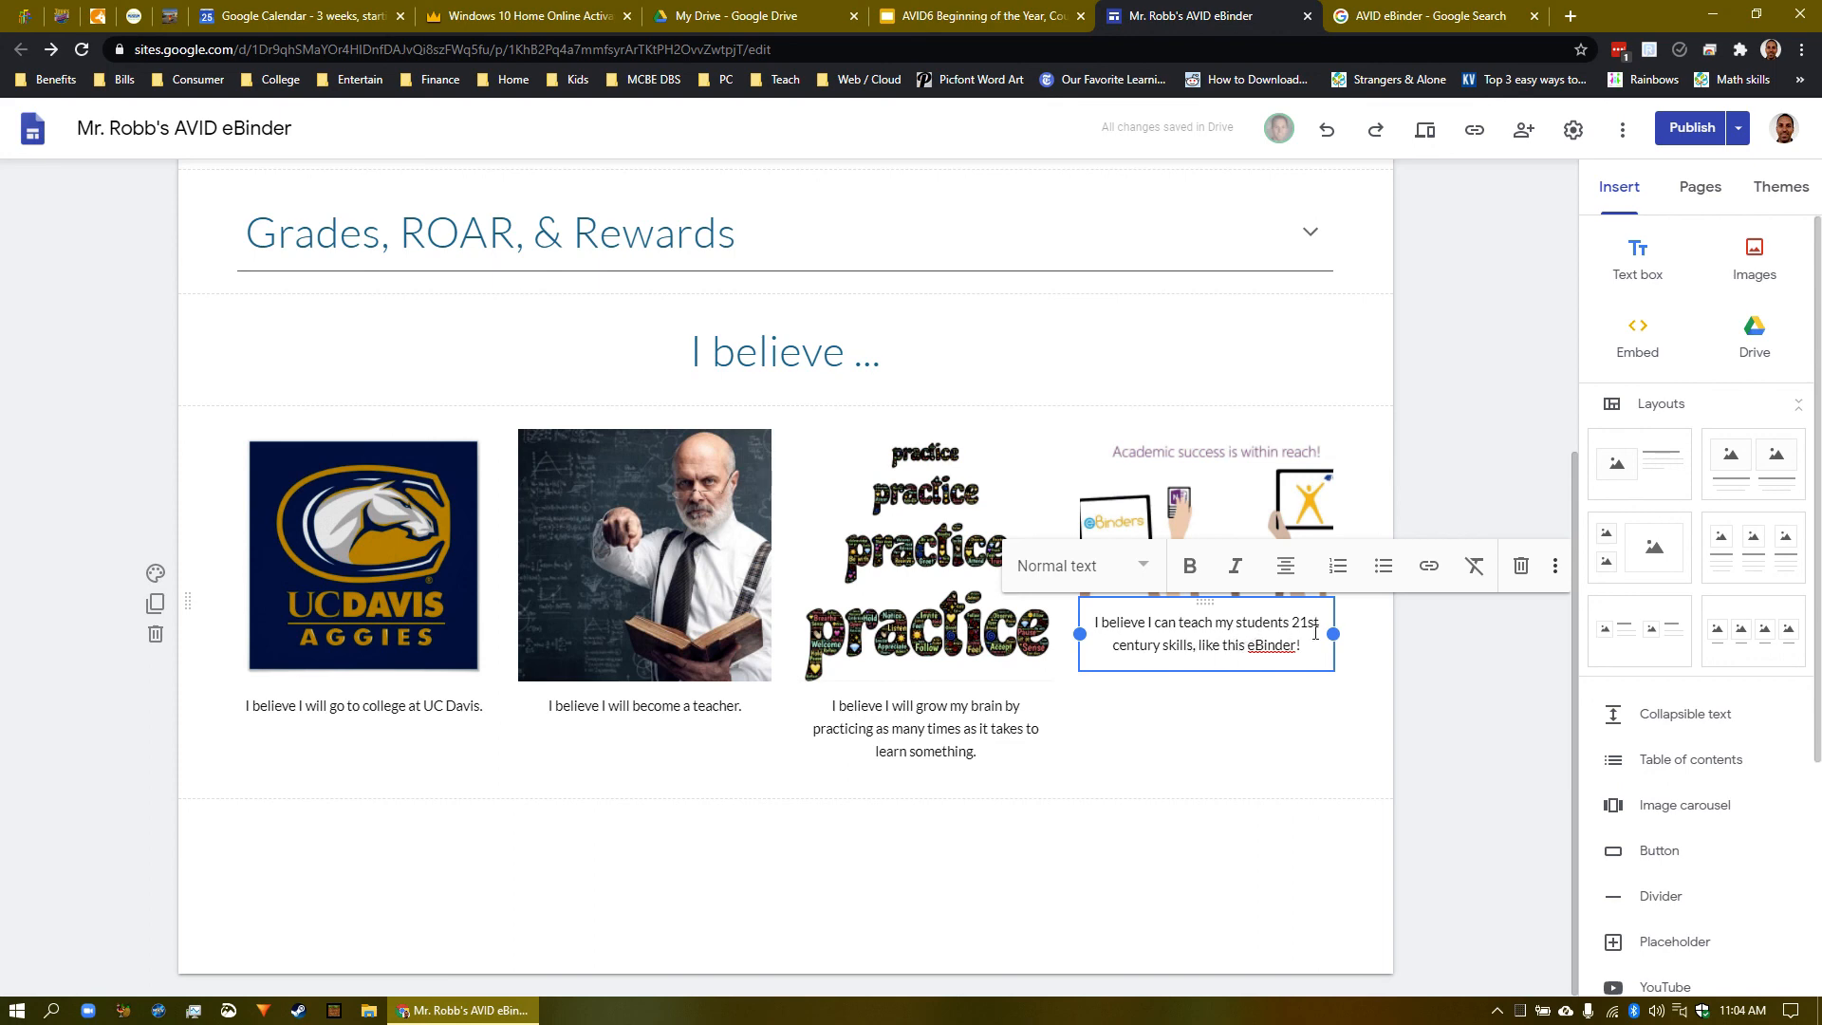
left_click(1423, 477)
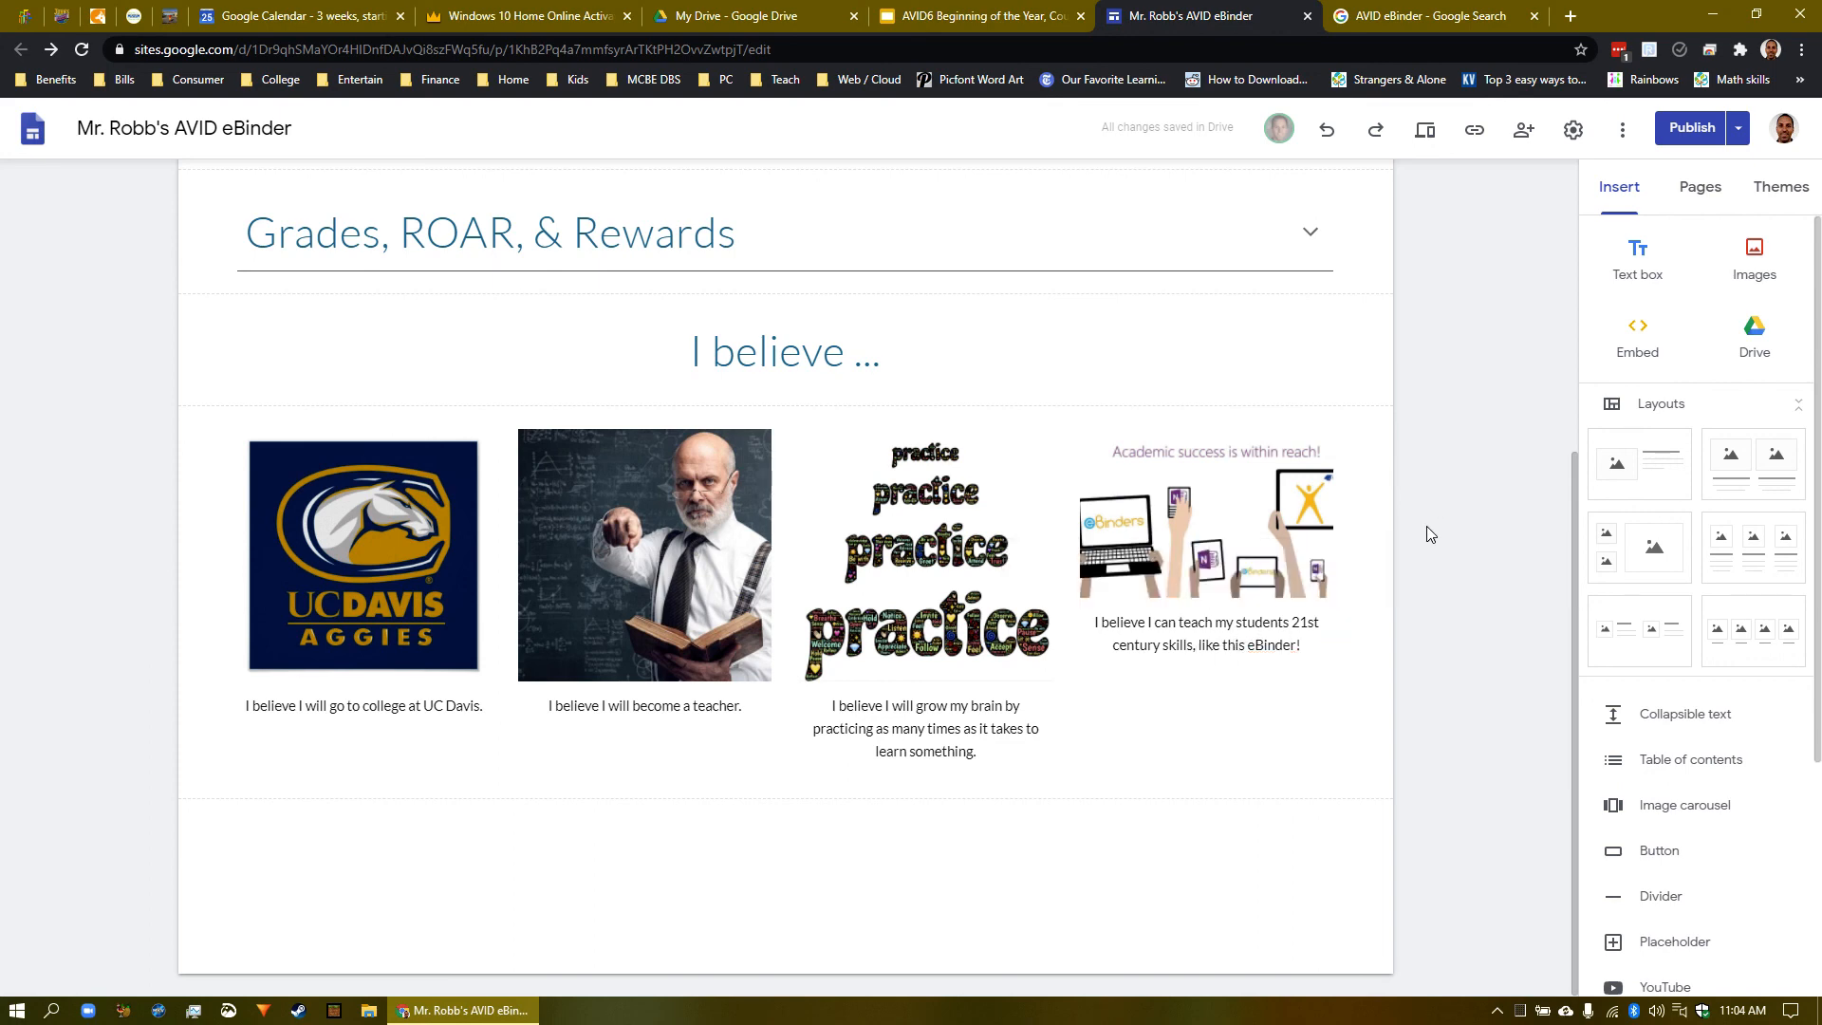
scroll(1428, 533, "up", 1)
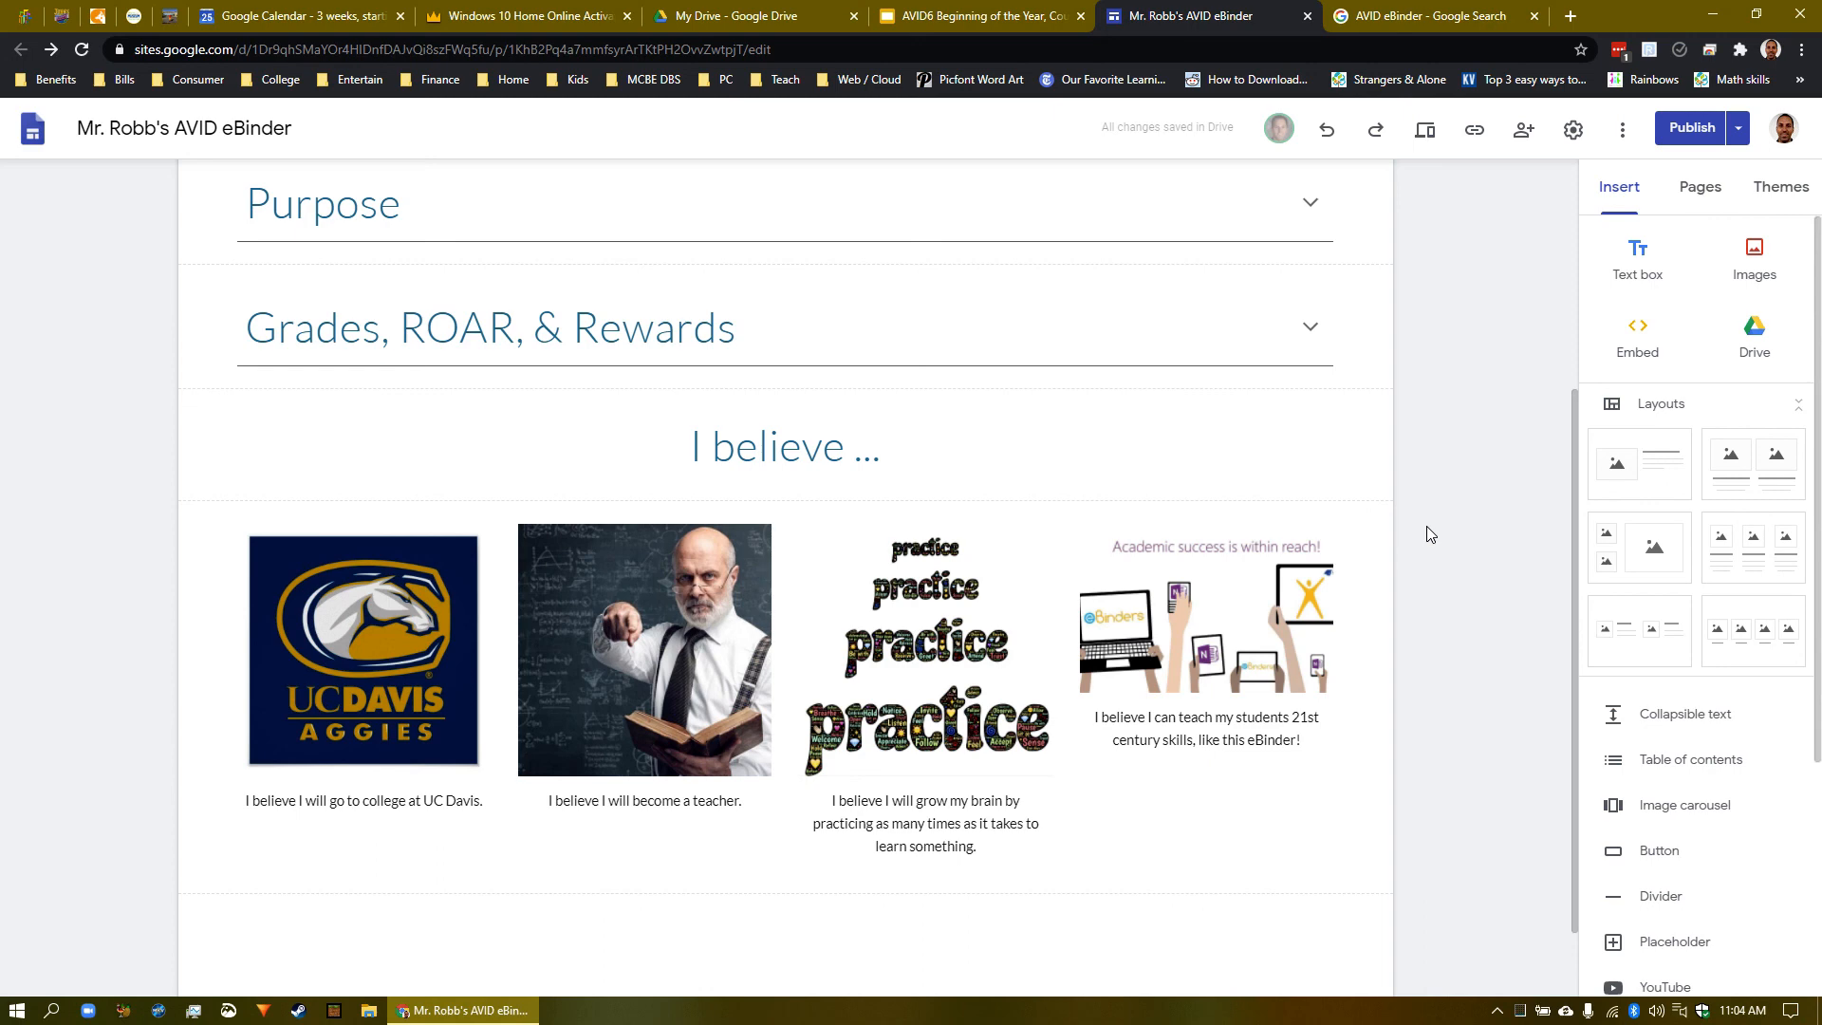
left_click(1177, 740)
left_click(1430, 560)
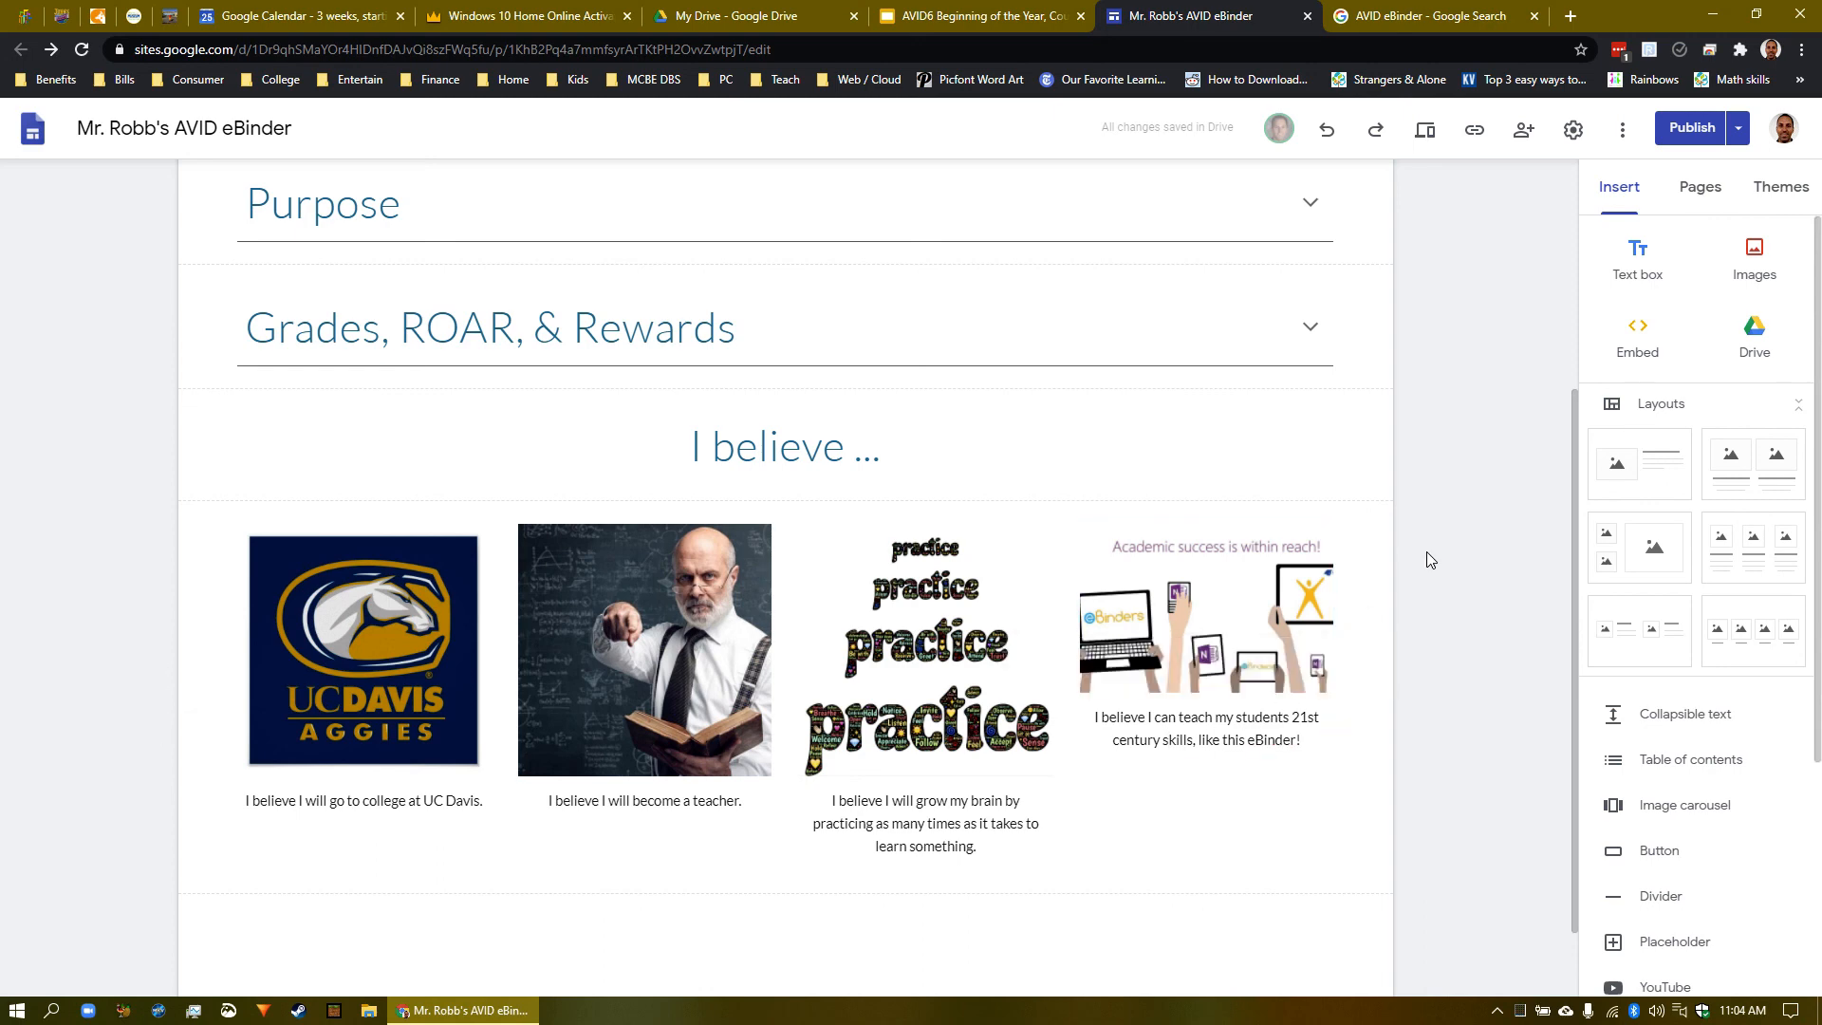